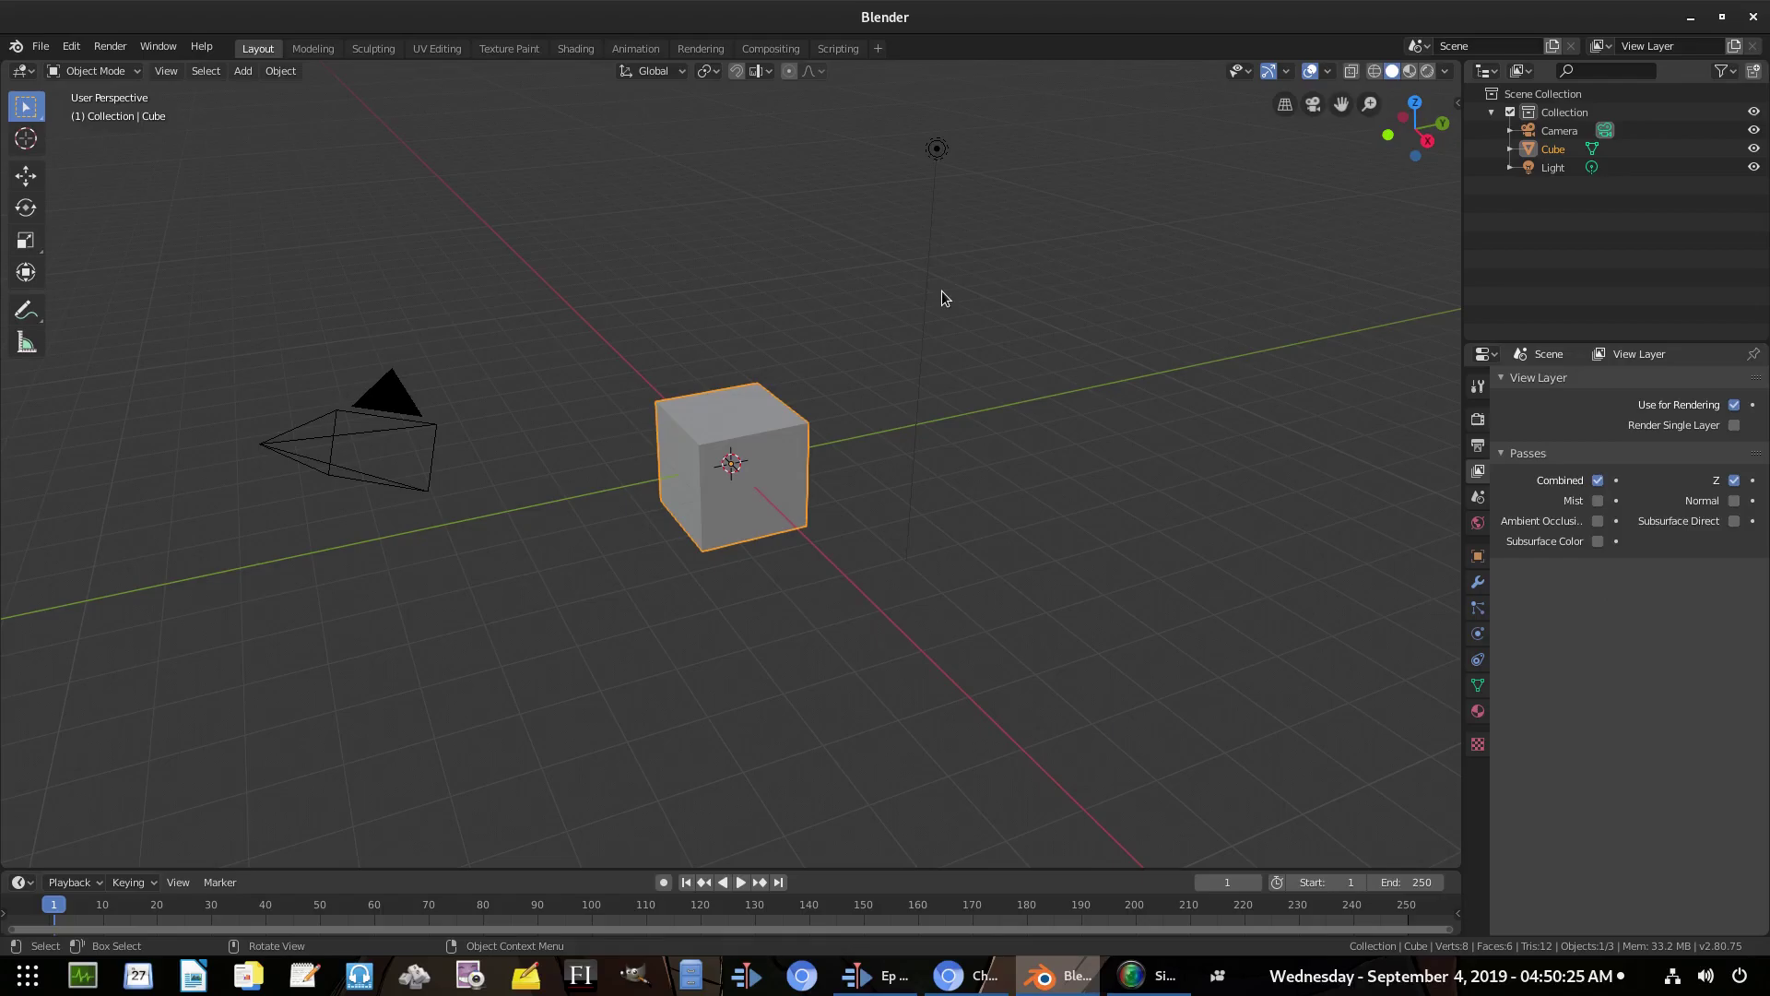
Delete the default cube and the light from the scene
key("Delete")
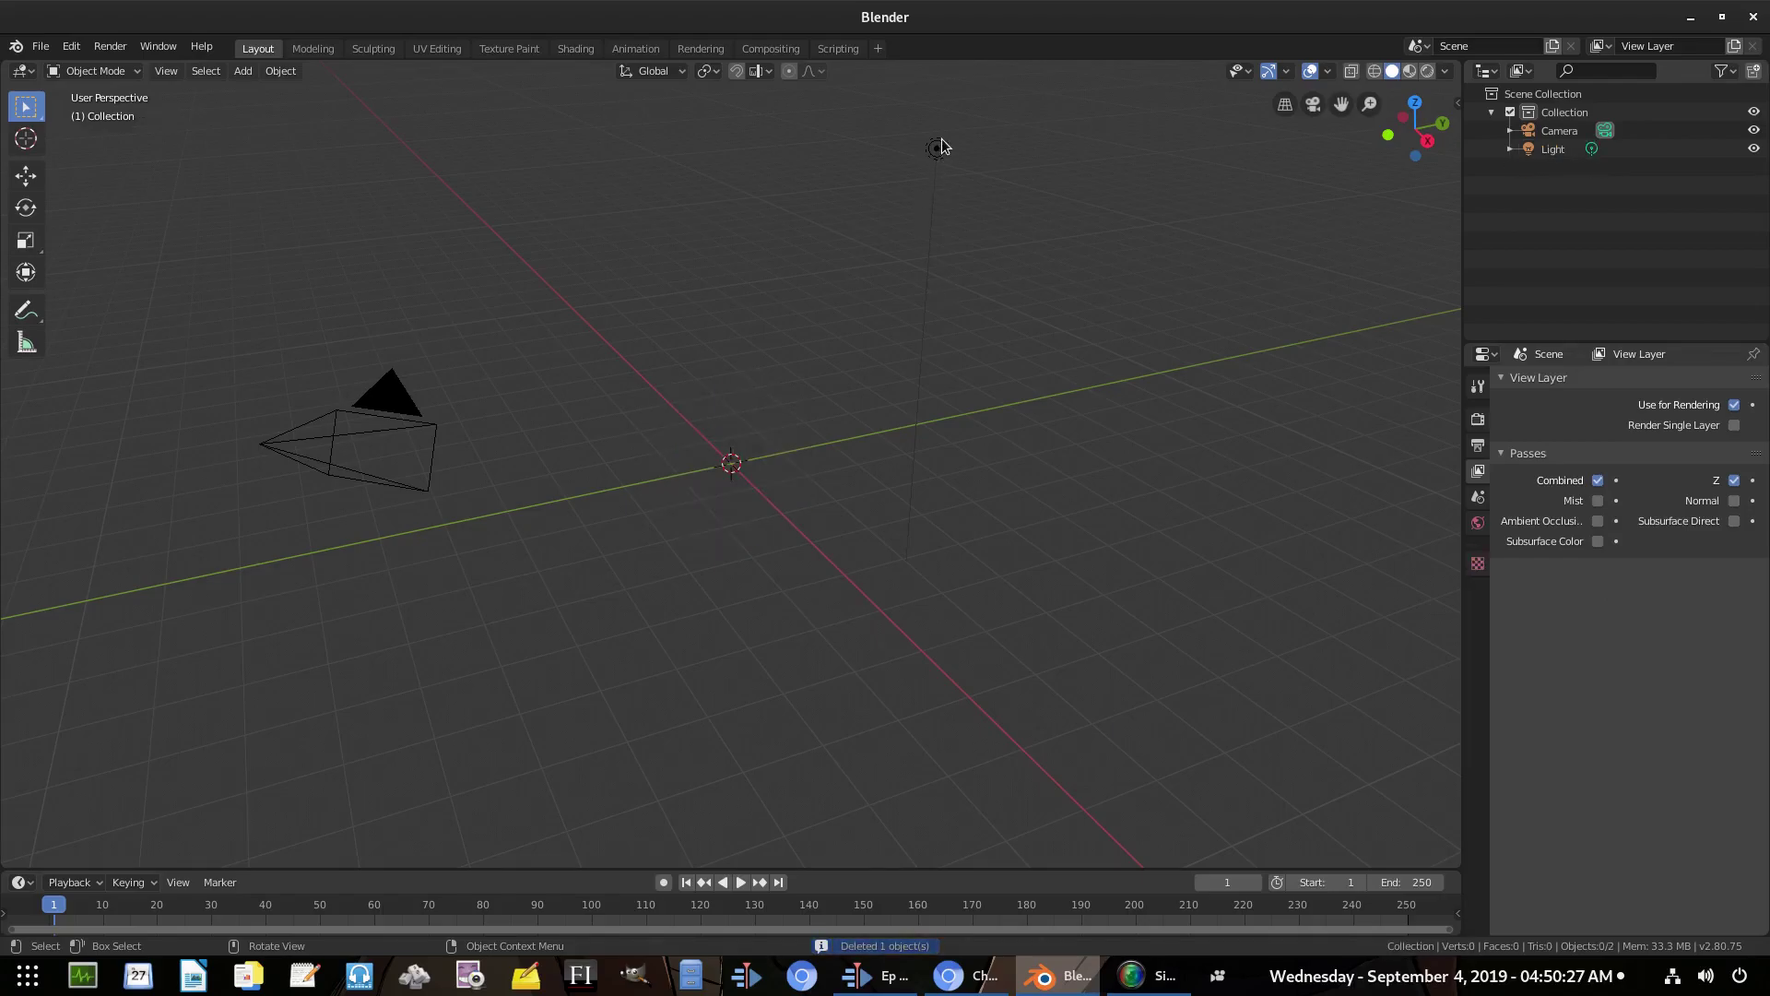
left_click(939, 150)
key("Delete")
Clear the camera's location and rotation, and rotate it 90° about the global X axis
left_click(411, 392)
key("alt+g")
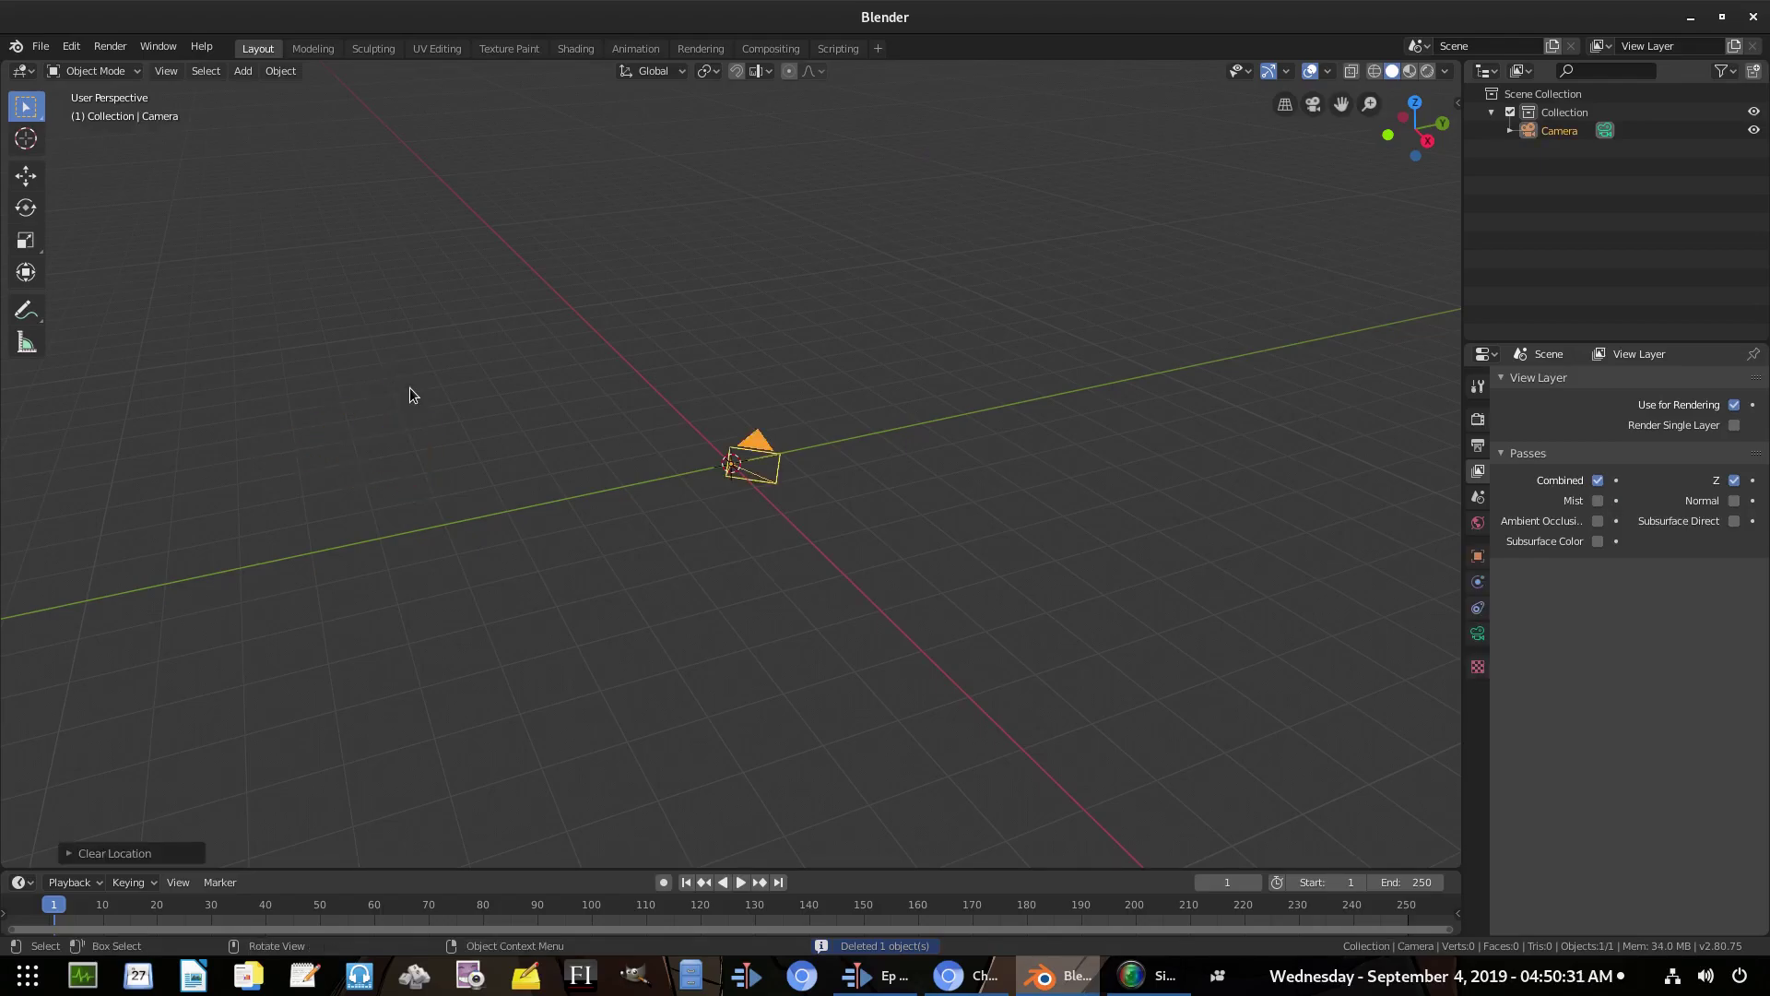
key("alt+r")
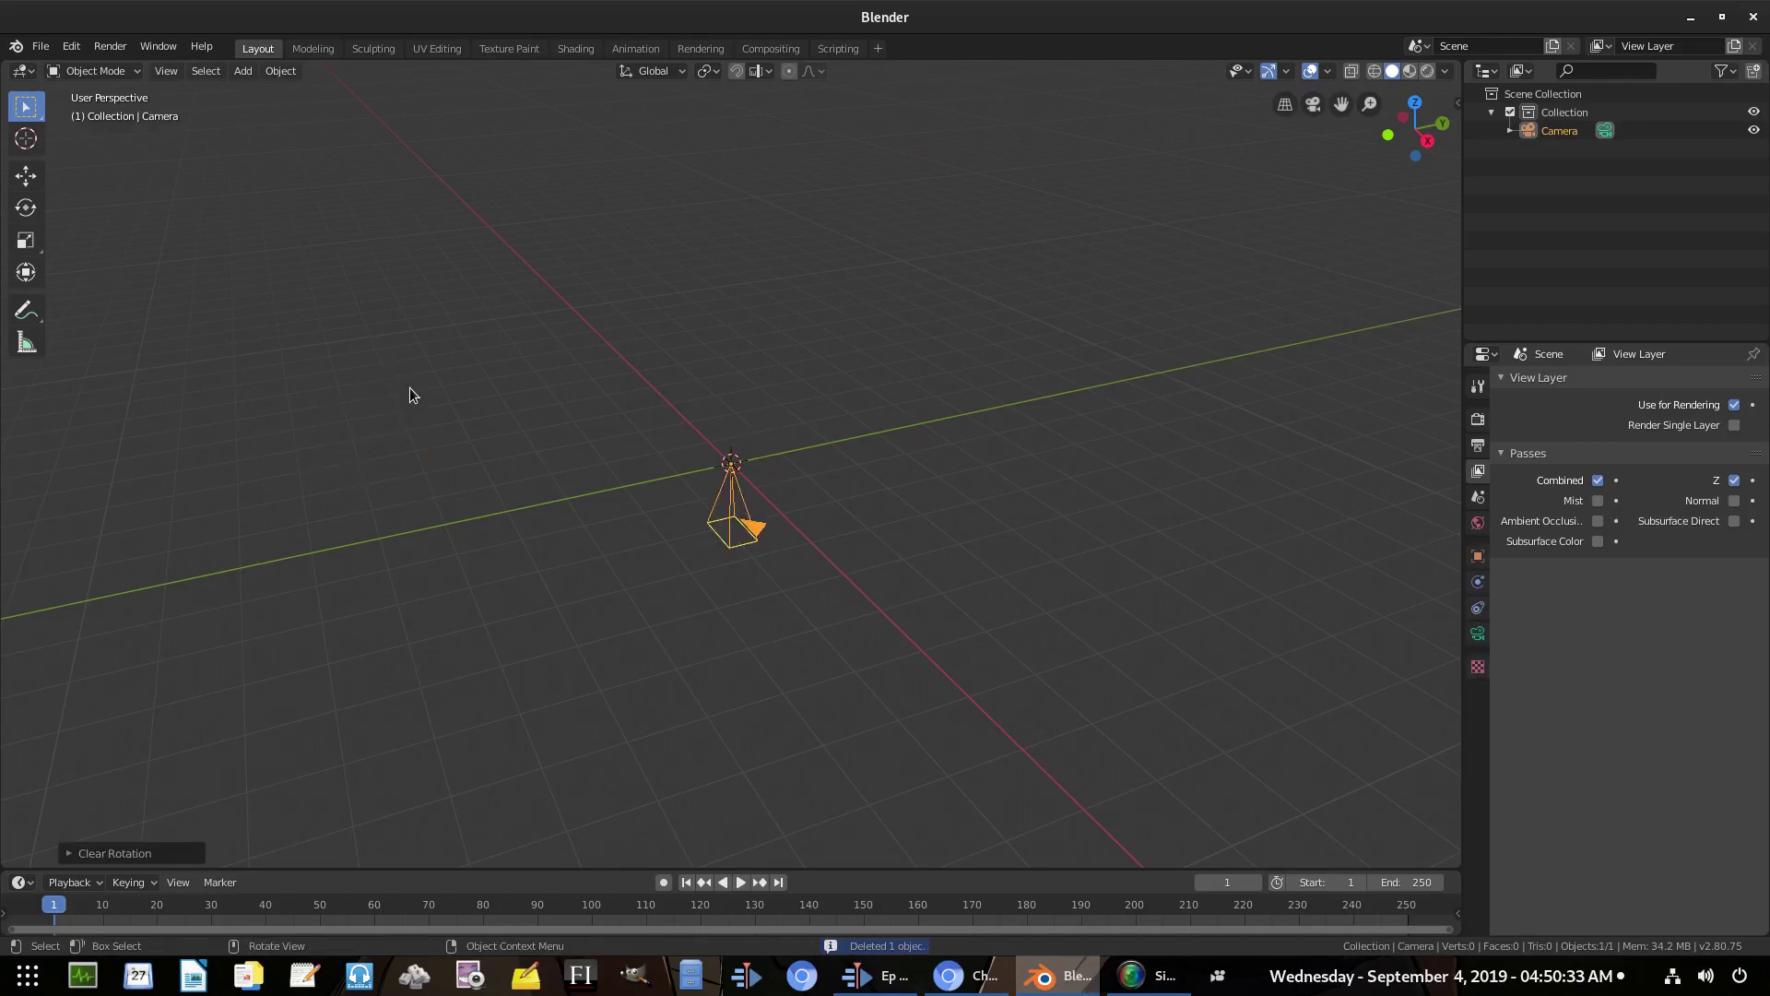
type("rx")
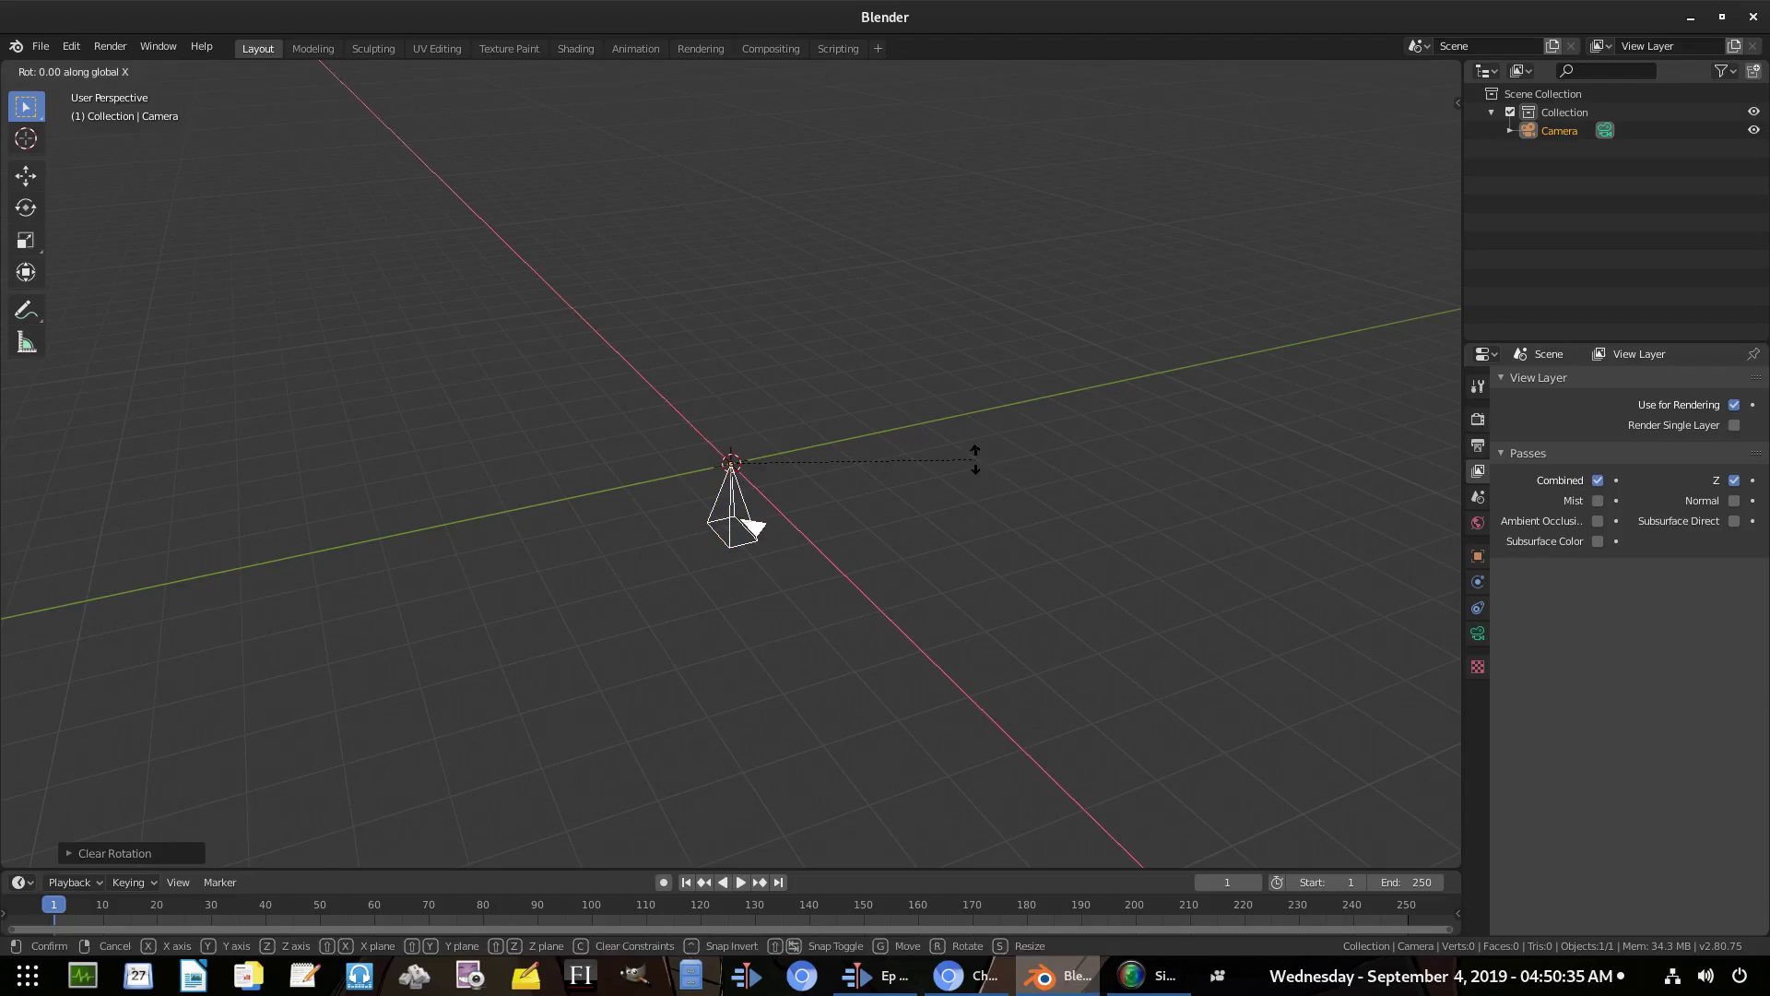
type("90")
key("Return")
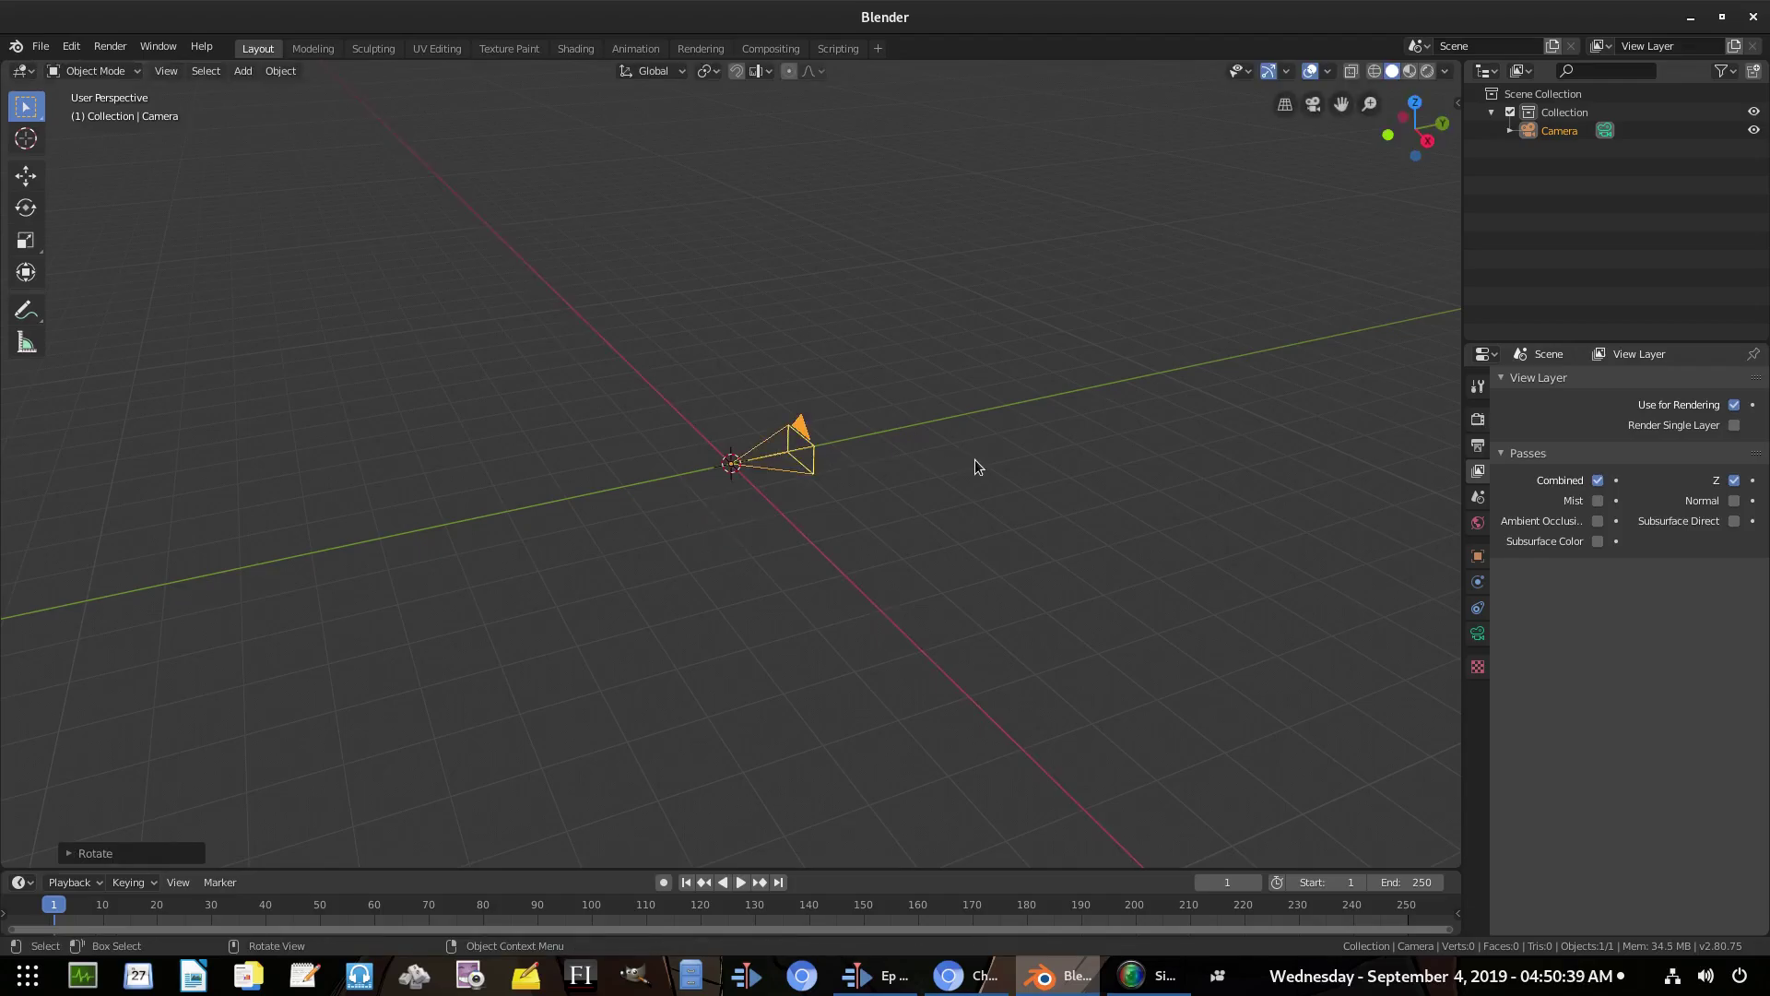
Move the camera back along the Y axis, away from the origin, so it faces the 3D cursor
key("g")
key("y")
key("Return")
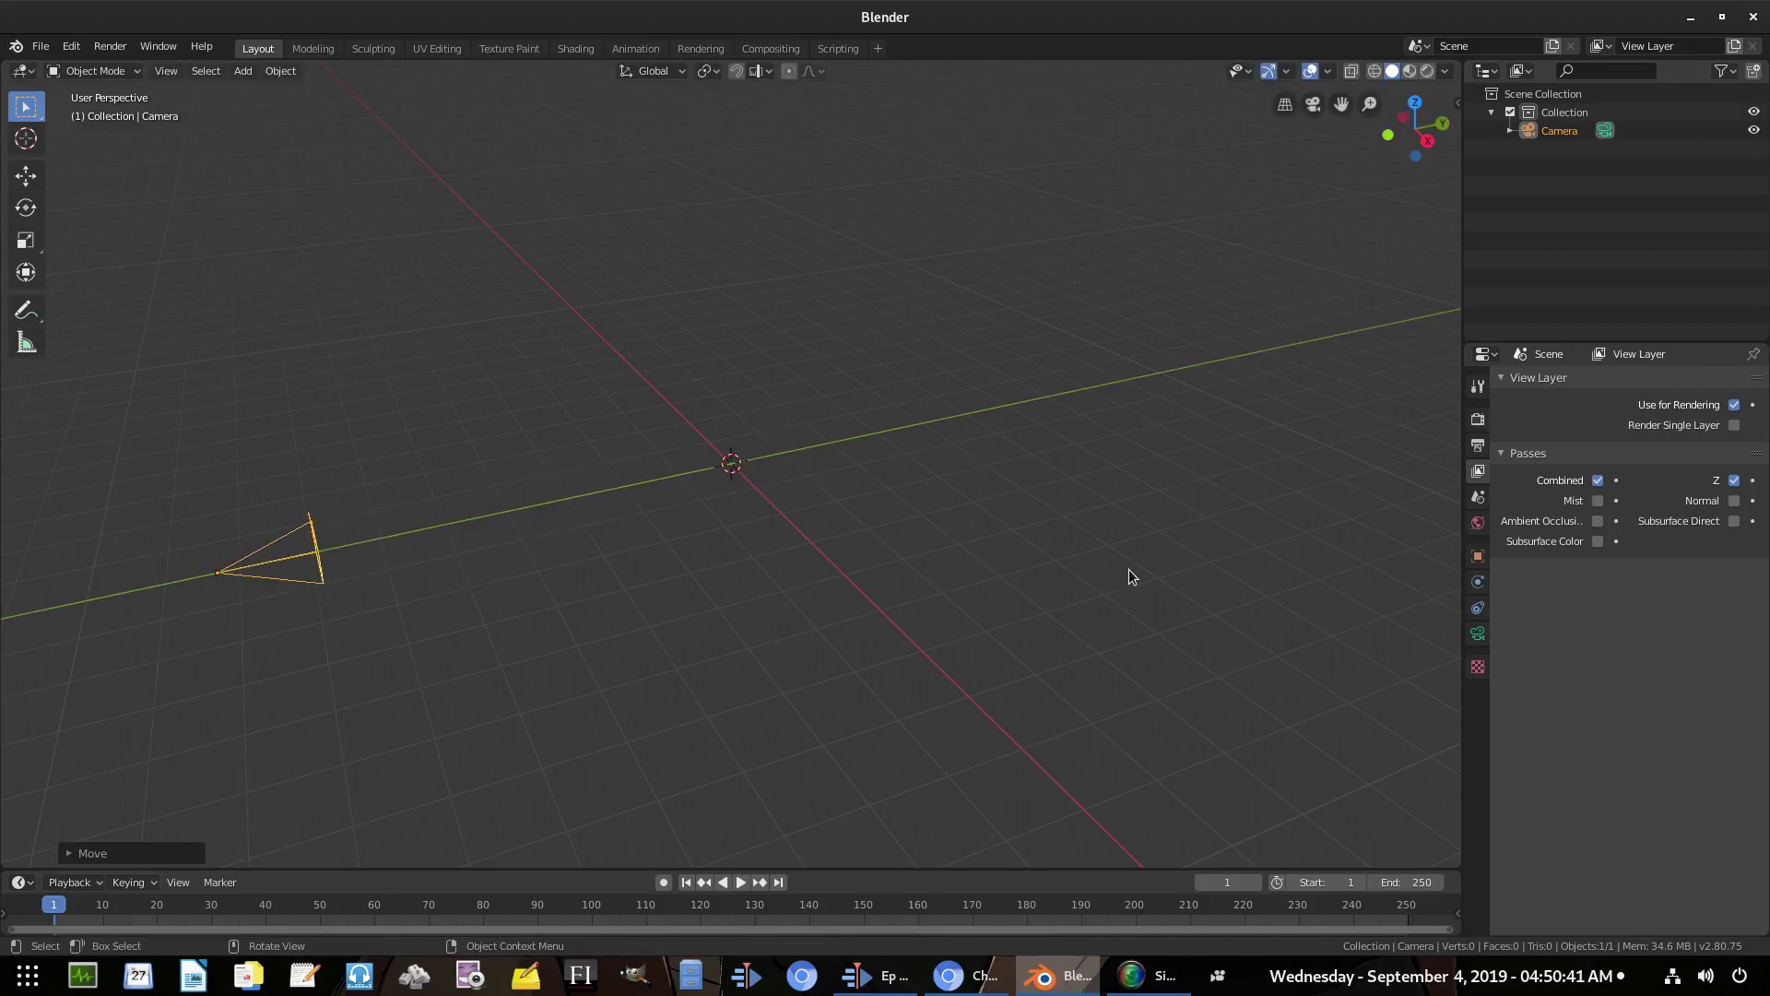
Add a plane mesh at the origin and rotate it 90° about the X axis so it stands upright
middle_click_drag(881, 517, 882, 469)
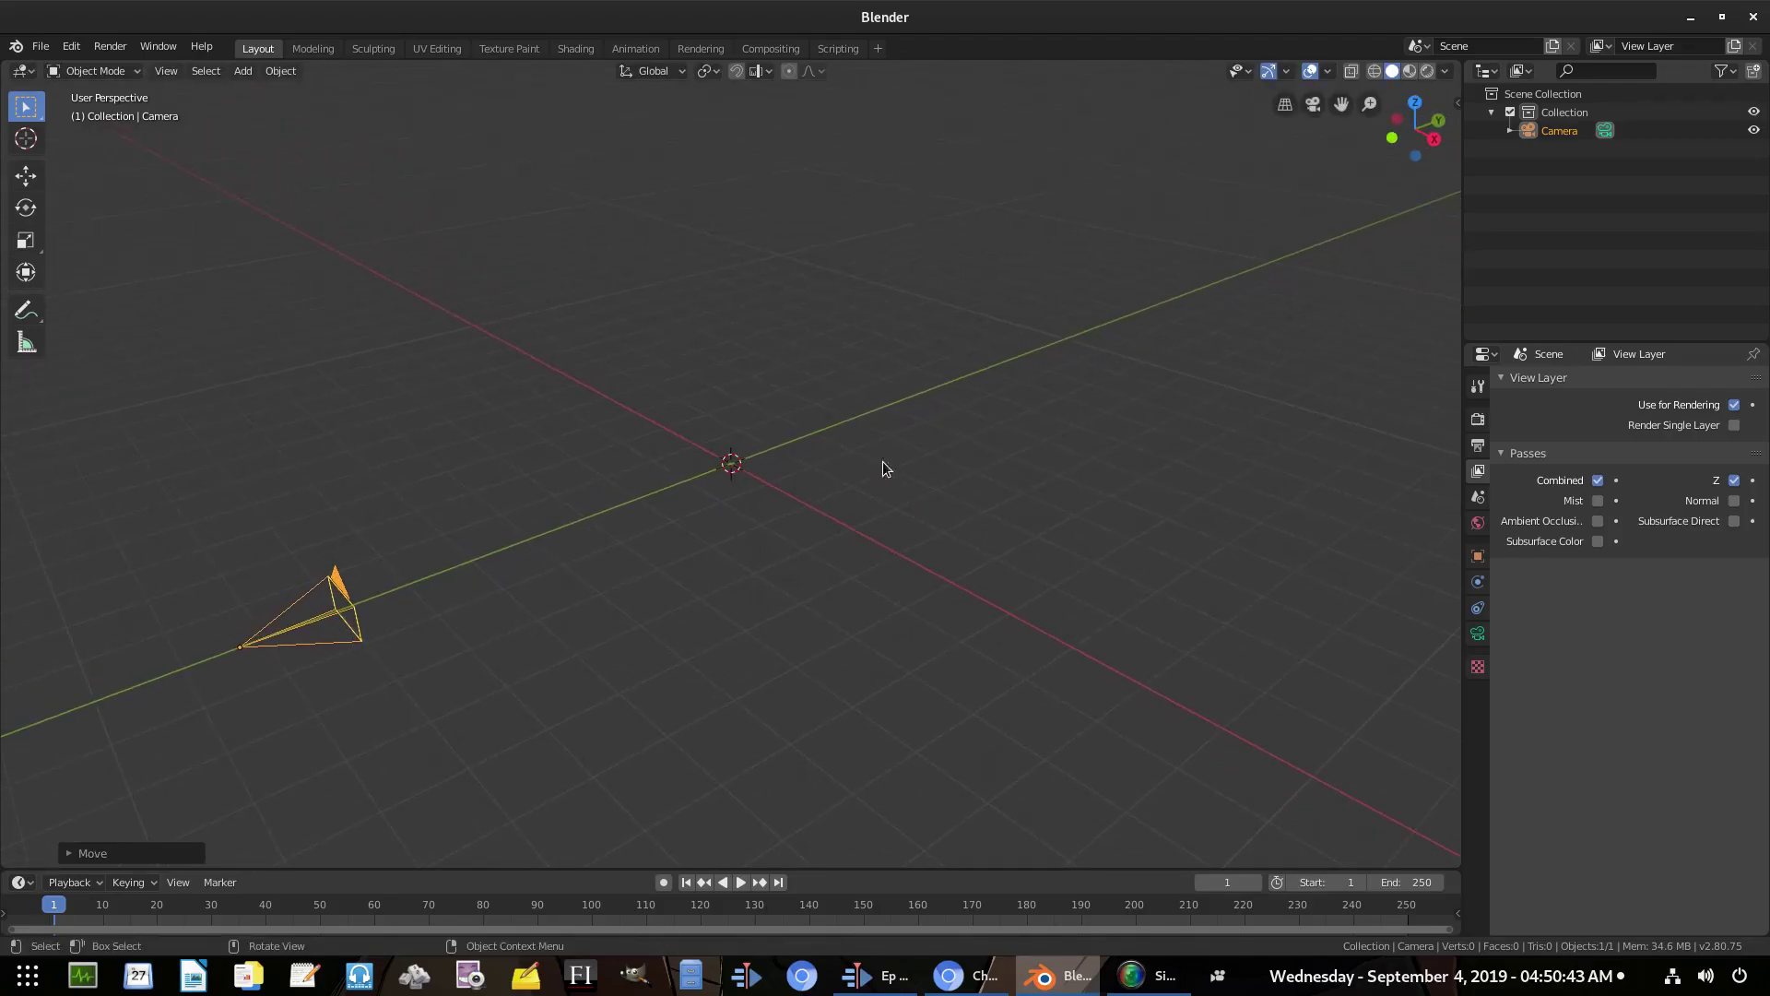
key("shift+a")
mouse_move(817, 398)
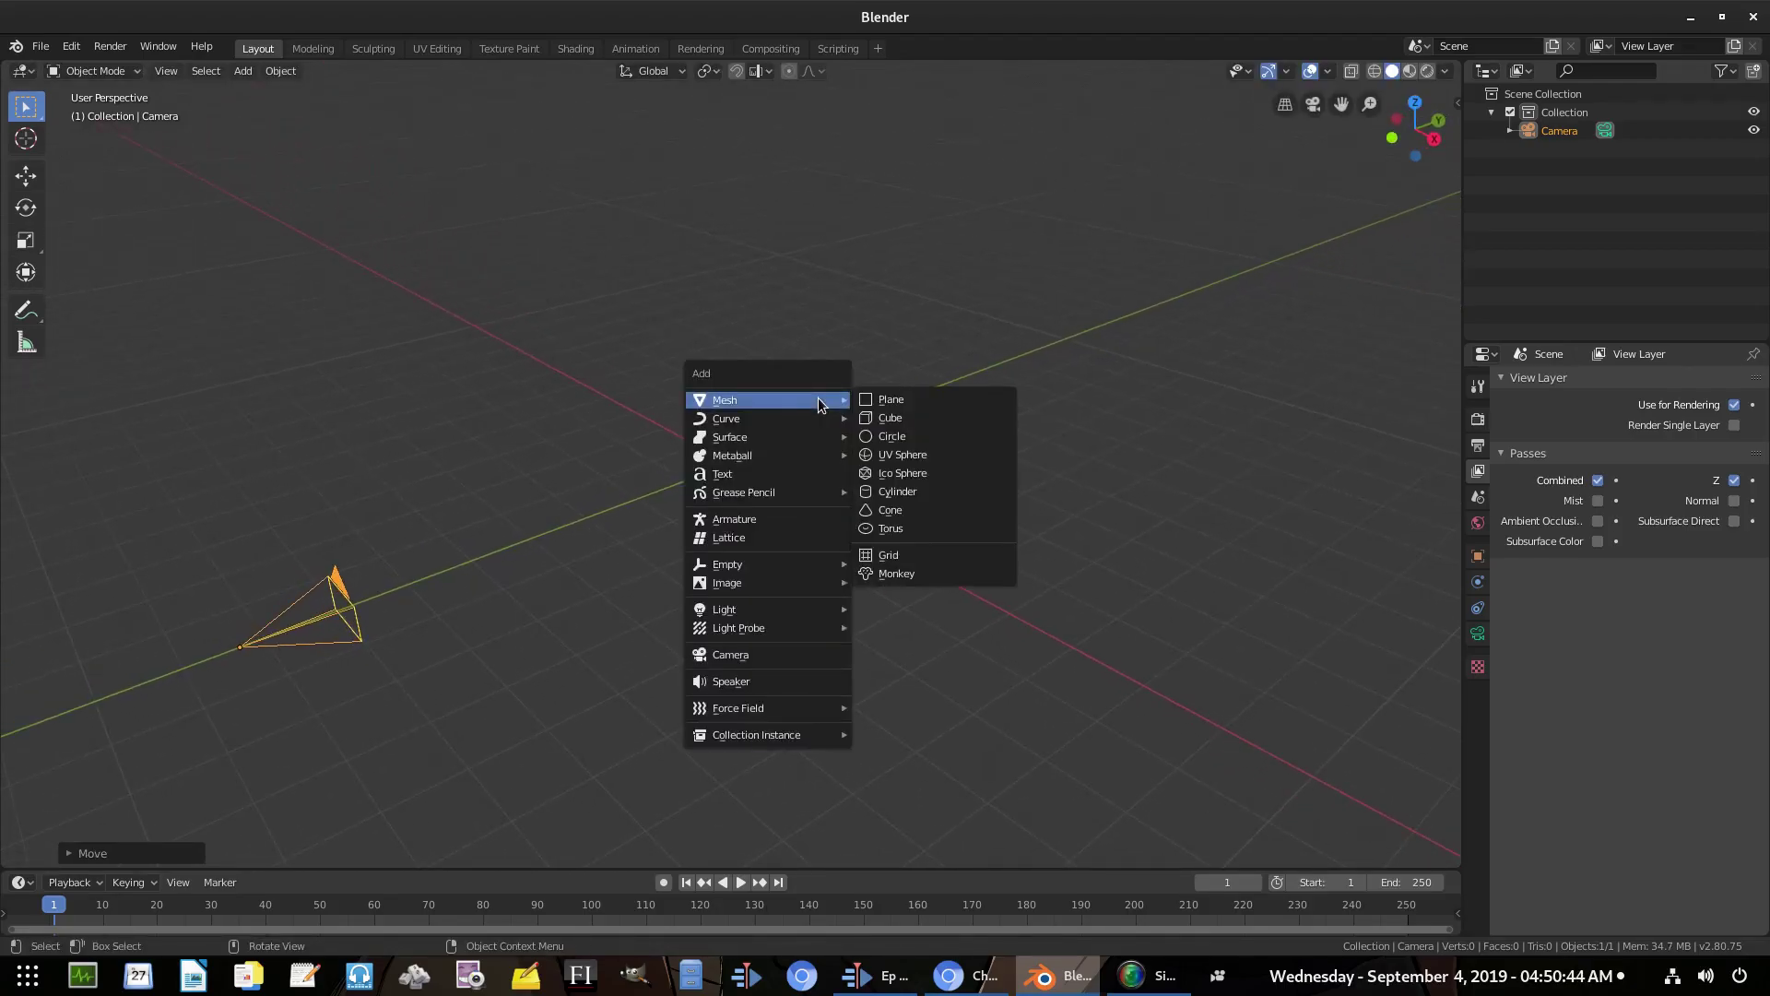
left_click(911, 398)
middle_click_drag(715, 568, 860, 565)
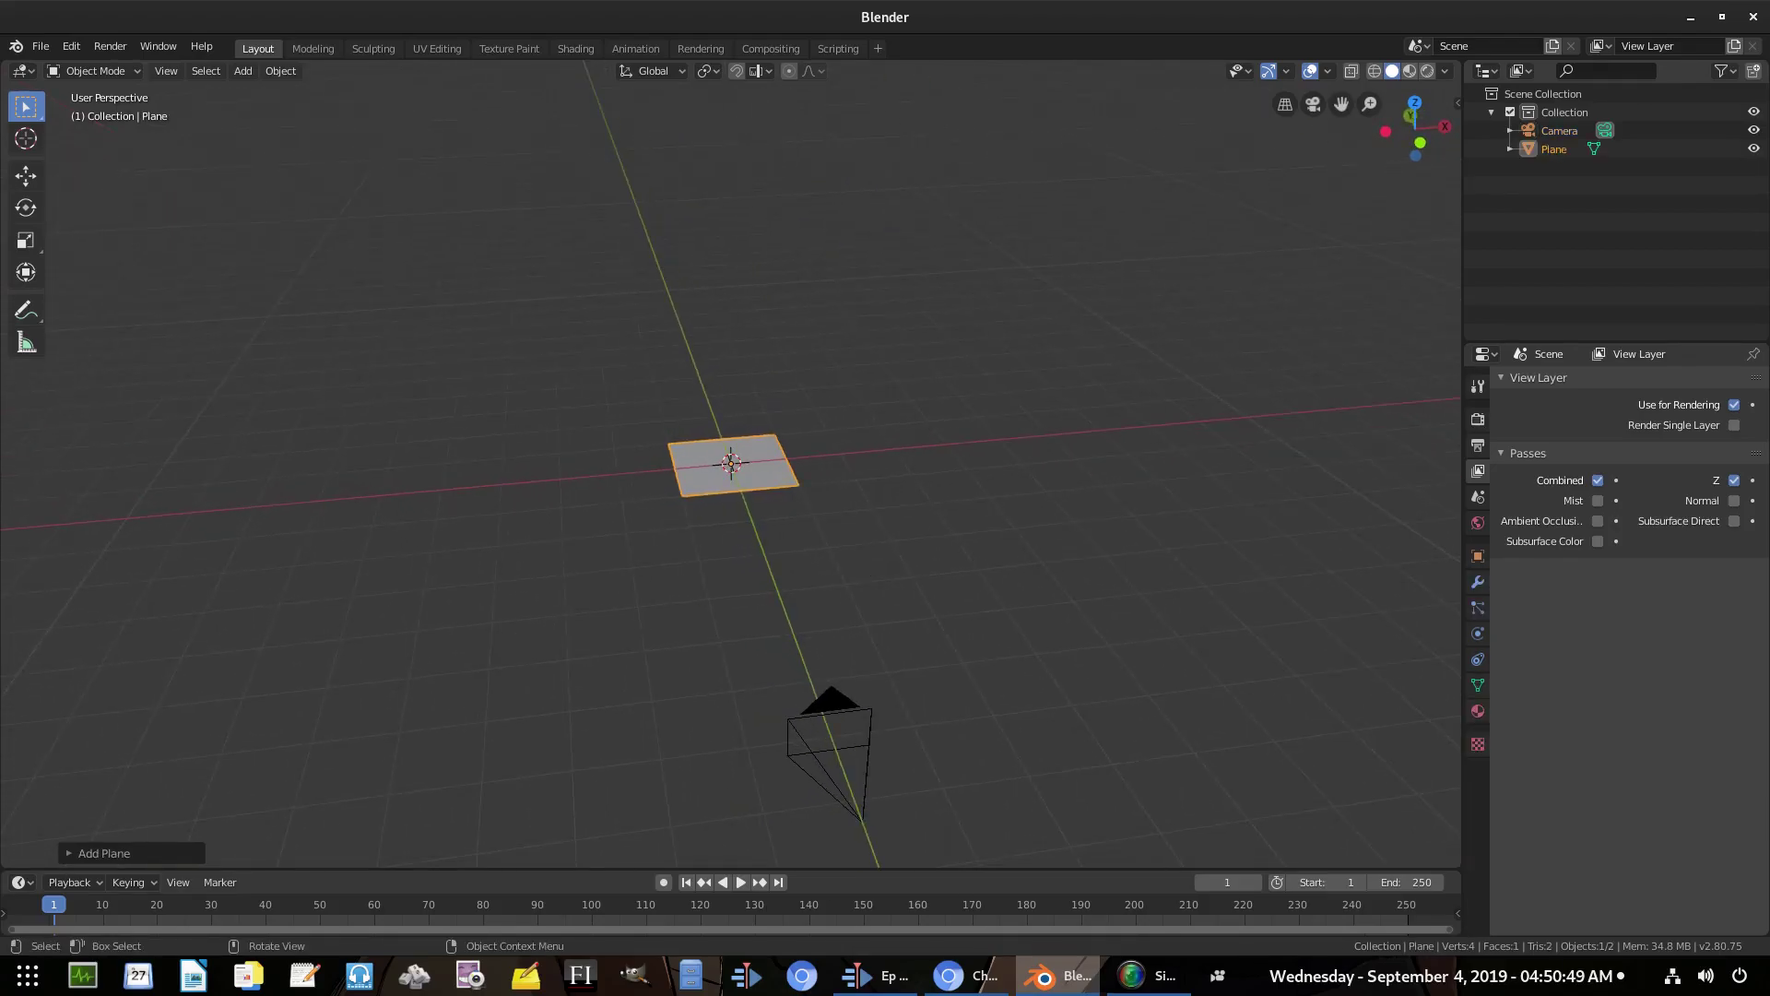
type("rx90")
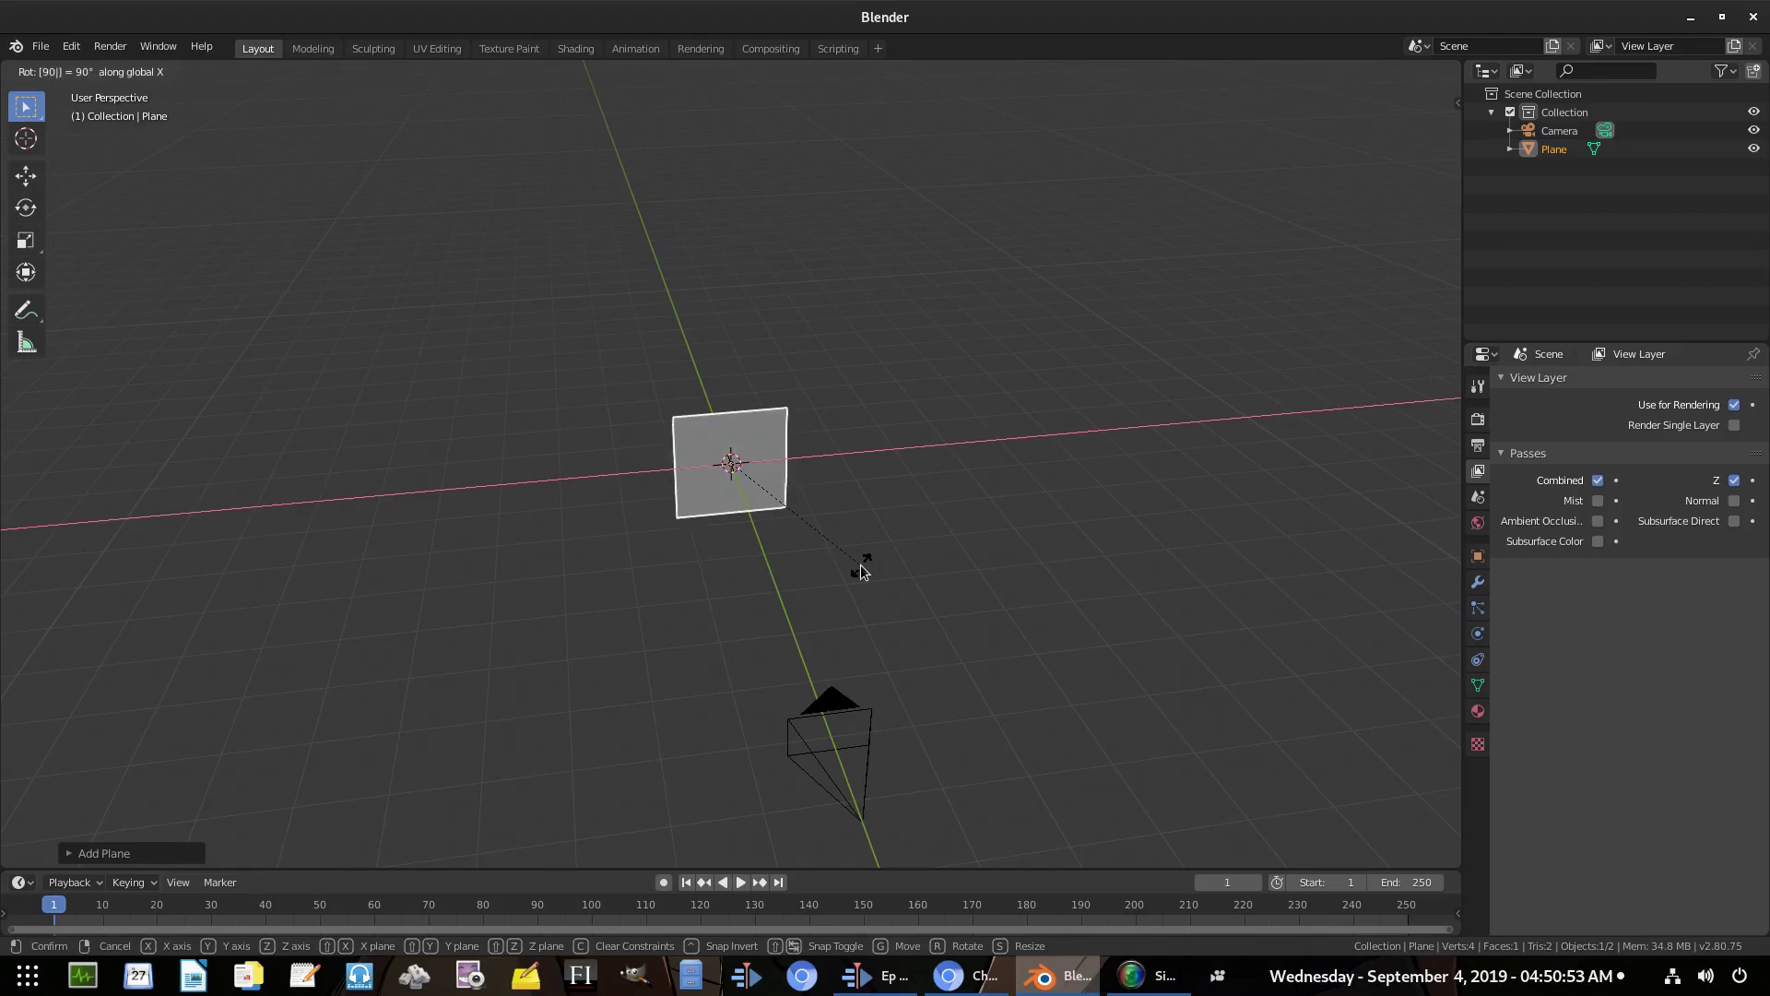
key("Return")
Scale the upright plane along the Z axis by about 0.29 to make a flat, wide rectangle
scroll(860, 564, "up", 4)
middle_click_drag(892, 540, 972, 505)
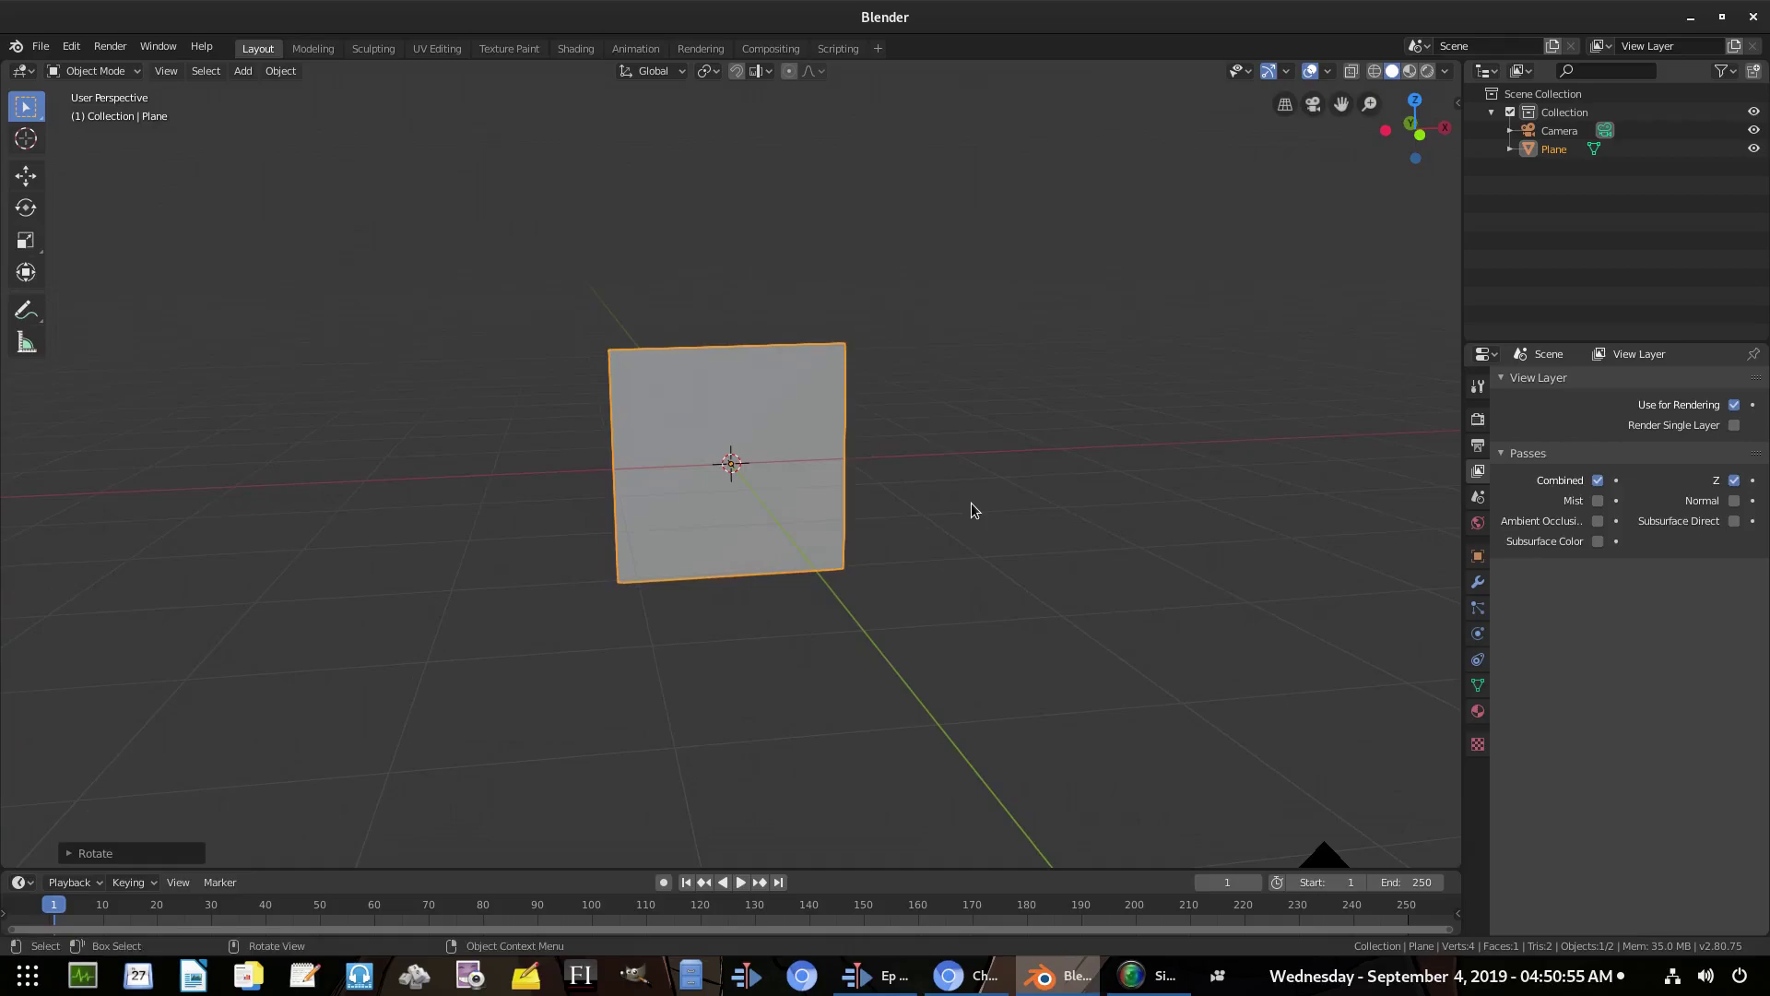
key("s")
key("z")
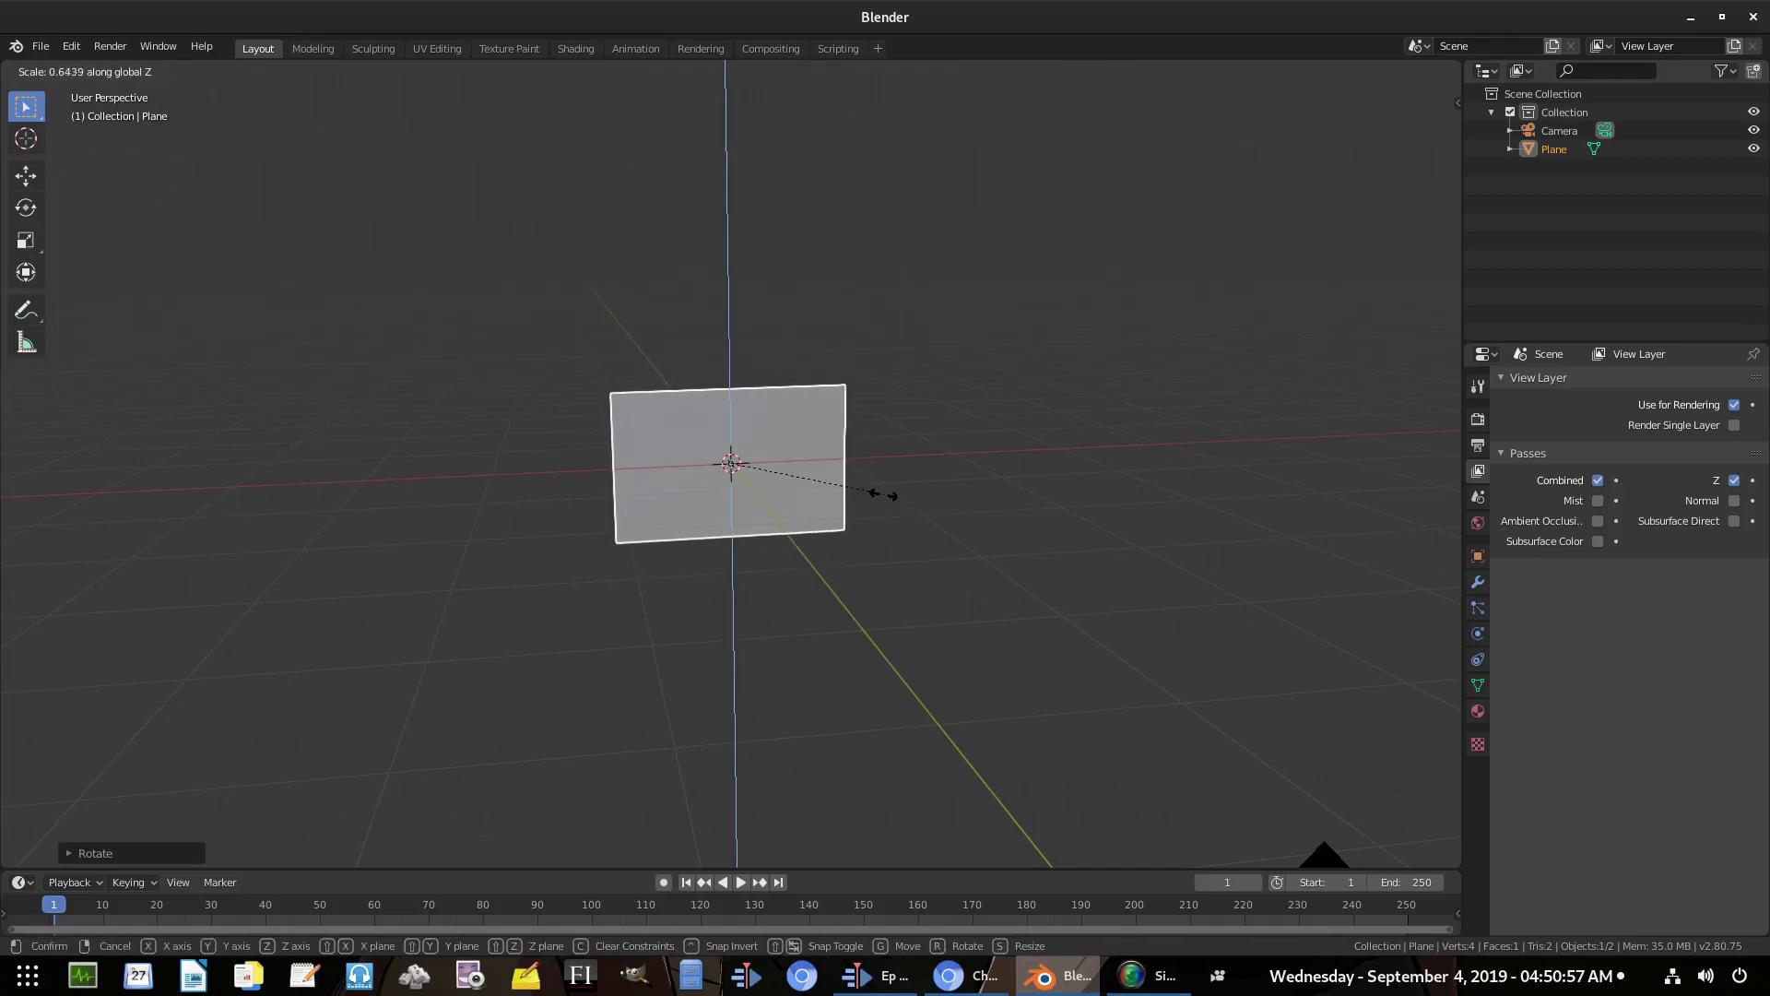
left_click(805, 463)
Widen the plane along X by about 1.1 and scale it slightly taller along Z
middle_click_drag(1220, 619, 1175, 568)
middle_click_drag(902, 565, 703, 405)
middle_click_drag(970, 580, 1078, 629)
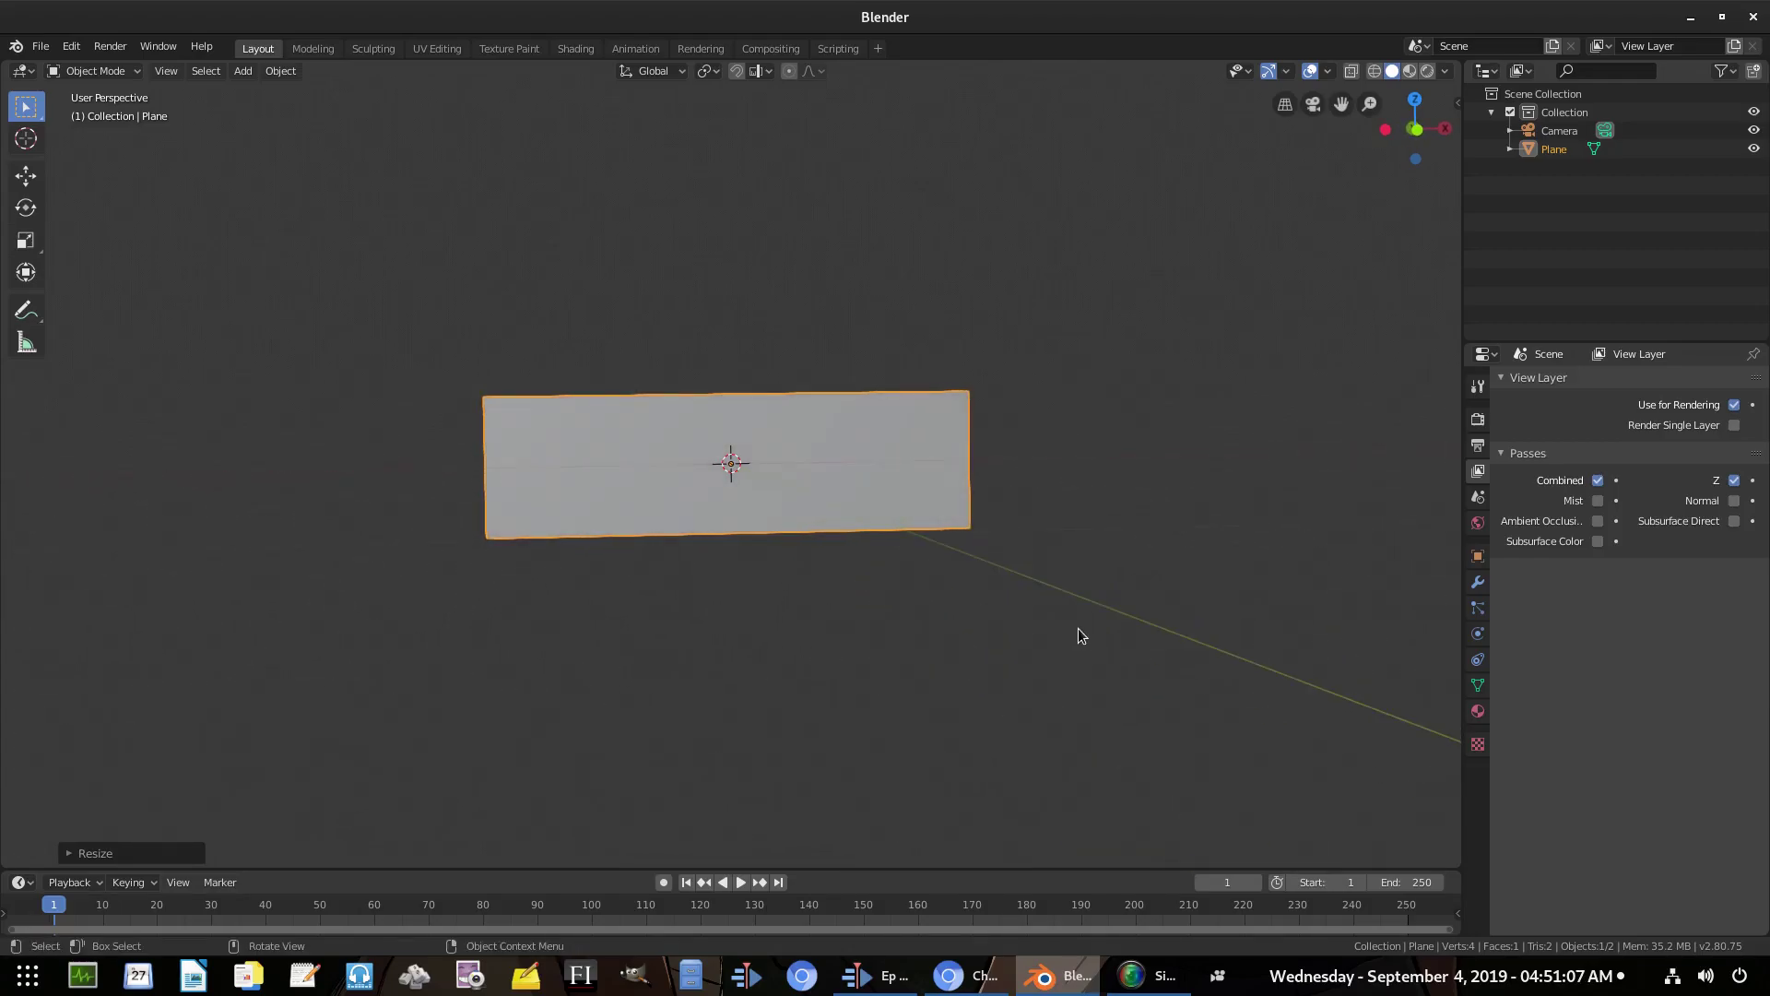
key("s")
key("x")
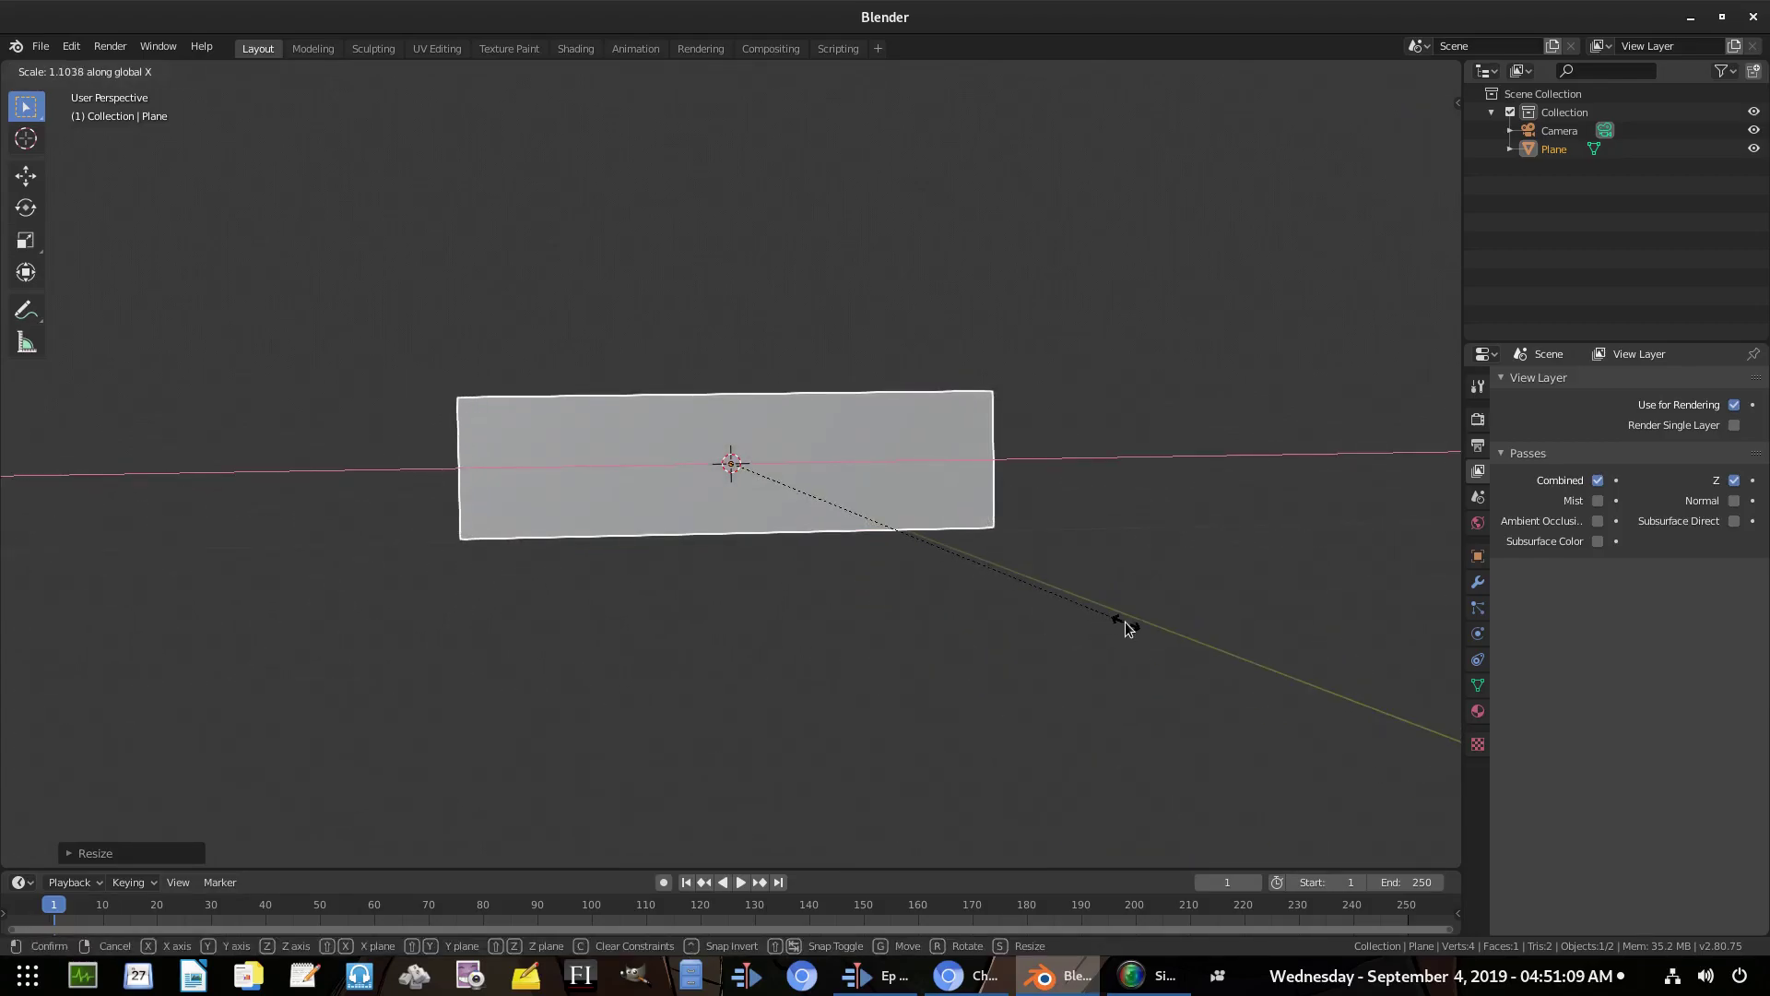
left_click(1124, 623)
key("s")
key("z")
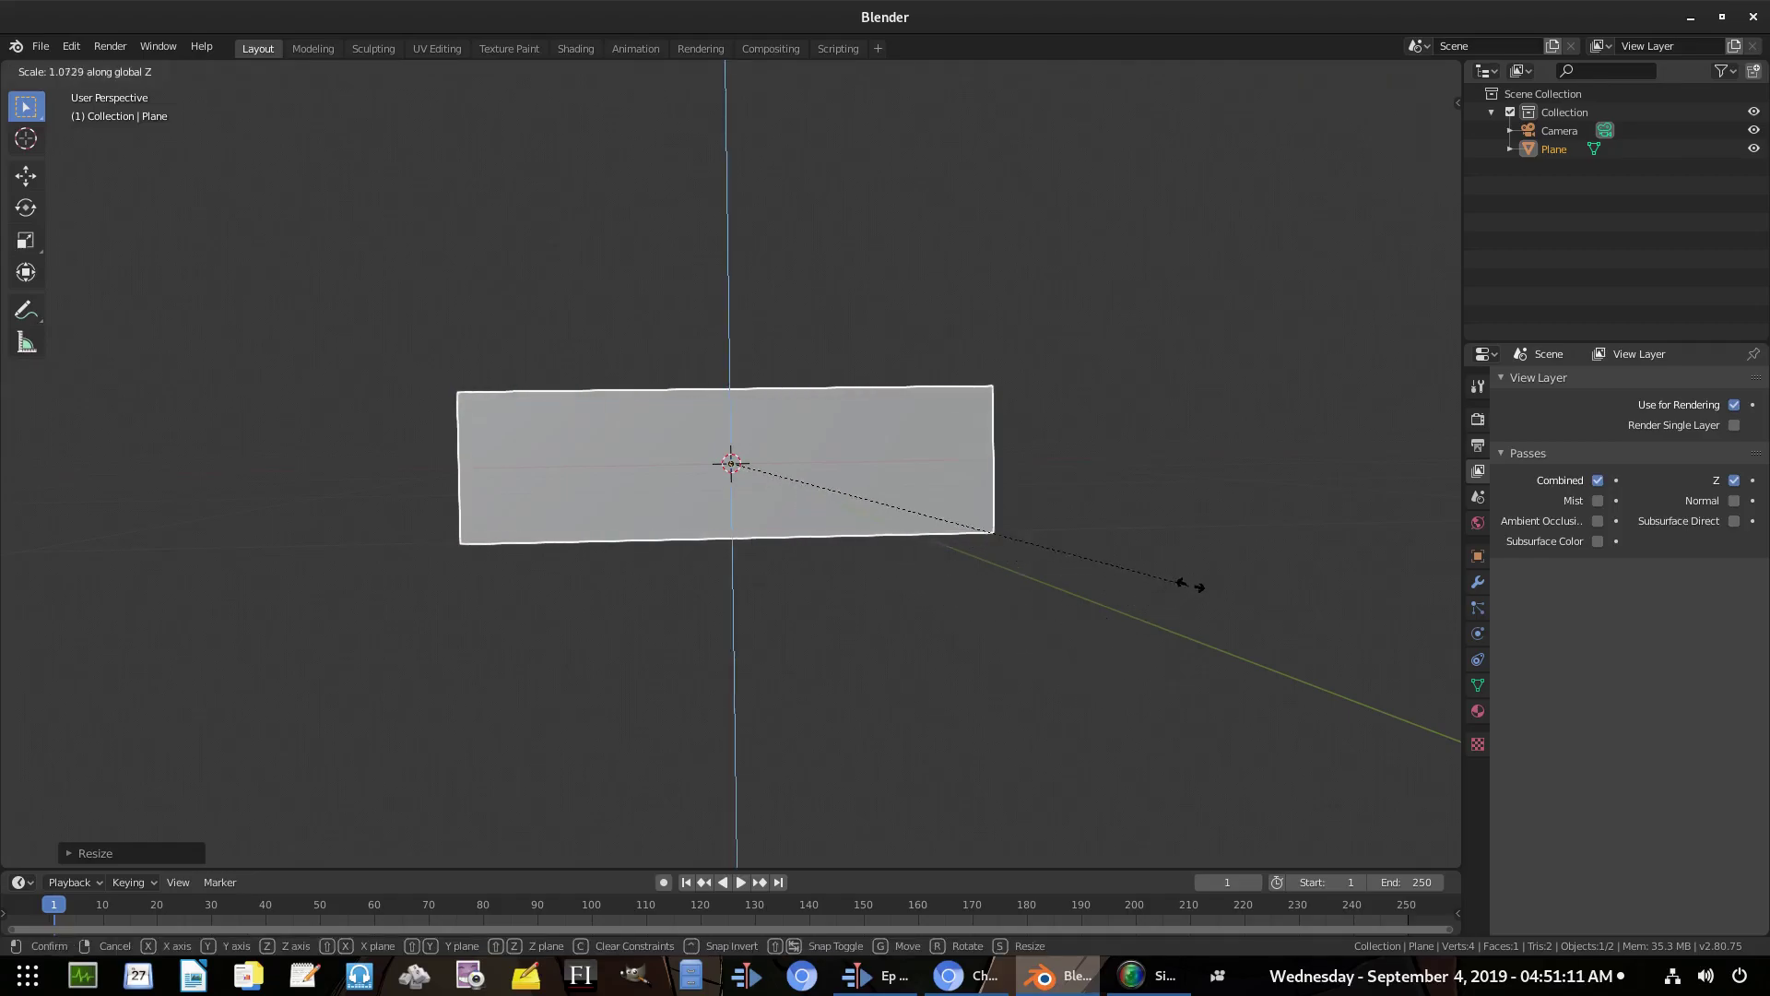
left_click(1158, 577)
Add a Subdivision Surface modifier to the plane
middle_click_drag(1157, 577, 498, 474)
scroll(497, 467, "down", 1)
middle_click_drag(882, 500, 866, 500)
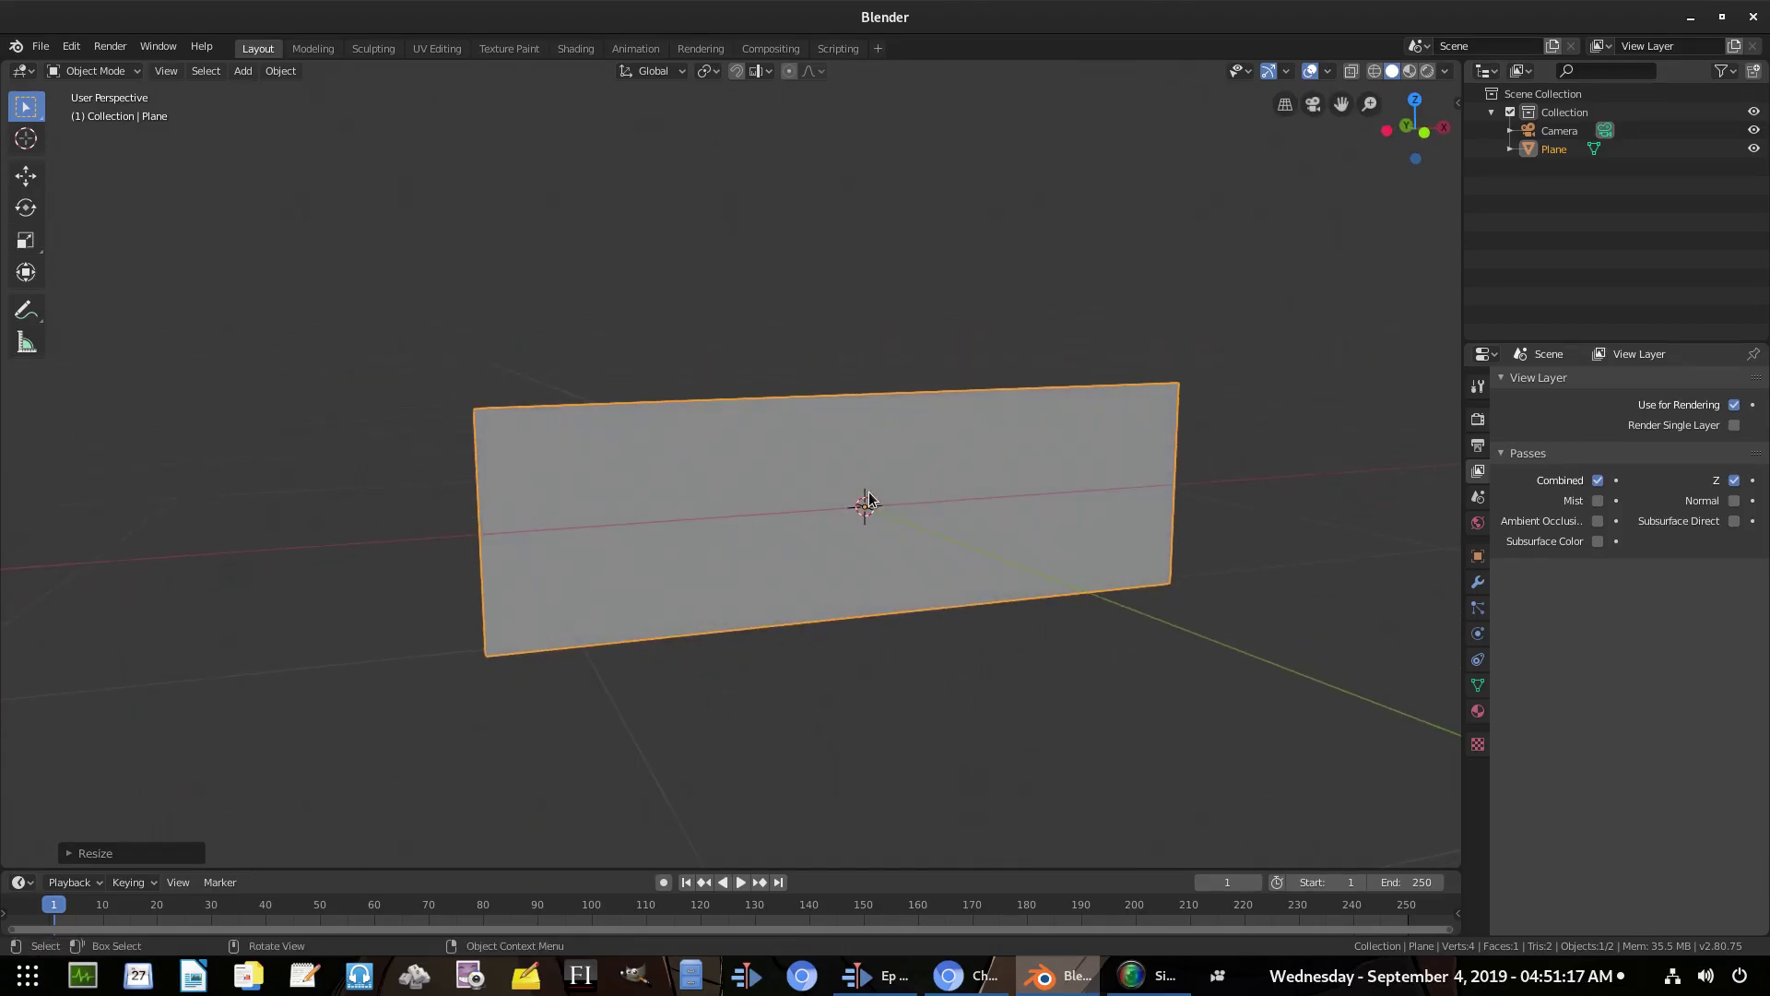
middle_click_drag(987, 503, 967, 506)
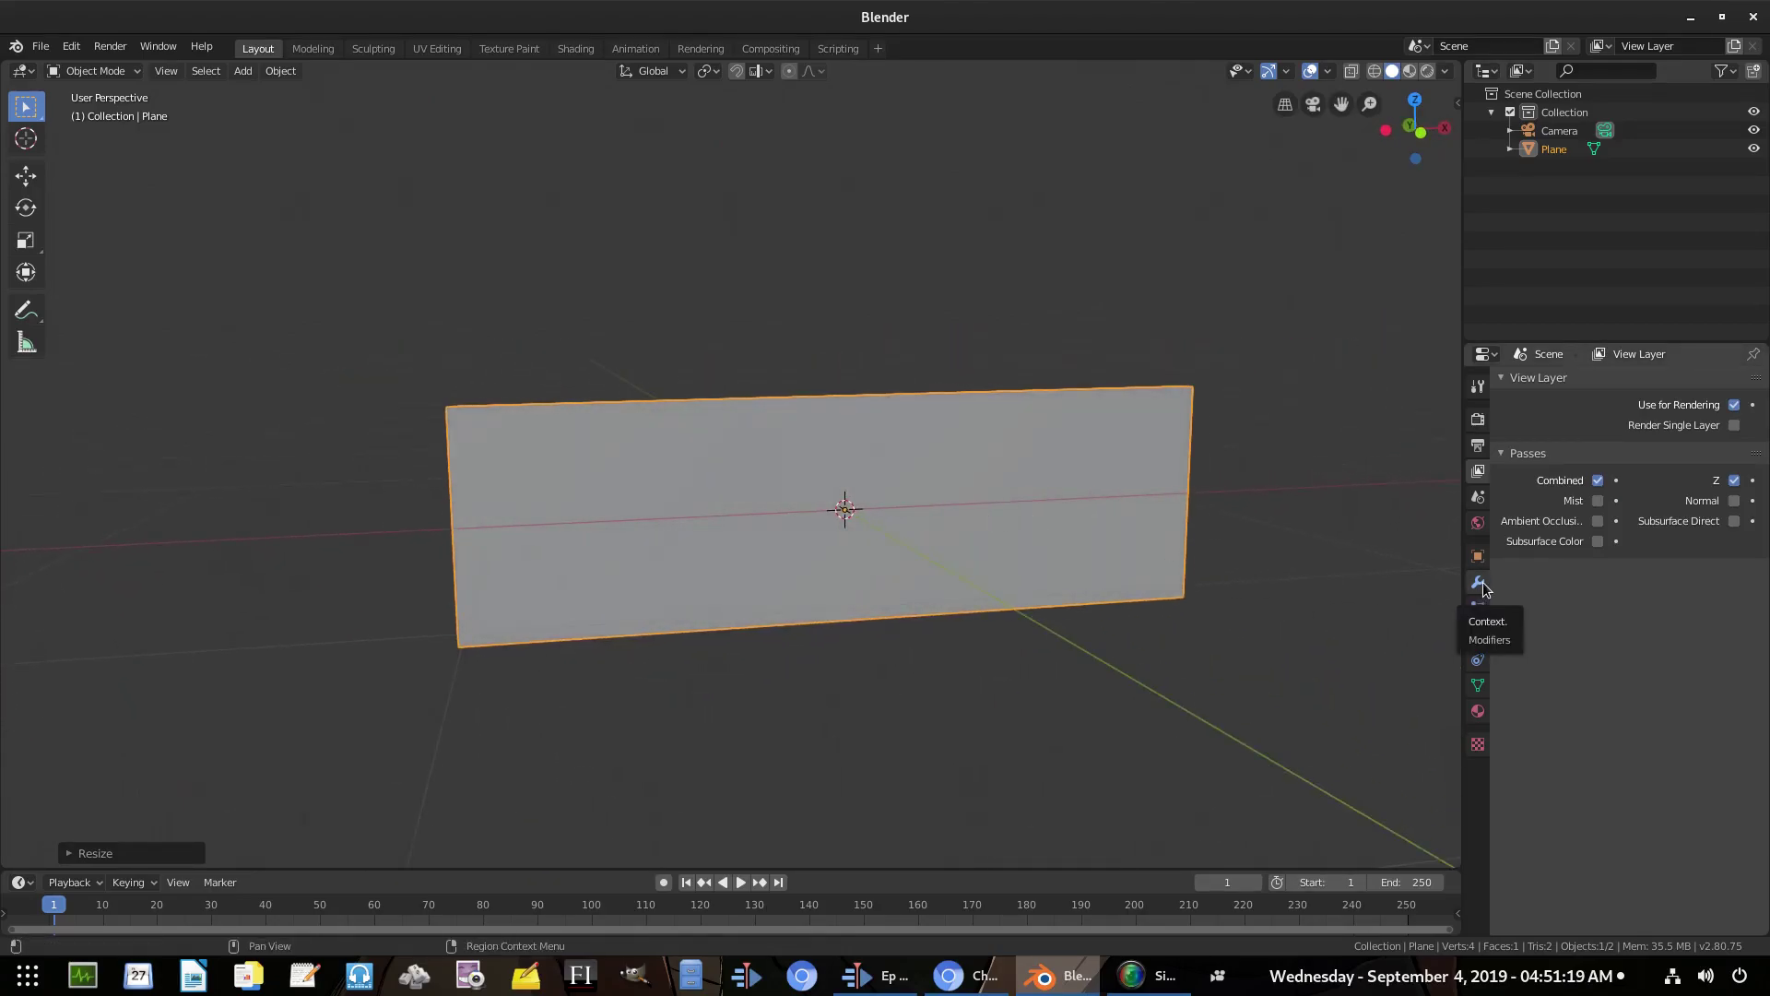
left_click(1482, 584)
left_click(1572, 387)
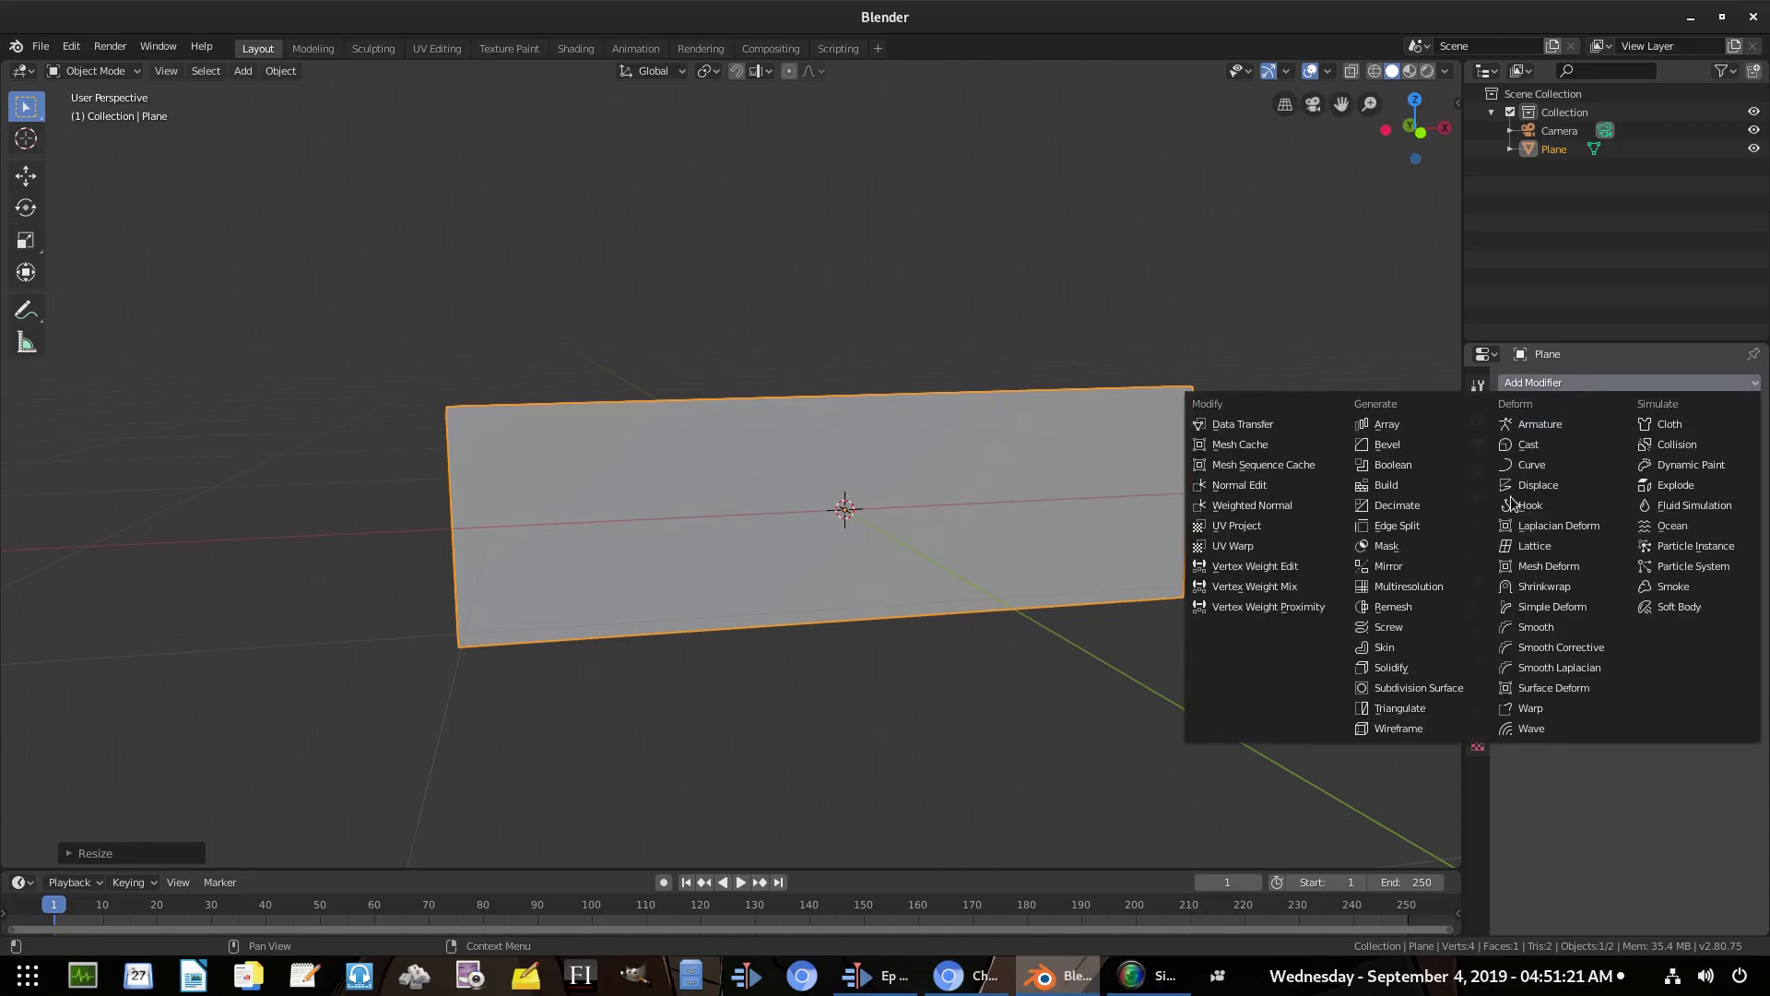
left_click(1435, 686)
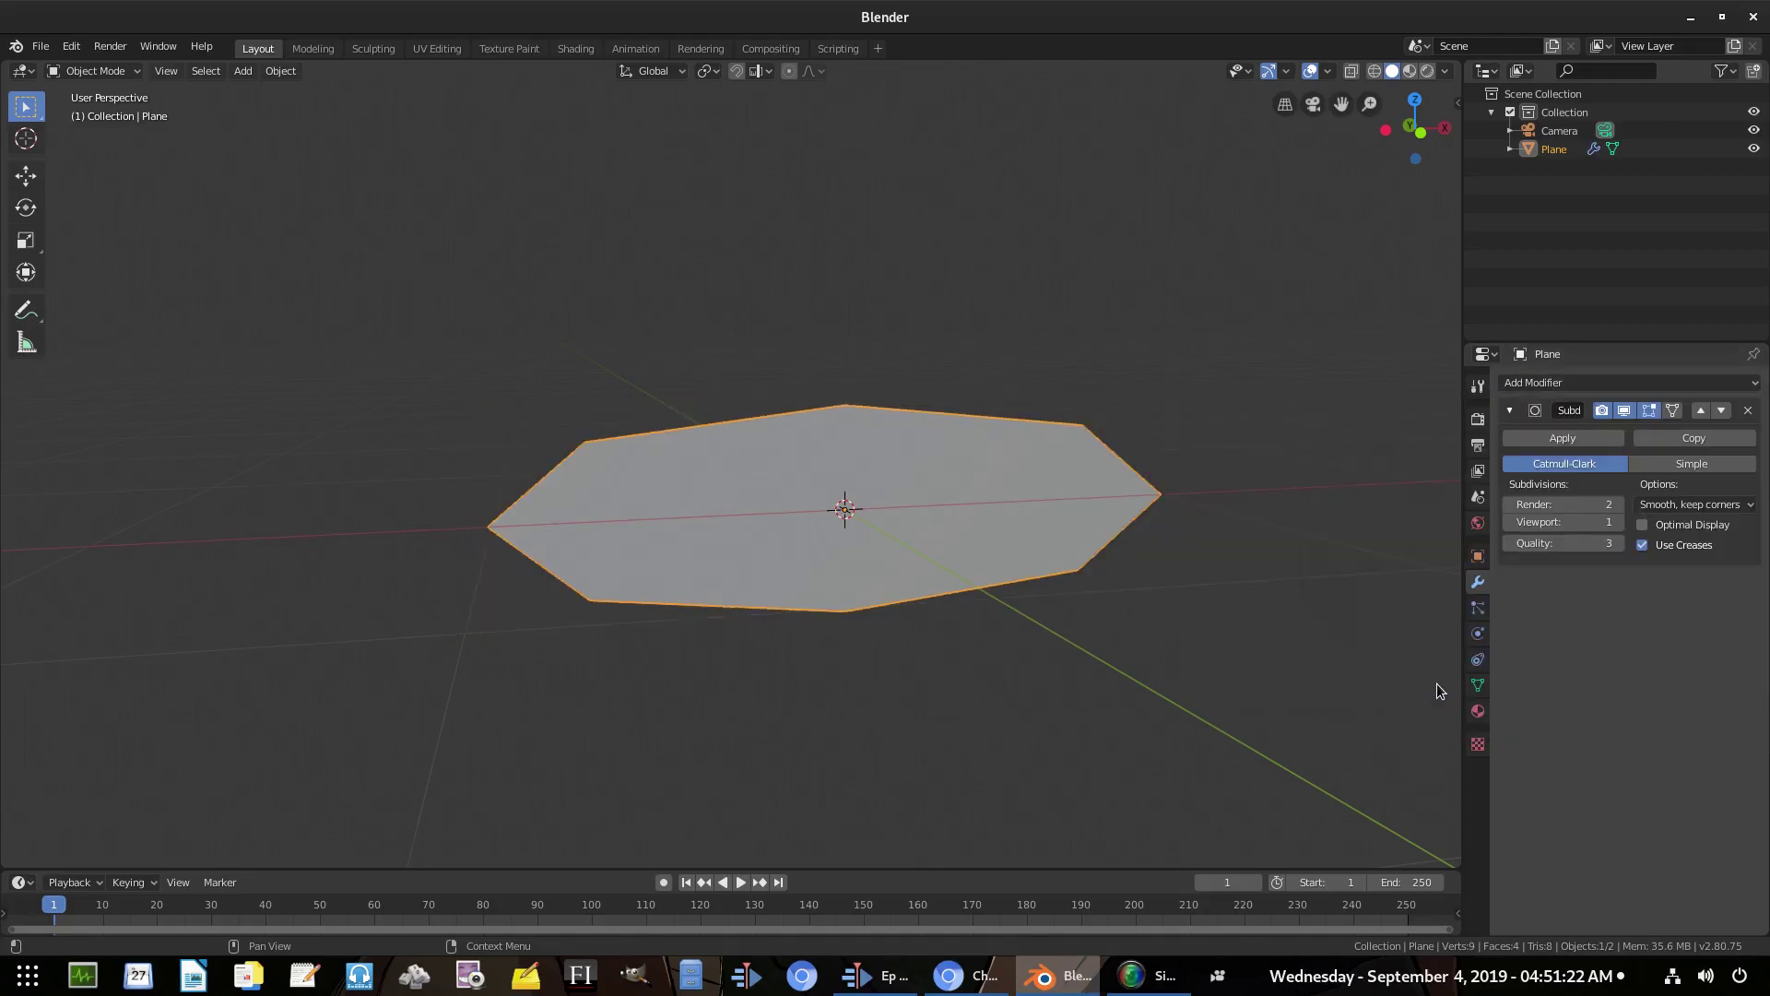
Set the Subdivision Surface modifier's render and viewport subdivisions both to 5
left_click(1619, 504)
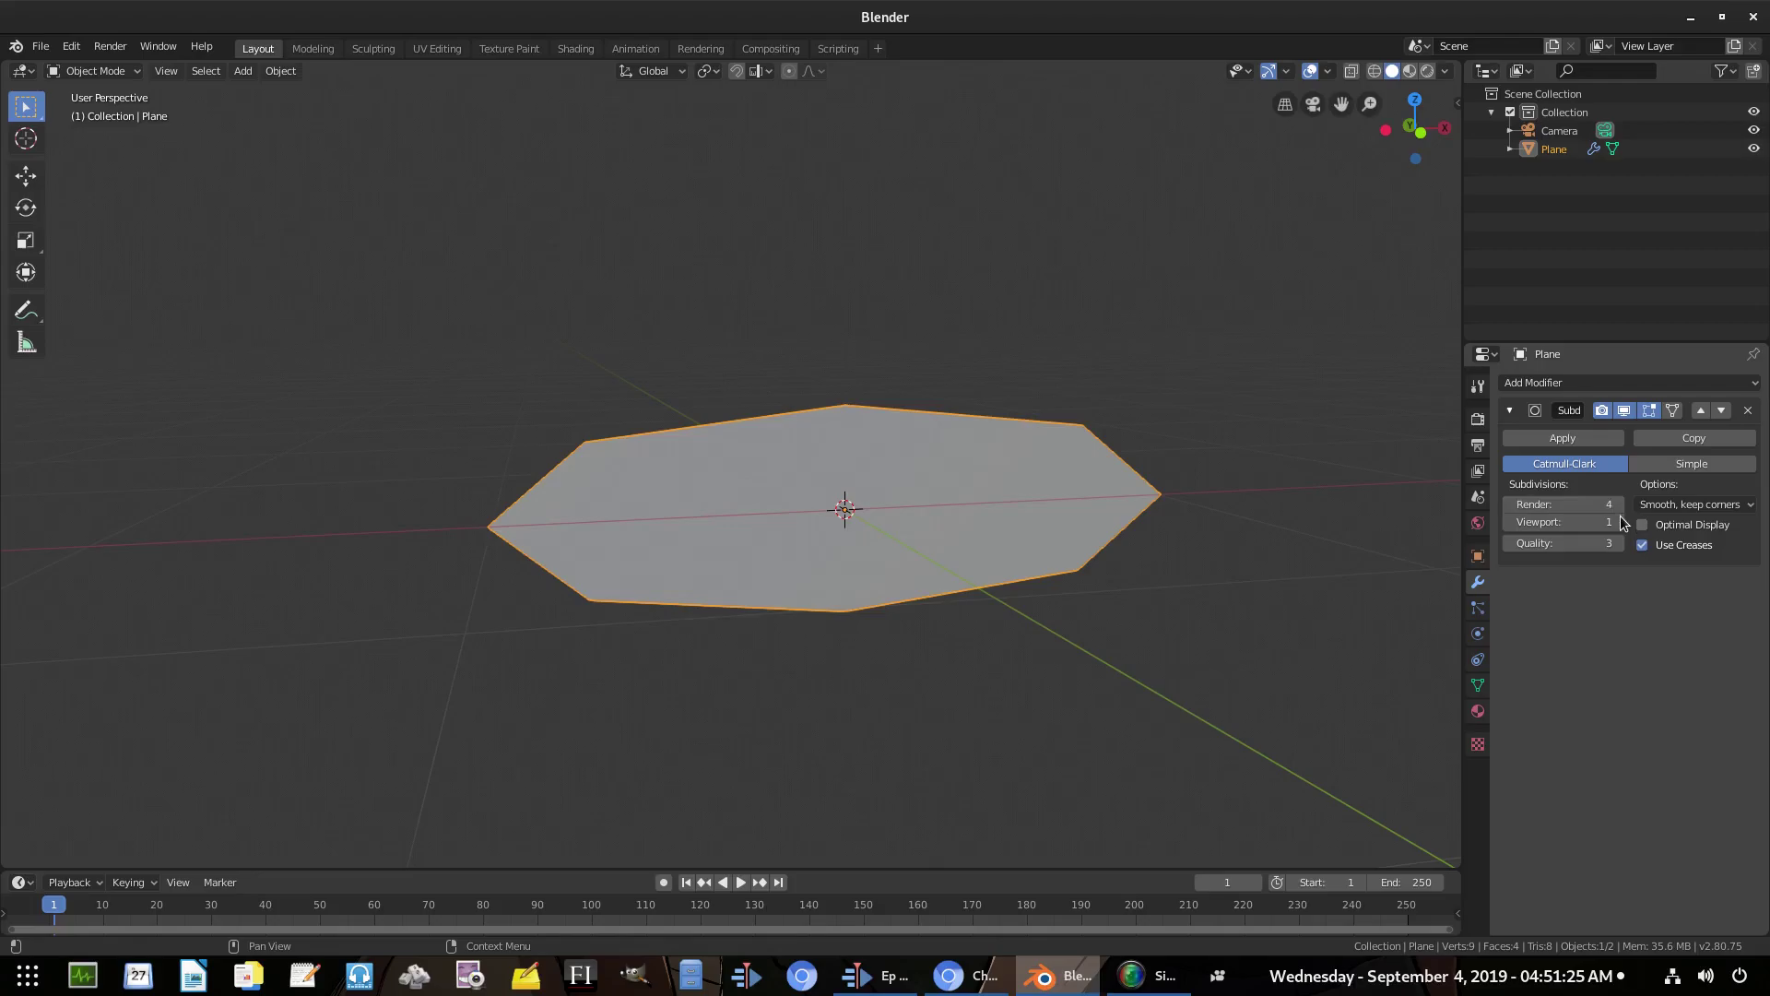
left_click(1622, 522)
left_click(1622, 522)
left_click(1622, 522)
left_click_drag(1623, 522, 1581, 504)
middle_click_drag(1040, 633, 1041, 615)
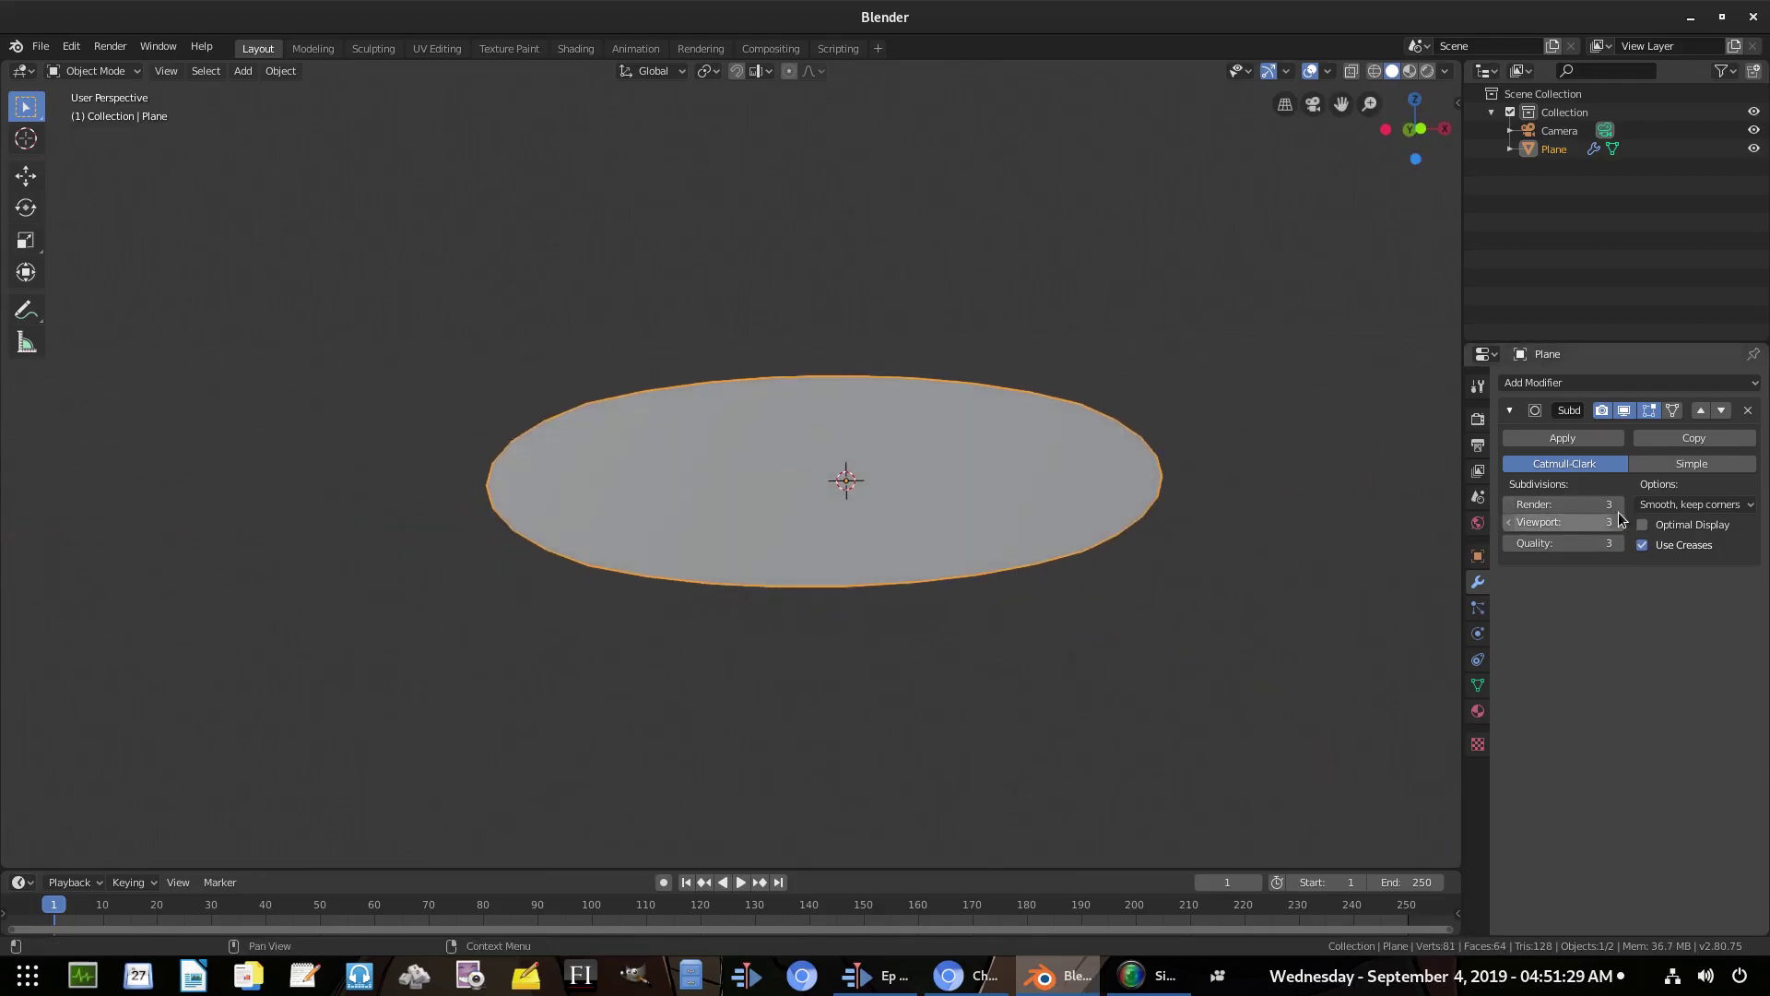
left_click(1619, 504)
left_click(1619, 522)
left_click(1619, 522)
left_click(1619, 504)
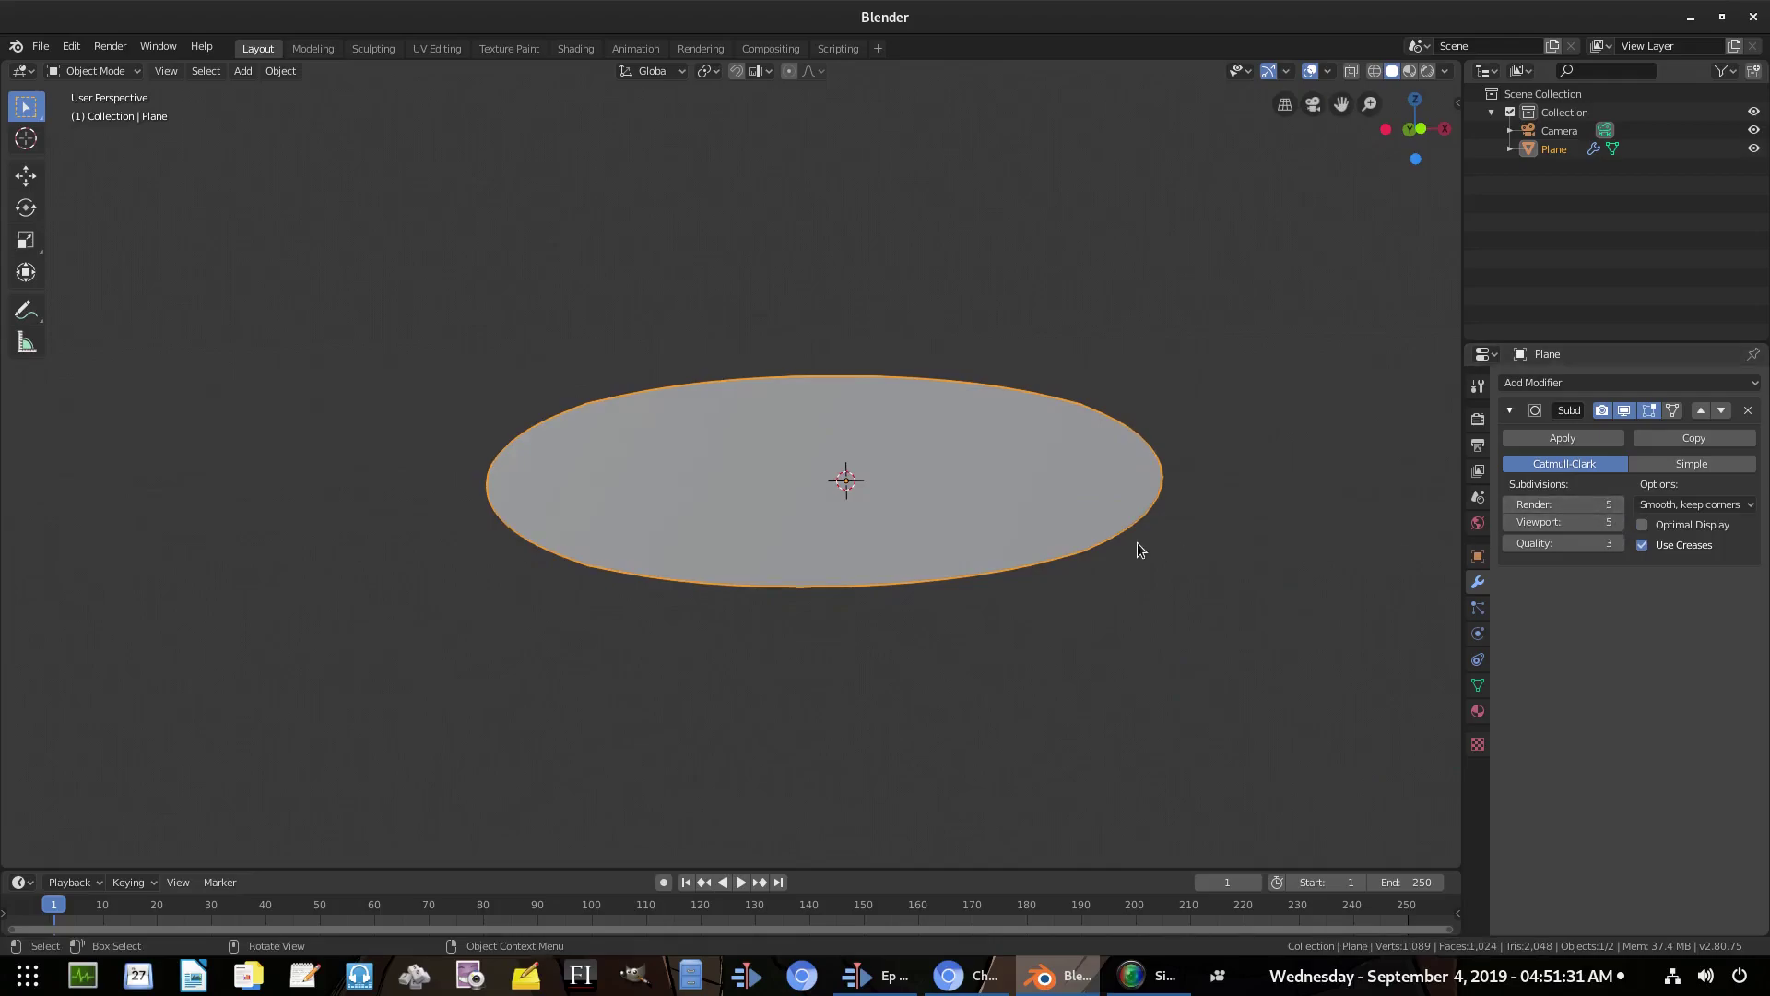
Examine the smoothness of the plane's curved outline up close at viewport subdivision levels 4 and 5
middle_click_drag(1136, 542, 1069, 524)
scroll(1202, 541, "up", 5)
scroll(1202, 541, "down", 3)
middle_click_drag(1203, 540, 1121, 556)
scroll(1121, 564, "up", 2)
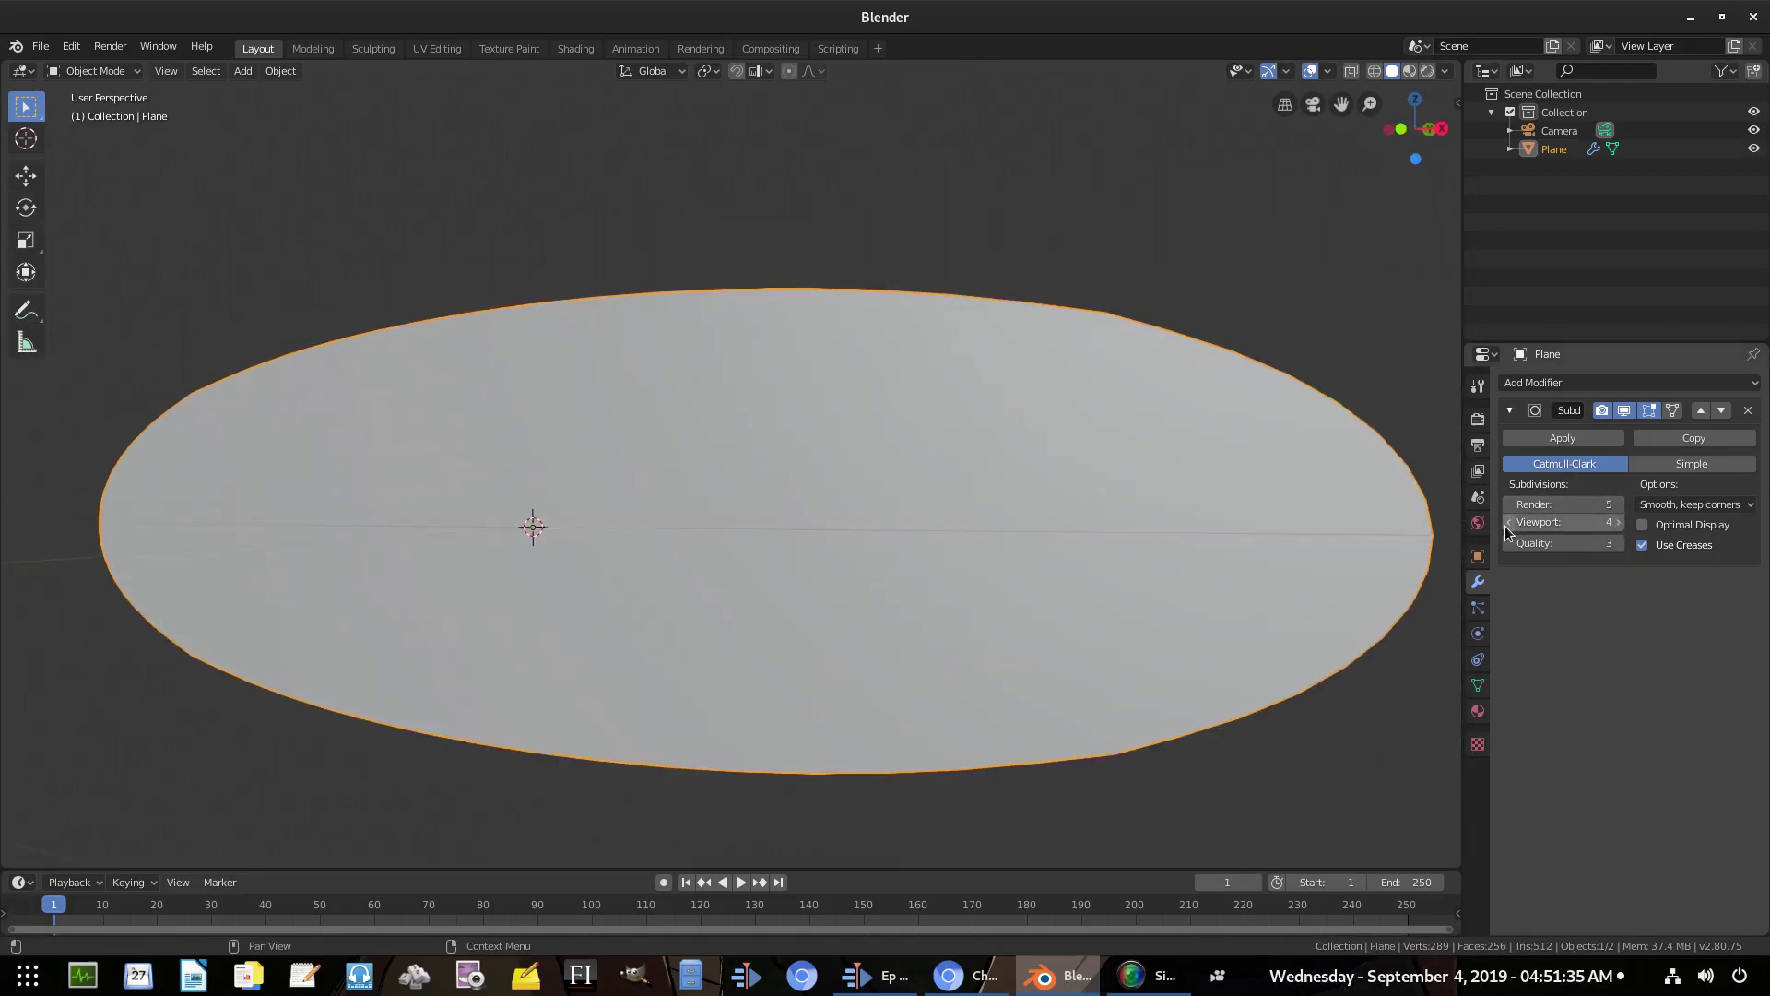
scroll(987, 645, "down", 4)
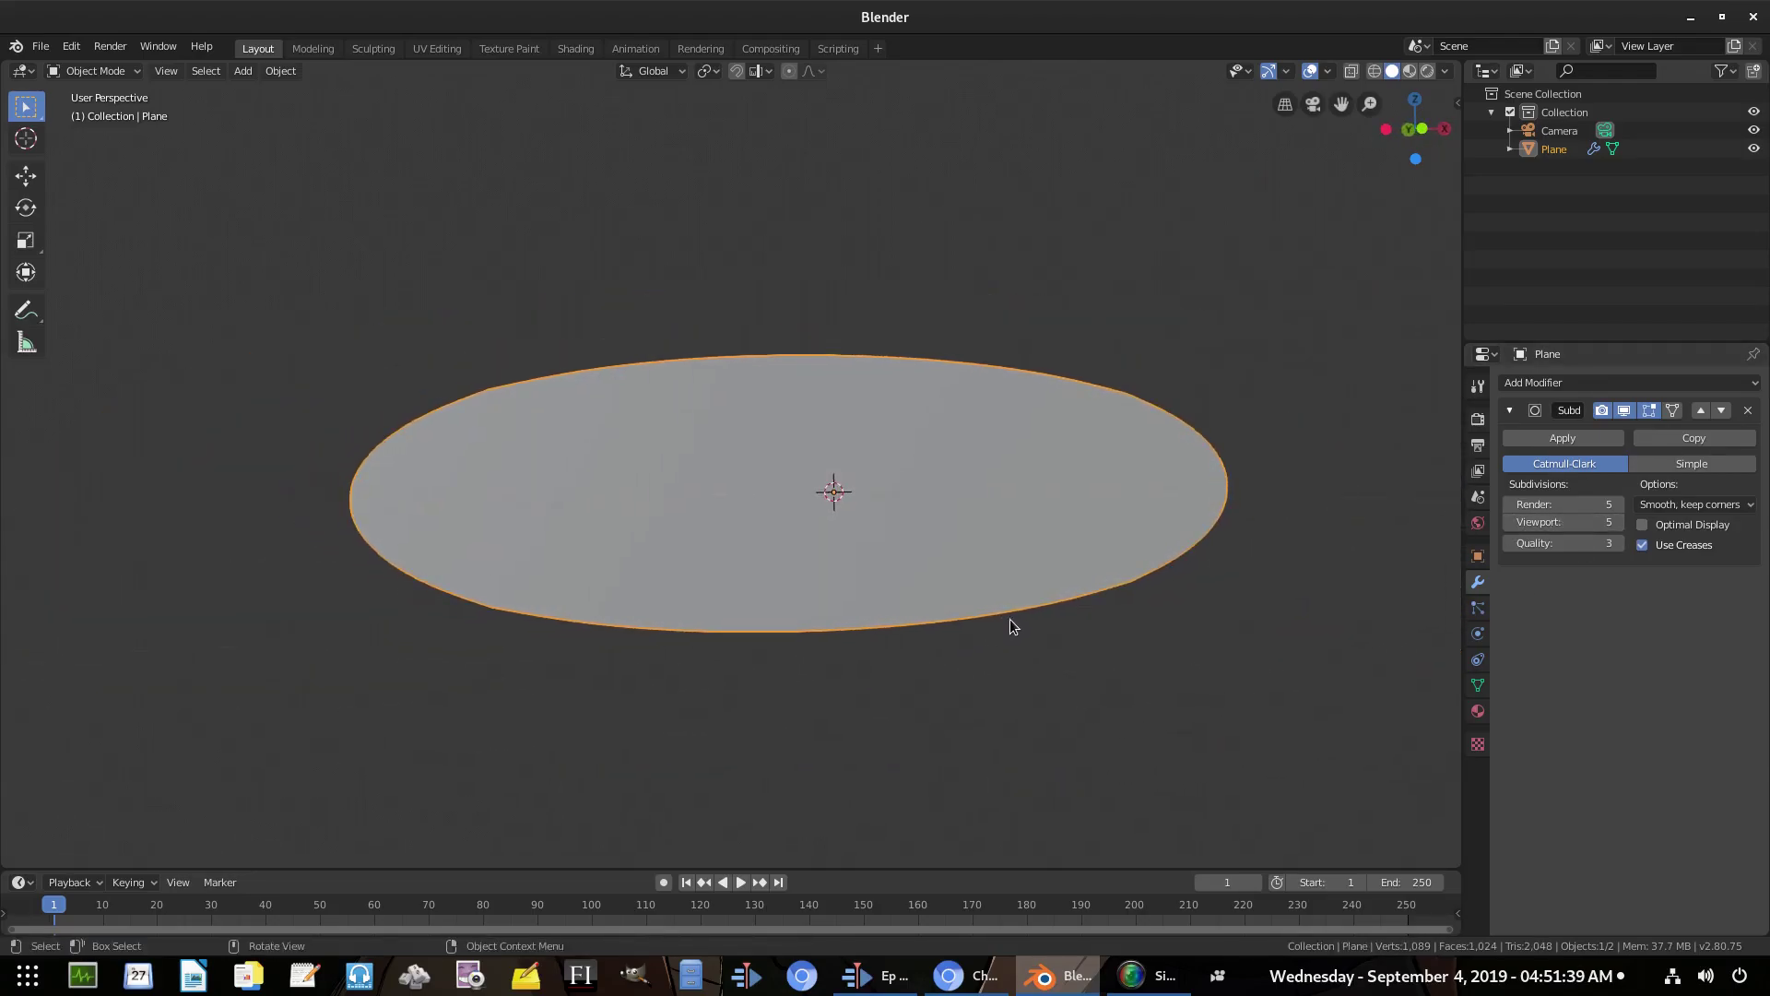
Enter Edit Mode on the plane and activate the Loop Cut tool
key("Tab")
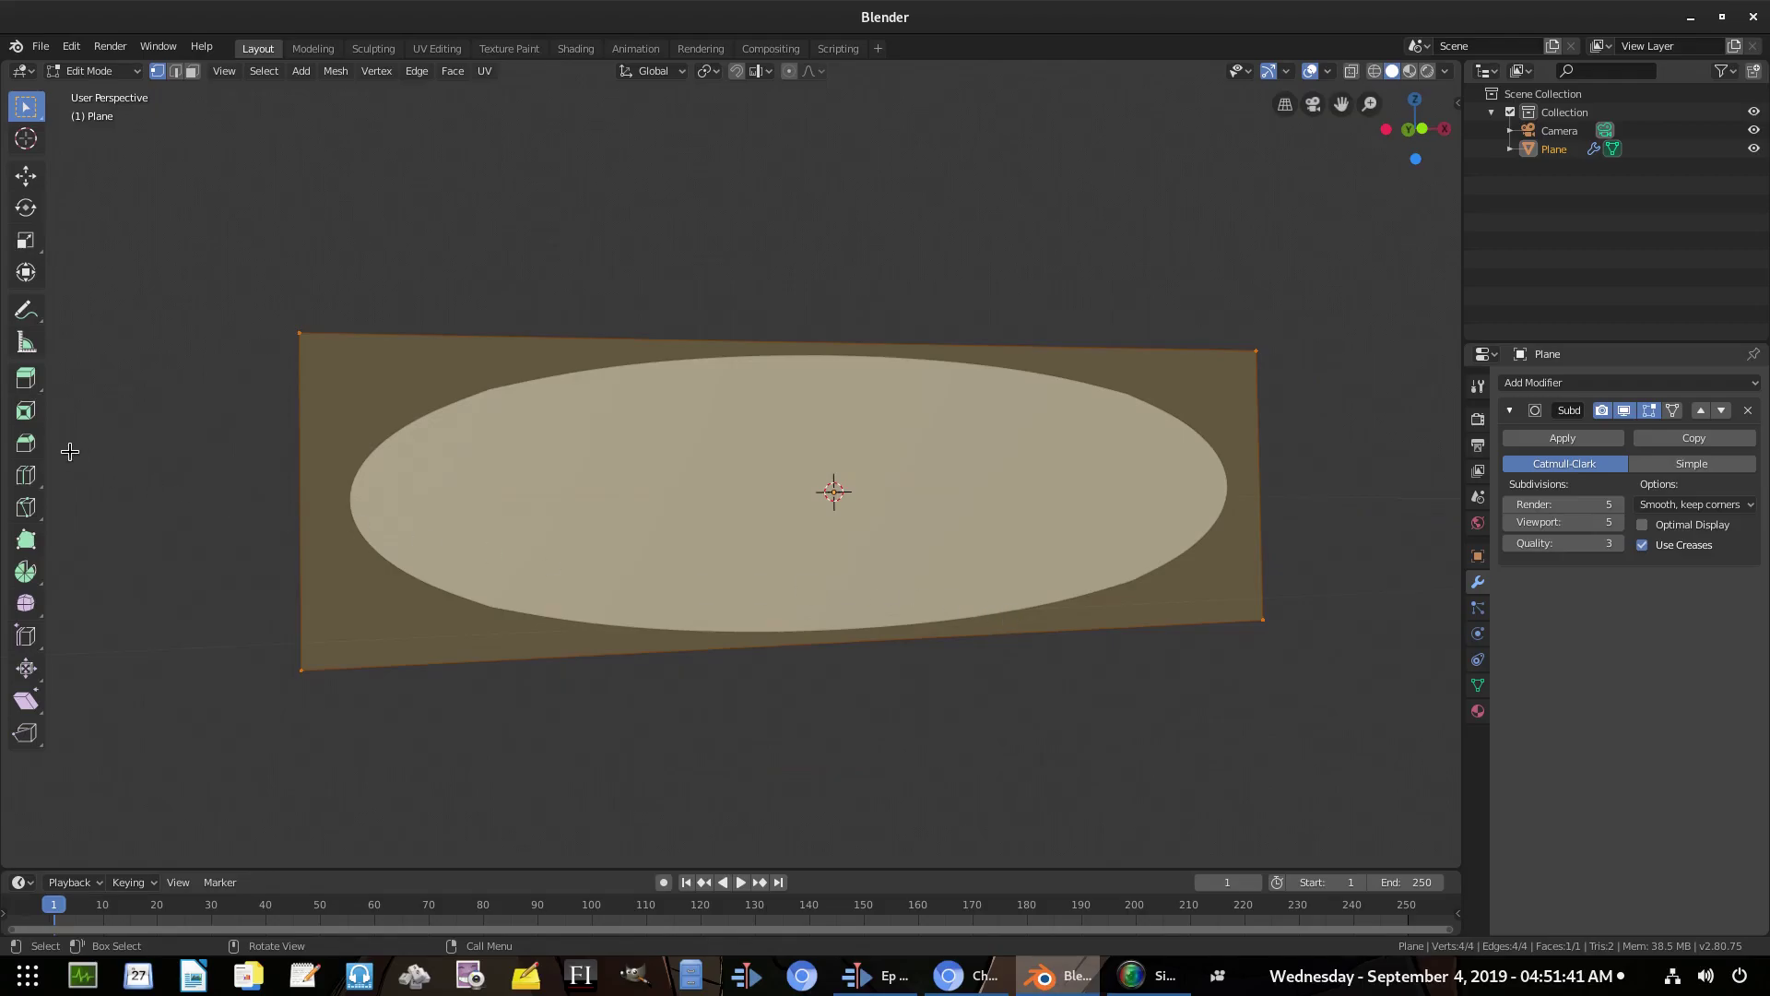
left_click(26, 475)
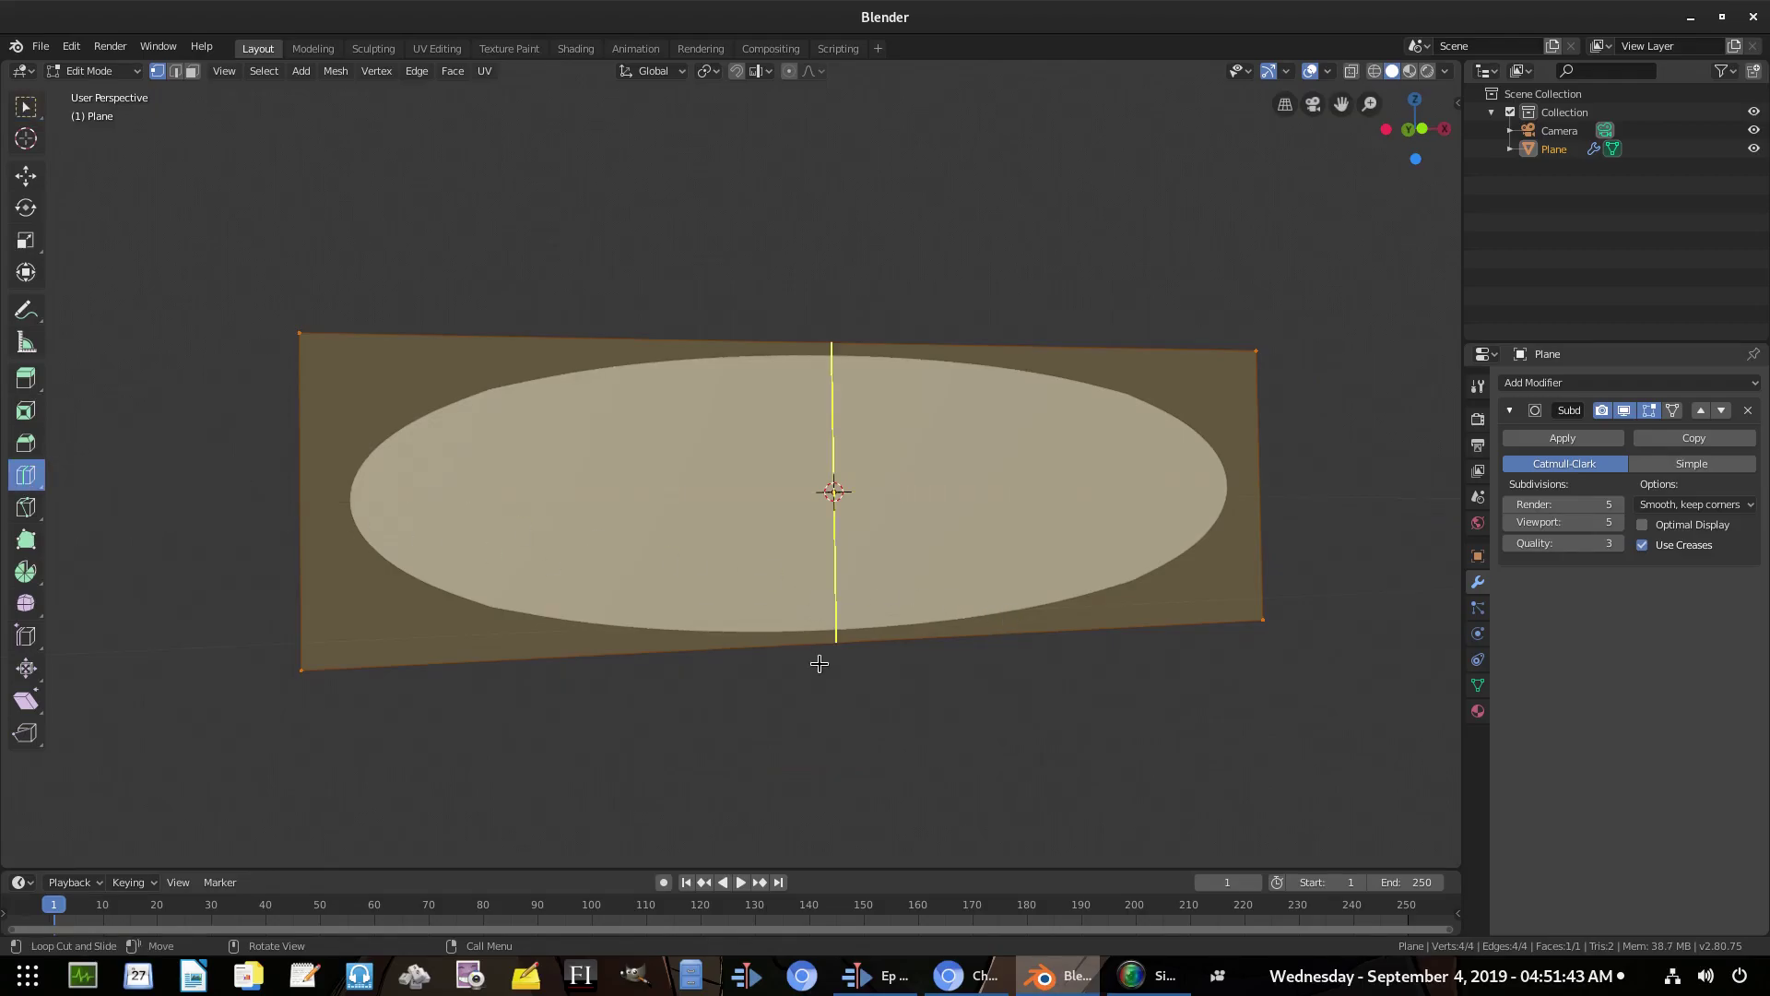
Add three single vertical loop cuts across the plane: one through the middle and one in each half
left_click(829, 652)
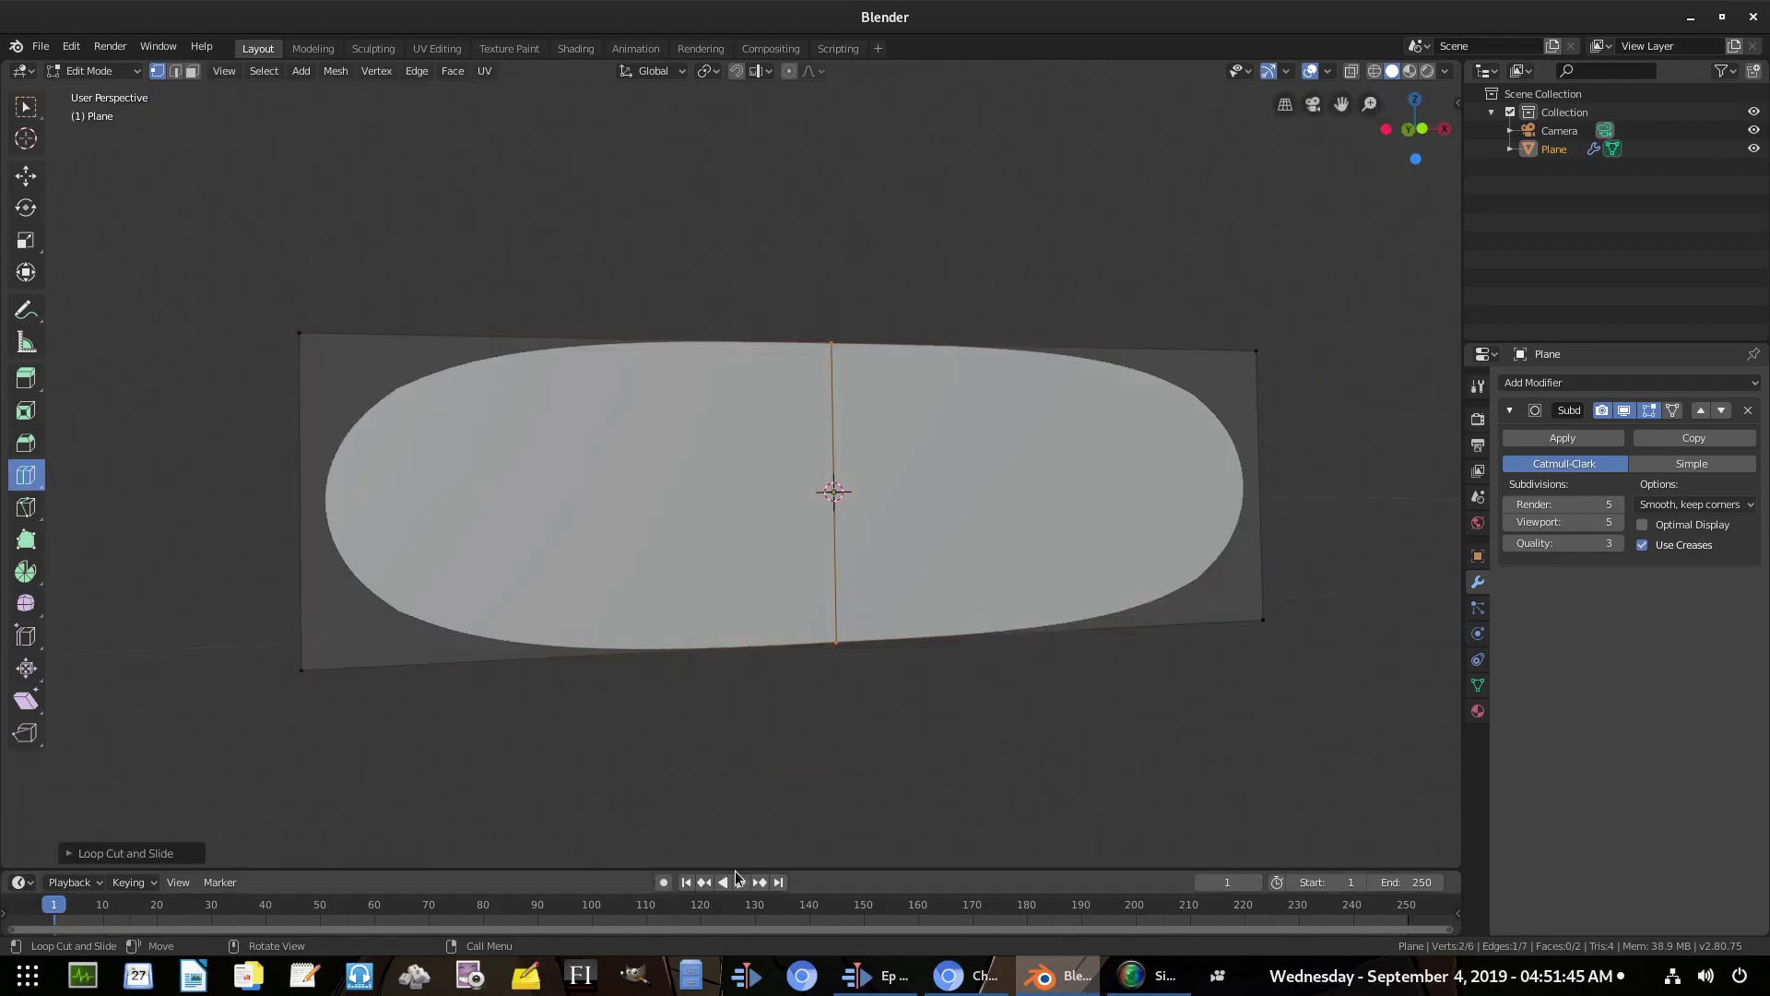
left_click(559, 637)
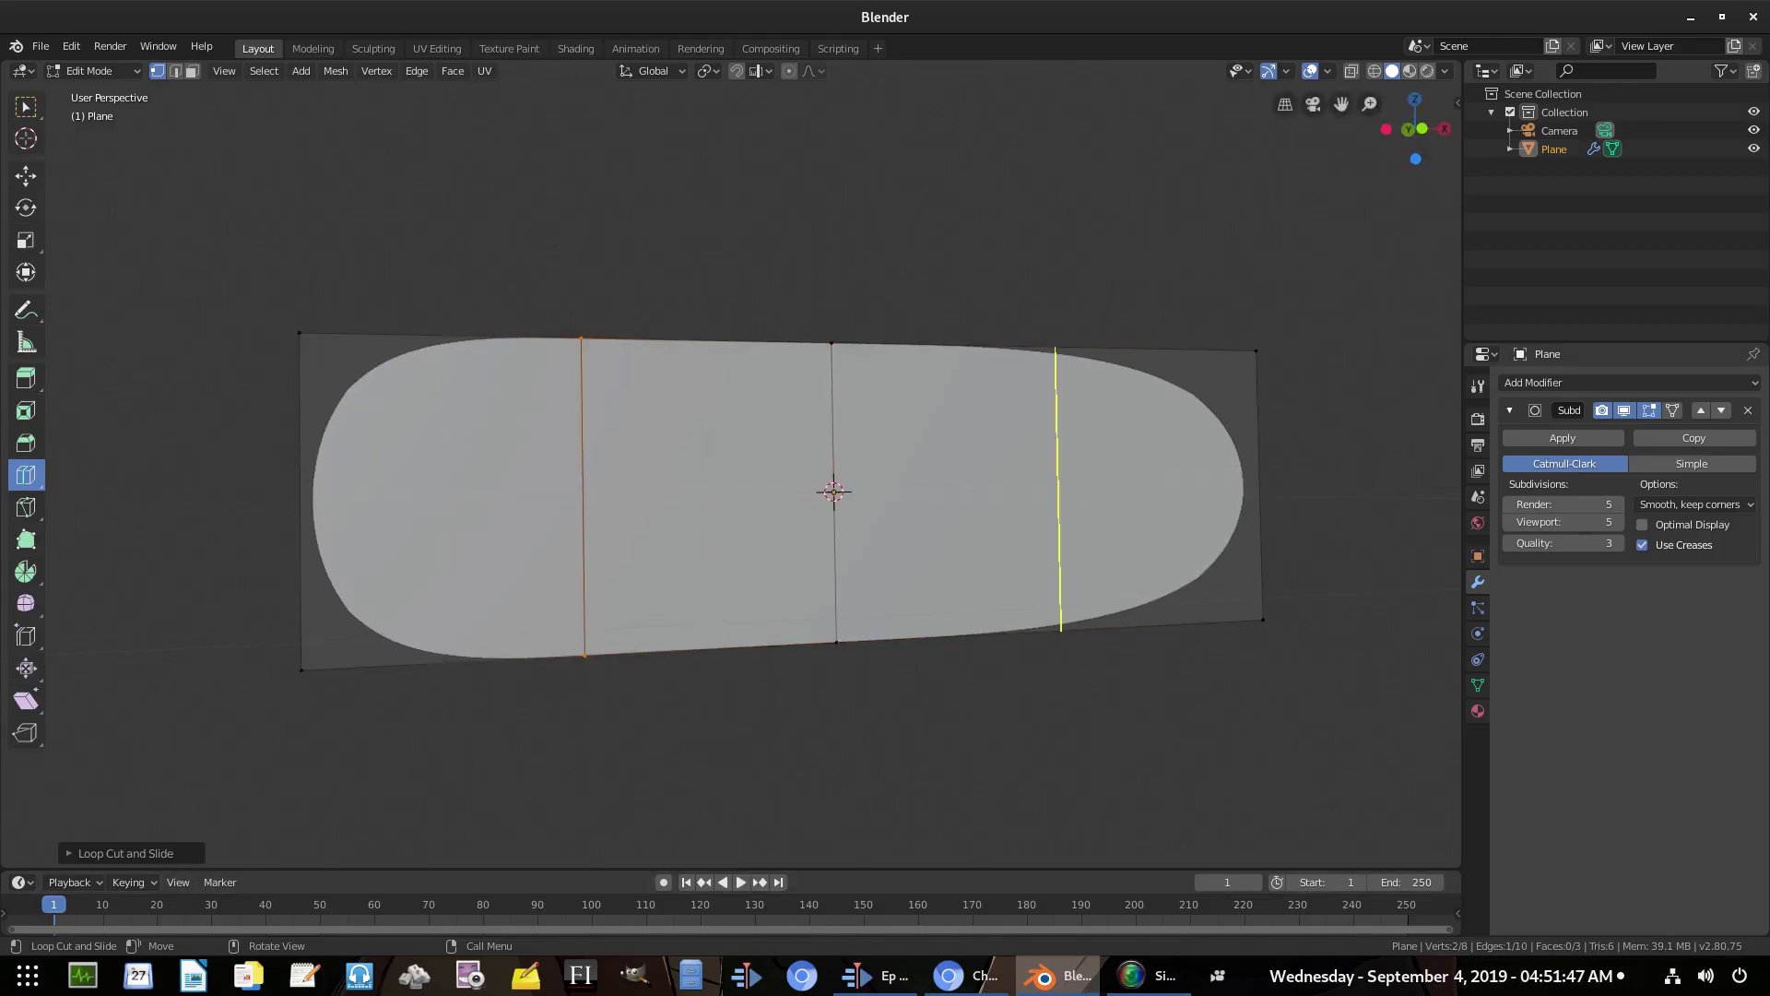
left_click(1093, 610)
Show the Loop Cut tool's settings in the viewport and undo the three vertical loop cuts
left_click(1459, 105)
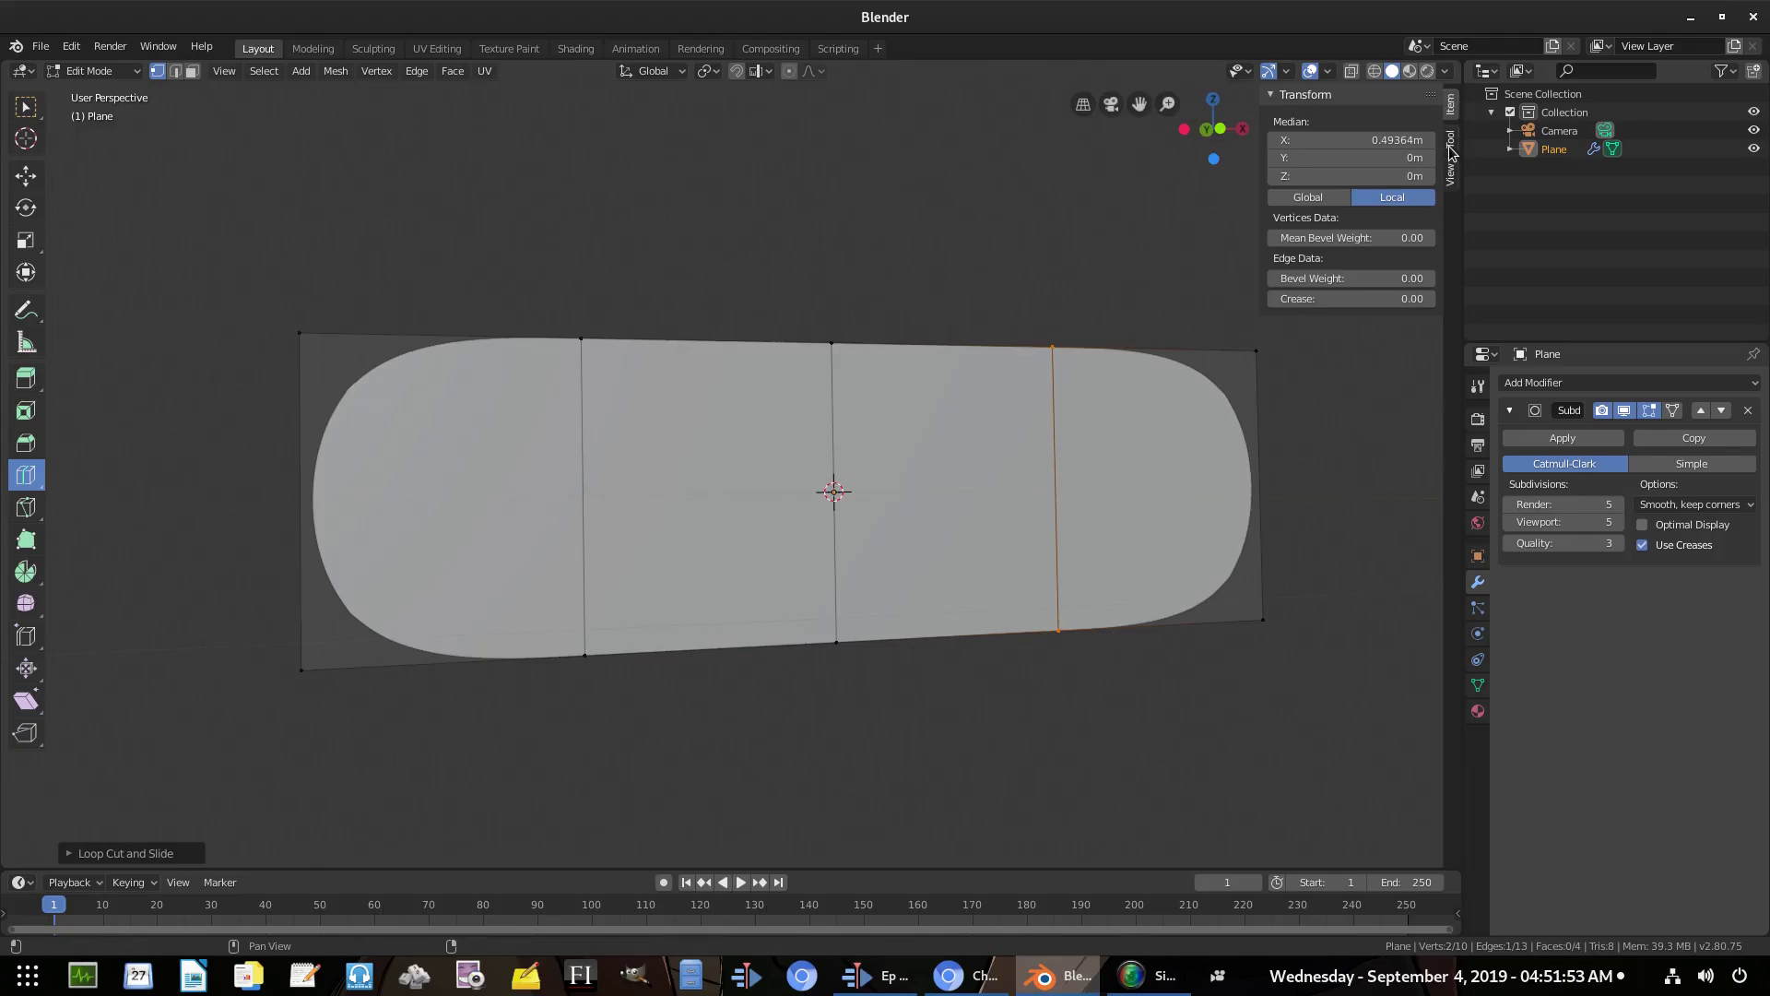
left_click(1451, 148)
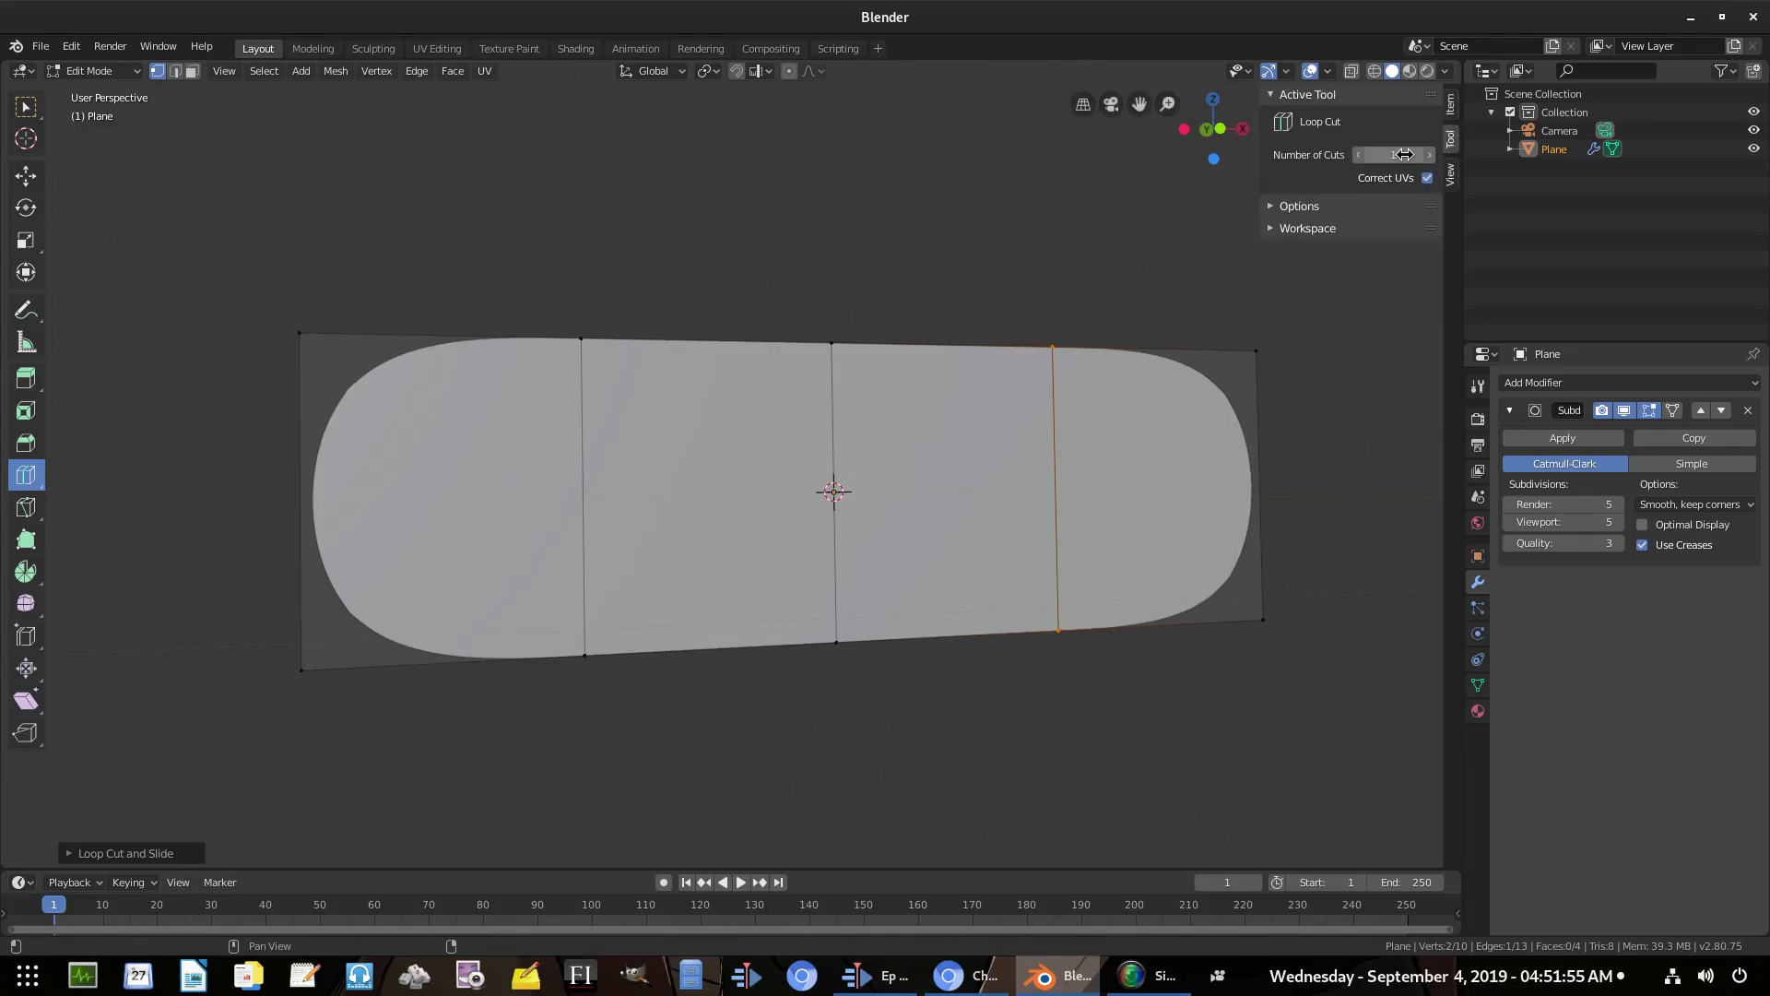
key("ctrl+z")
key("ctrl+z")
key("ctrl+z")
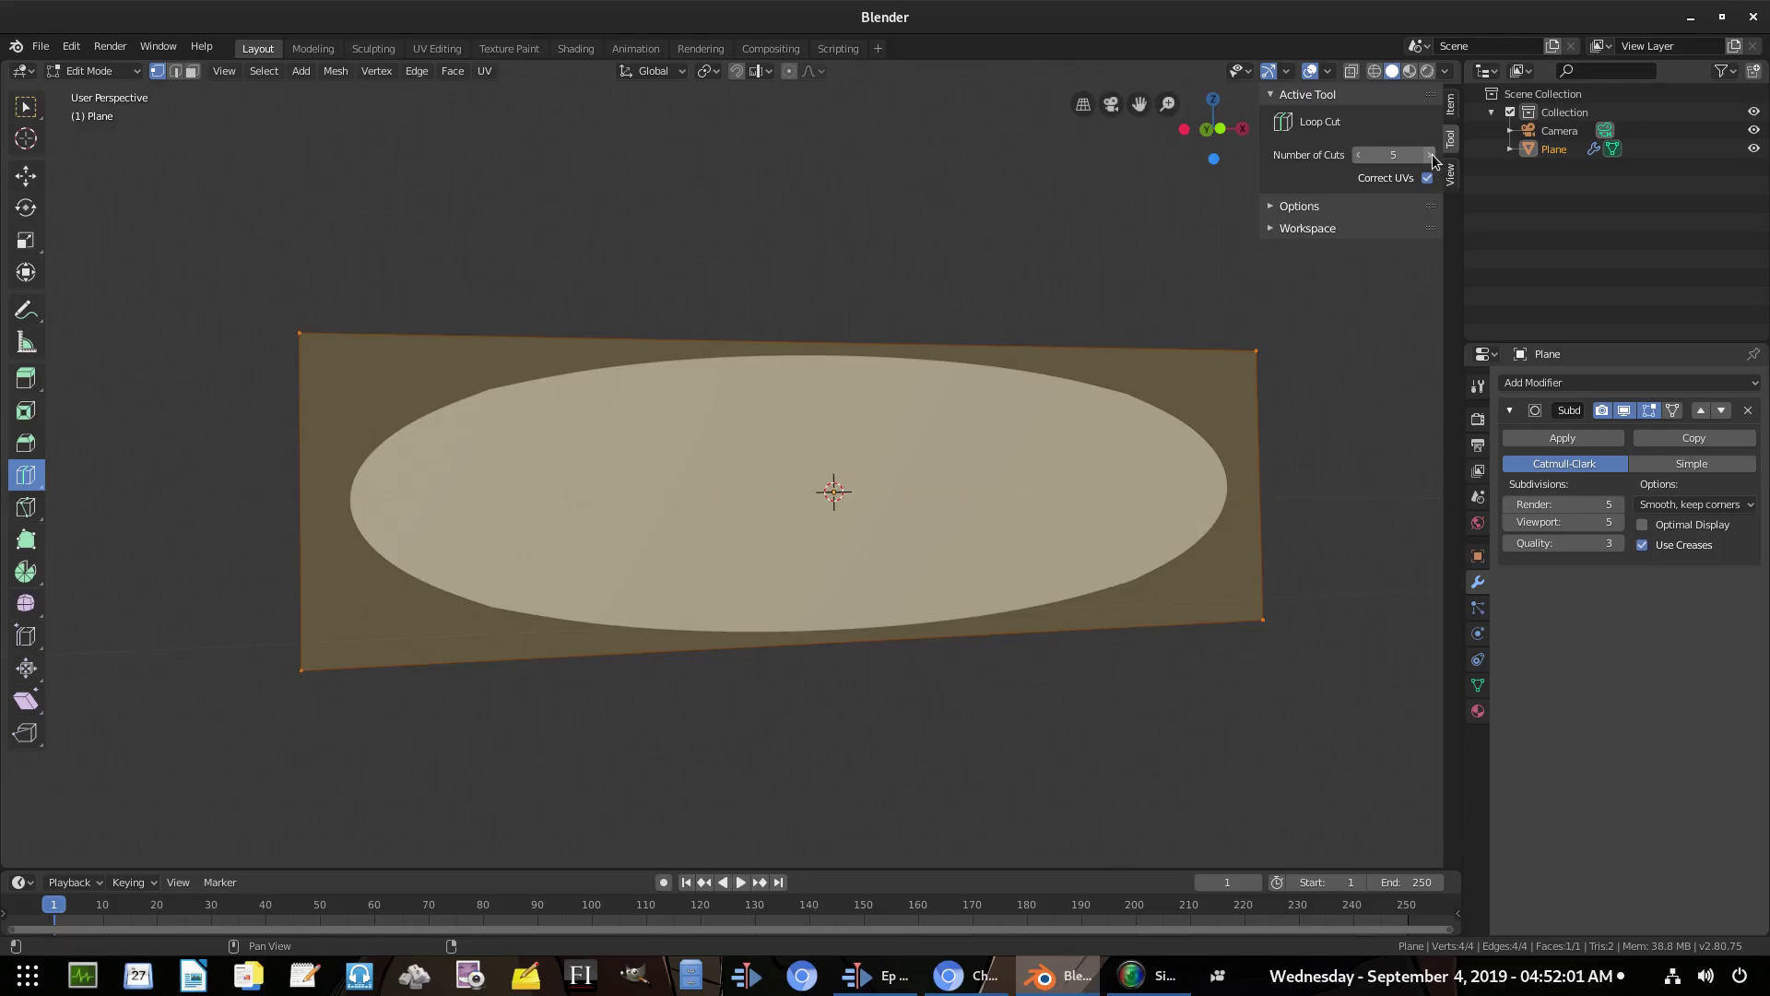
Try seven evenly spaced vertical loop cuts across the plane and undo them
left_click(1431, 154)
left_click(1431, 154)
left_click(829, 643)
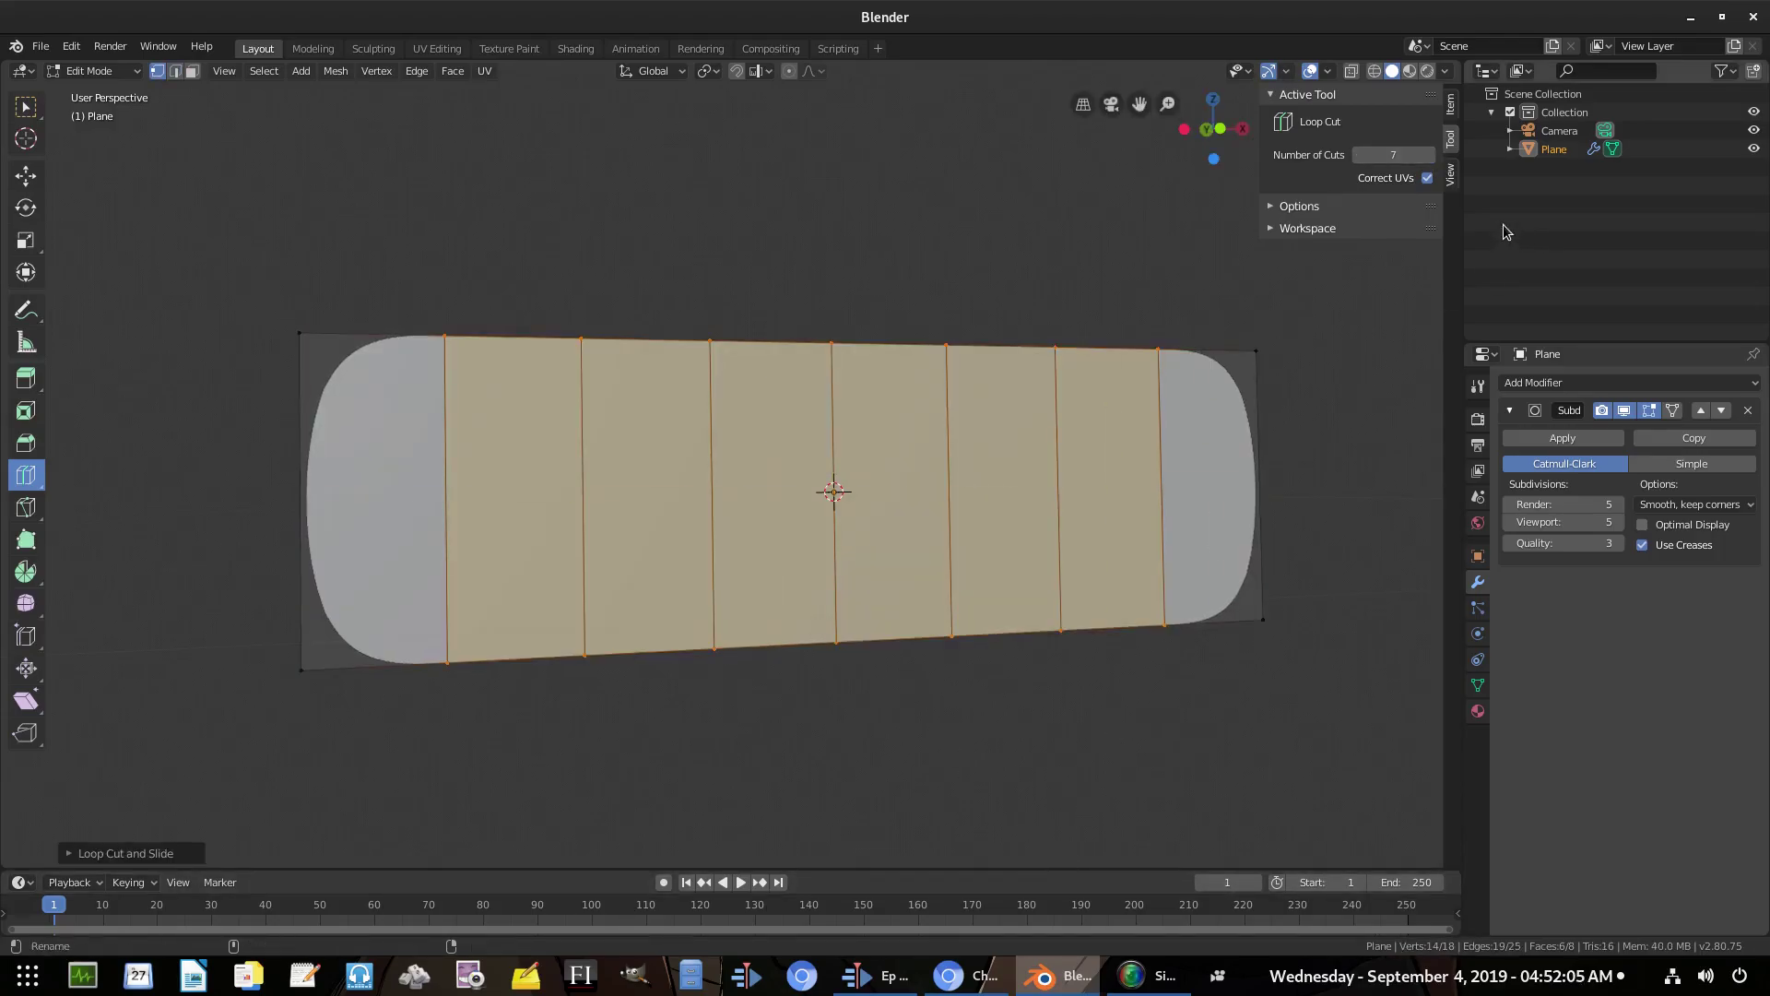
key("ctrl+z")
Set the number of cuts to 13 and add the evenly spaced vertical loop cuts across the plane
left_click(1432, 154)
left_click(1432, 154)
left_click(1431, 154)
left_click(1432, 154)
left_click(1432, 154)
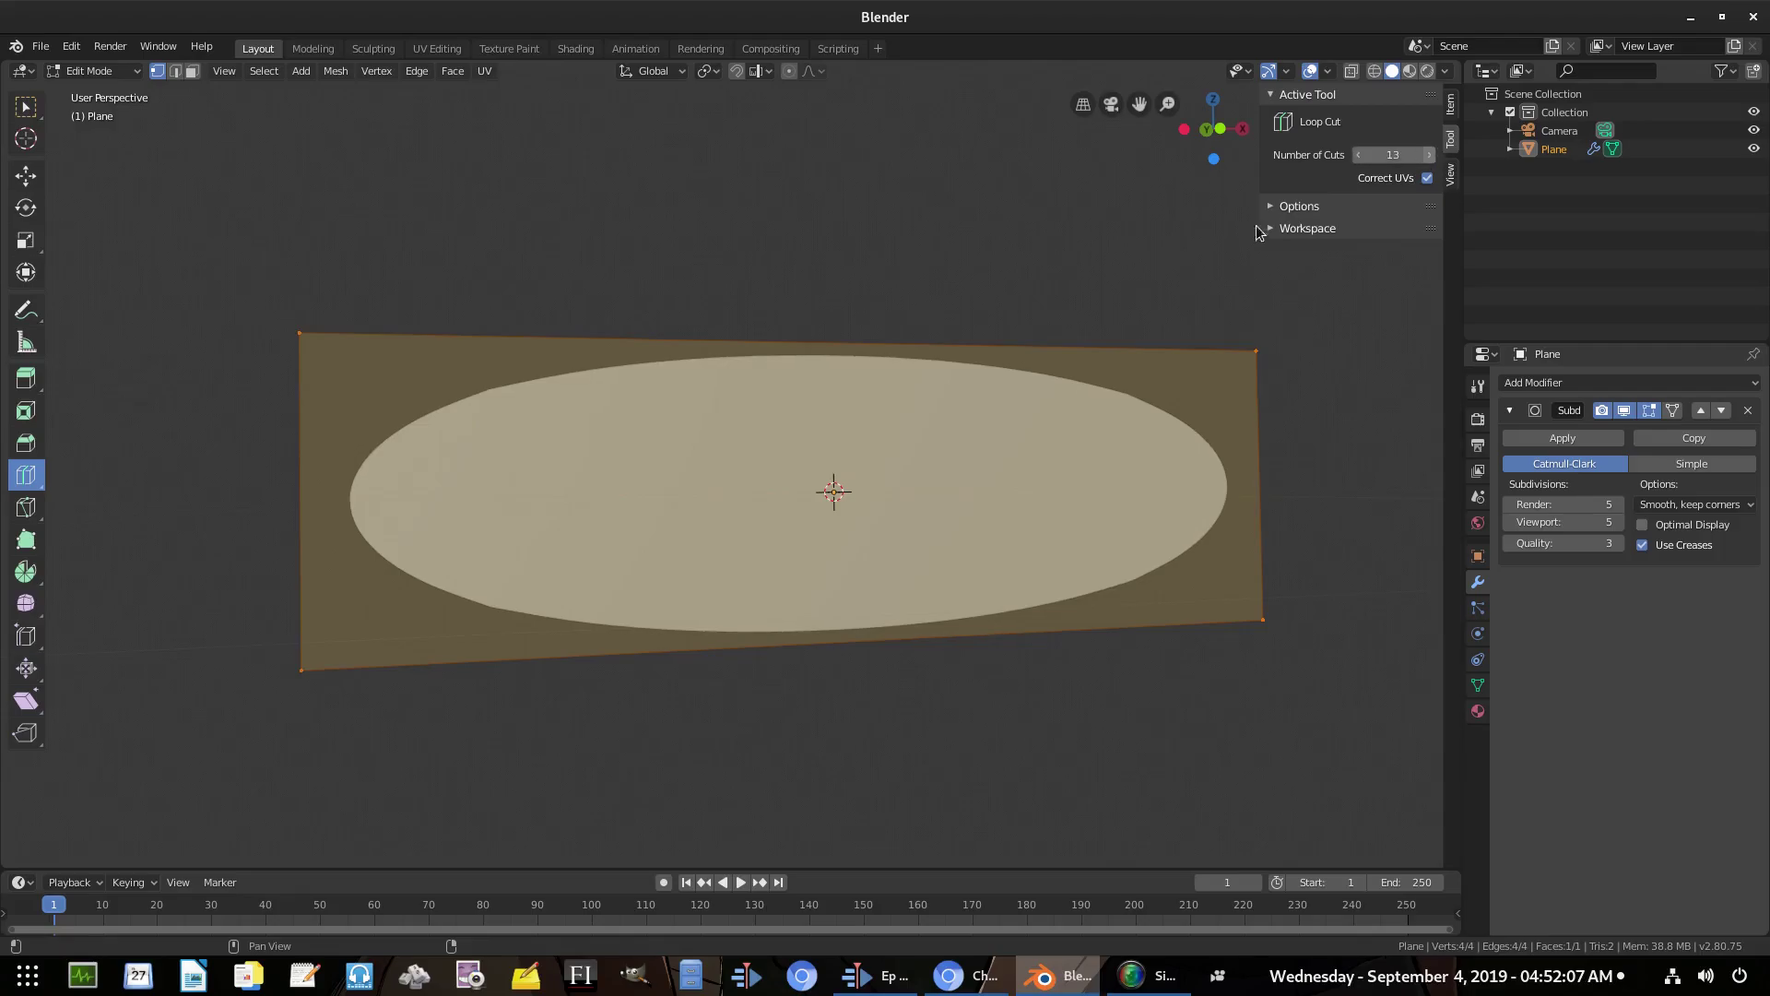
left_click(811, 643)
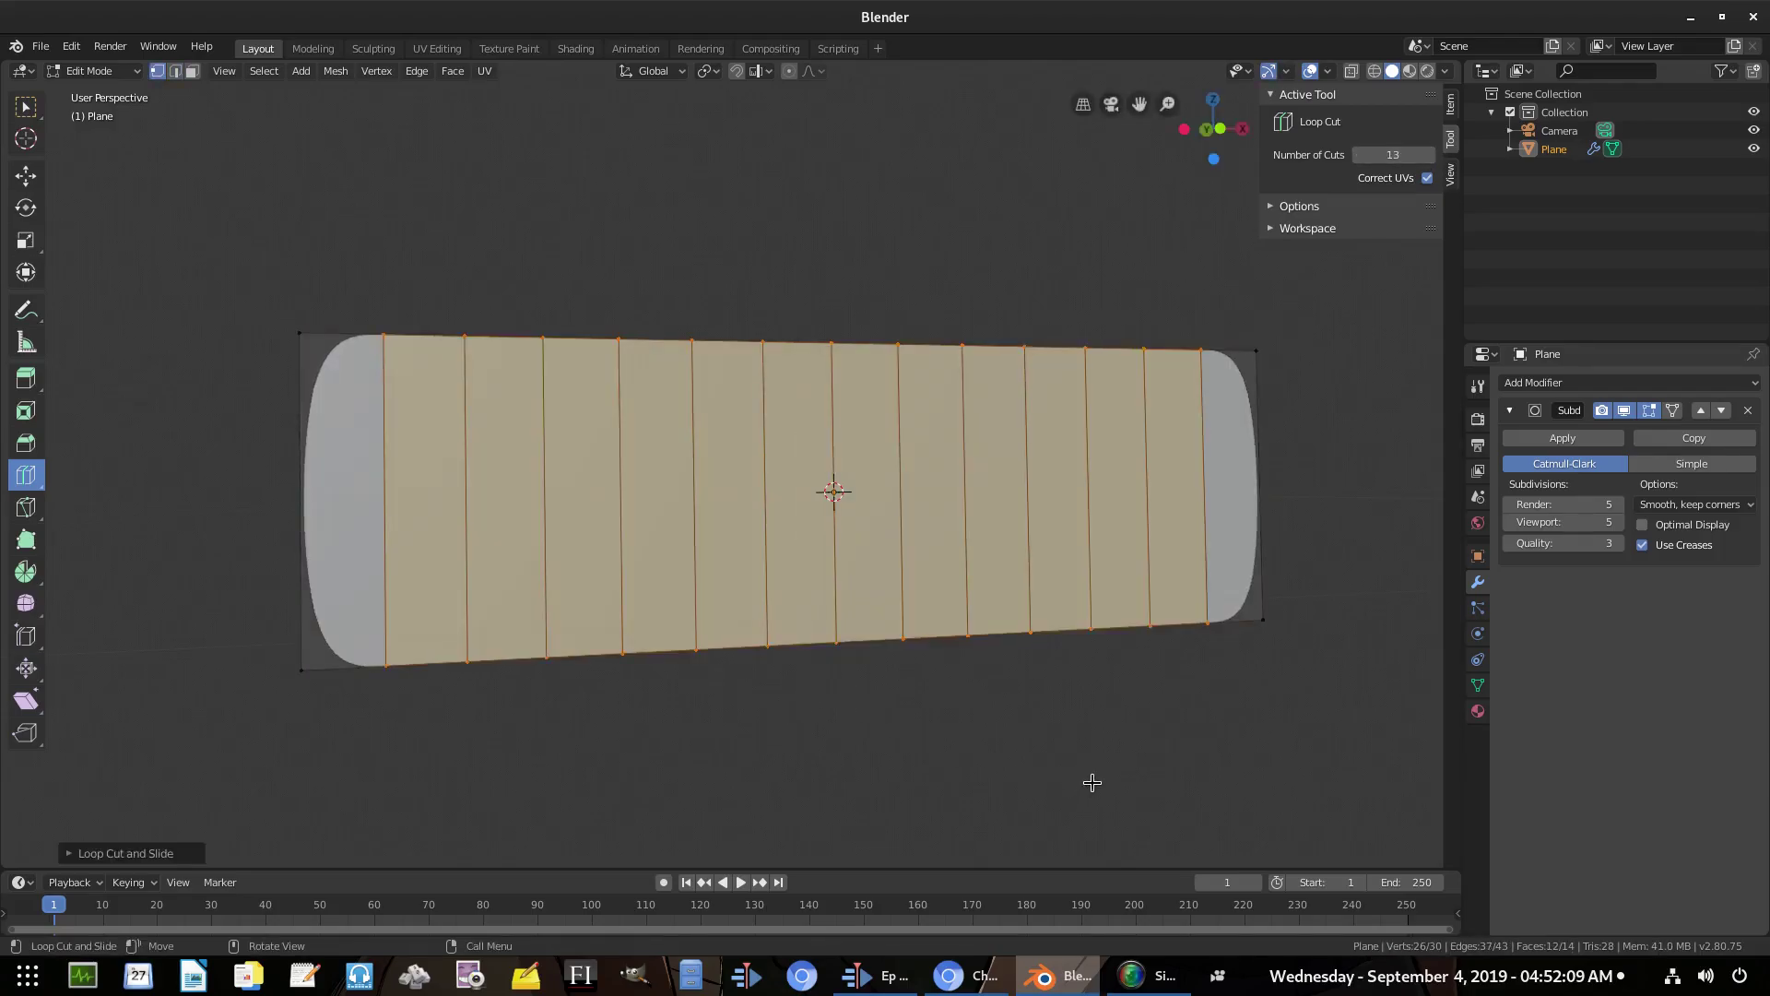
key("Tab")
scroll(1091, 782, "down", 2)
mouse_move(1091, 782)
middle_mouse_down()
mouse_move(1047, 782)
mouse_move(1077, 780)
middle_mouse_up()
key("Tab")
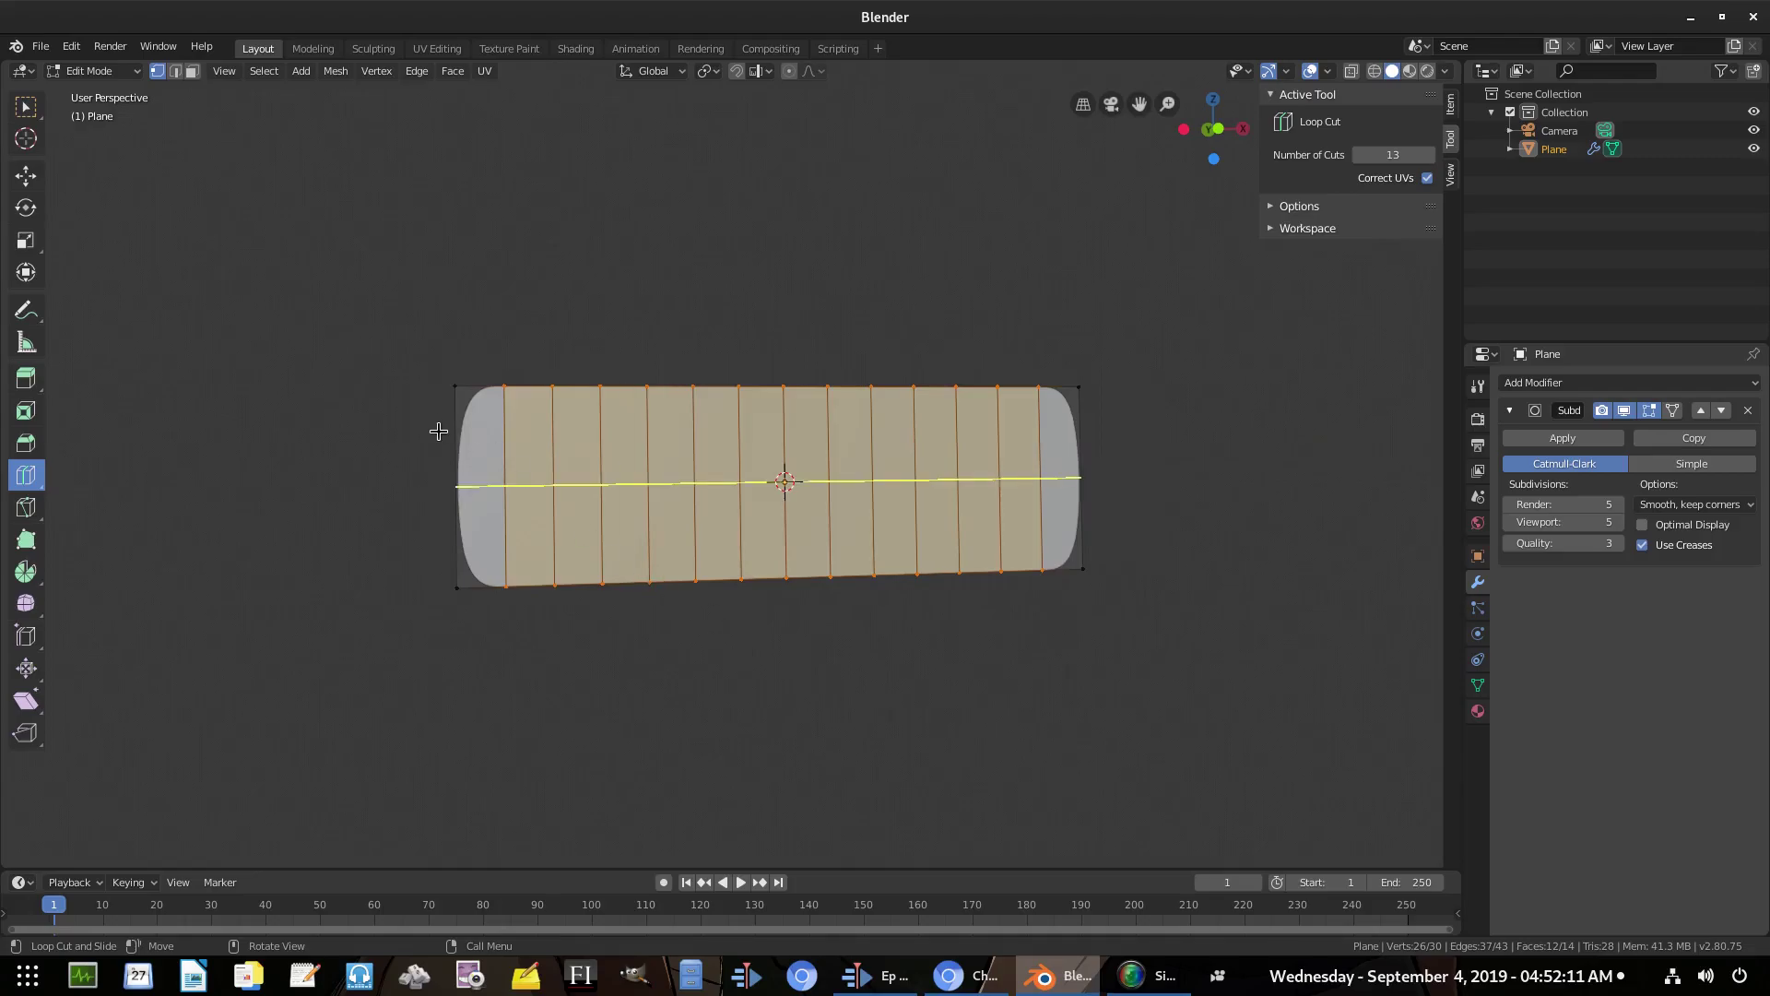
Try 13 evenly spaced horizontal loop cuts across the plane, and undo both the horizontal and the vertical sets
left_click(784, 482)
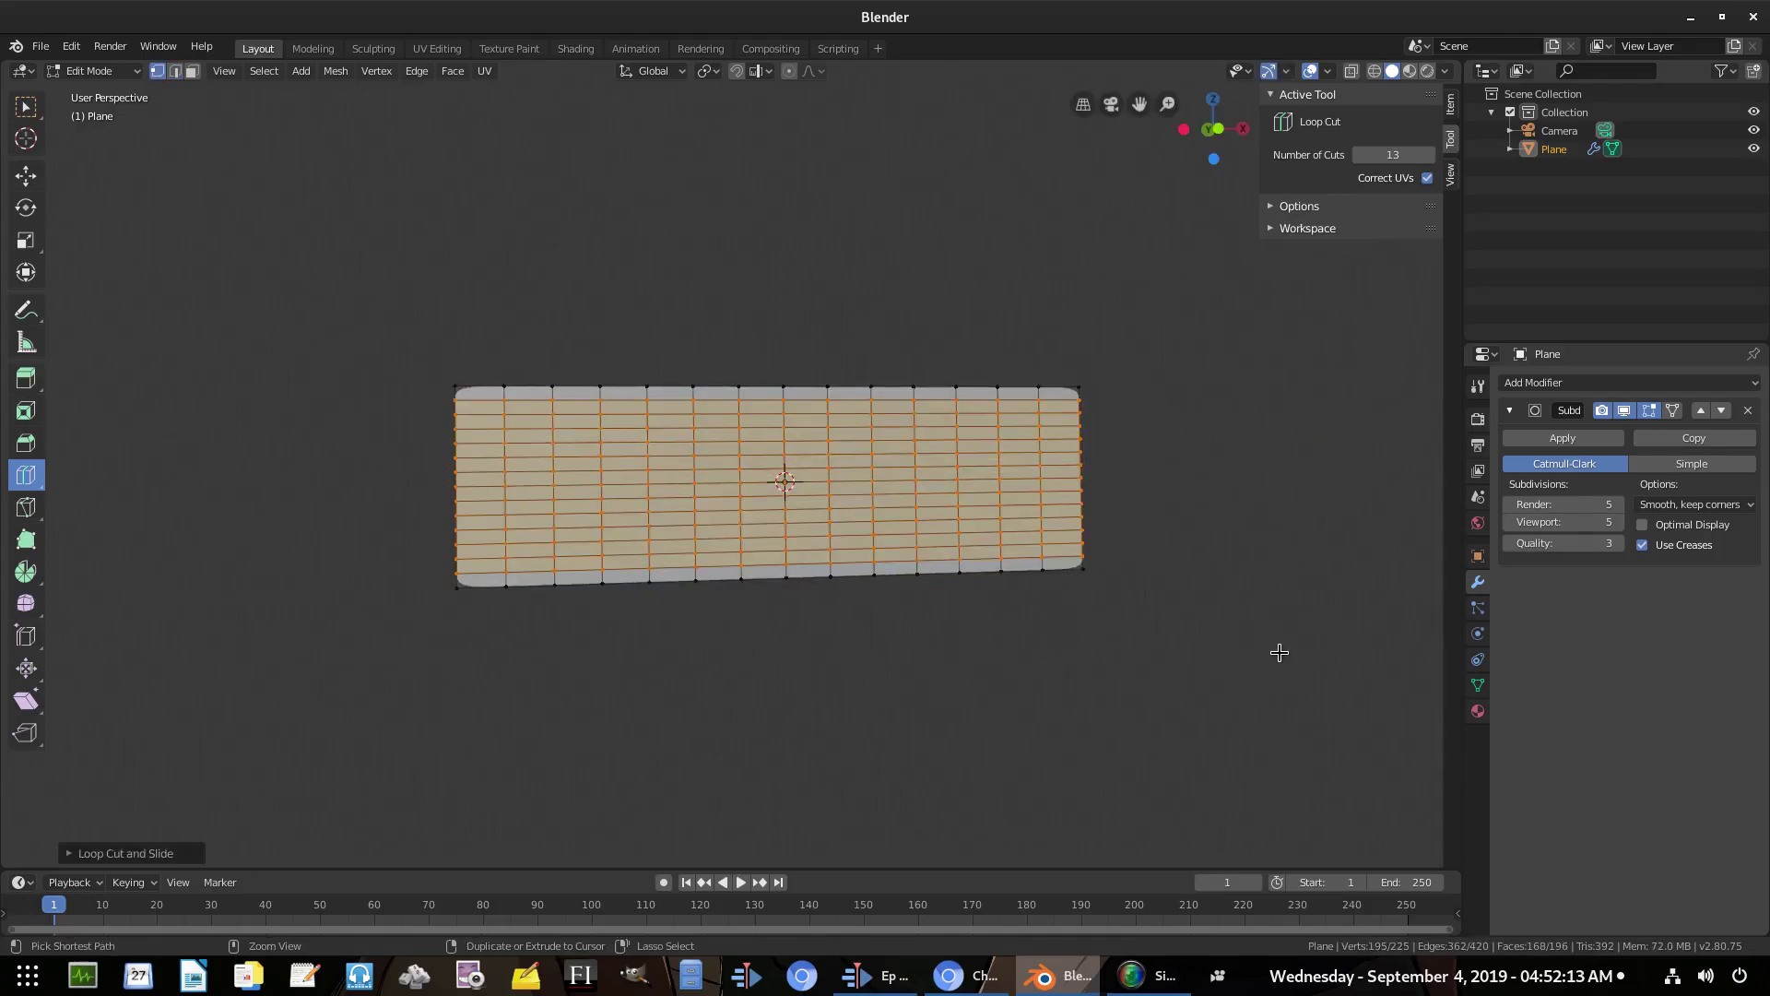
key("ctrl+z")
key("Tab")
key("ctrl+z")
key("ctrl+z")
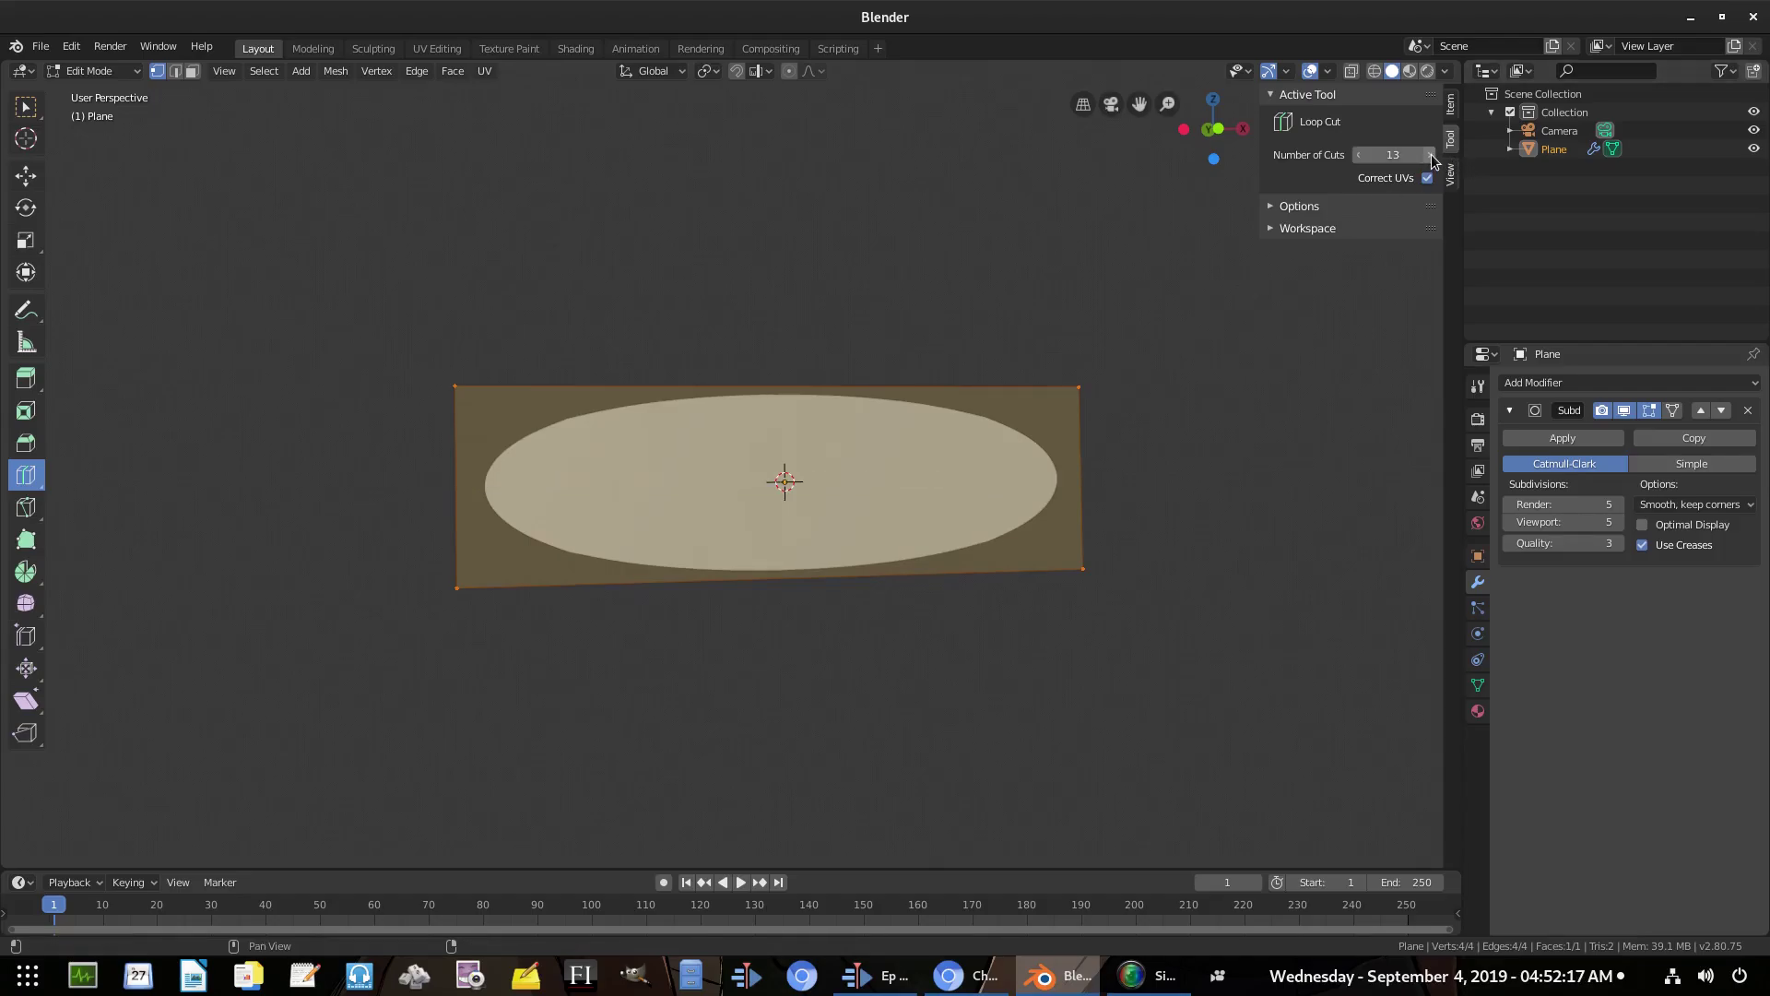
Set the number of cuts to 1 and add five vertical loop cuts: one central, one in each half and one nearer each end
left_click_drag(1400, 150, 1365, 150)
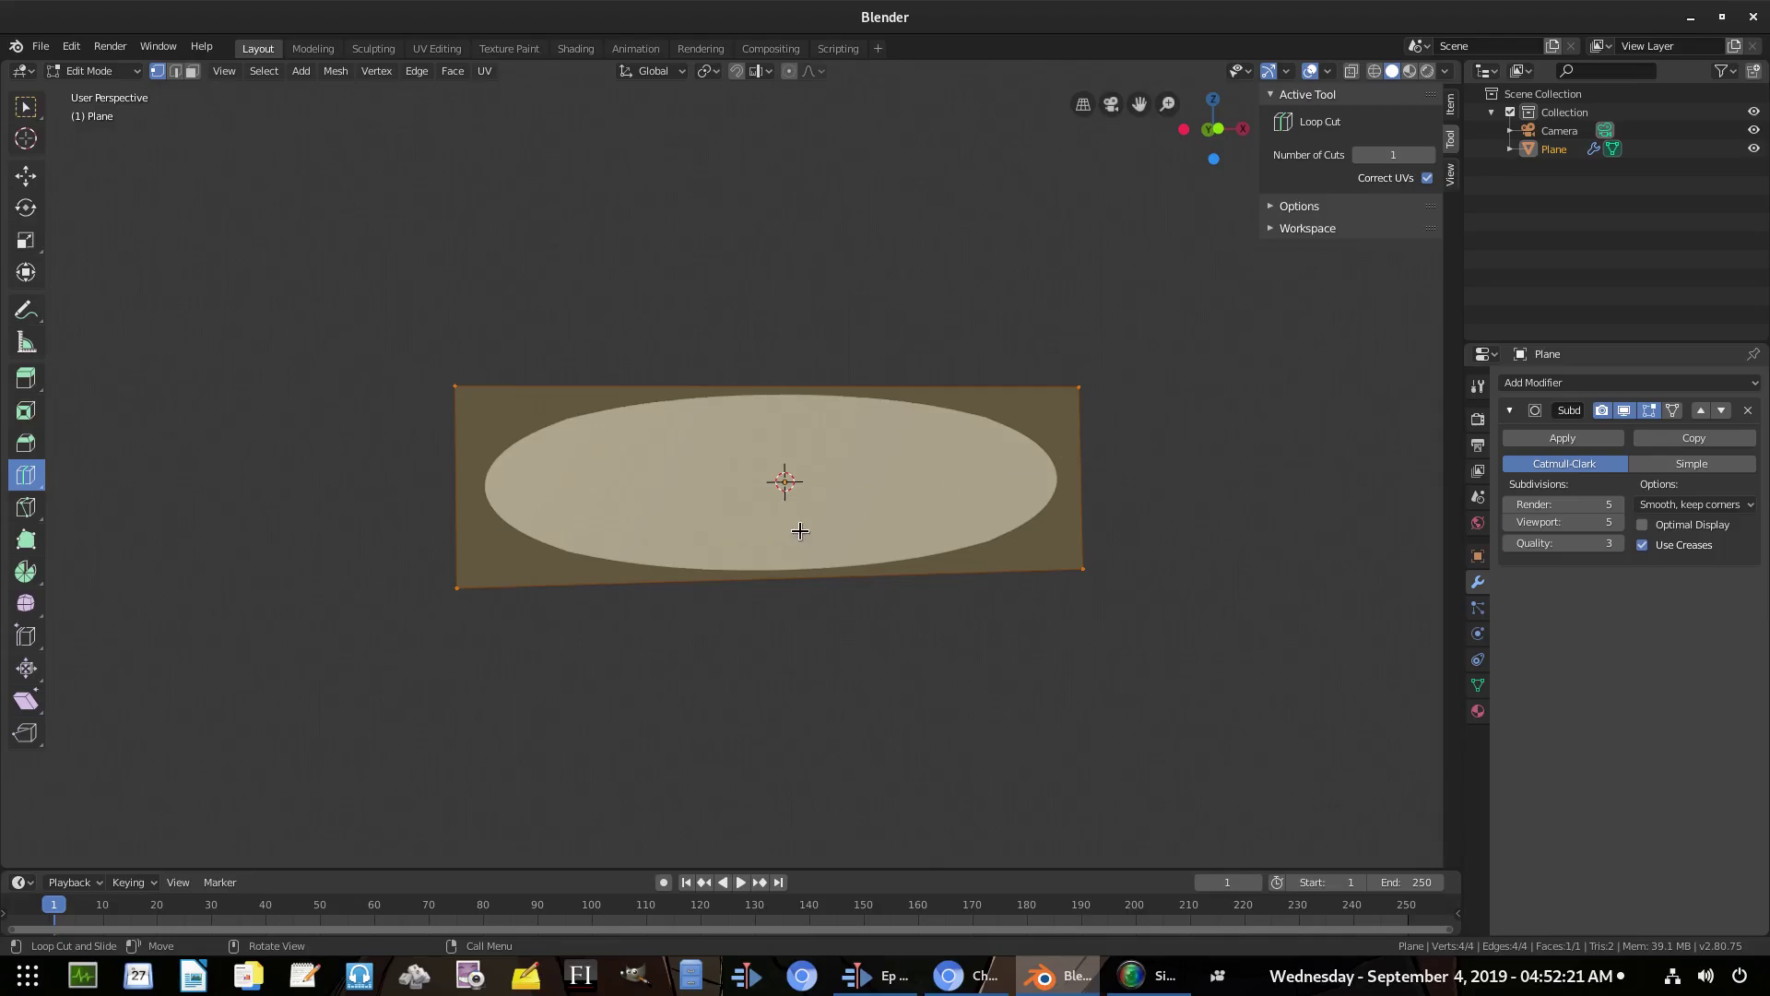
left_click(785, 574)
left_click(625, 578)
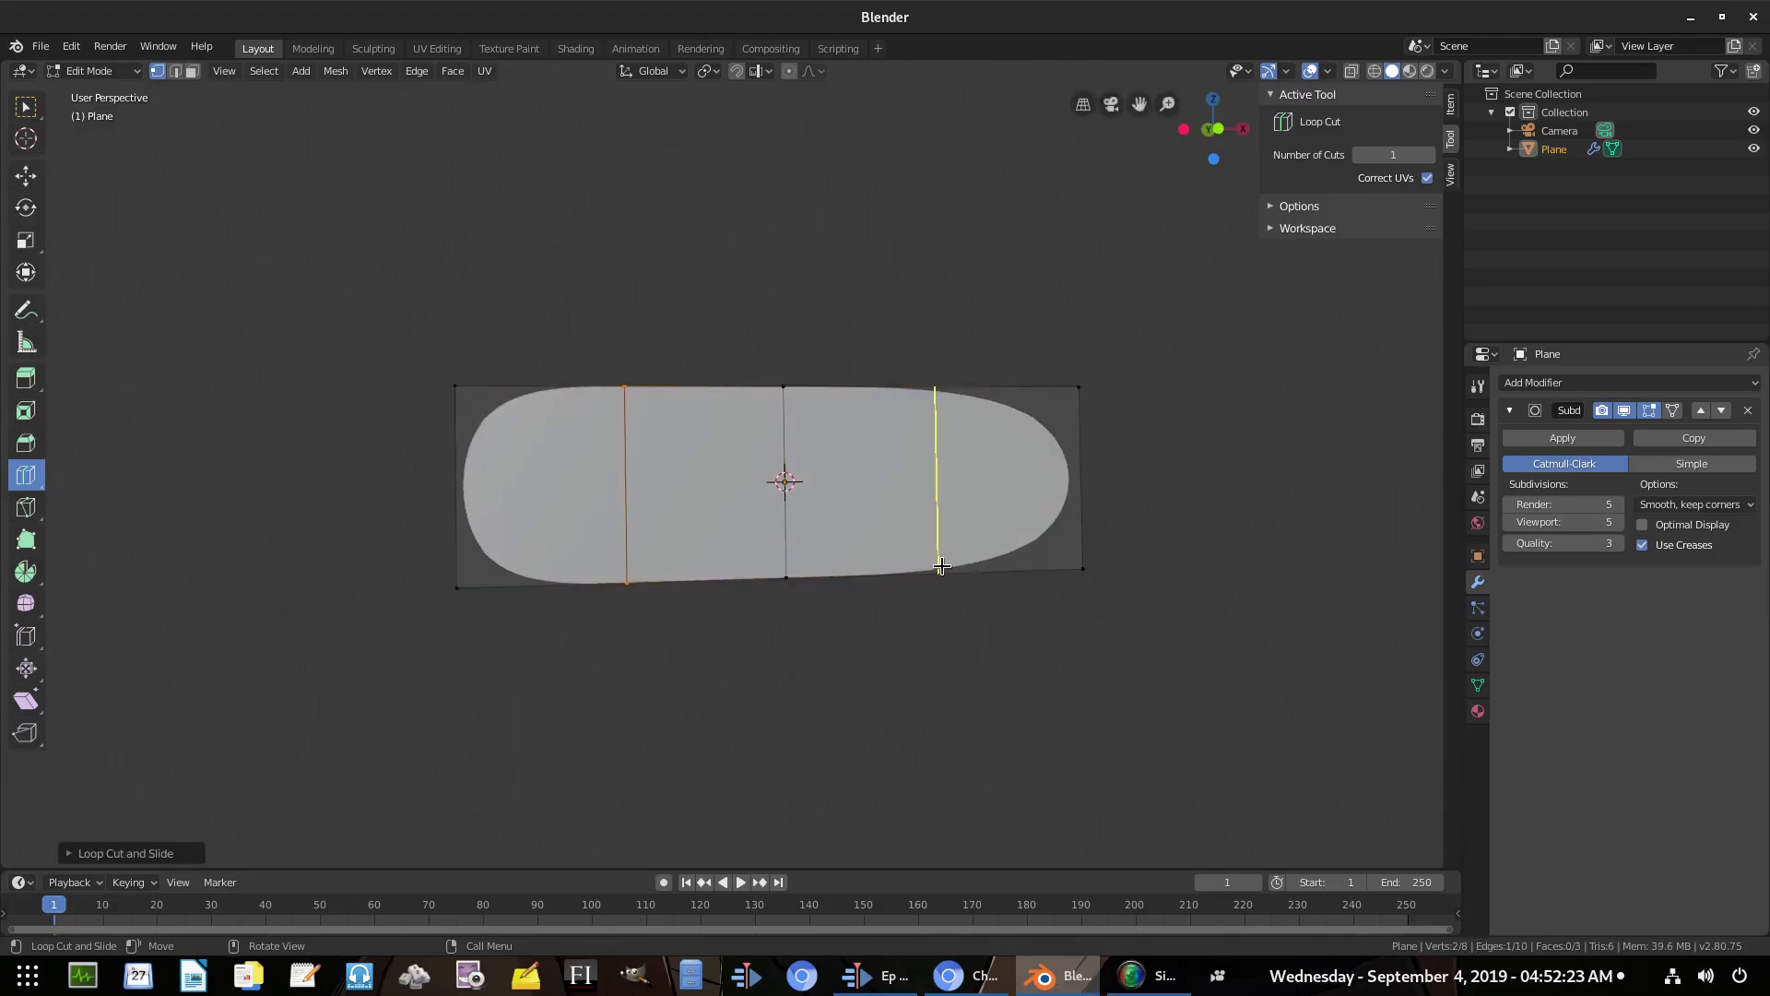
left_click(938, 570)
left_click(526, 573)
left_click(1008, 567)
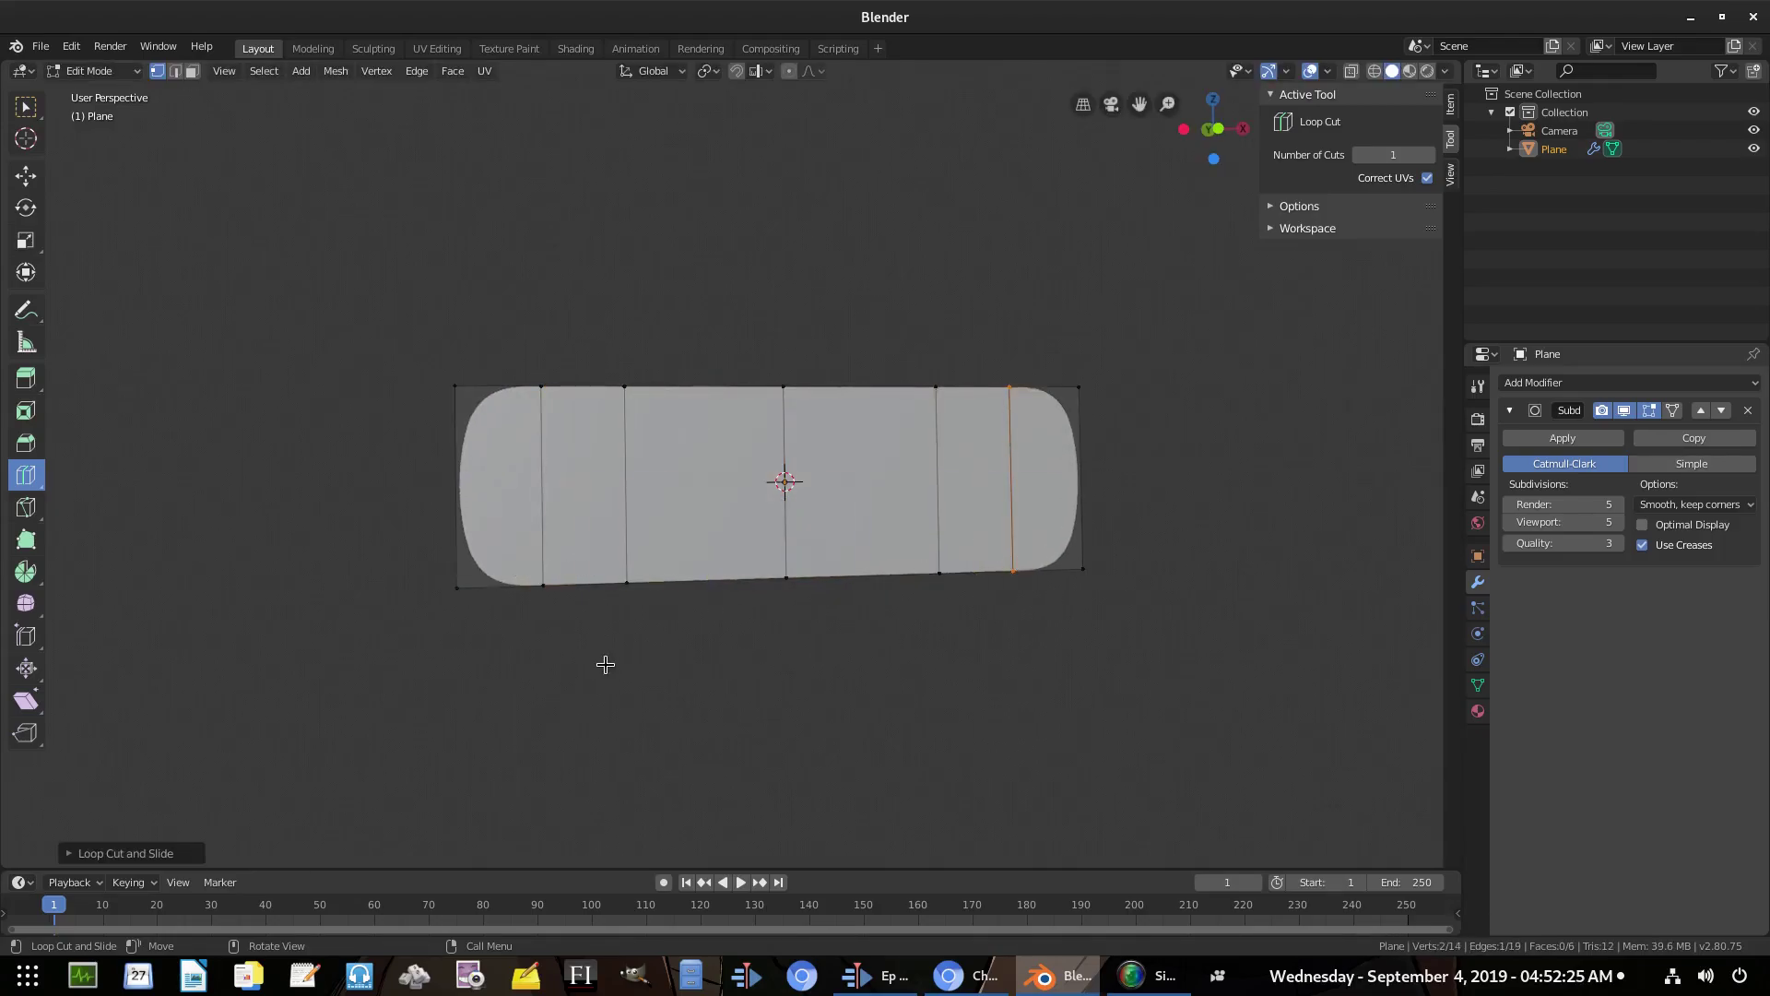
Add five horizontal loop cuts: one central, one in each half and one closer to the upper and lower edges
left_click(475, 493)
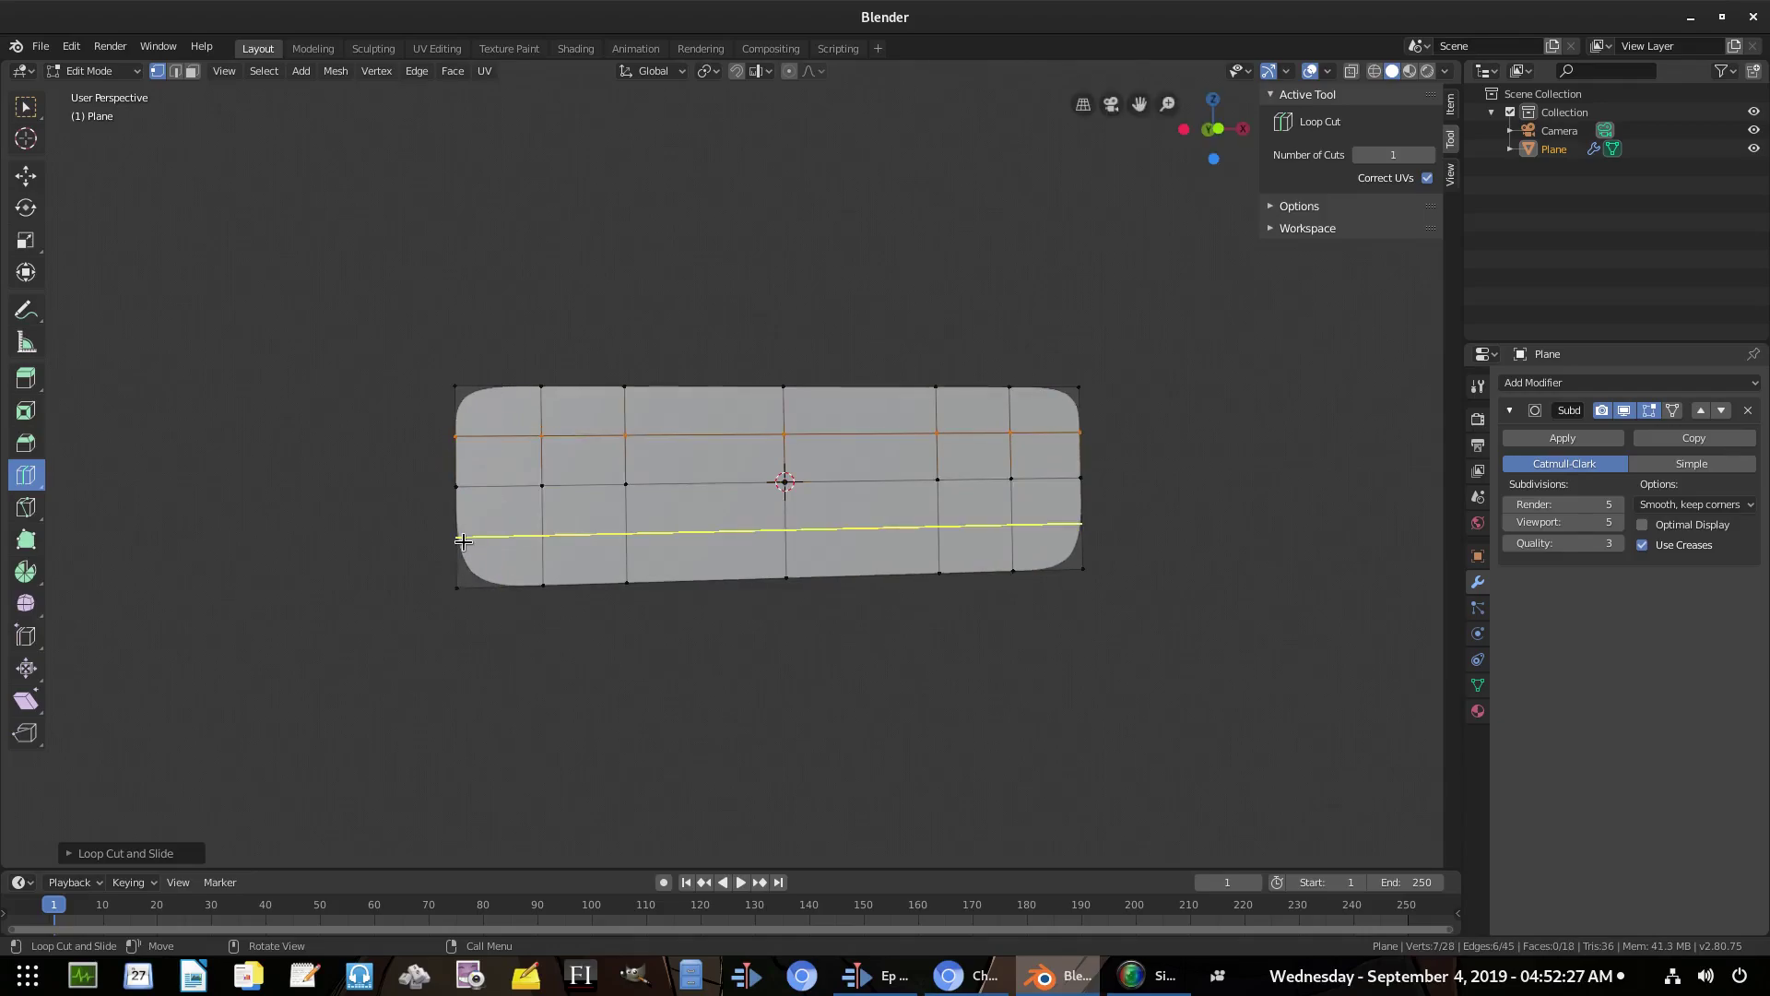
key("Tab")
key("Tab")
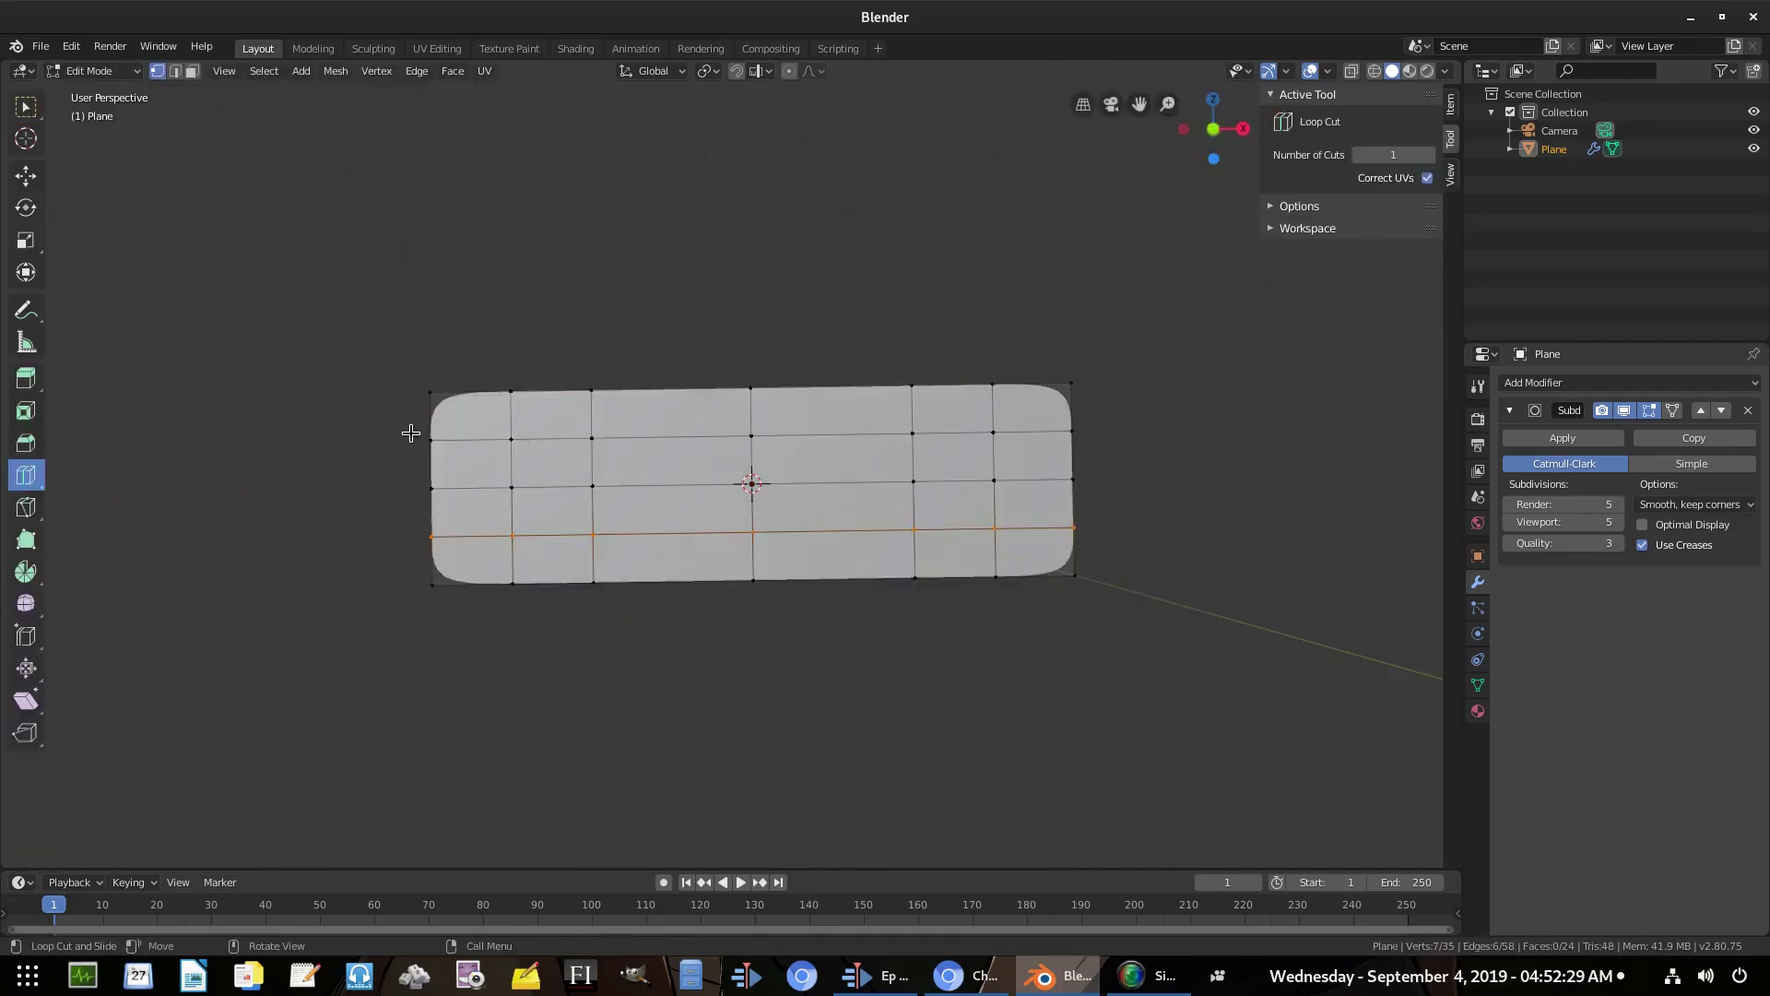
left_click(411, 411)
left_click(432, 562)
Add two more vertical loop cuts at each end of the plane, each closer to the outer edge, to tighten the rounded corners
key("Tab")
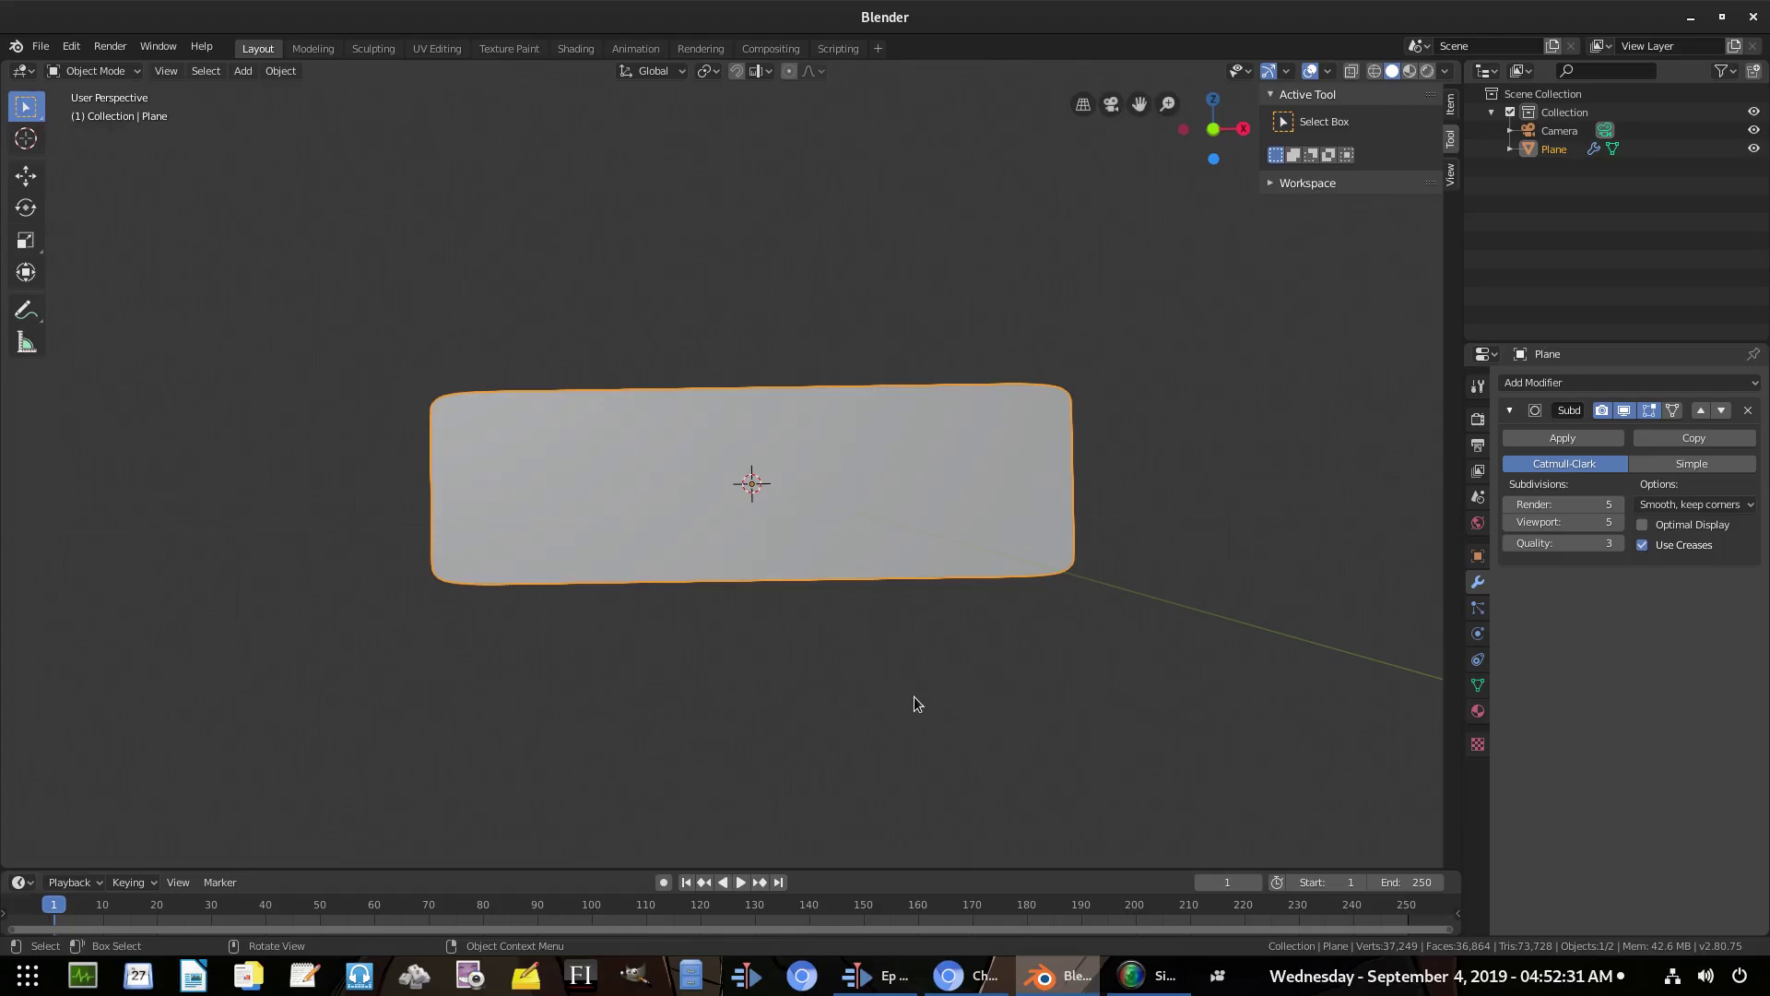
middle_click_drag(916, 703, 946, 703)
key("Tab")
left_click(503, 563)
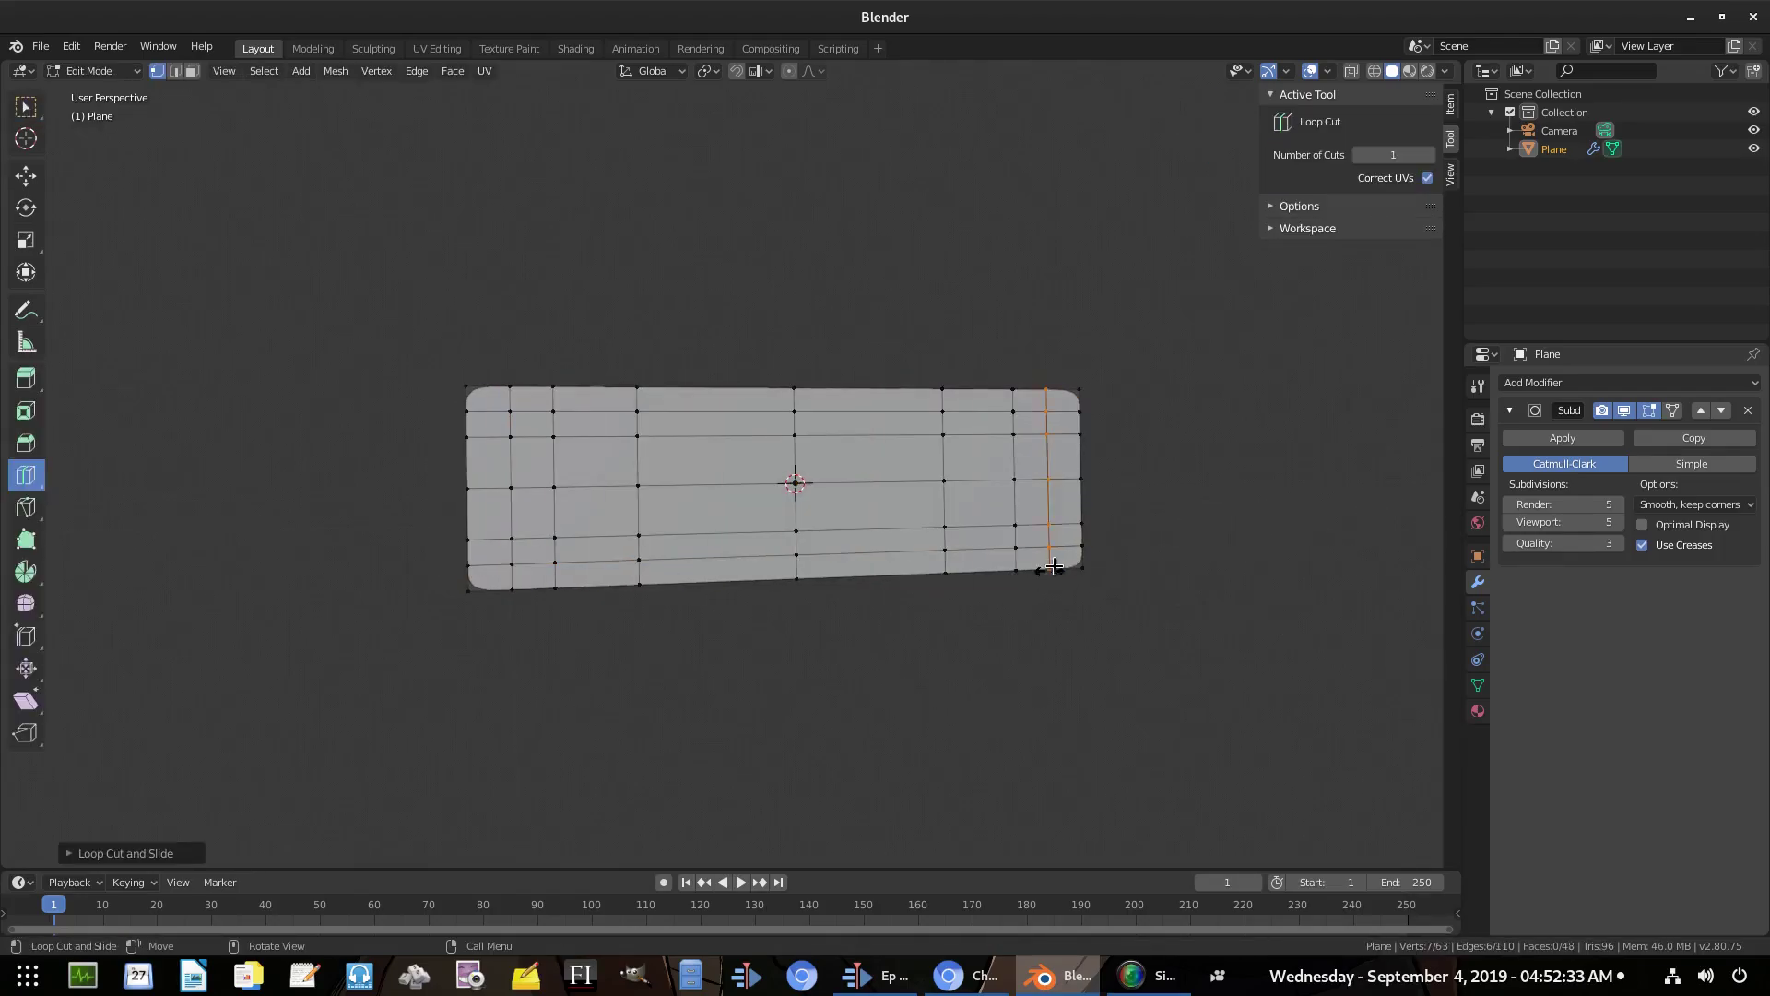
left_click(1048, 565)
left_click(1063, 566)
key("Tab")
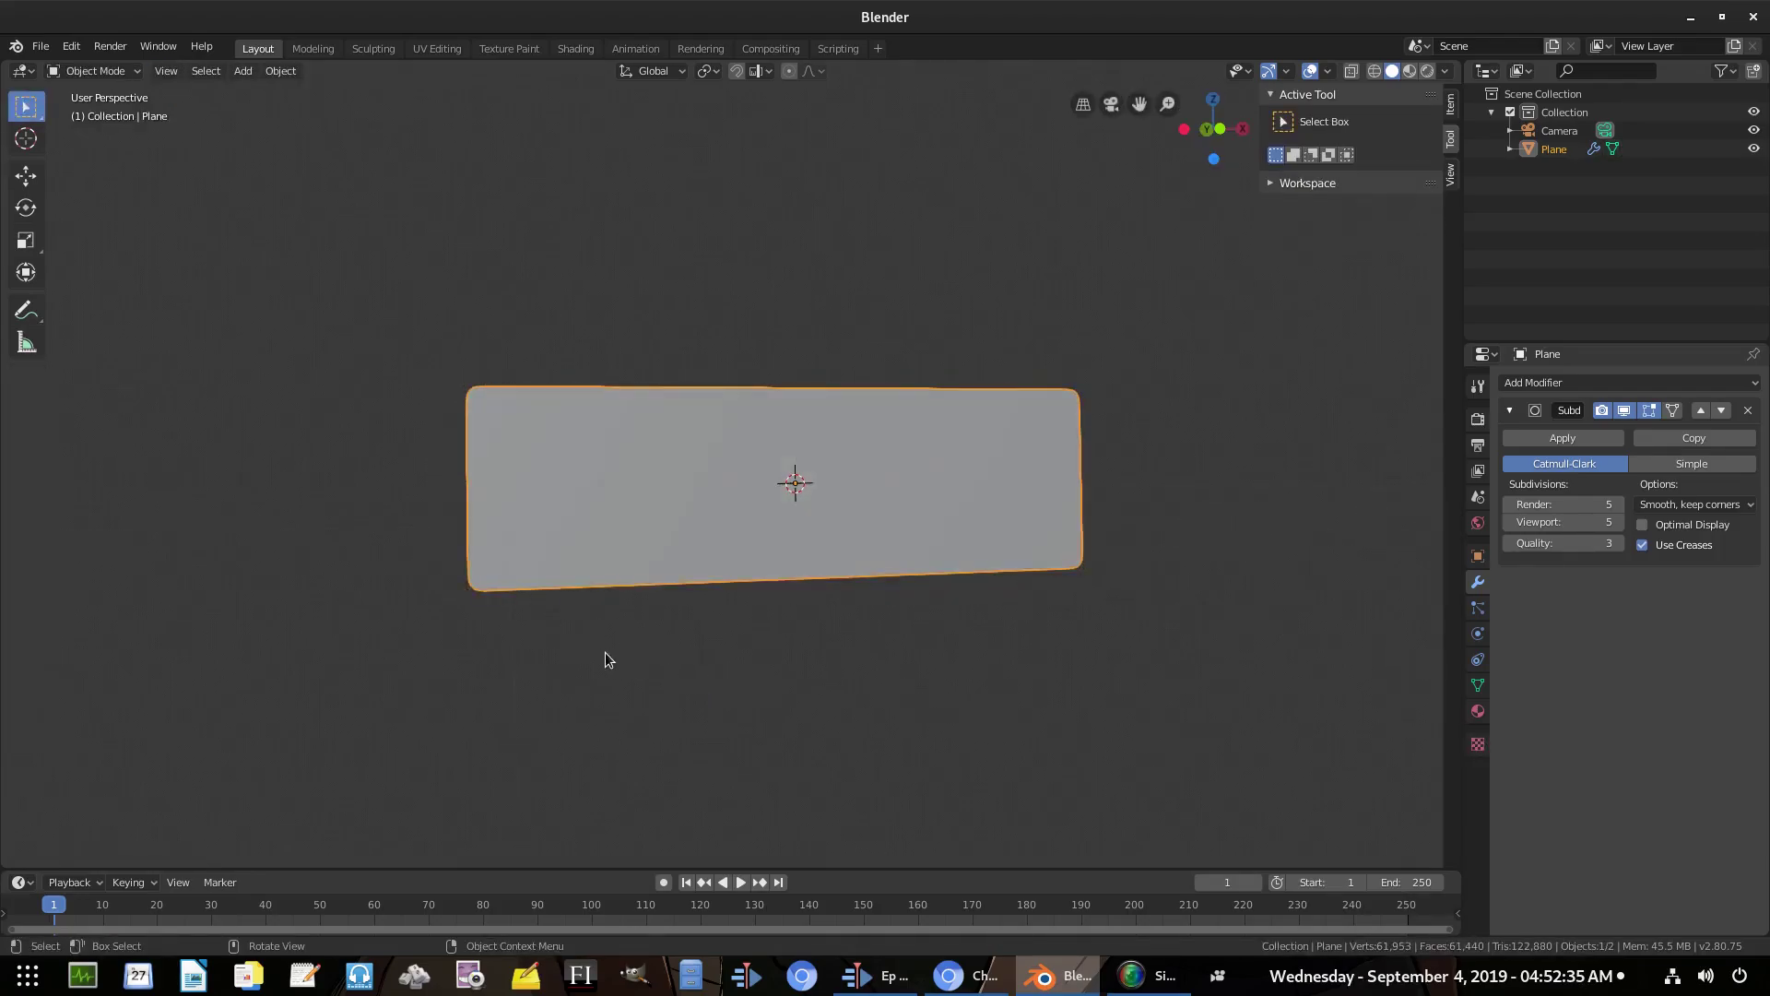
scroll(337, 458, "up", 2)
middle_click_drag(749, 710, 1088, 711)
key("Tab")
middle_click_drag(835, 651, 737, 652)
scroll(802, 664, "down", 5)
scroll(814, 655, "up", 4)
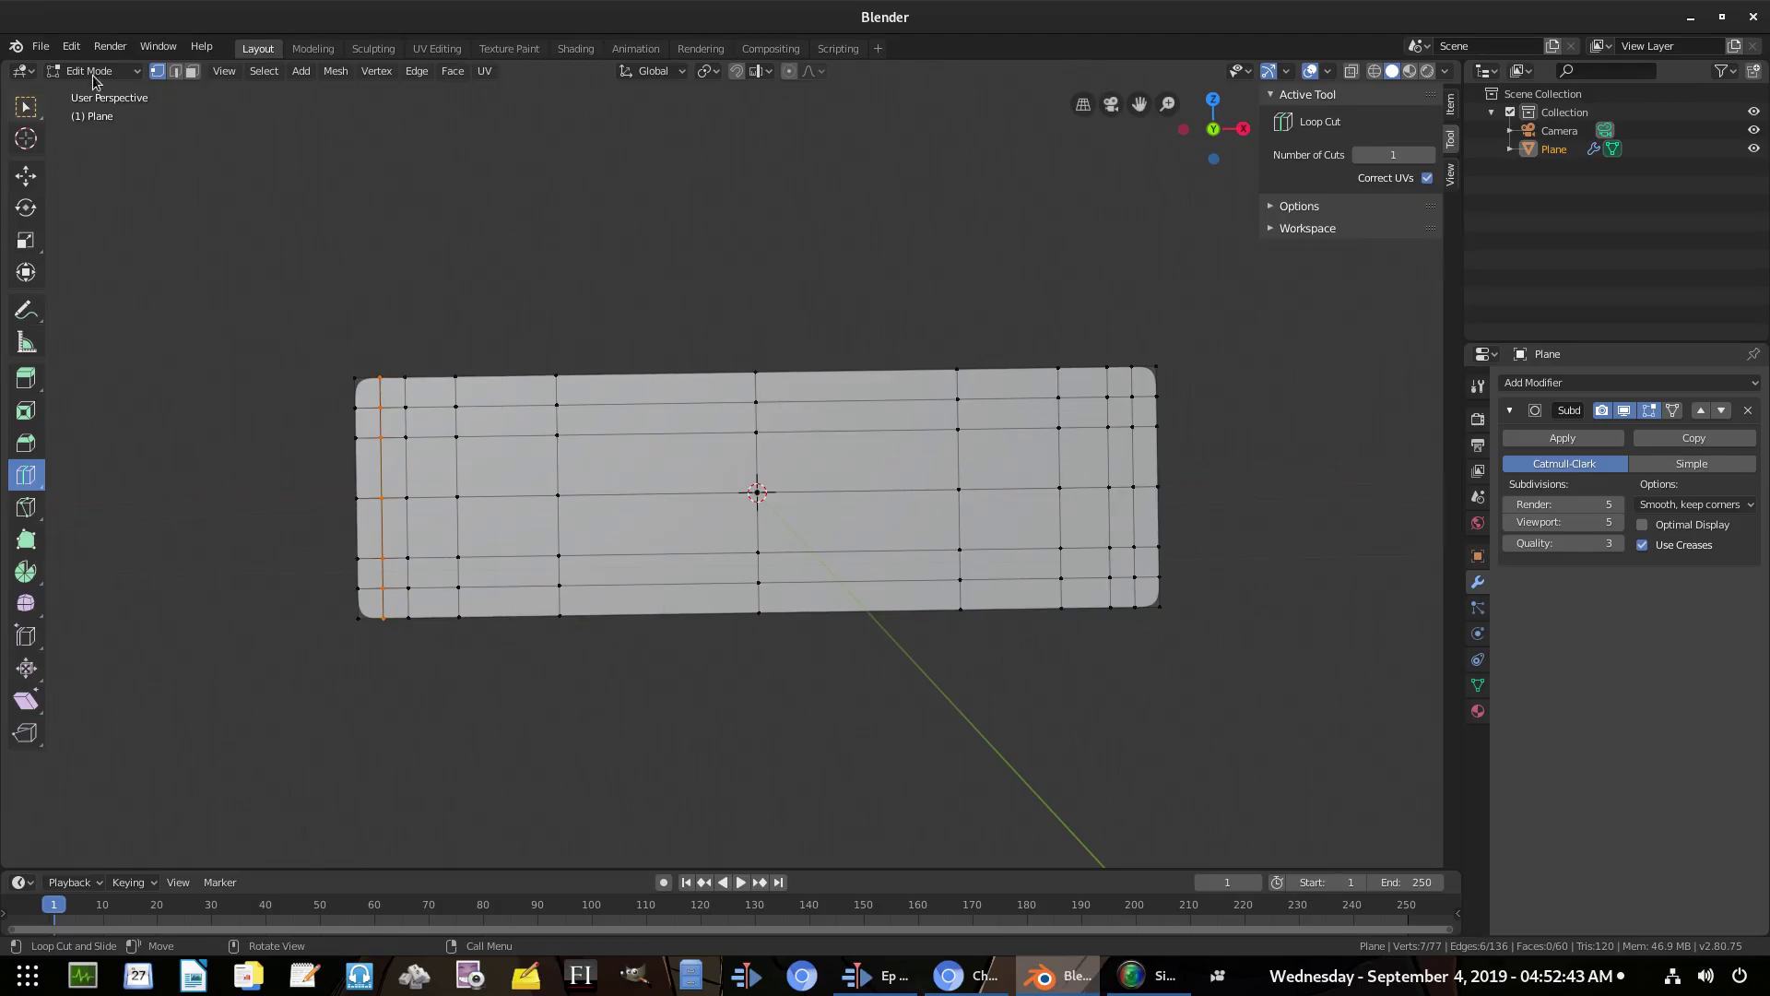
Box-select the plane's central vertices, excluding the two outermost vertical columns at each end, and dissolve them
left_click(27, 107)
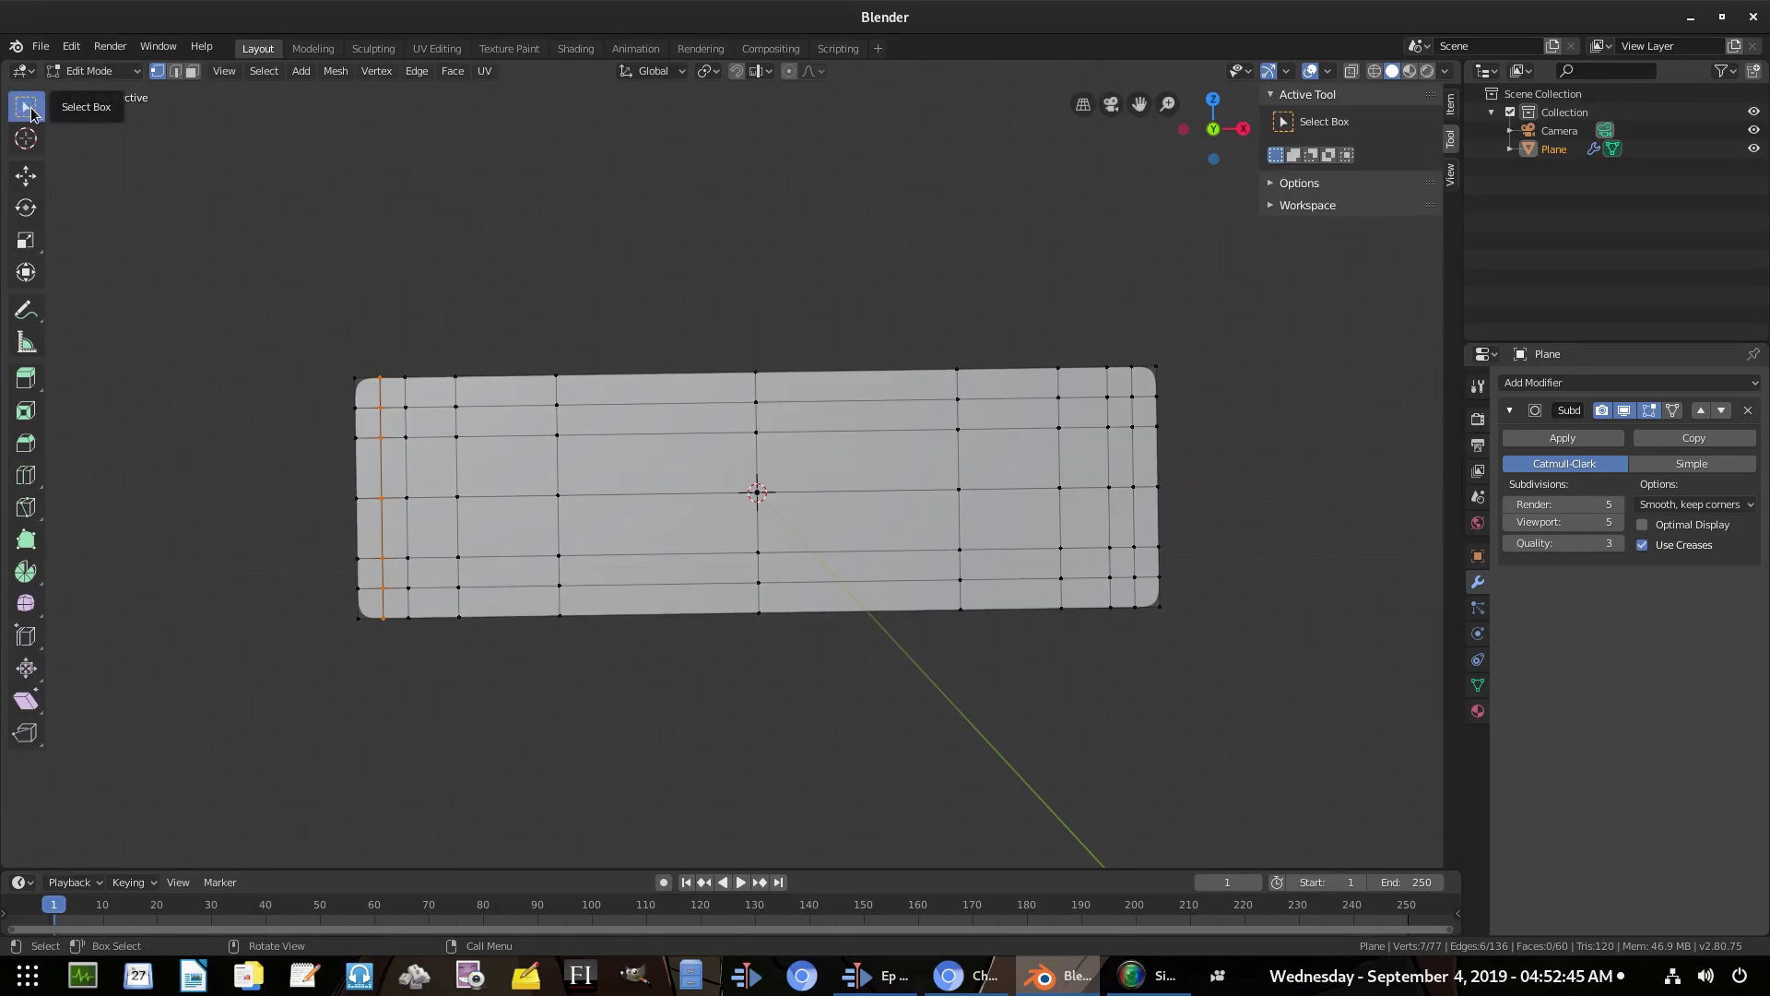
left_click(404, 379)
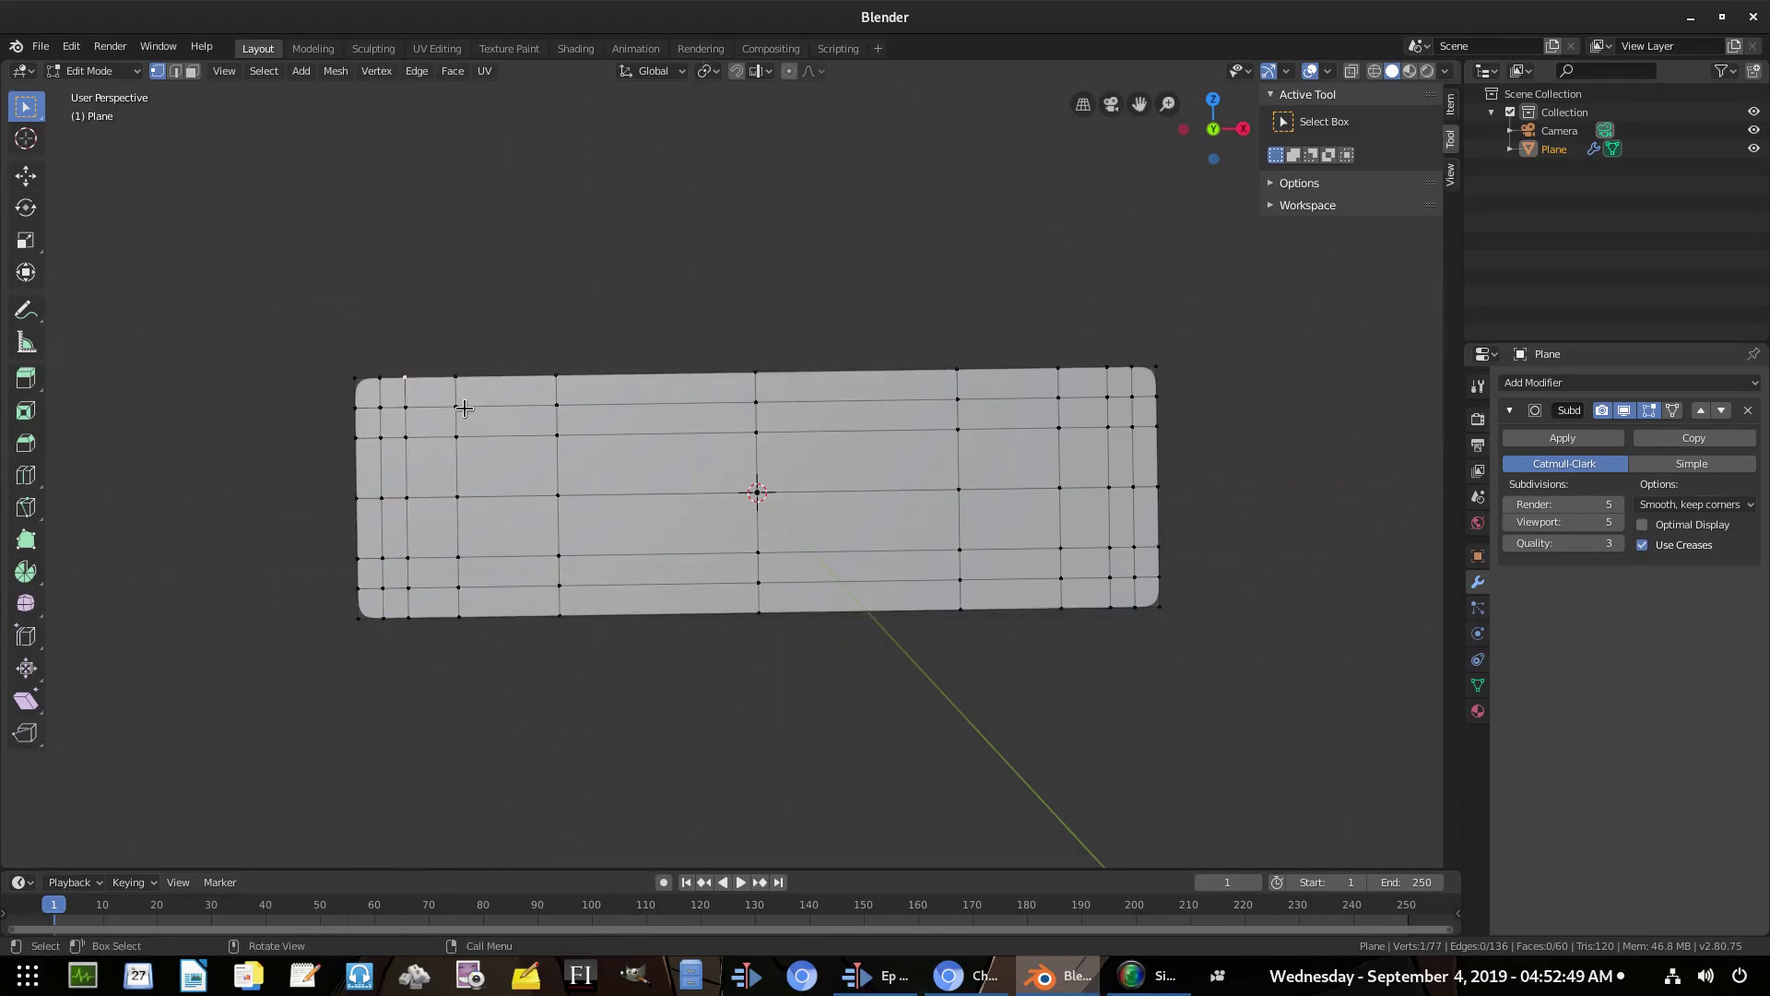
key("a")
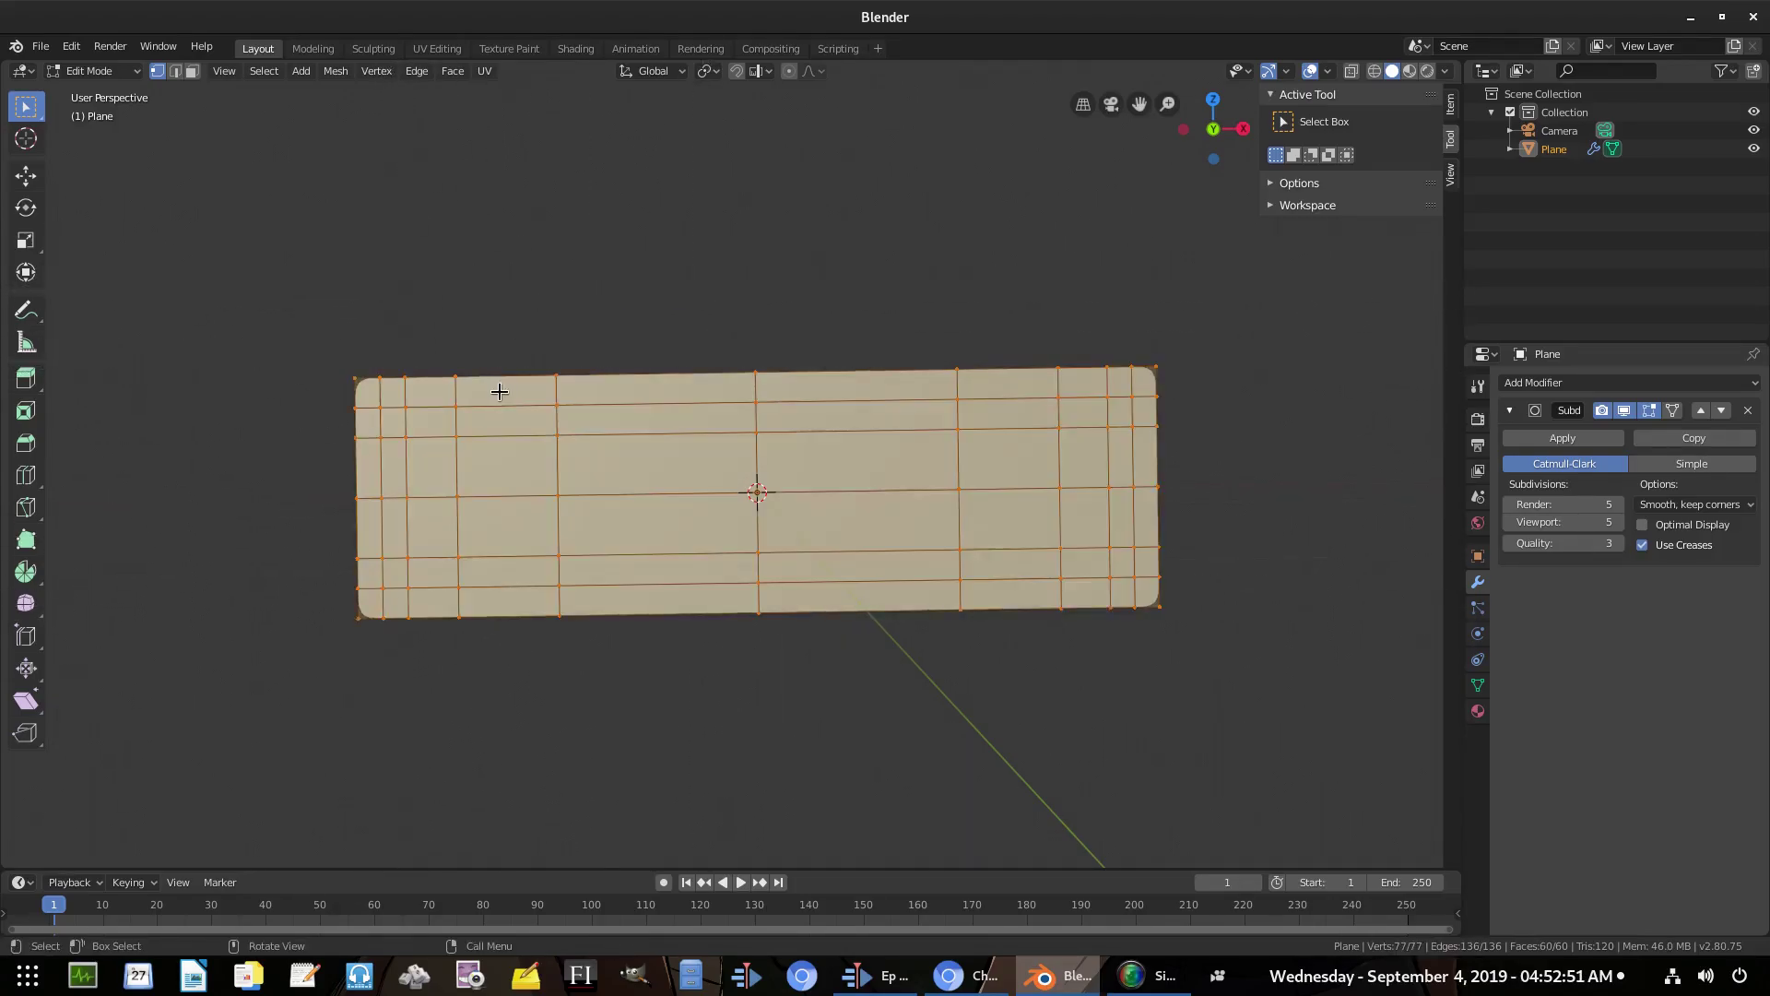
key("alt+a")
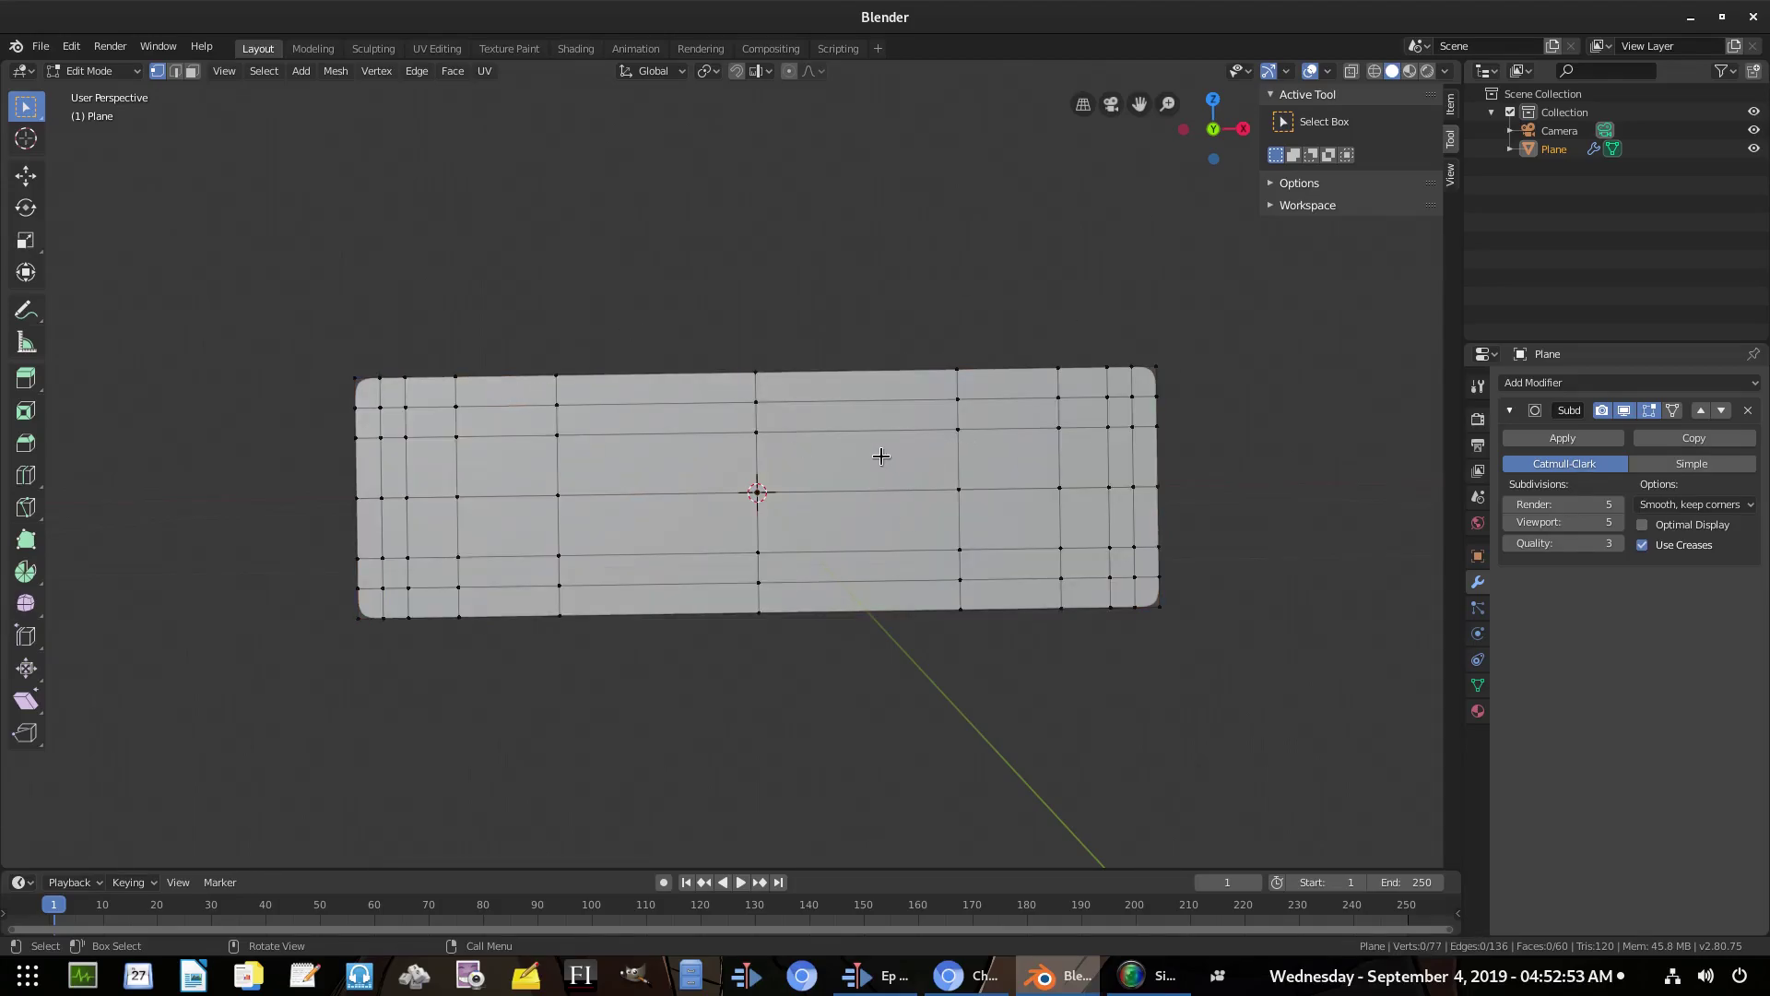
key("b")
left_click_drag(394, 348, 1118, 656)
scroll(1187, 435, "up", 1)
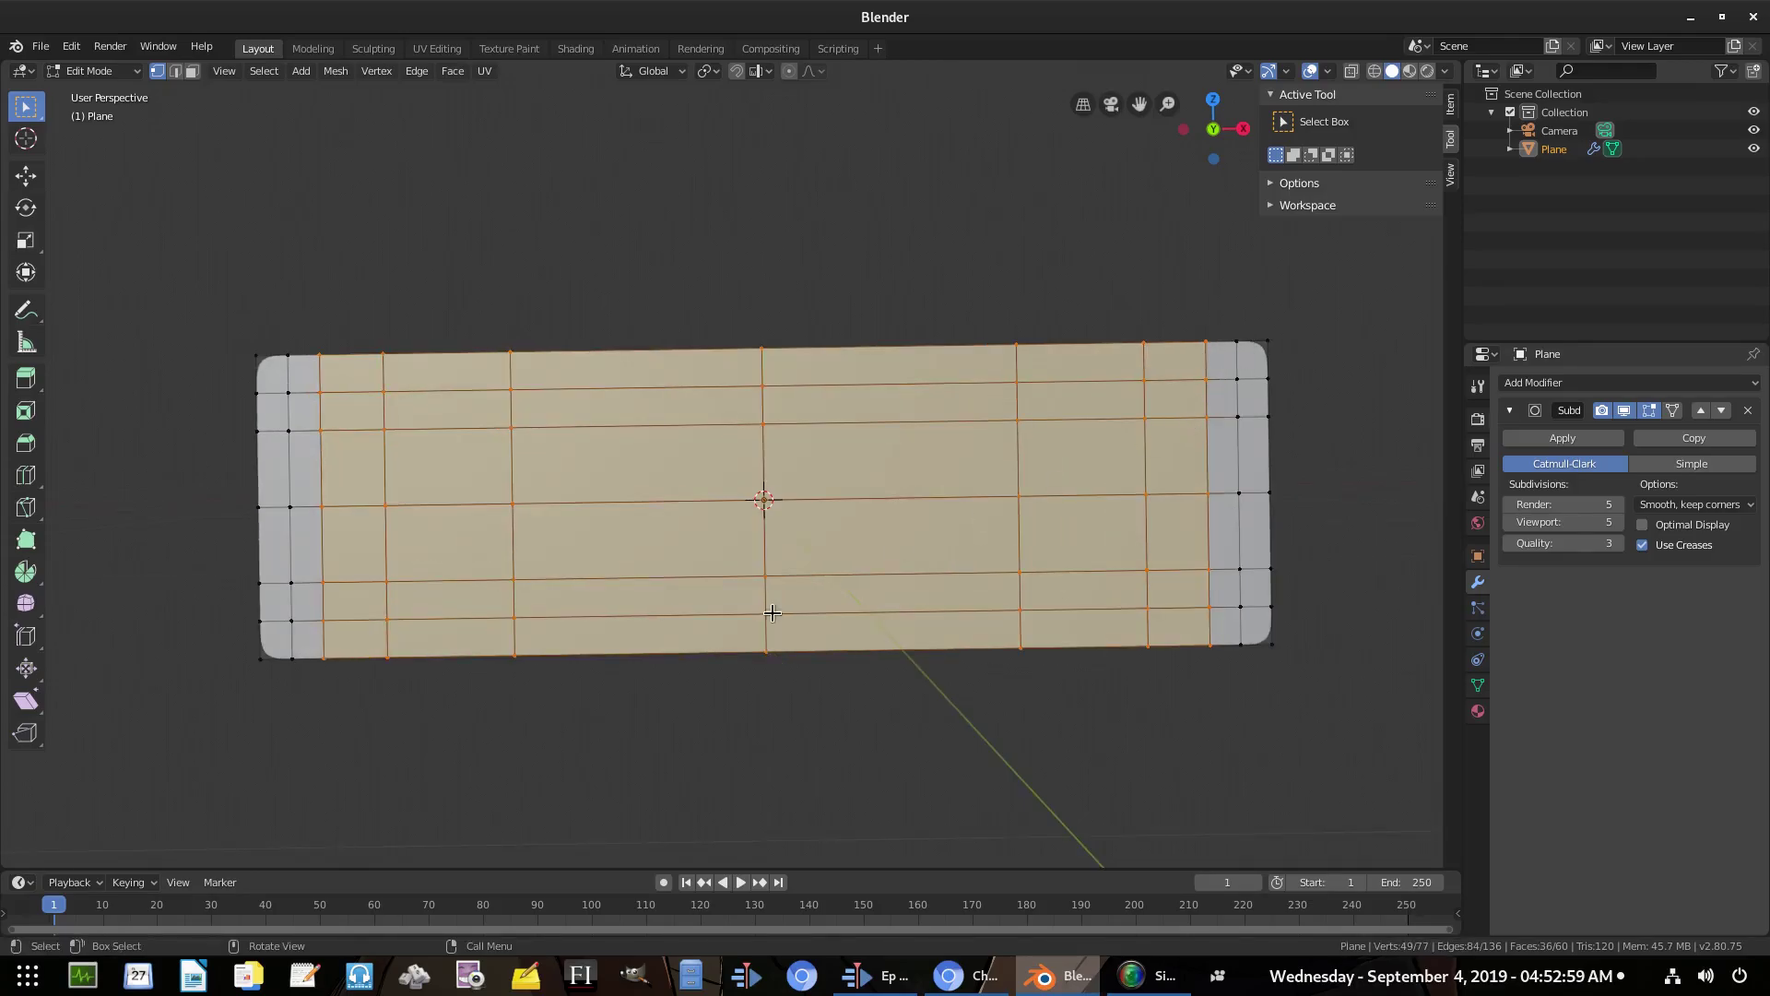
key("x")
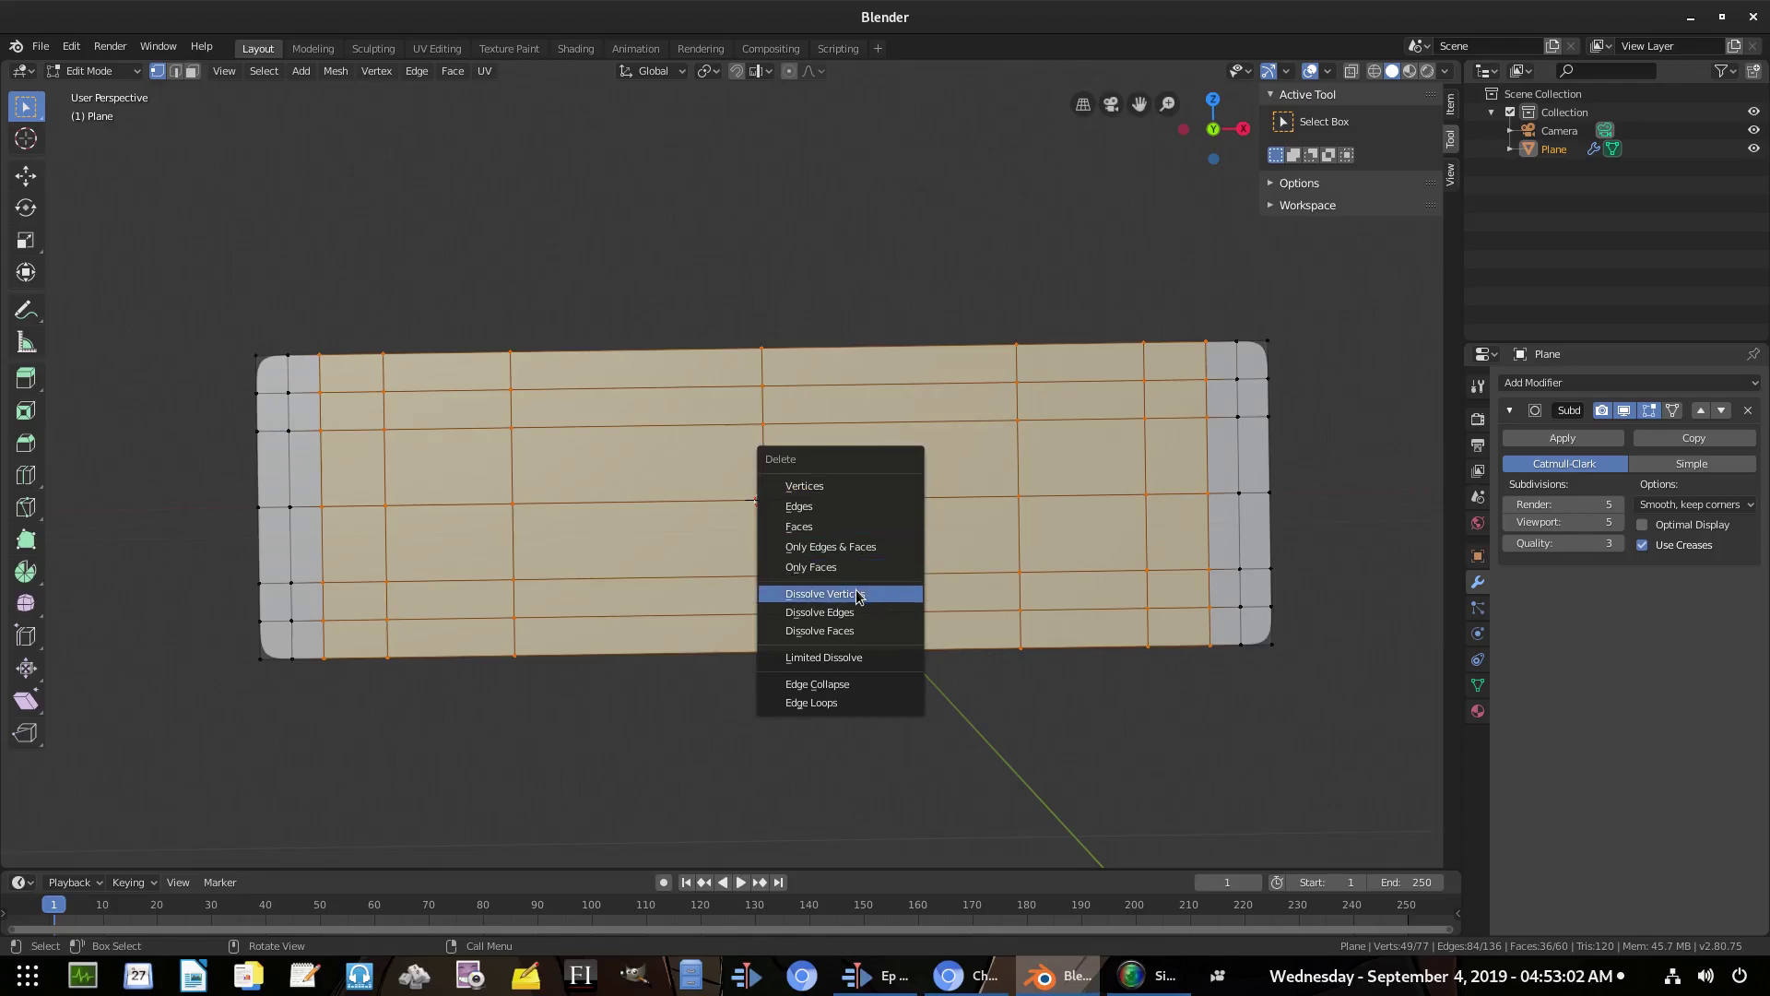
left_click(858, 595)
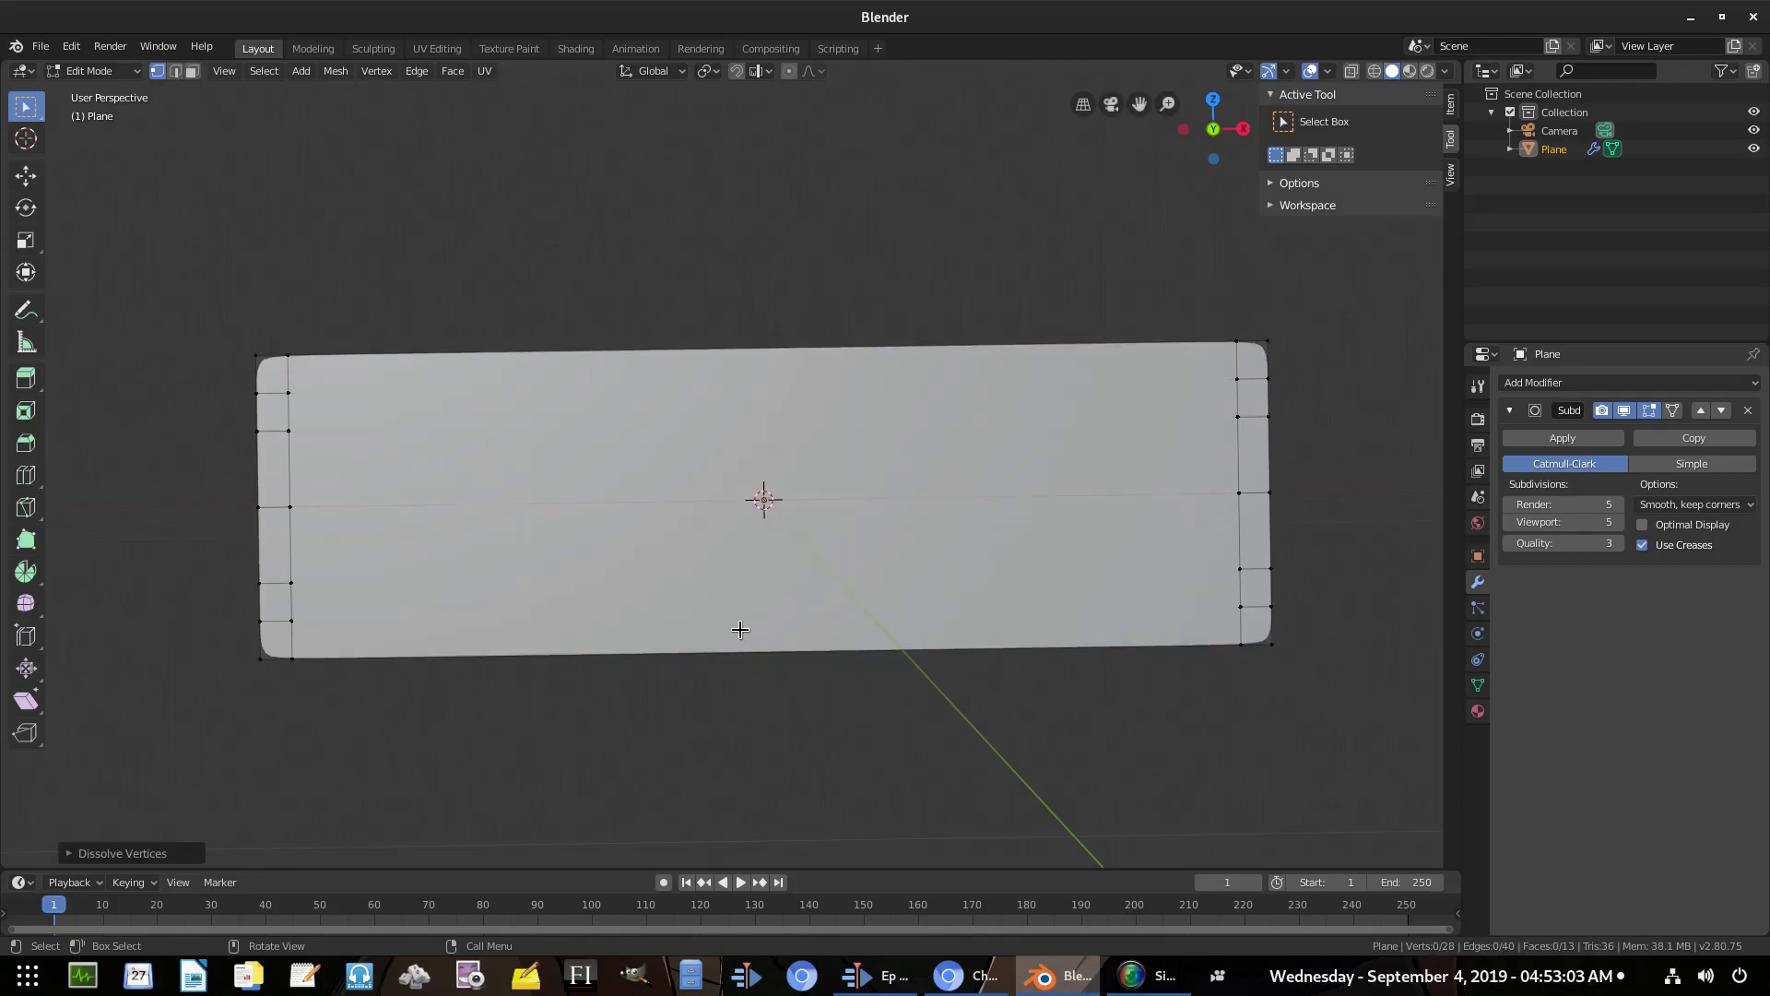
middle_click_drag(740, 628, 745, 628)
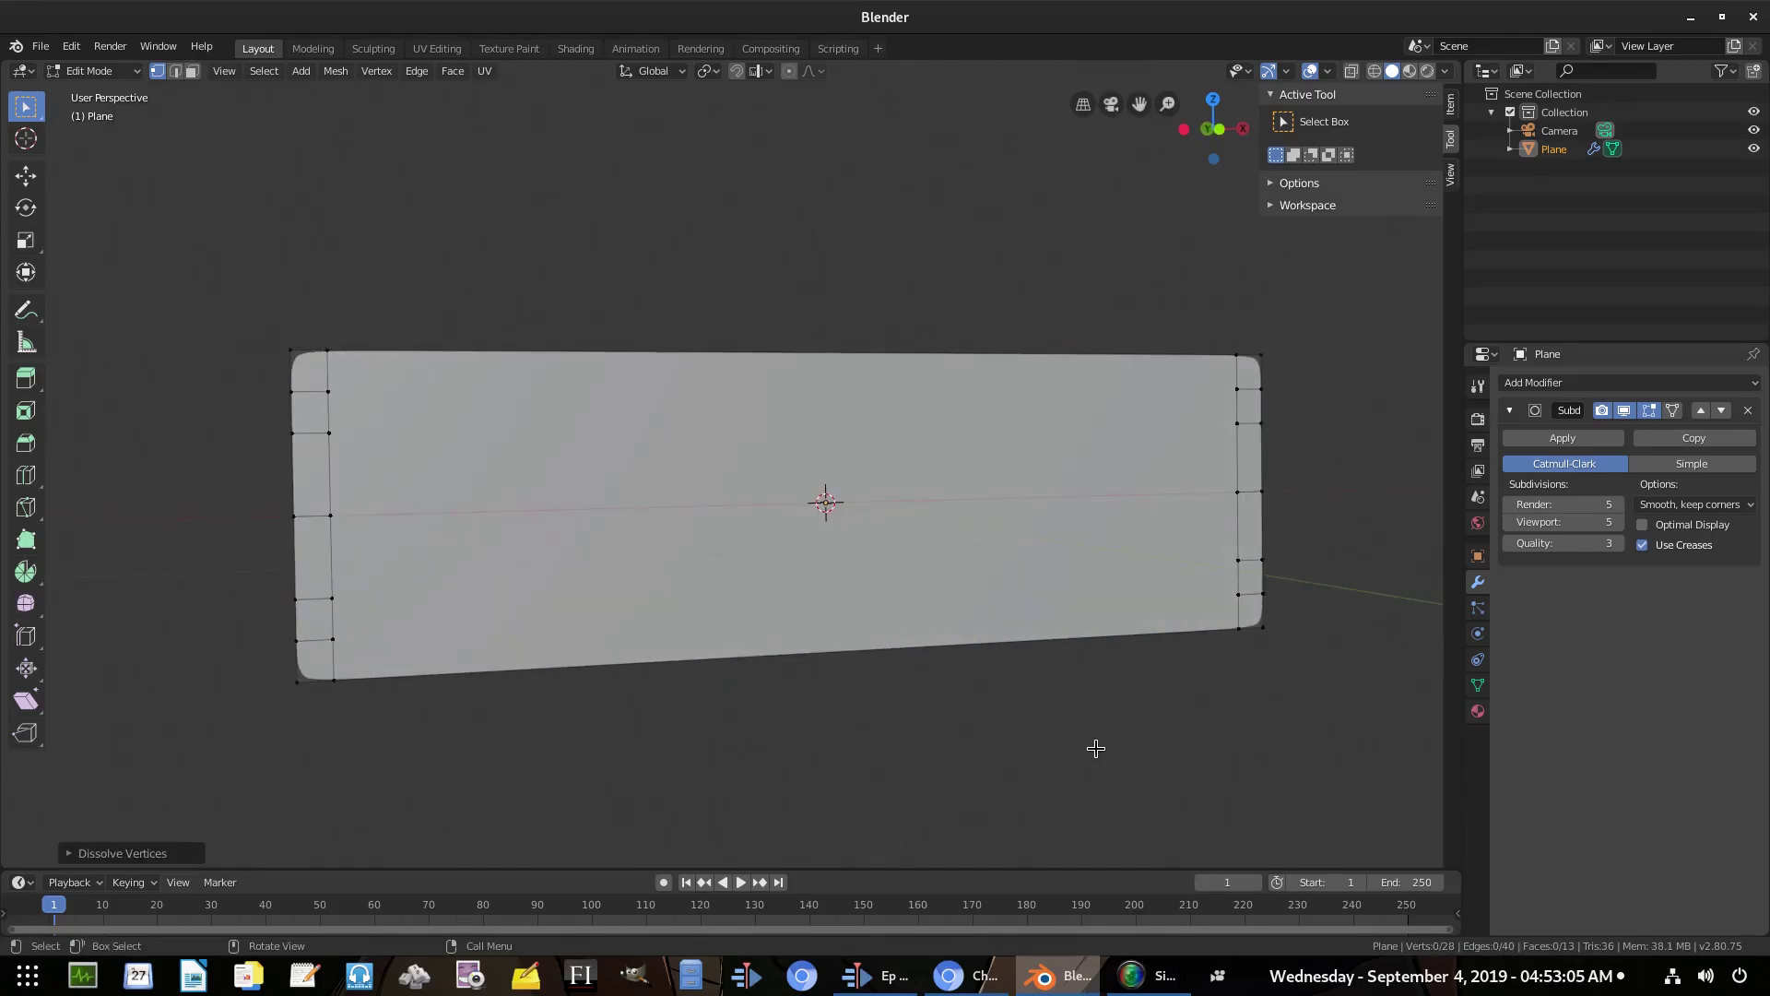
middle_click_drag(1095, 748, 1152, 680)
key("Tab")
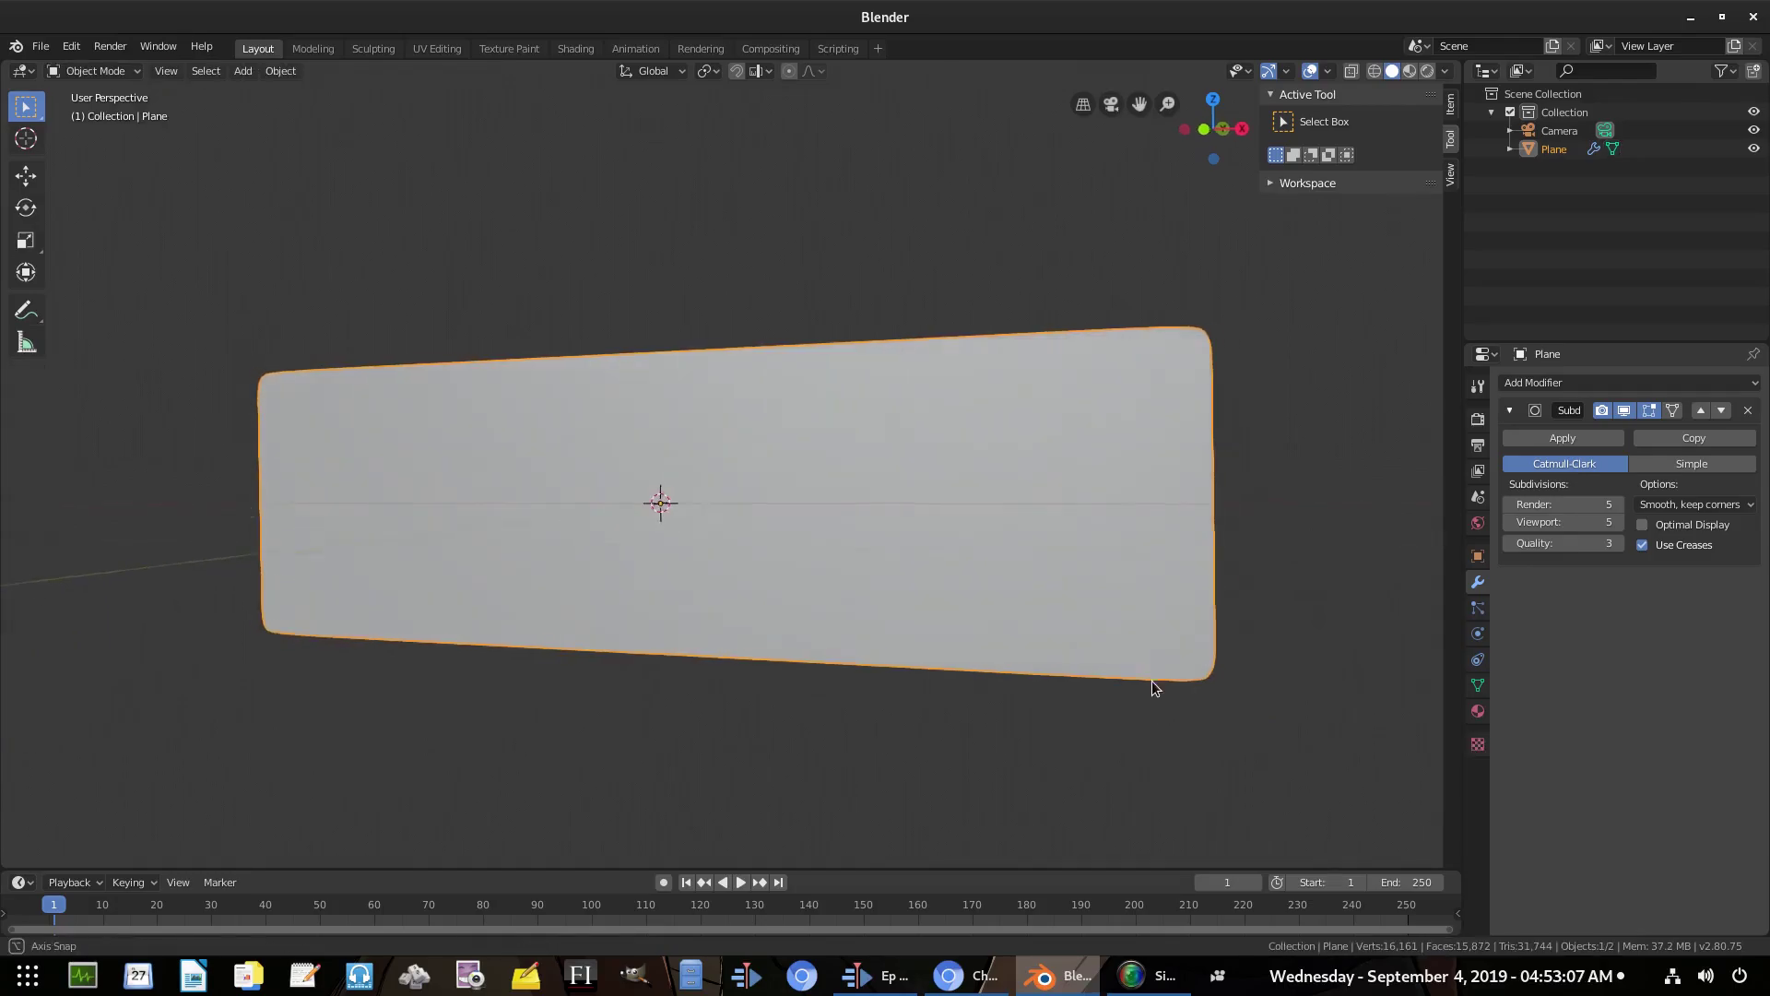
key("Tab")
left_click(1132, 369)
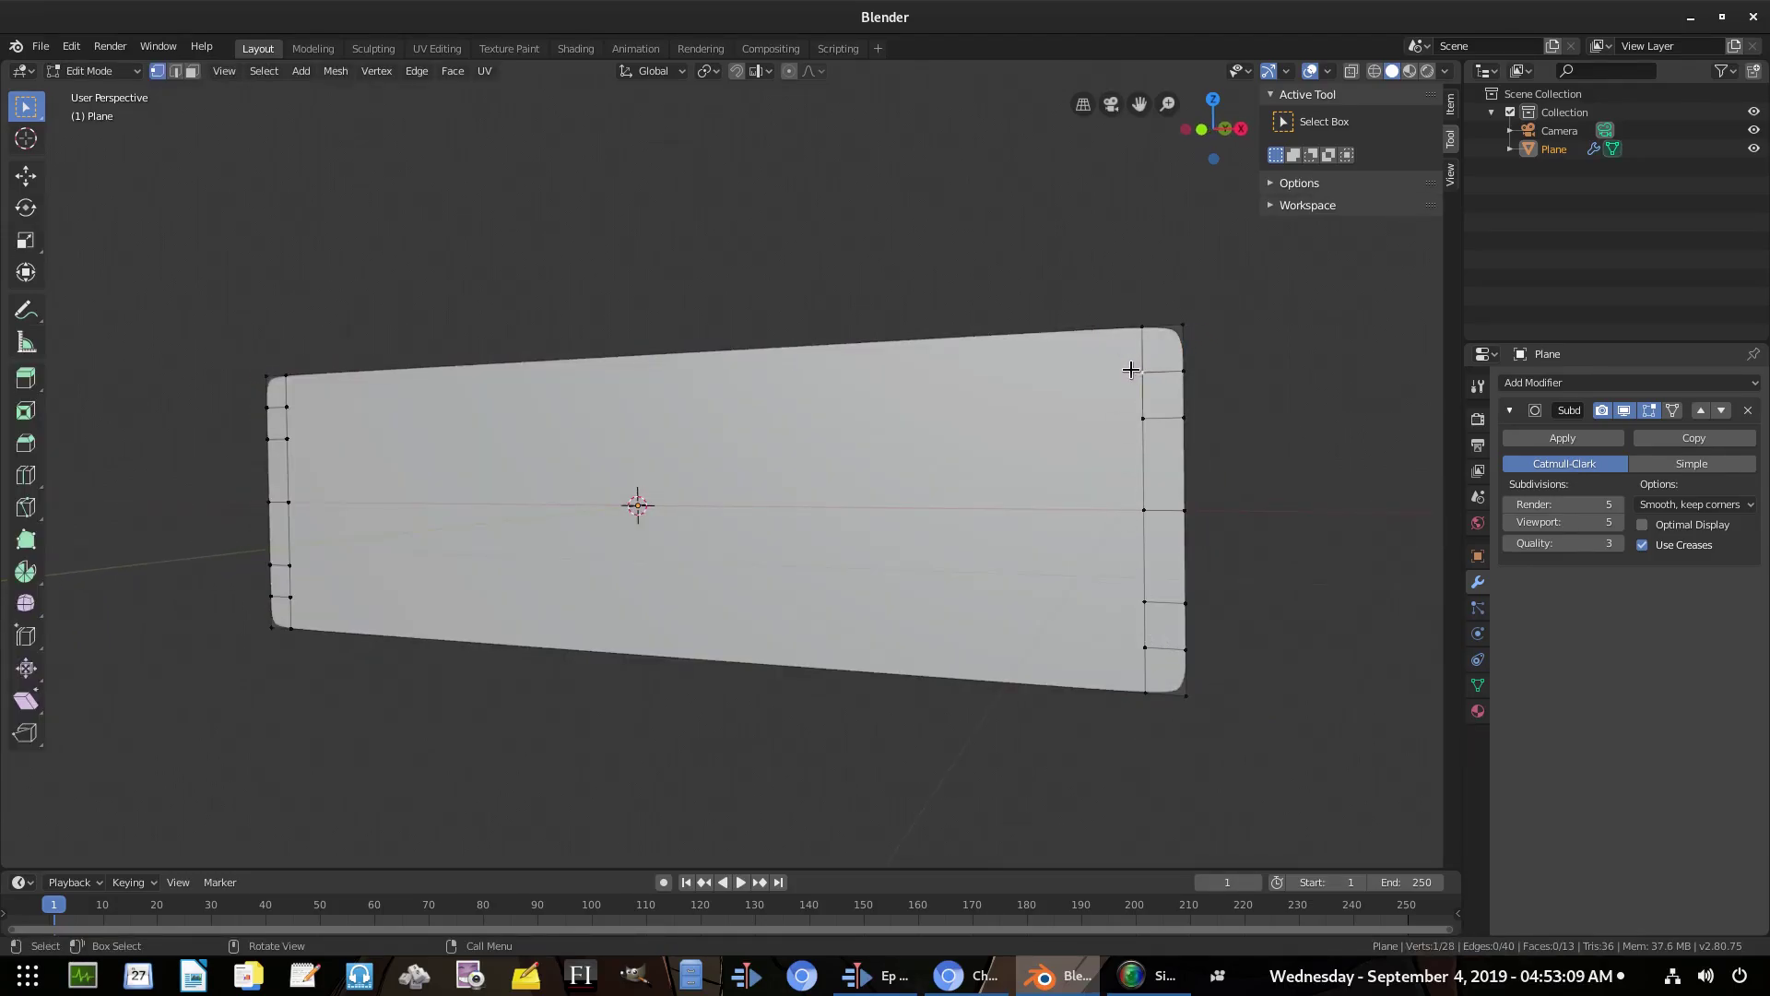
key("g")
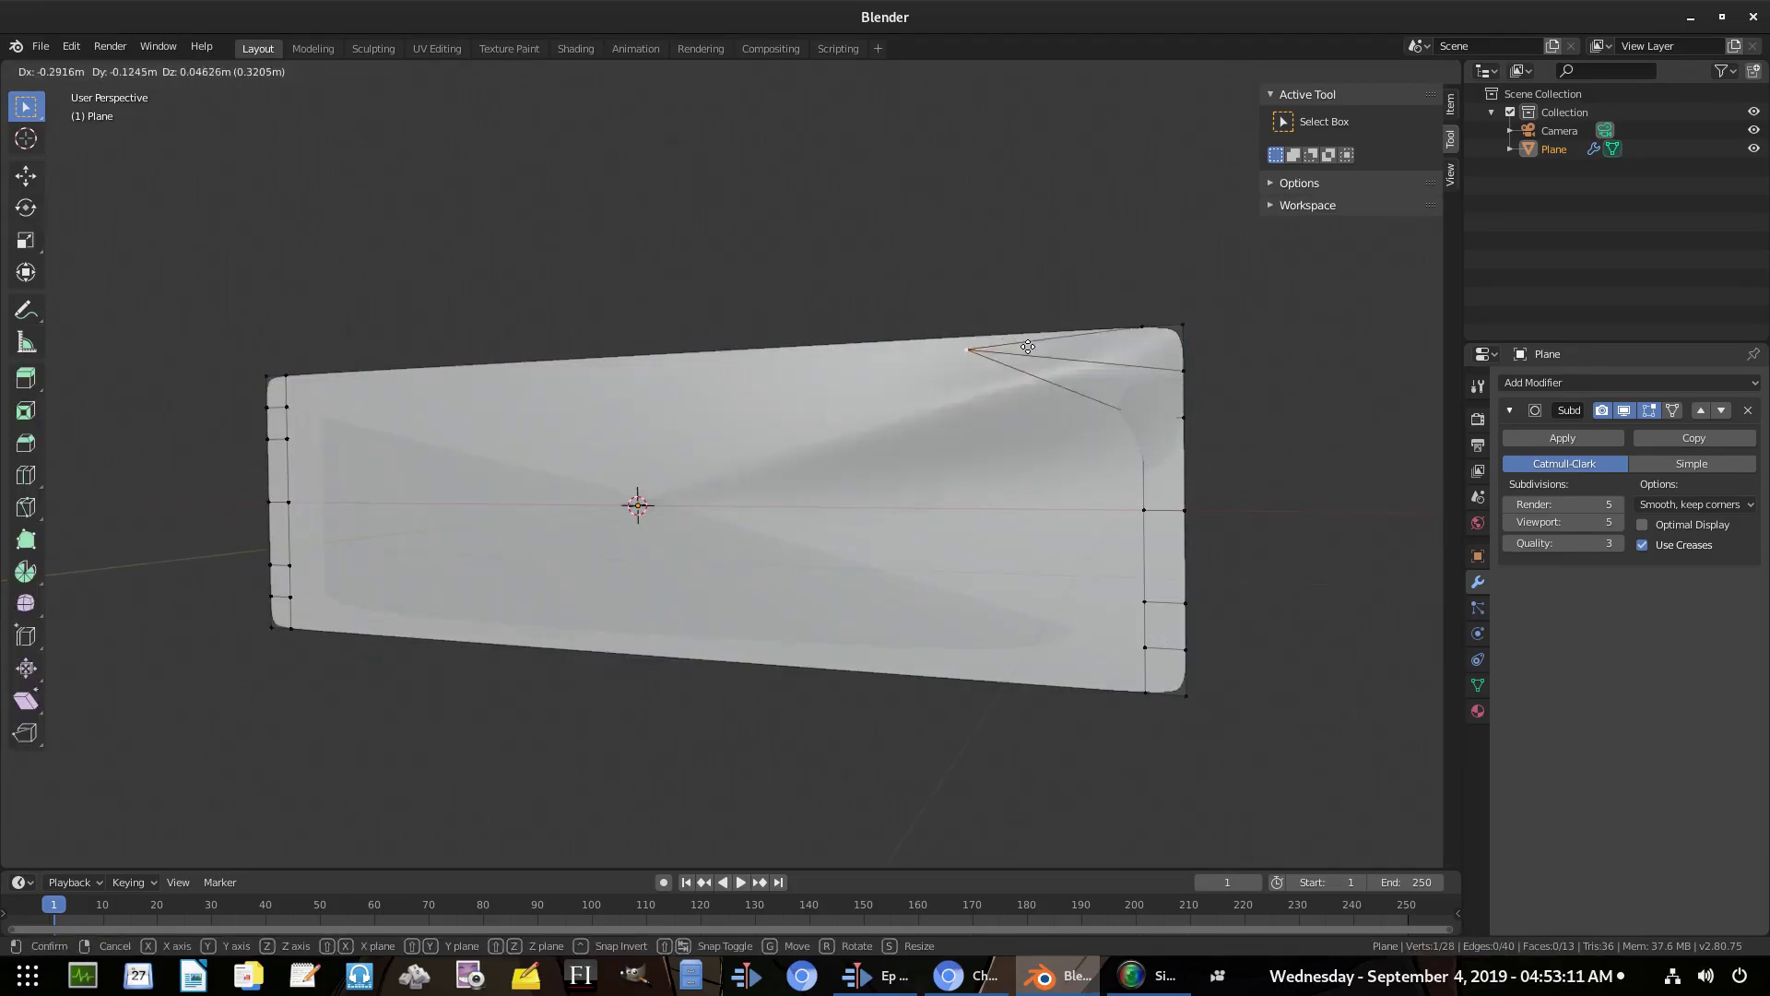
right_click(1143, 400)
Examine the rounded panel's corners and surface from several angles, both with and without its mesh edges shown
middle_click_drag(1143, 400, 1184, 329)
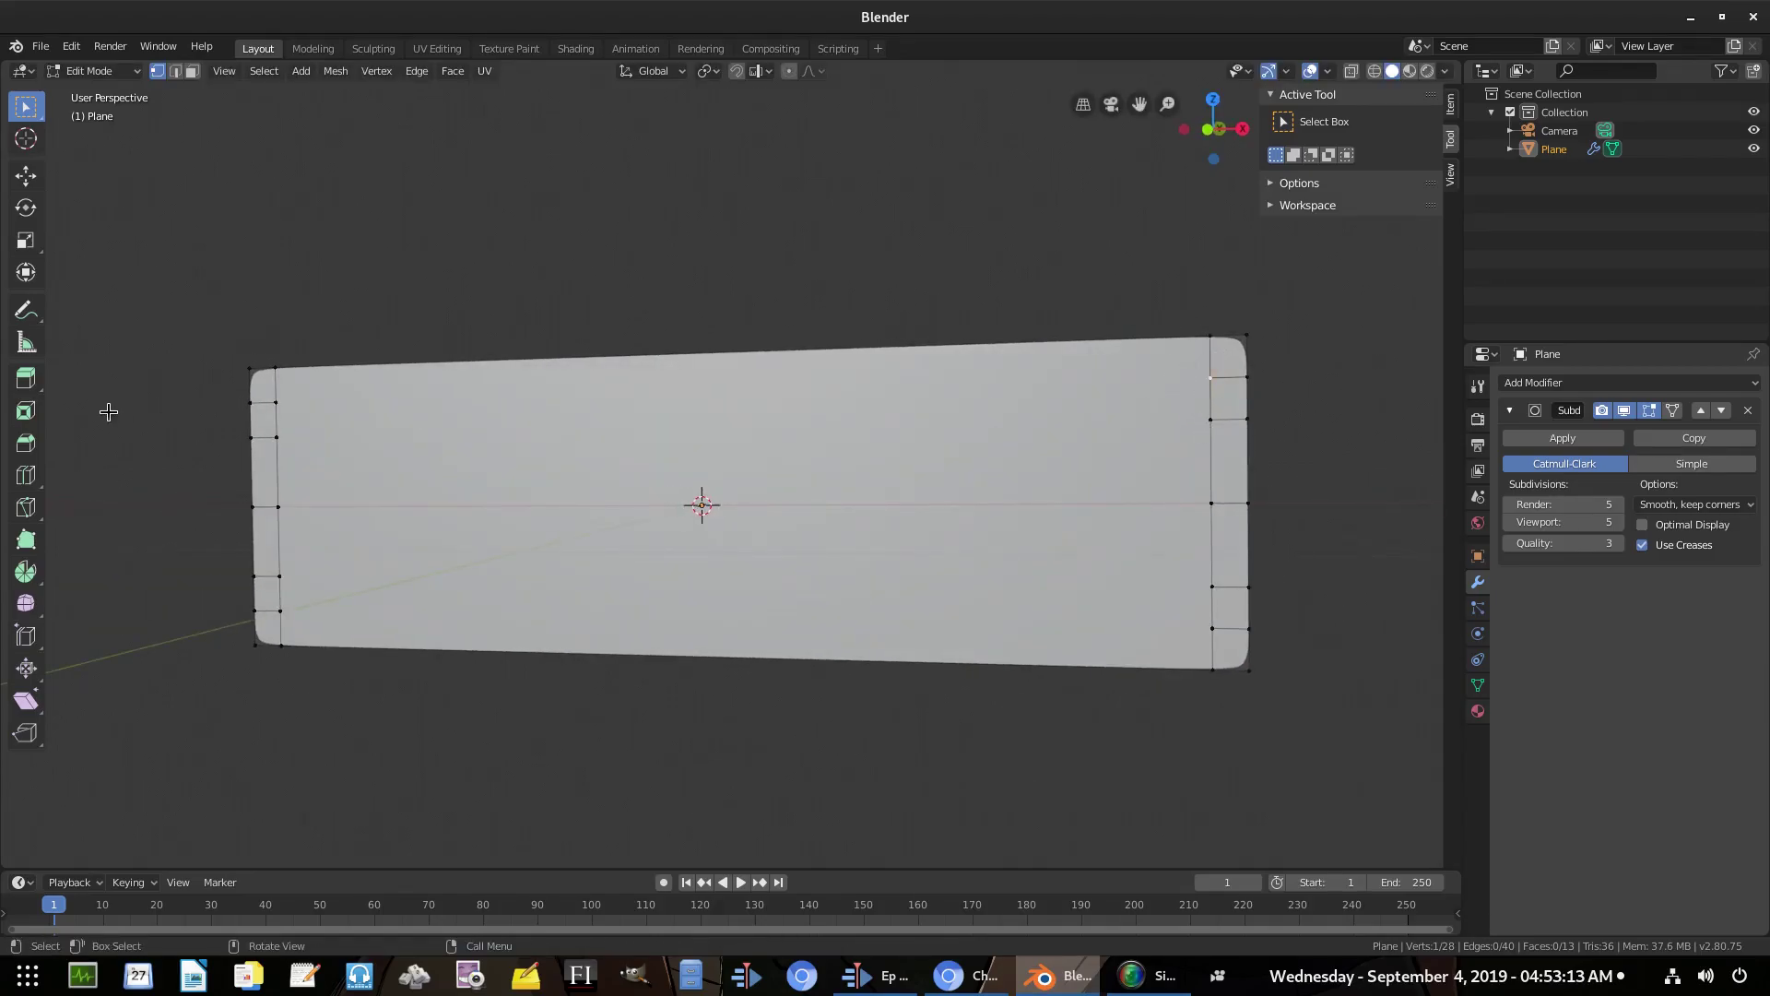
middle_click_drag(202, 443, 346, 512)
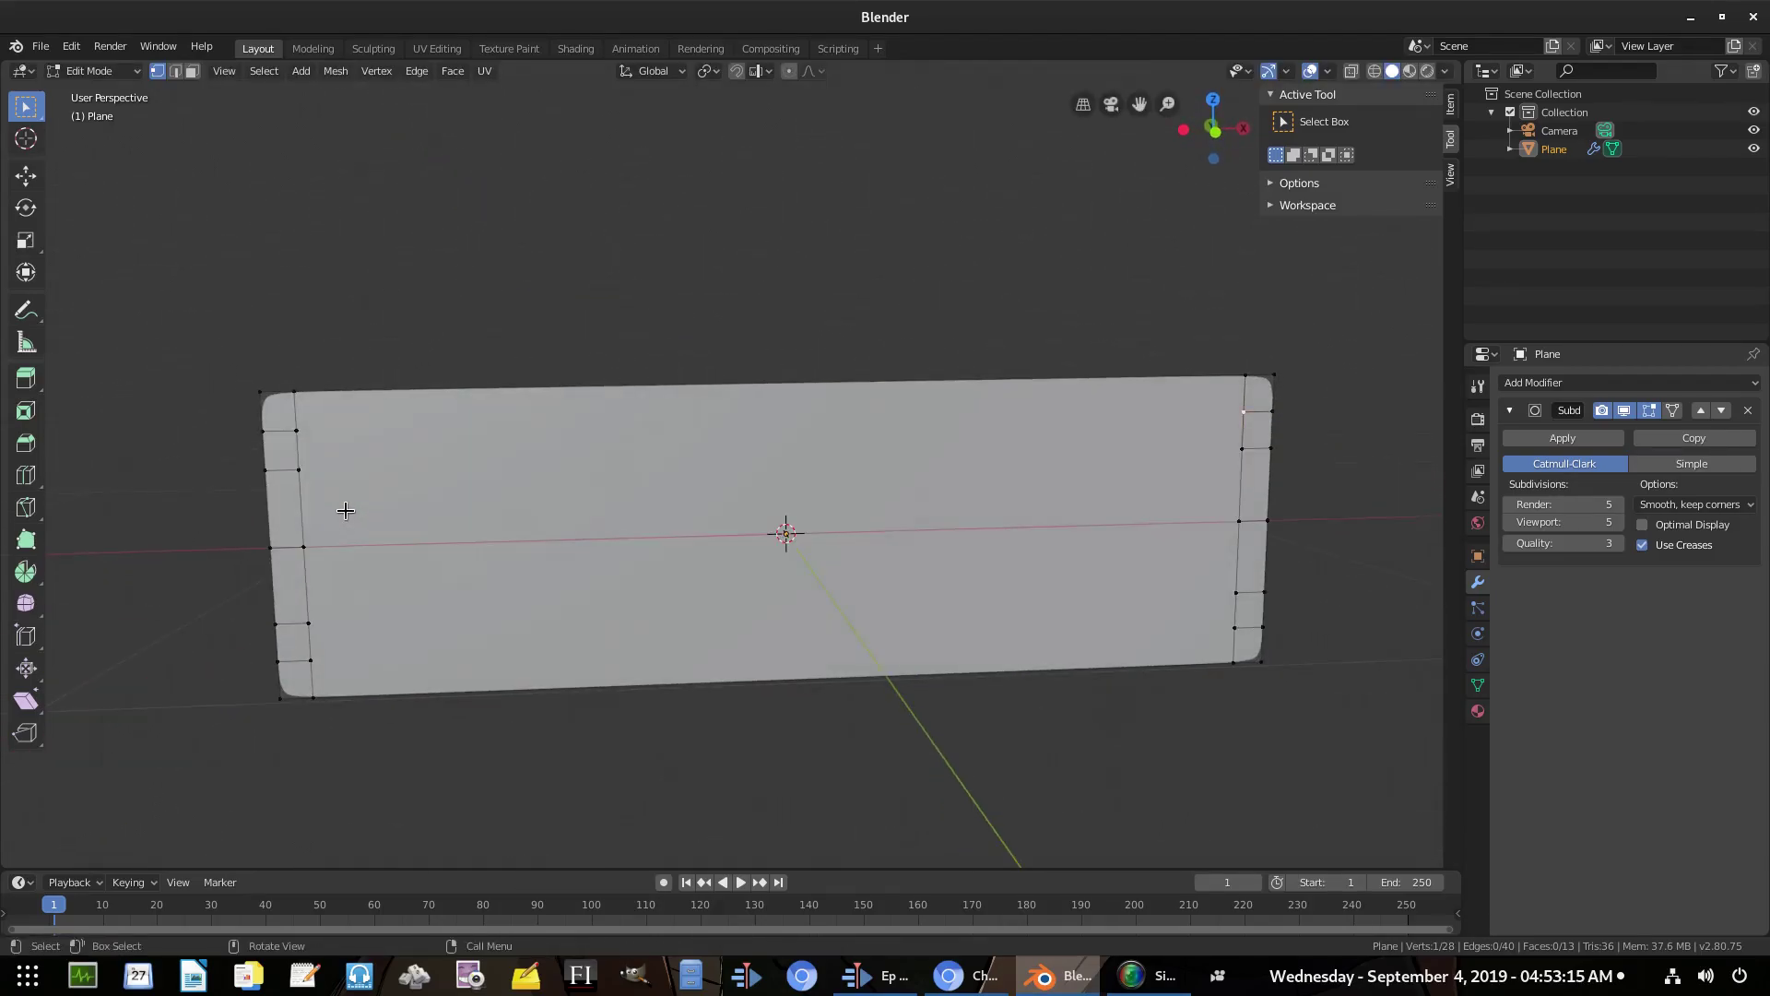
key("Tab")
key("Tab")
middle_click_drag(1292, 474, 1226, 392)
key("Tab")
scroll(957, 708, "down", 5)
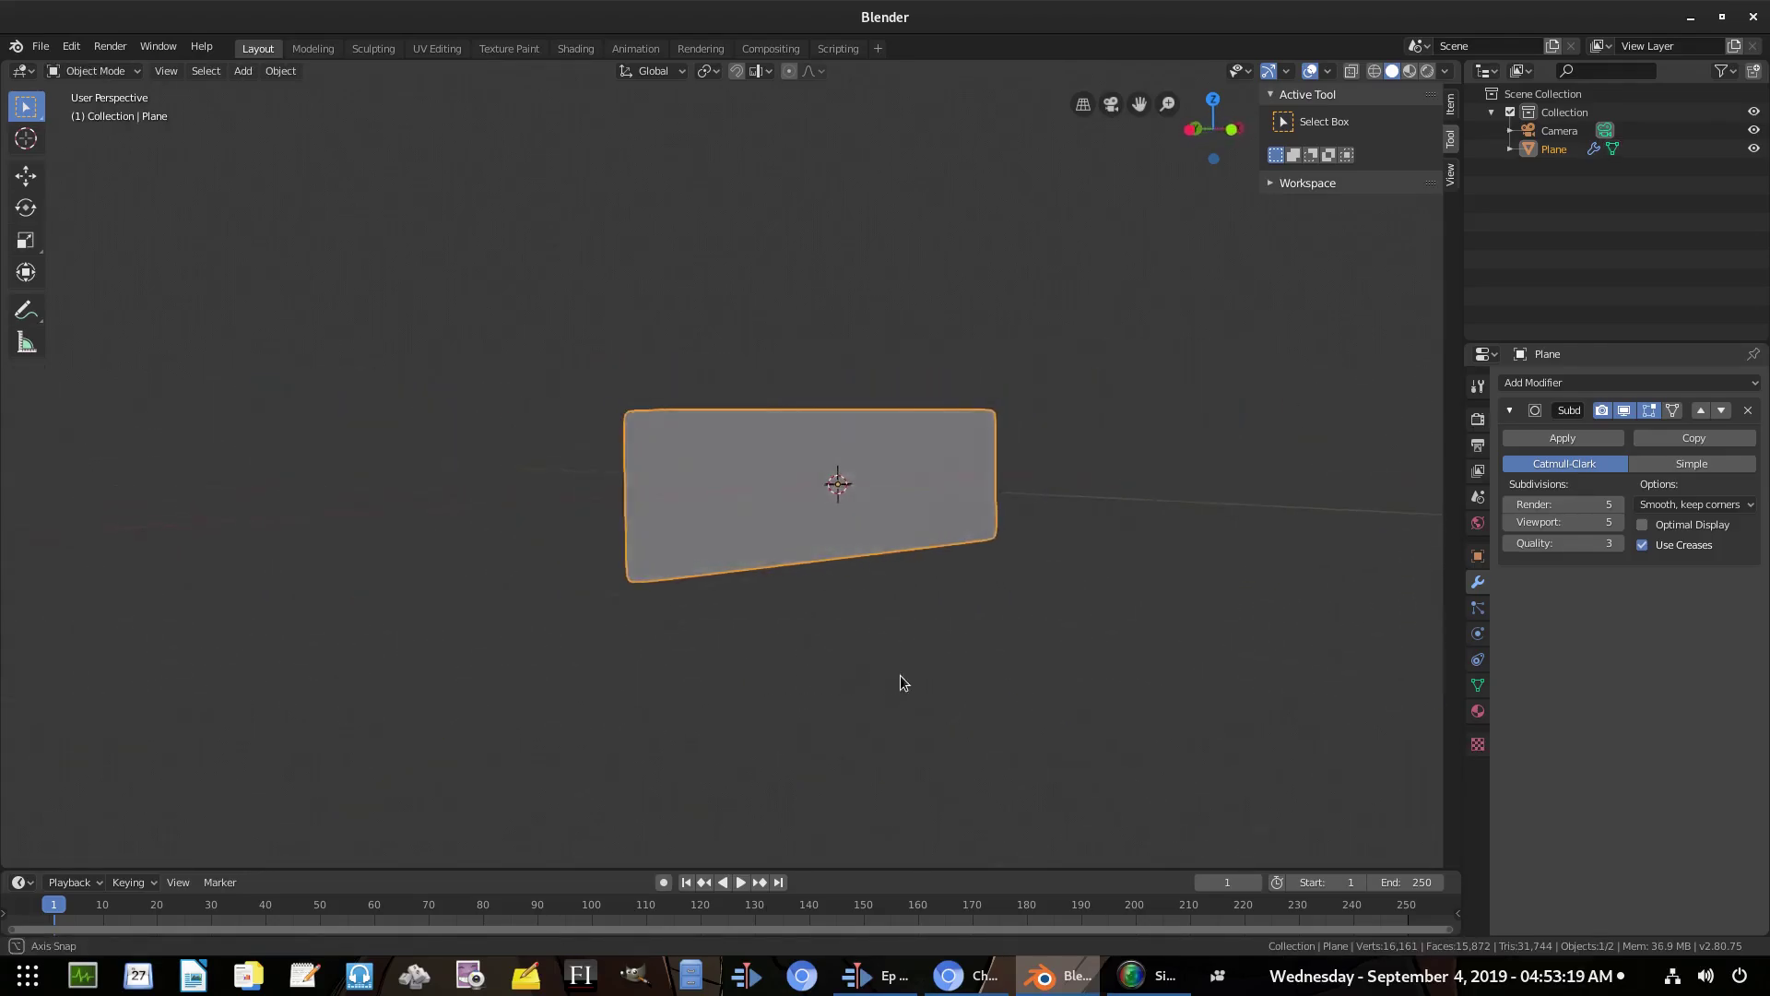
middle_click_drag(901, 680, 932, 614)
middle_click_drag(1195, 629, 1186, 633)
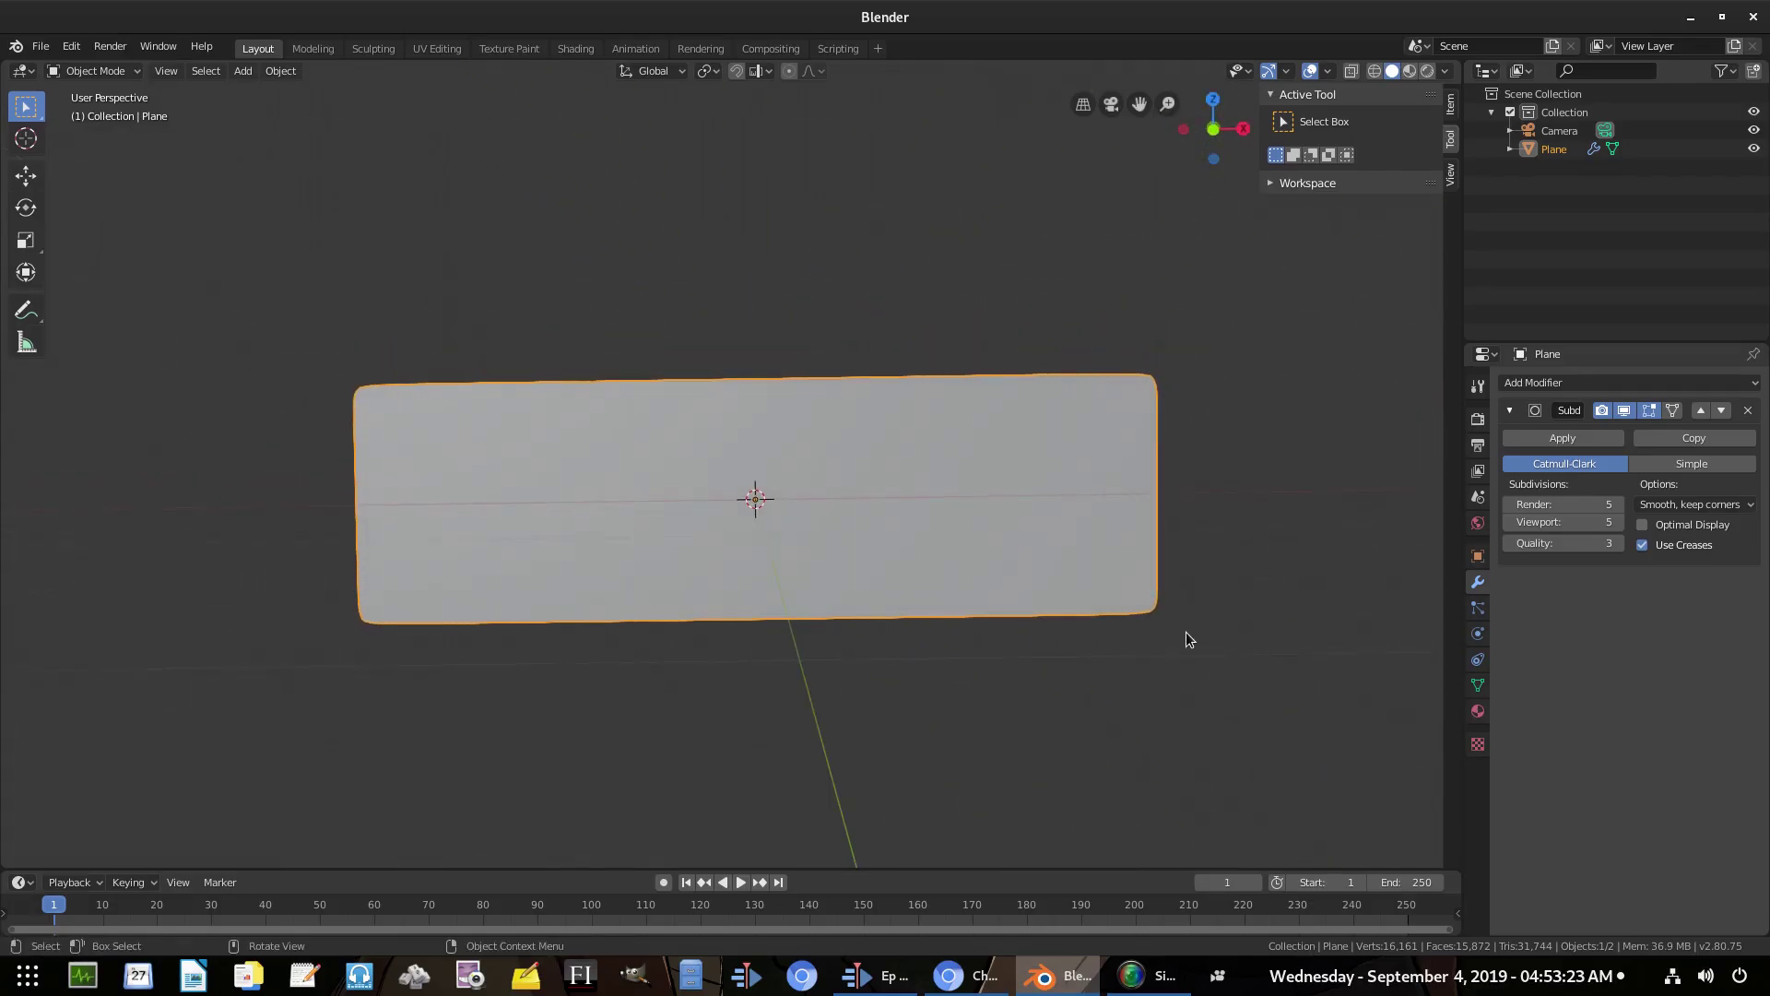
Try pulling a vertex on the panel's left edge outward, and undo the move
key("shift+a")
mouse_move(920, 483)
key("Tab")
middle_click_drag(572, 464, 399, 448)
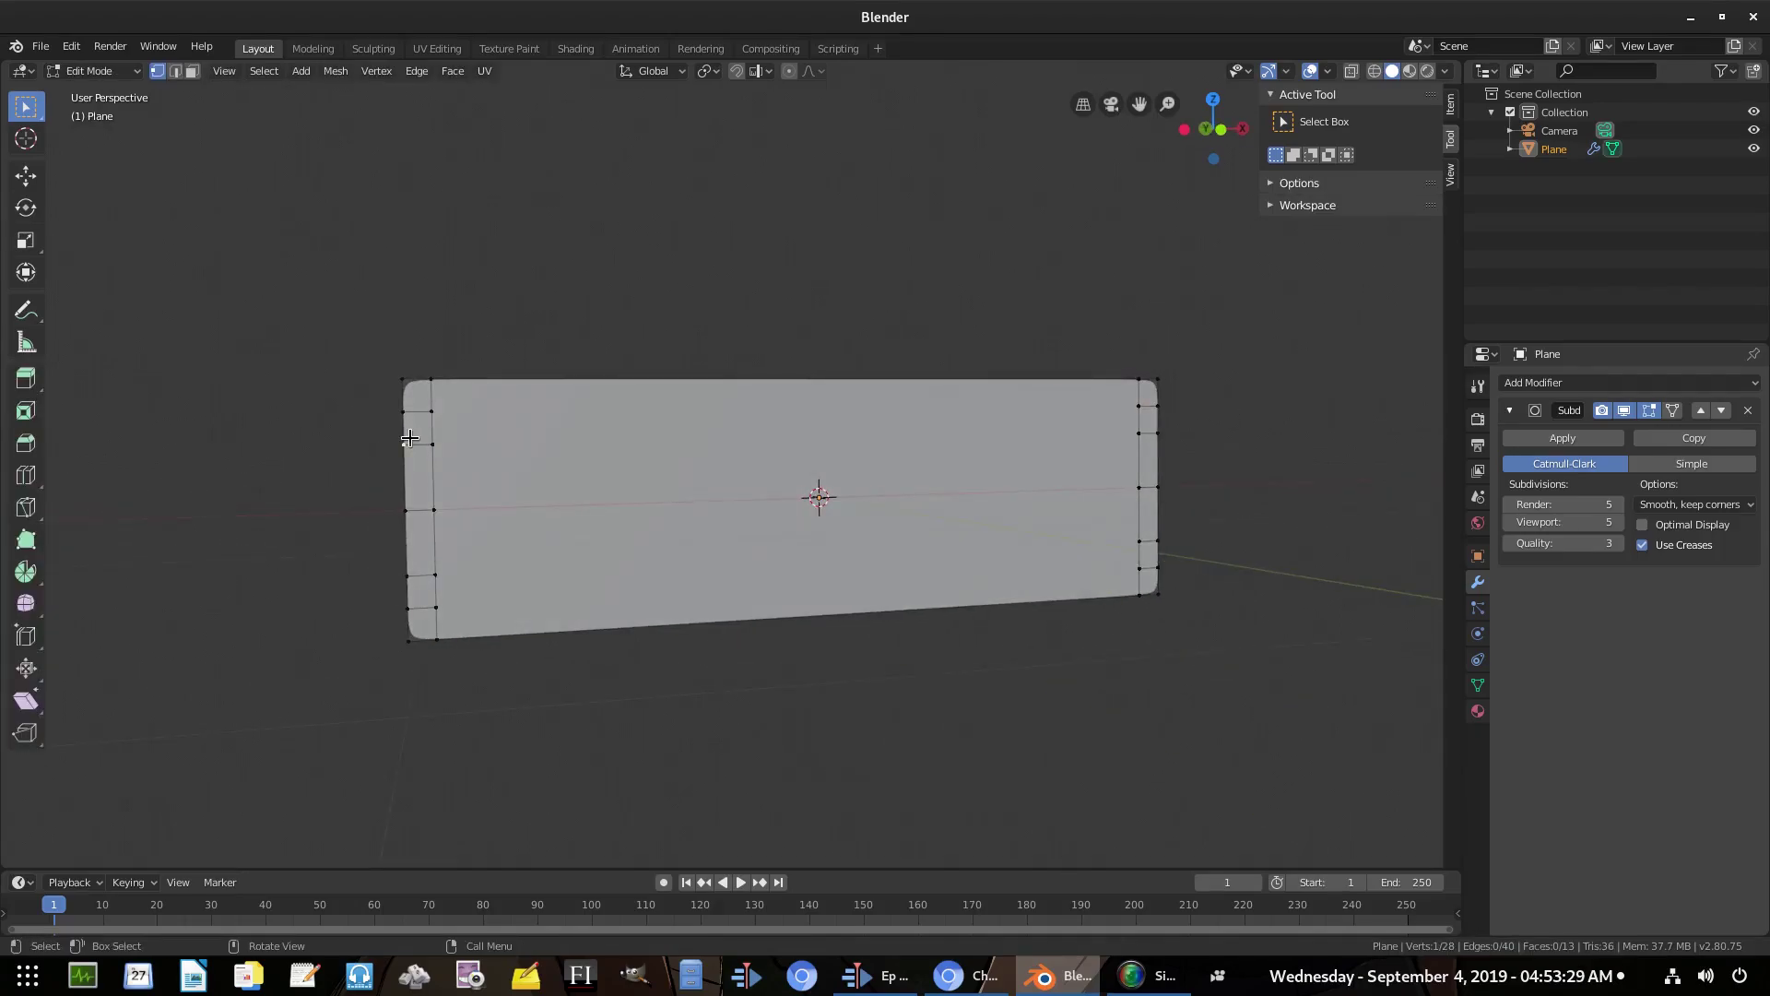
key("g")
left_click(361, 503)
key("Tab")
middle_click_drag(613, 581, 703, 563)
key("Tab")
middle_click_drag(1077, 461, 970, 489)
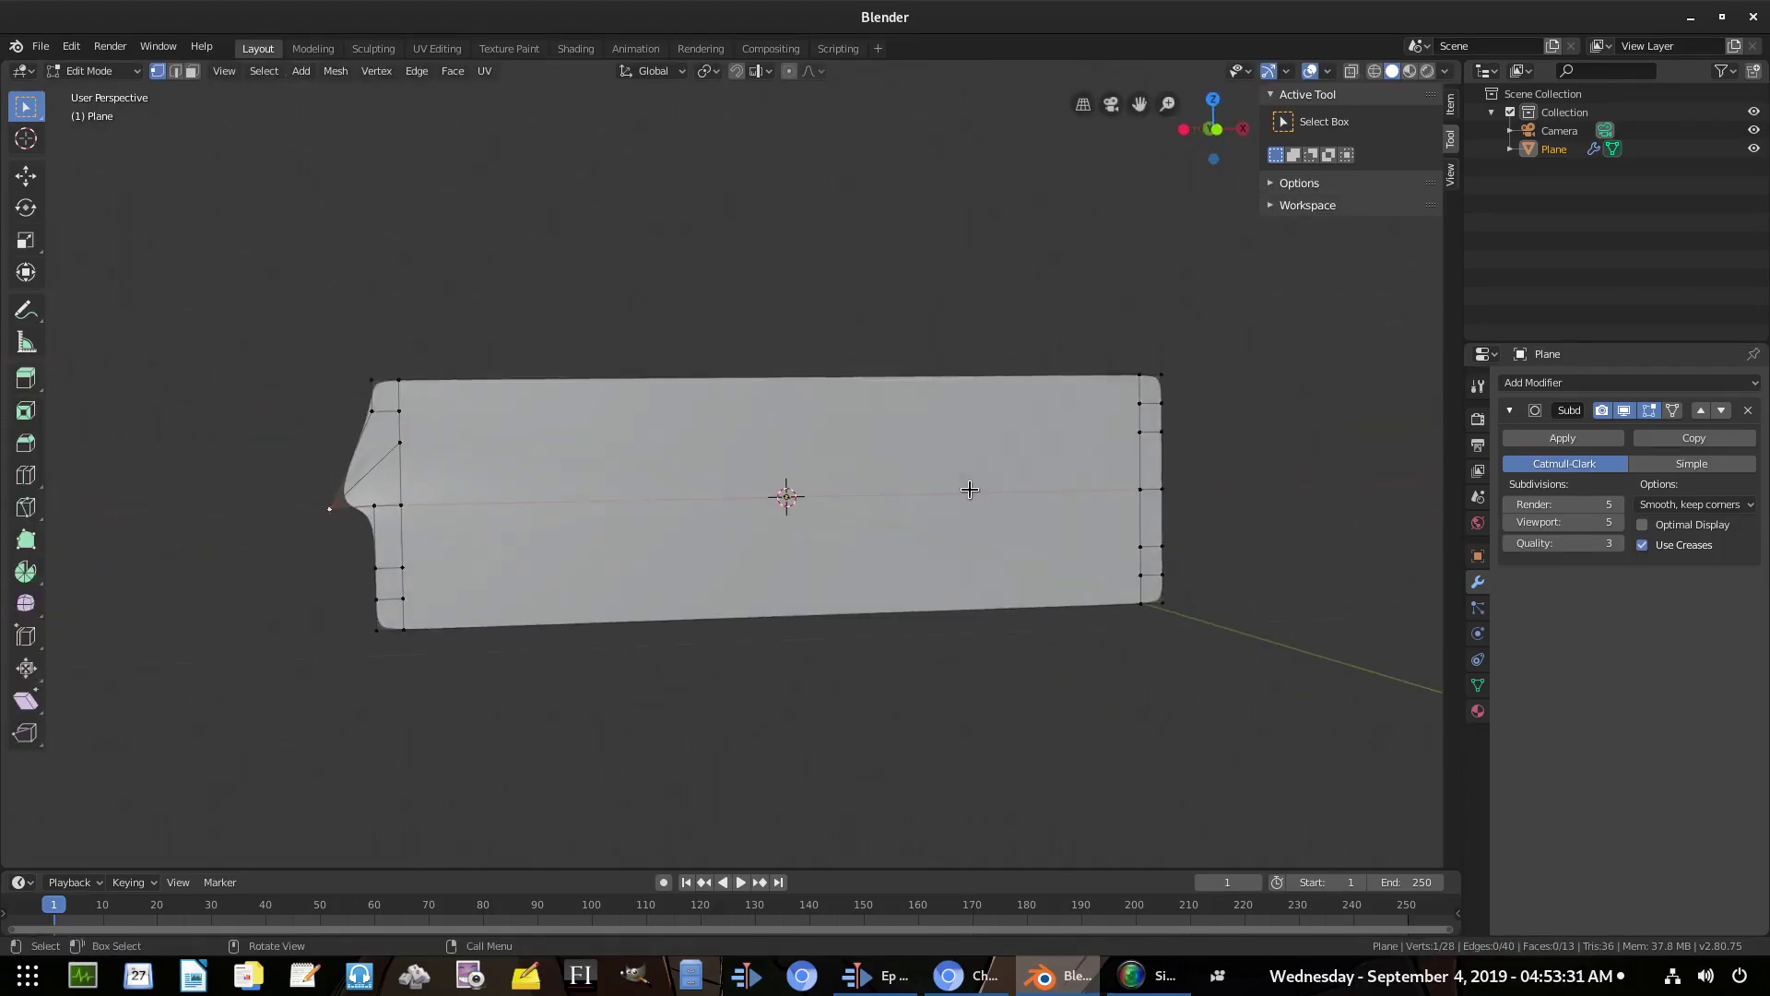
key("ctrl+z")
key("Tab")
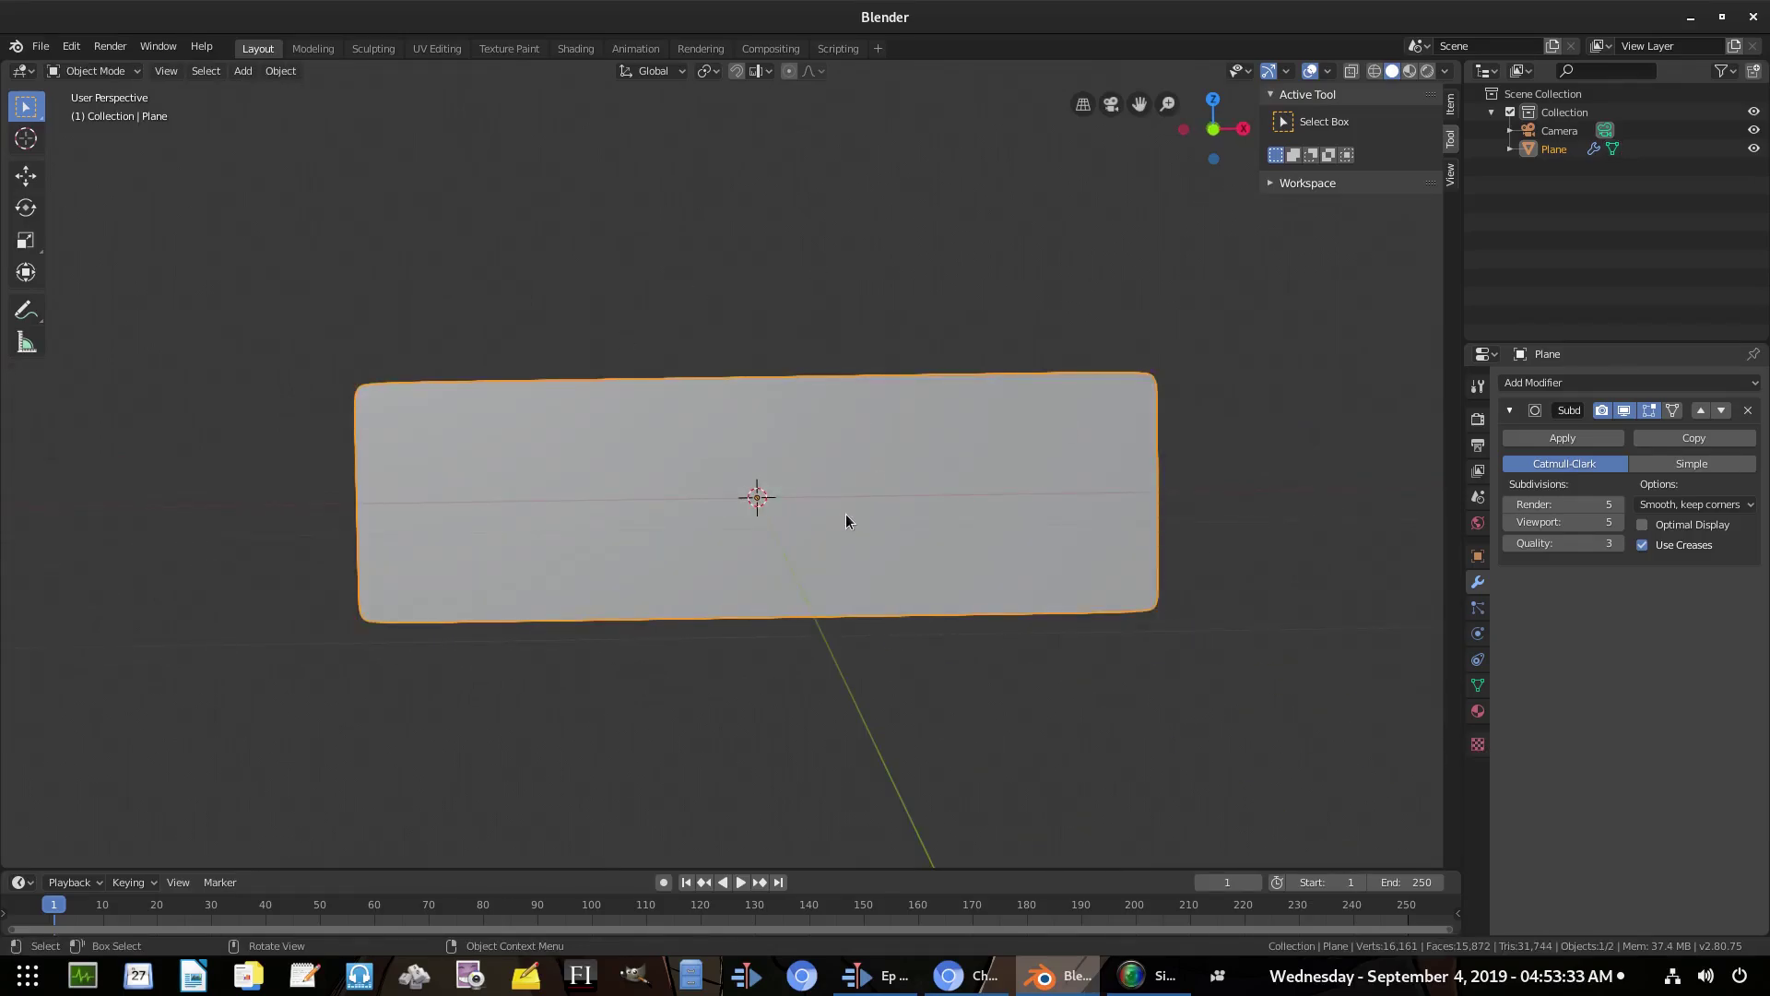
Add a text object and rotate it 90 degrees about the X axis so it stands upright
key("shift+a")
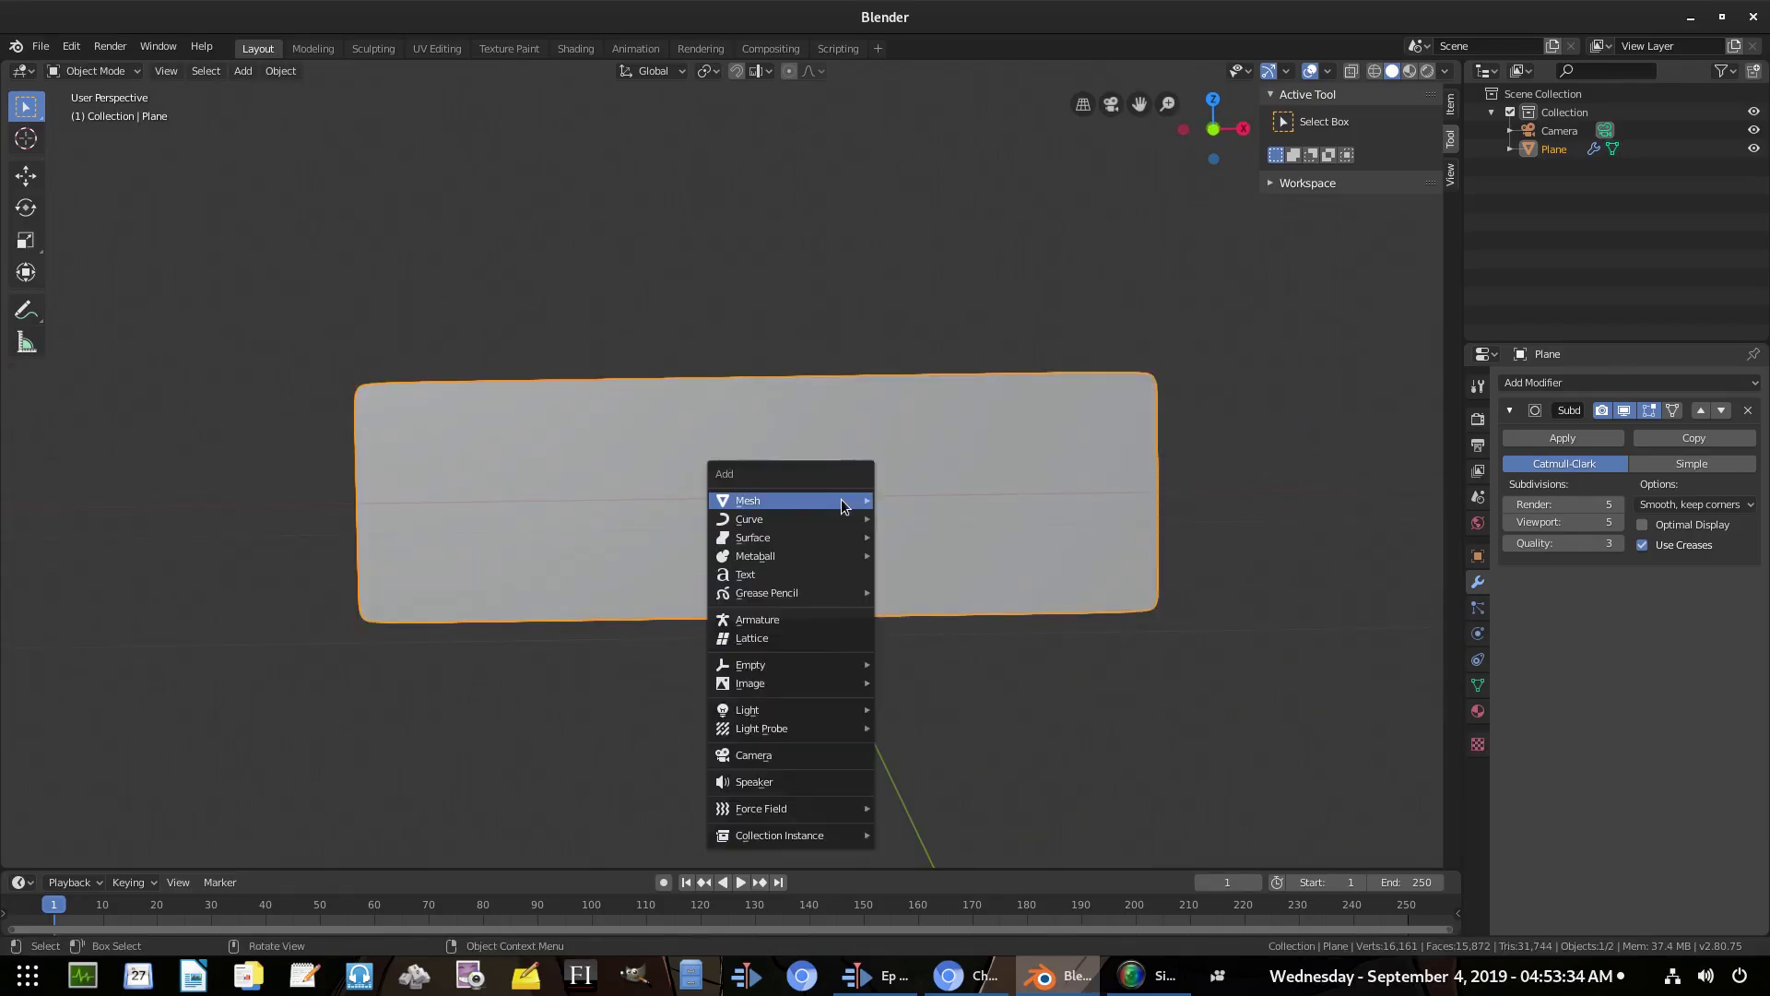
left_click(781, 583)
middle_click_drag(781, 583, 1002, 588)
key("r")
key("x")
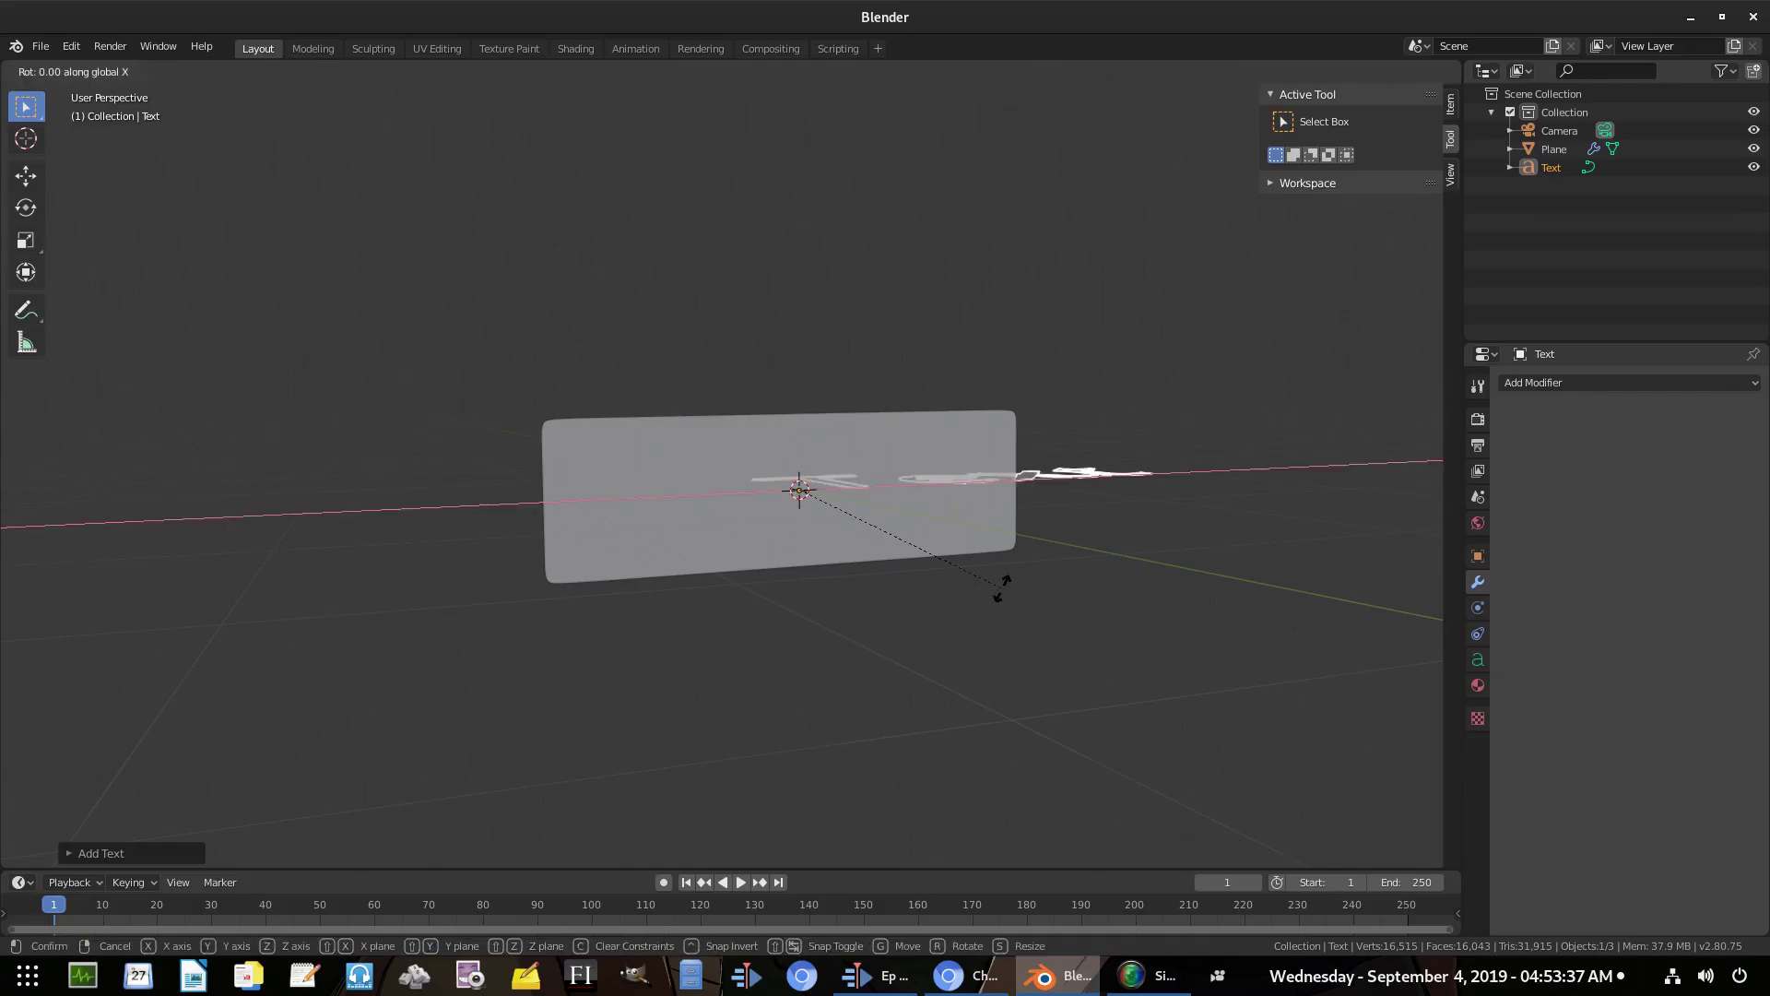
key("9")
key("0")
key("Return")
Move the text about -0.002 m along the Y axis so it sits just in front of the panel
middle_click_drag(1268, 545, 1241, 502)
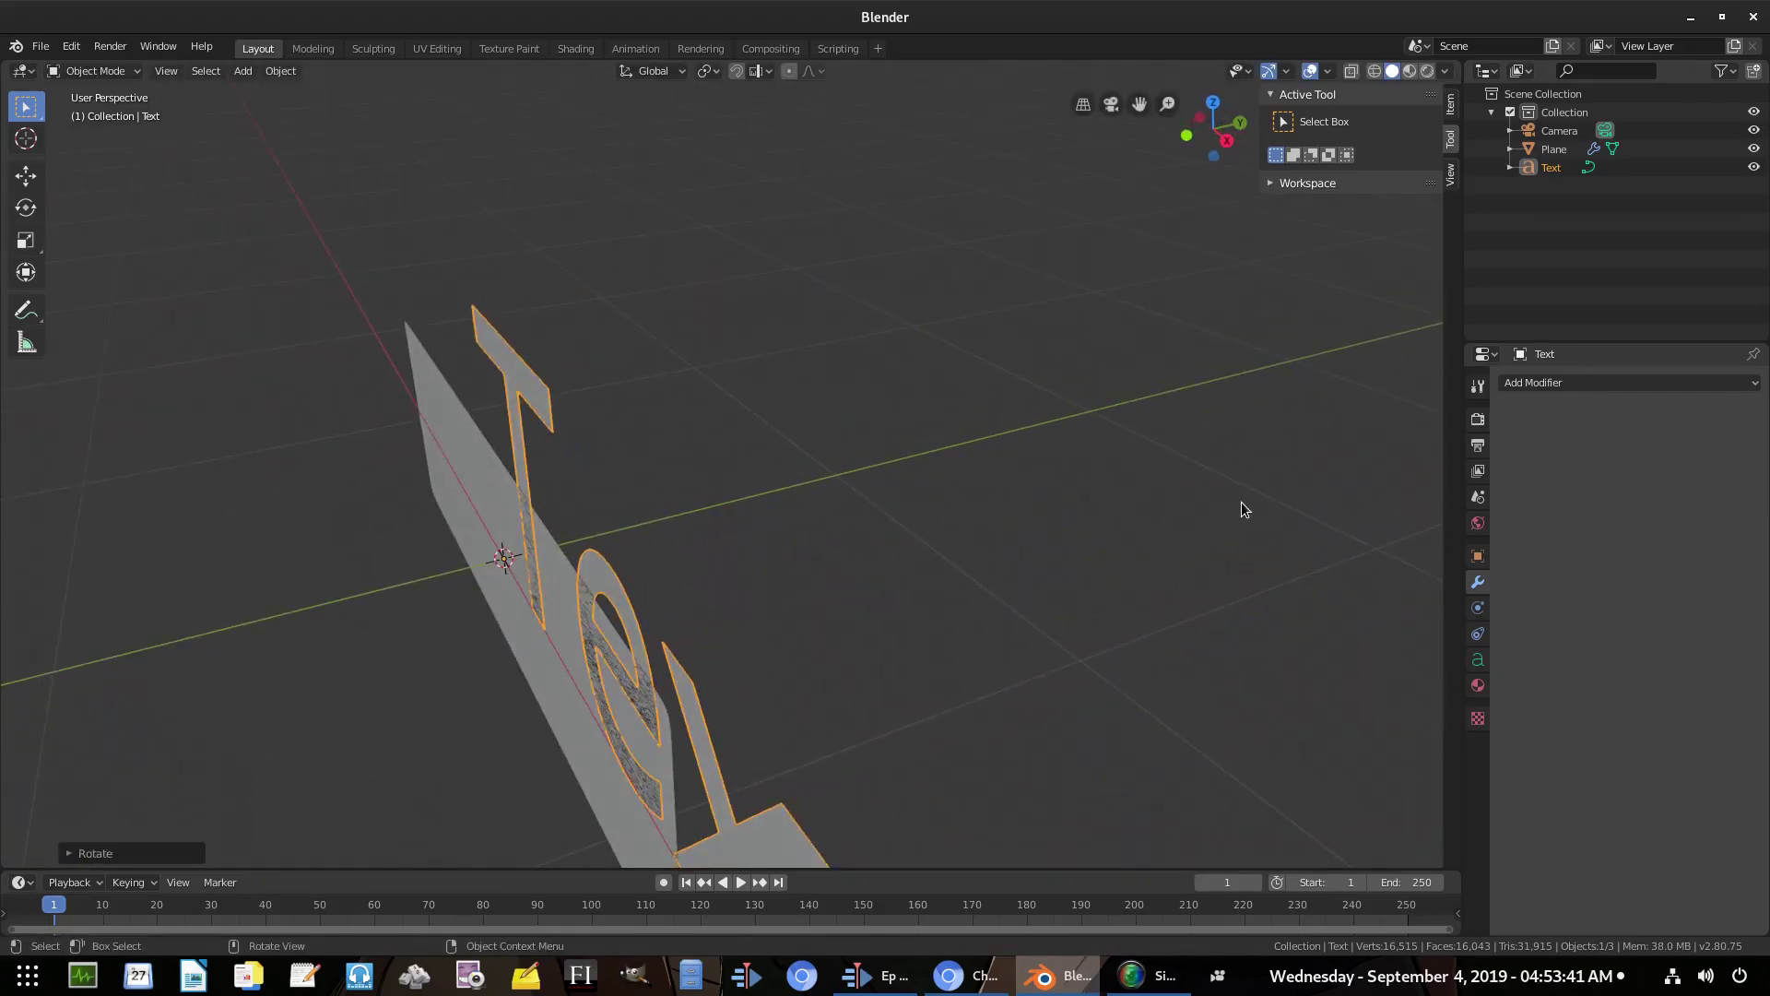
key("g")
key("y")
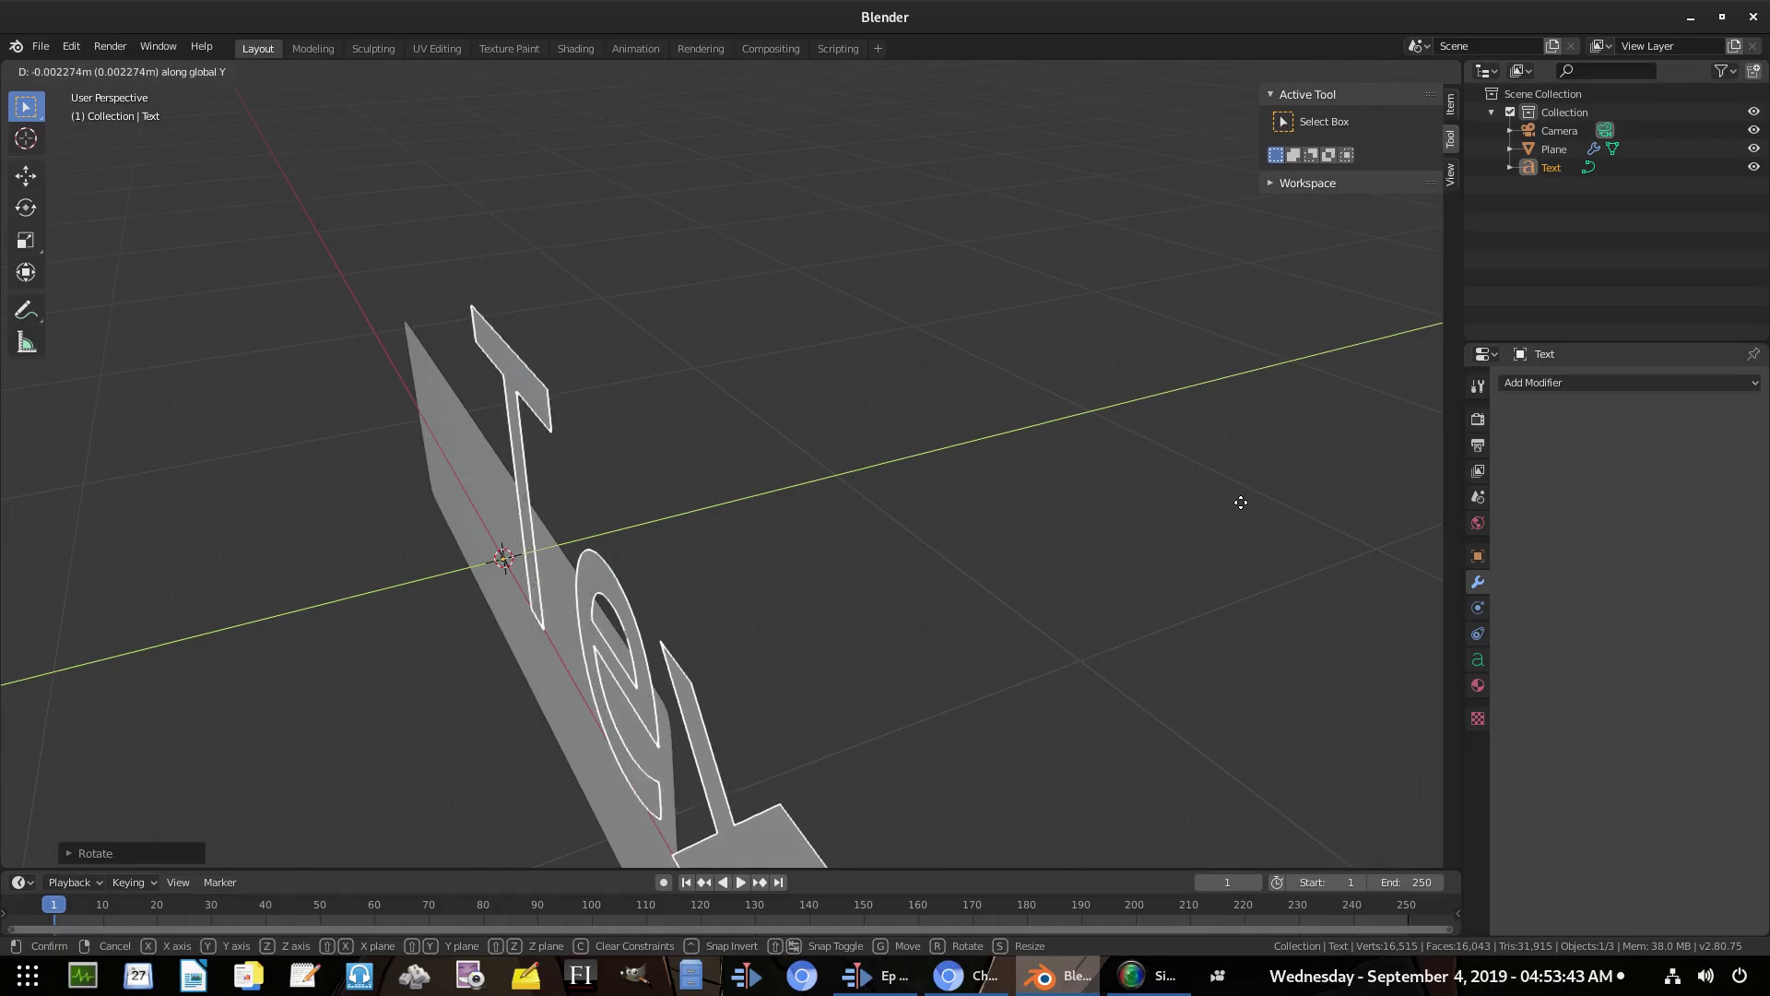
left_click(1240, 503)
middle_click_drag(1240, 502, 539, 377)
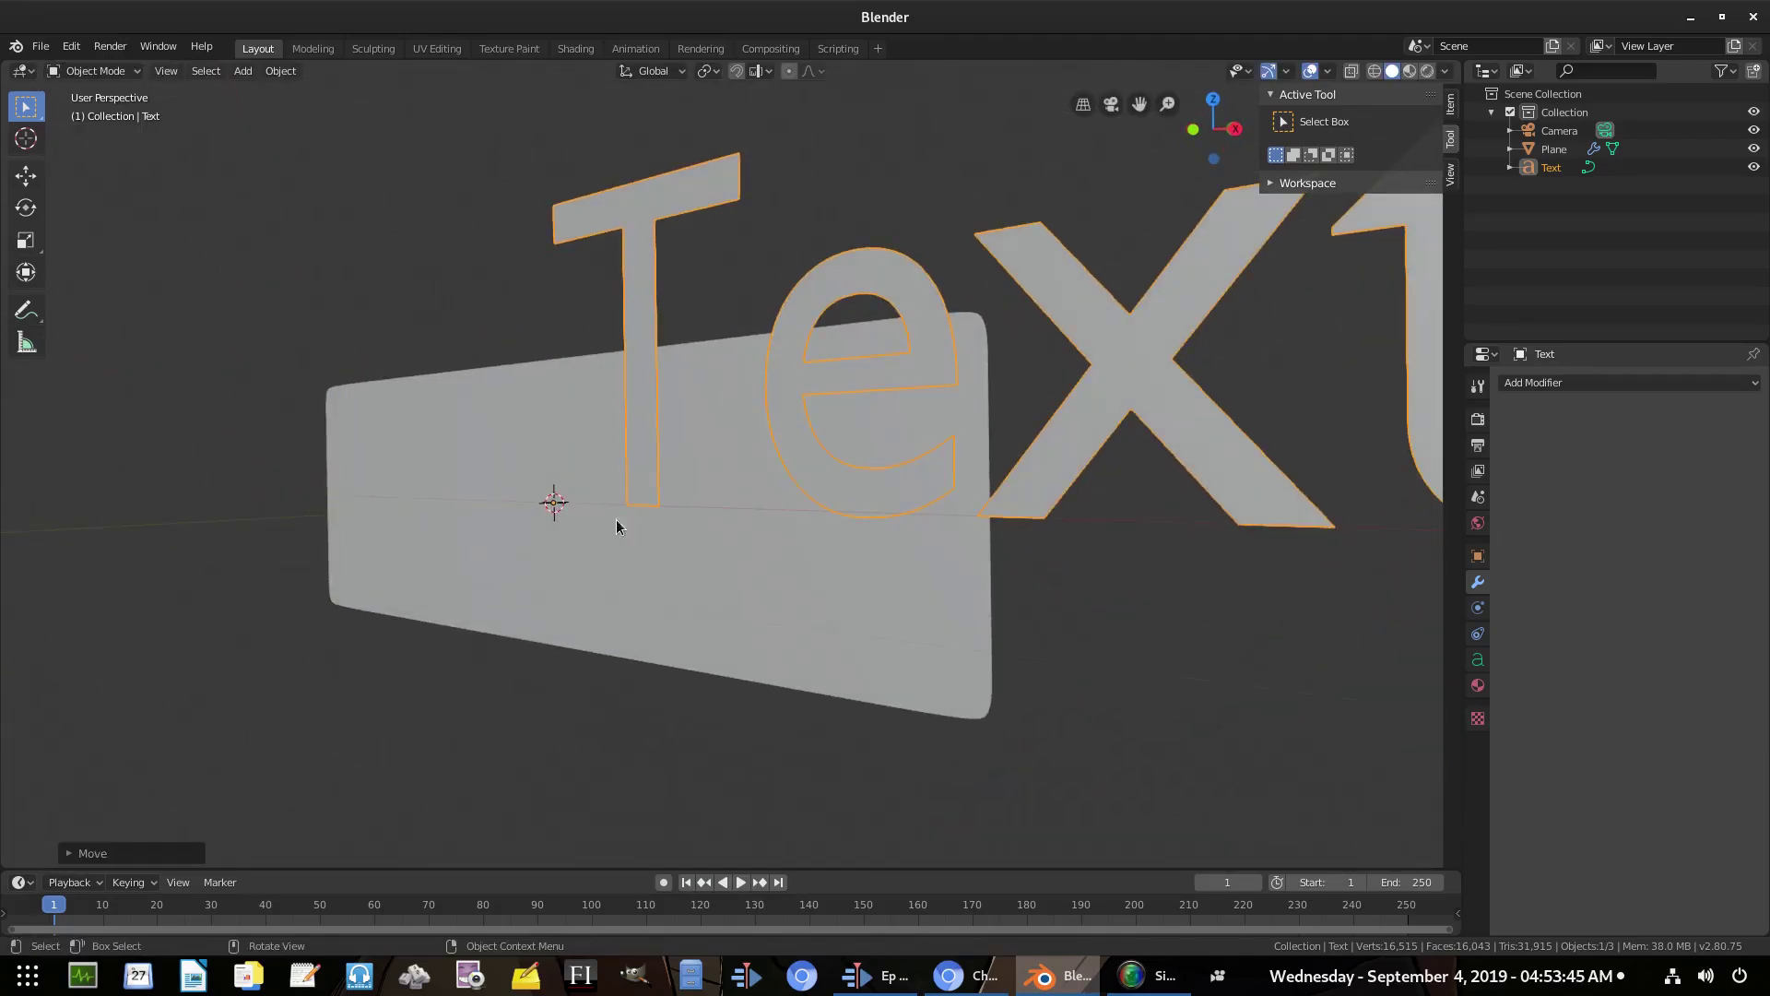
middle_click_drag(1042, 525, 976, 384, "ctrl")
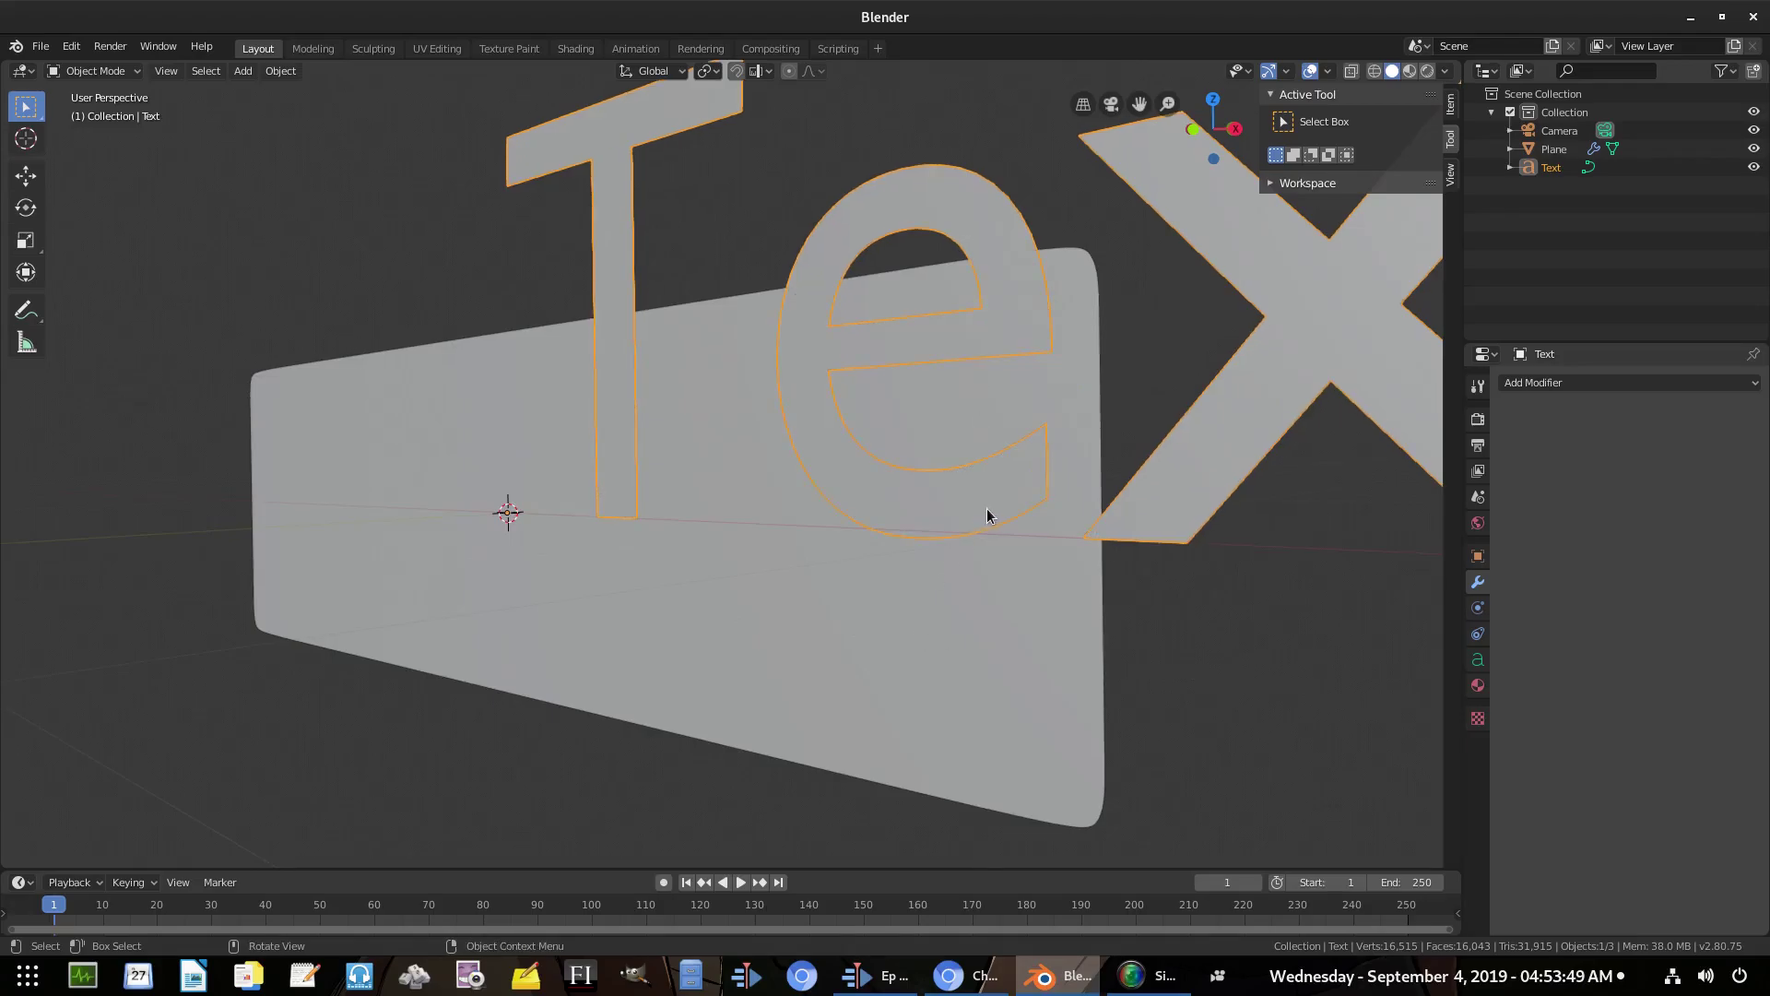
From the right side view, move the text about 0.0022 m along the Y axis so it sits closer to the panel
key("KP_3")
scroll(341, 503, "up", 5)
middle_click_drag(369, 442, 998, 473, "shift")
scroll(503, 474, "up", 4)
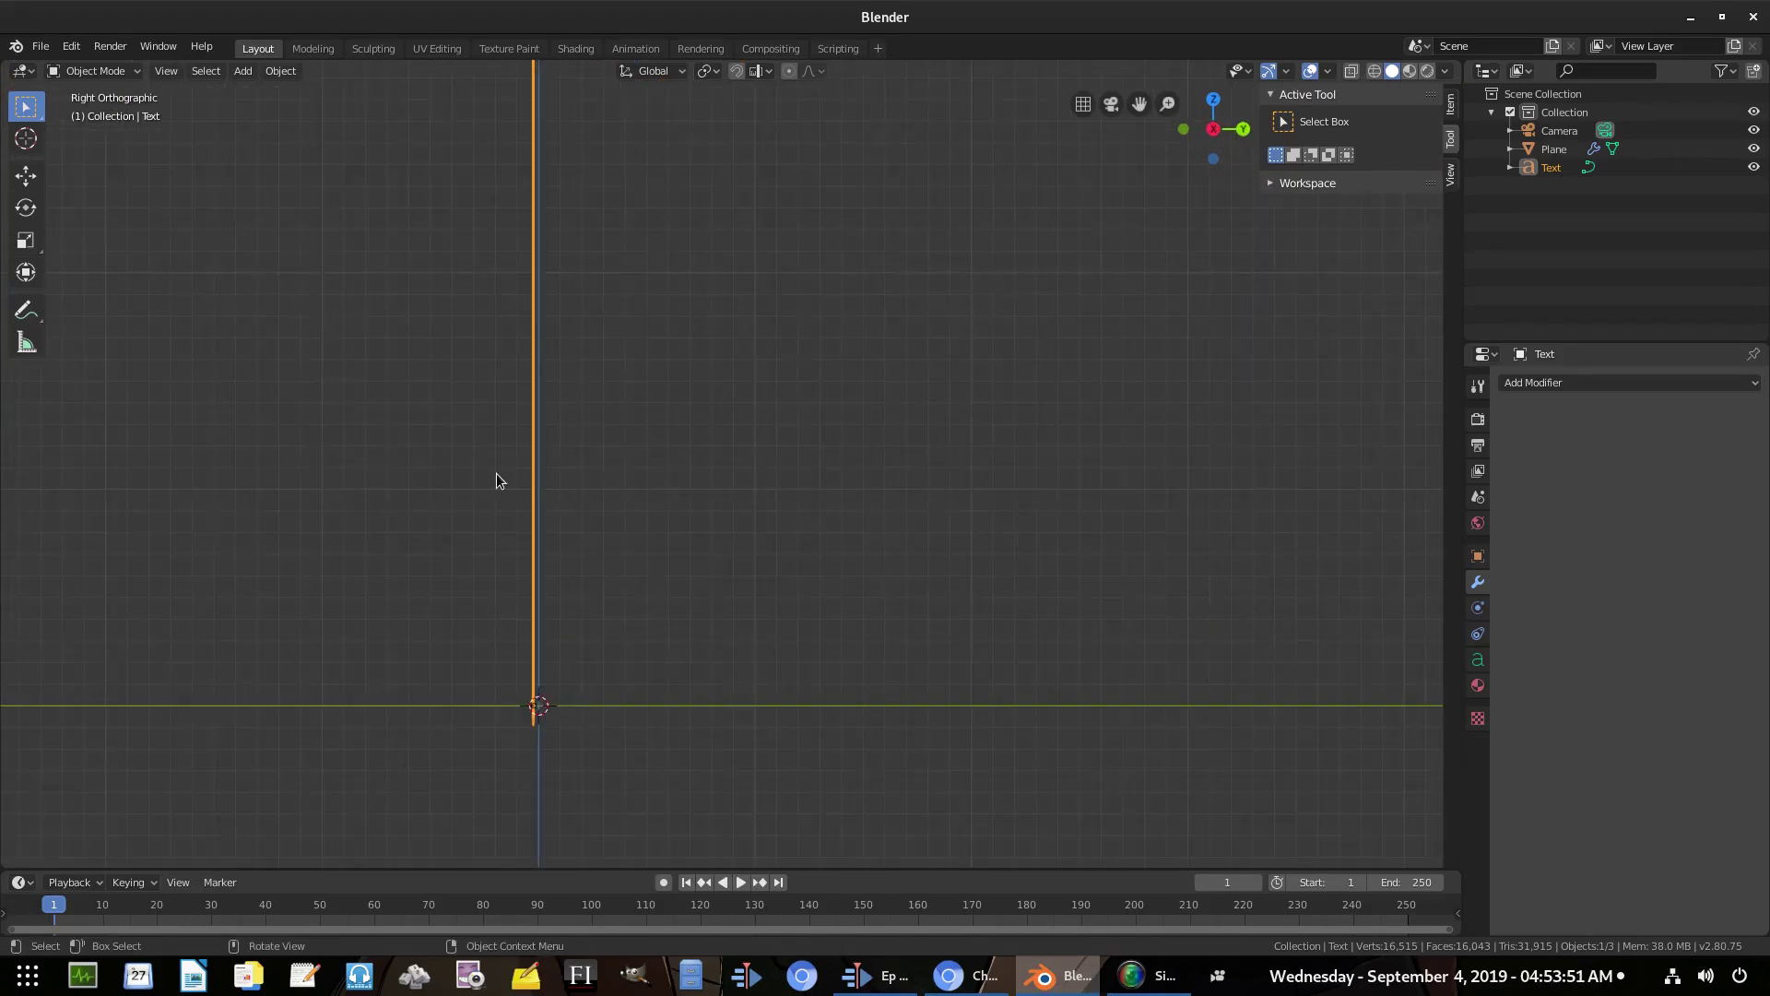
scroll(733, 490, "up", 8)
middle_click_drag(496, 473, 988, 516, "shift")
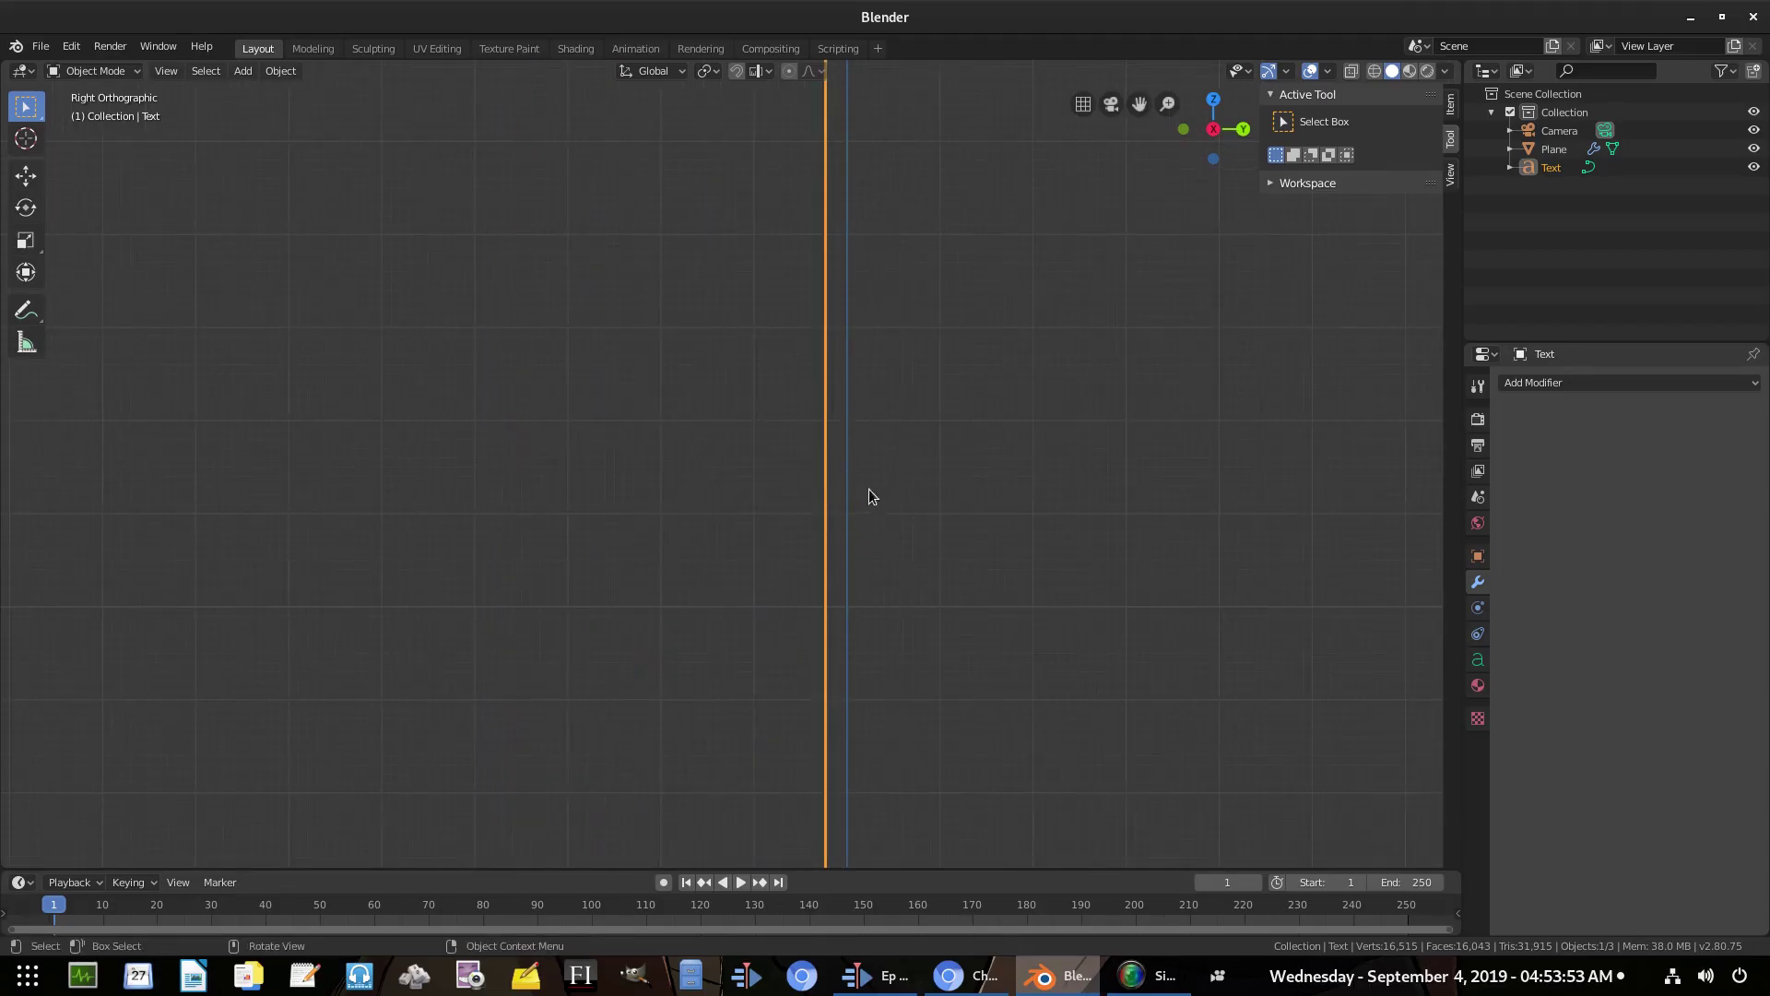
scroll(868, 488, "up", 9)
middle_click_drag(1338, 604, 838, 529, "shift")
scroll(837, 529, "up", 9)
middle_click_drag(1107, 598, 842, 573, "shift")
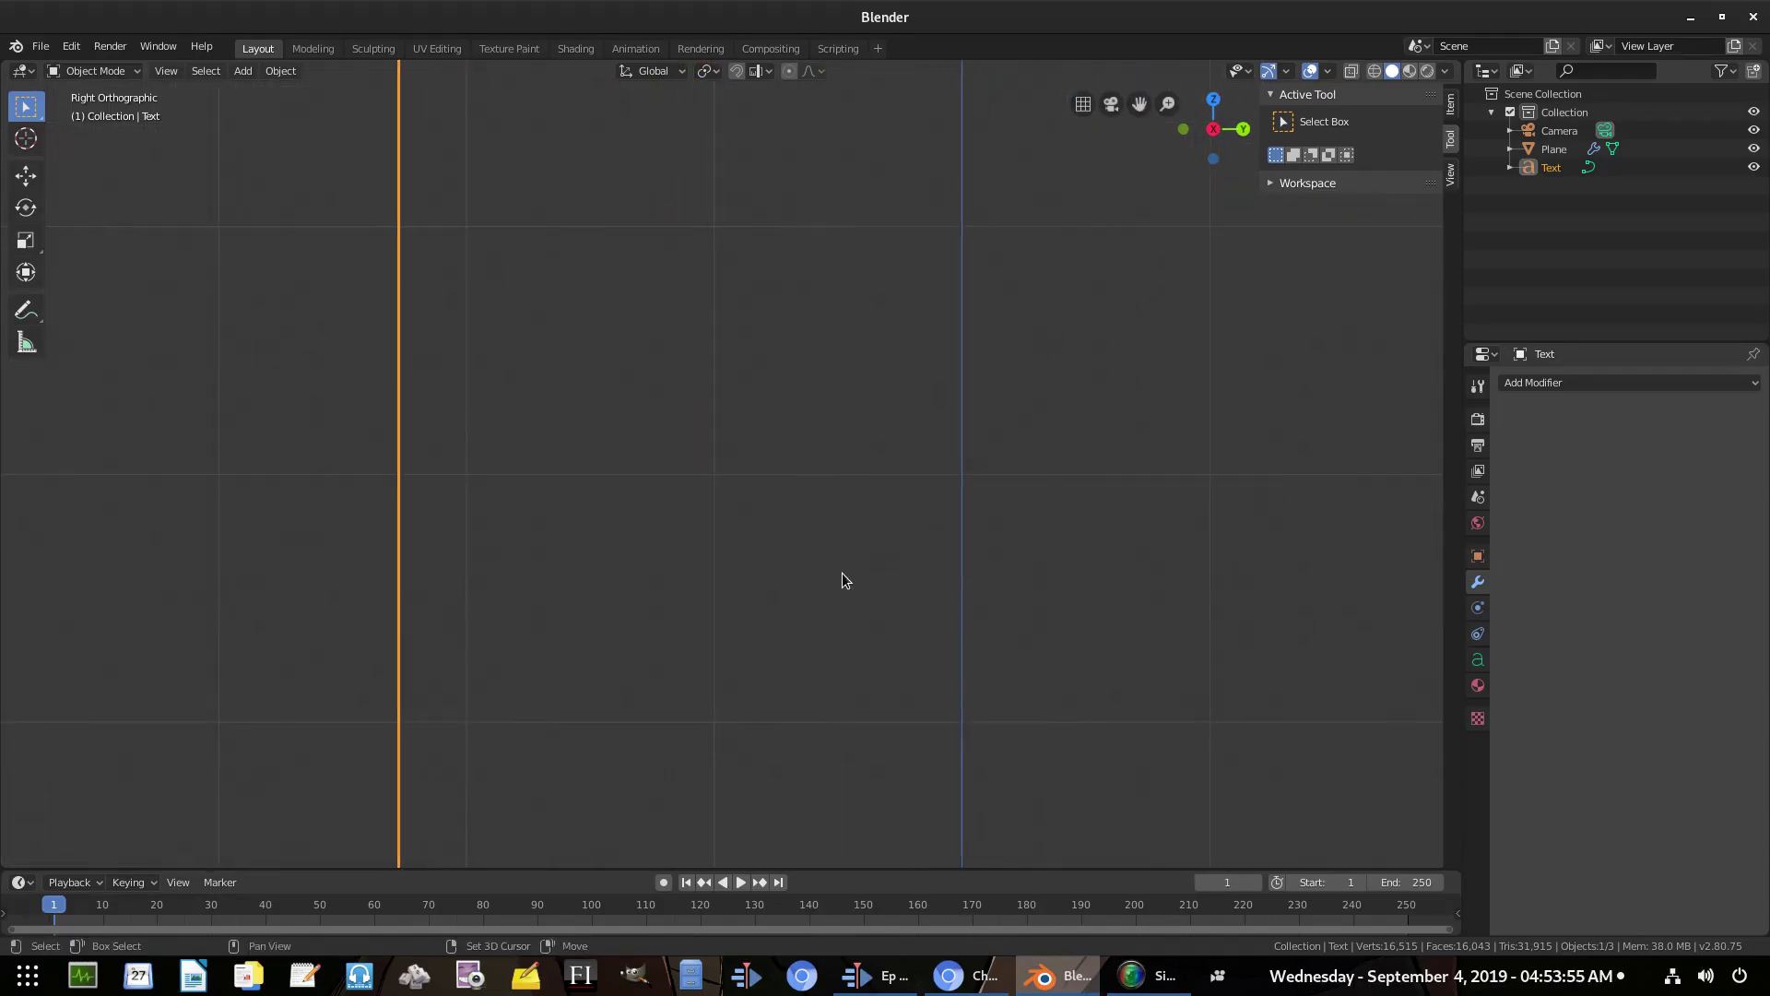
key("g")
key("y")
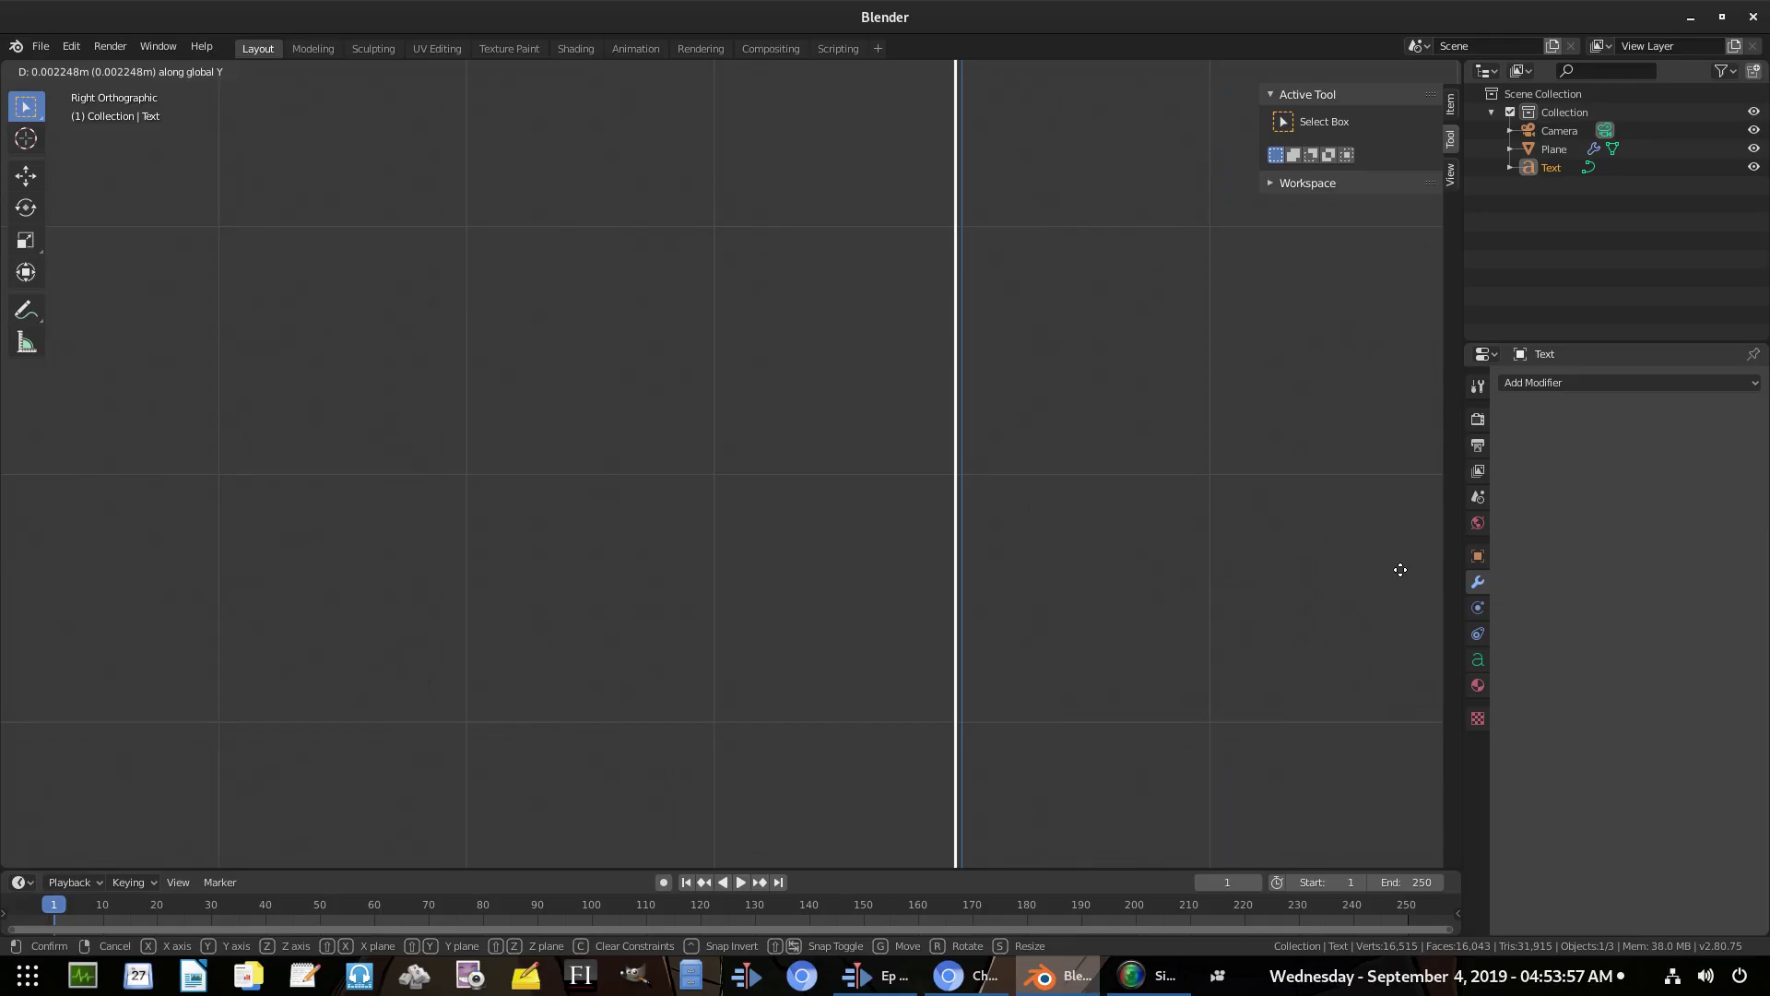
left_click(1392, 571)
Nudge the text slightly further toward the panel to narrow the remaining gap
scroll(1050, 616, "up", 5)
middle_click_drag(1021, 605, 497, 510, "shift")
scroll(497, 509, "up", 3)
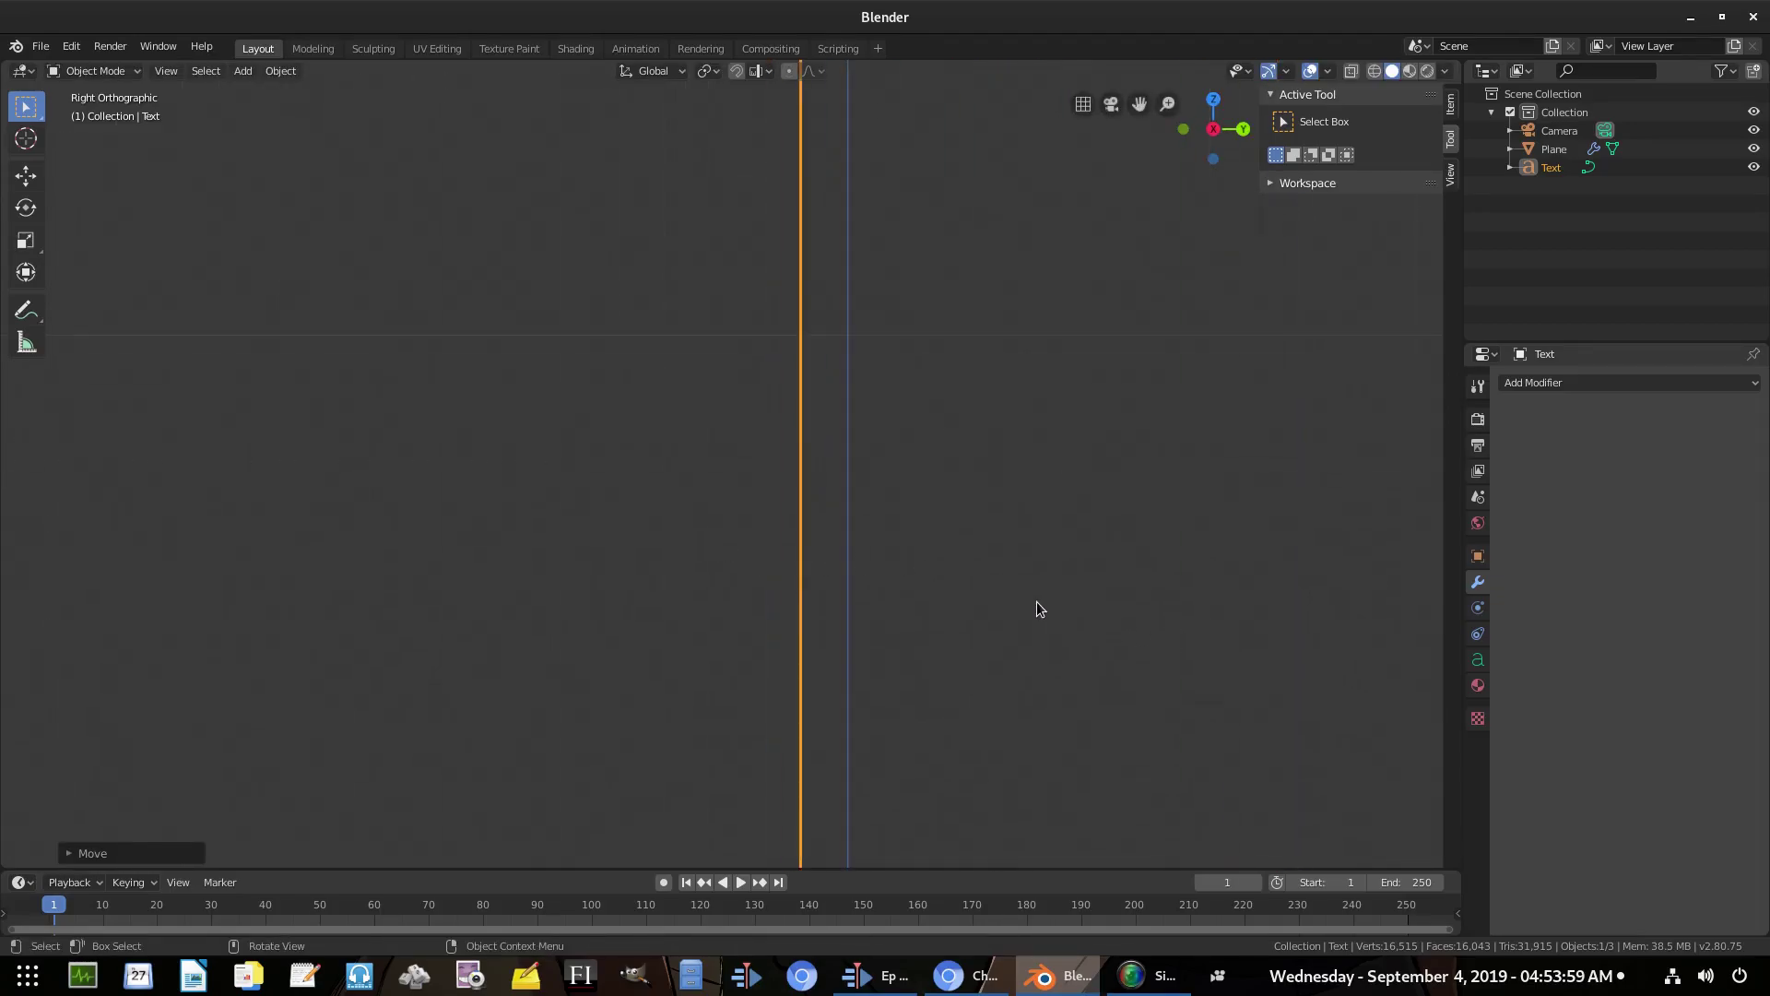
key("g")
left_click(1071, 601)
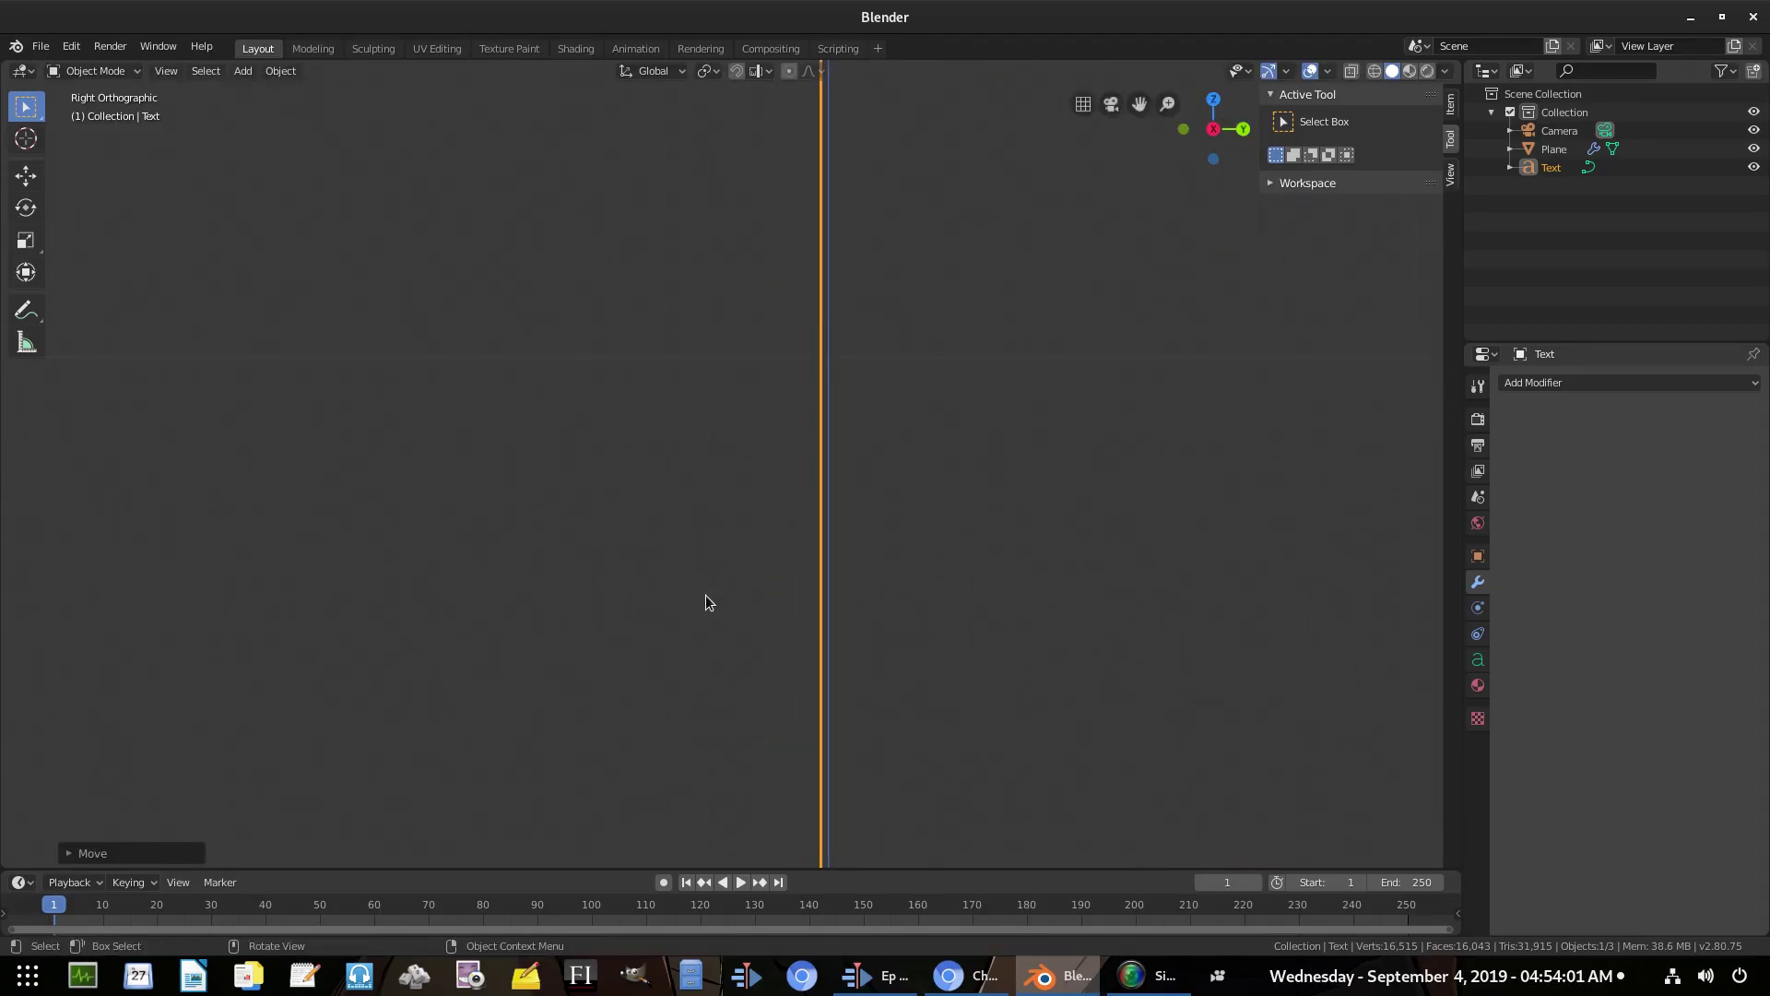
Move the text about -0.0005 m along the Y axis, slightly away from the panel
middle_click_drag(707, 603, 388, 490)
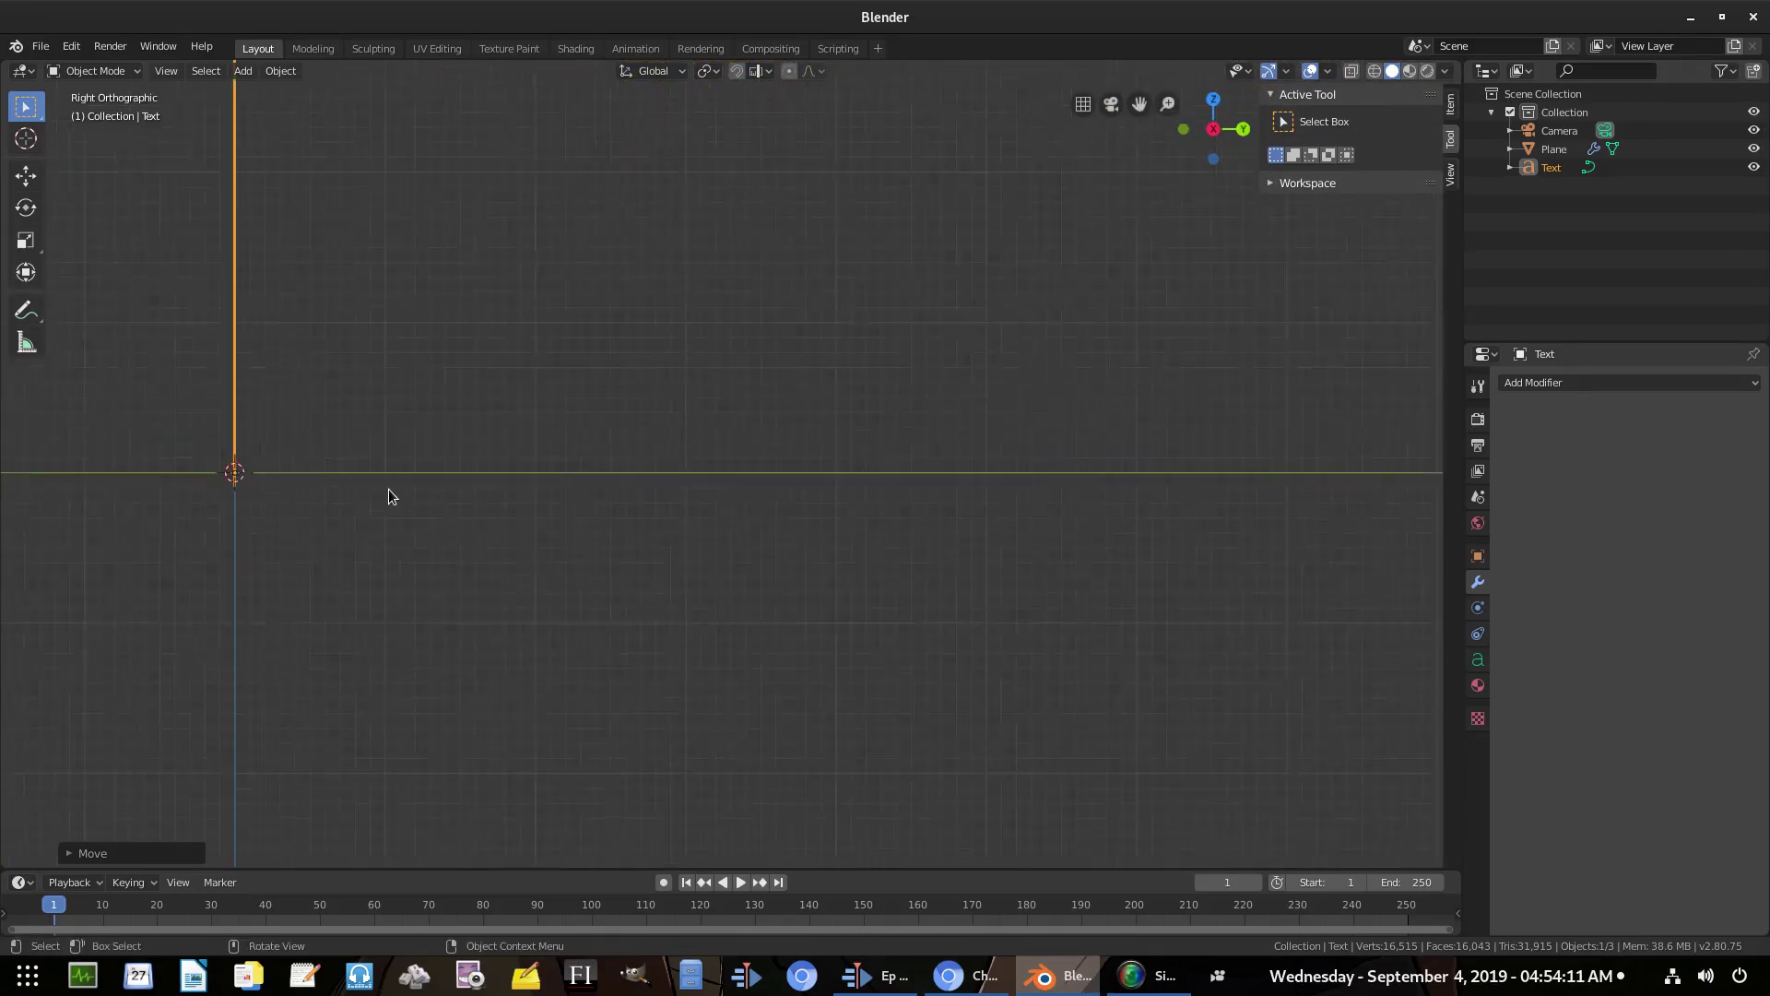
scroll(389, 490, "up", 1)
middle_click_drag(335, 351, 898, 599, "shift")
scroll(898, 600, "up", 13)
middle_click_drag(718, 453, 1132, 567, "shift")
scroll(968, 568, "up", 10)
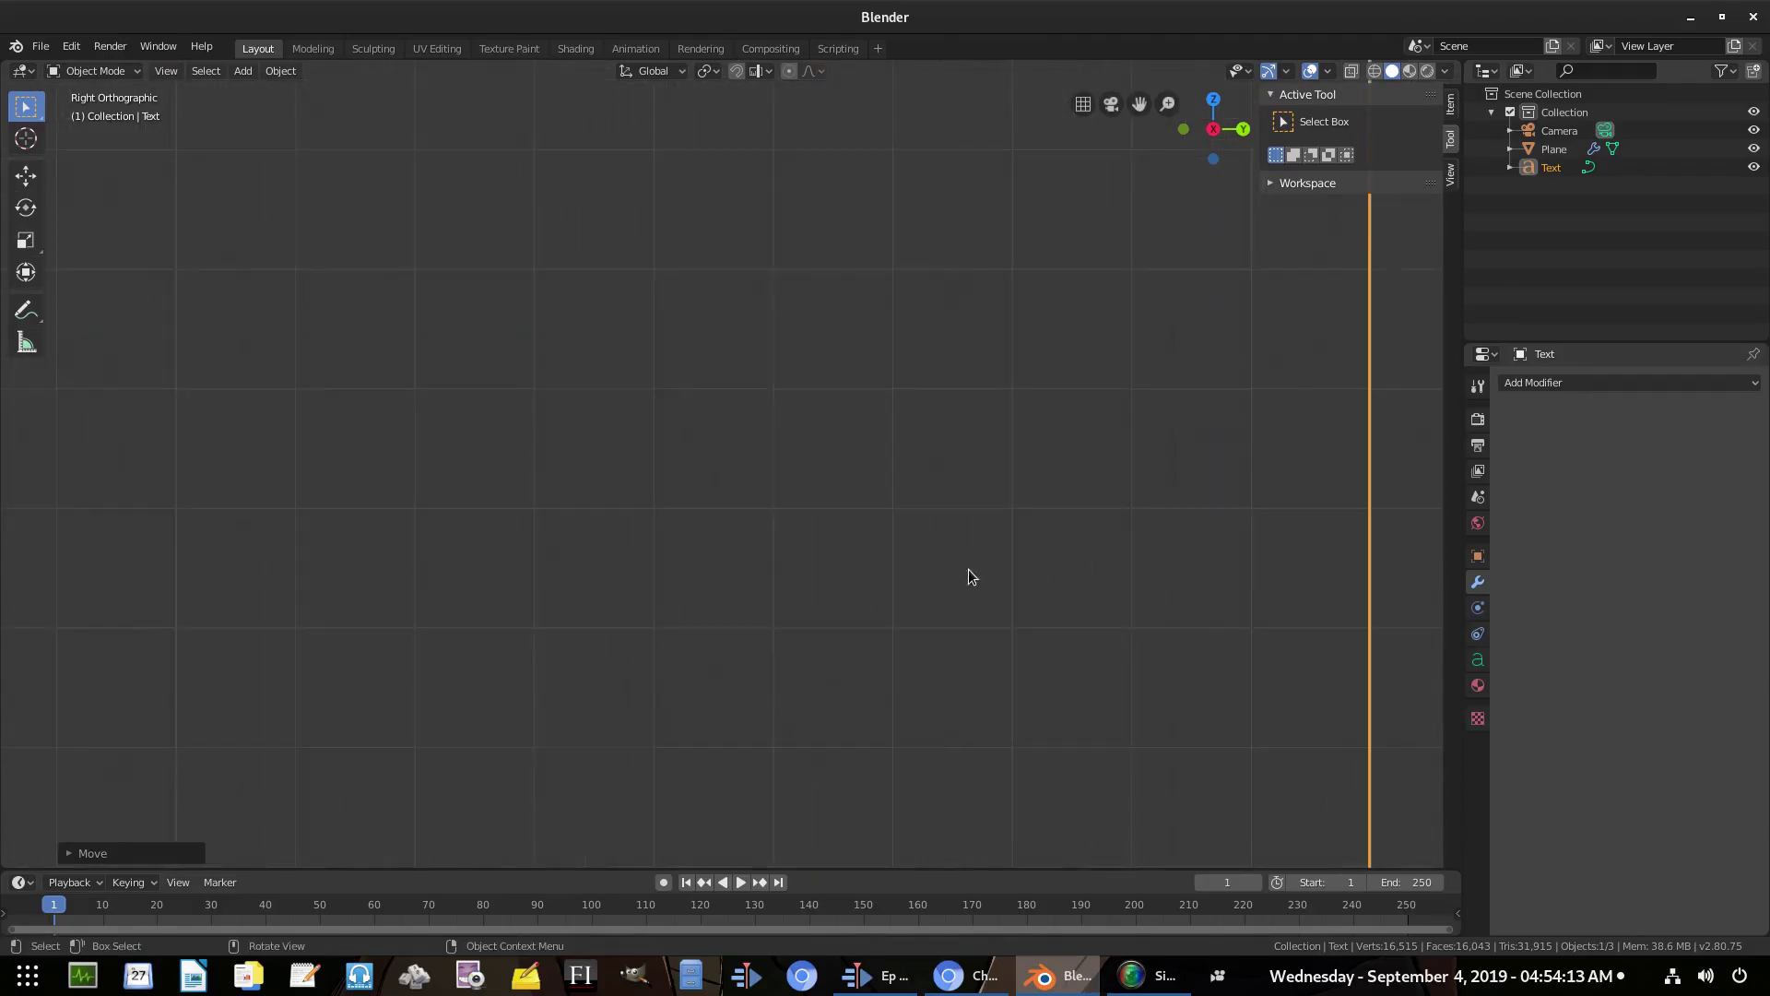
middle_click_drag(969, 577, 988, 546, "shift")
key("g")
key("y")
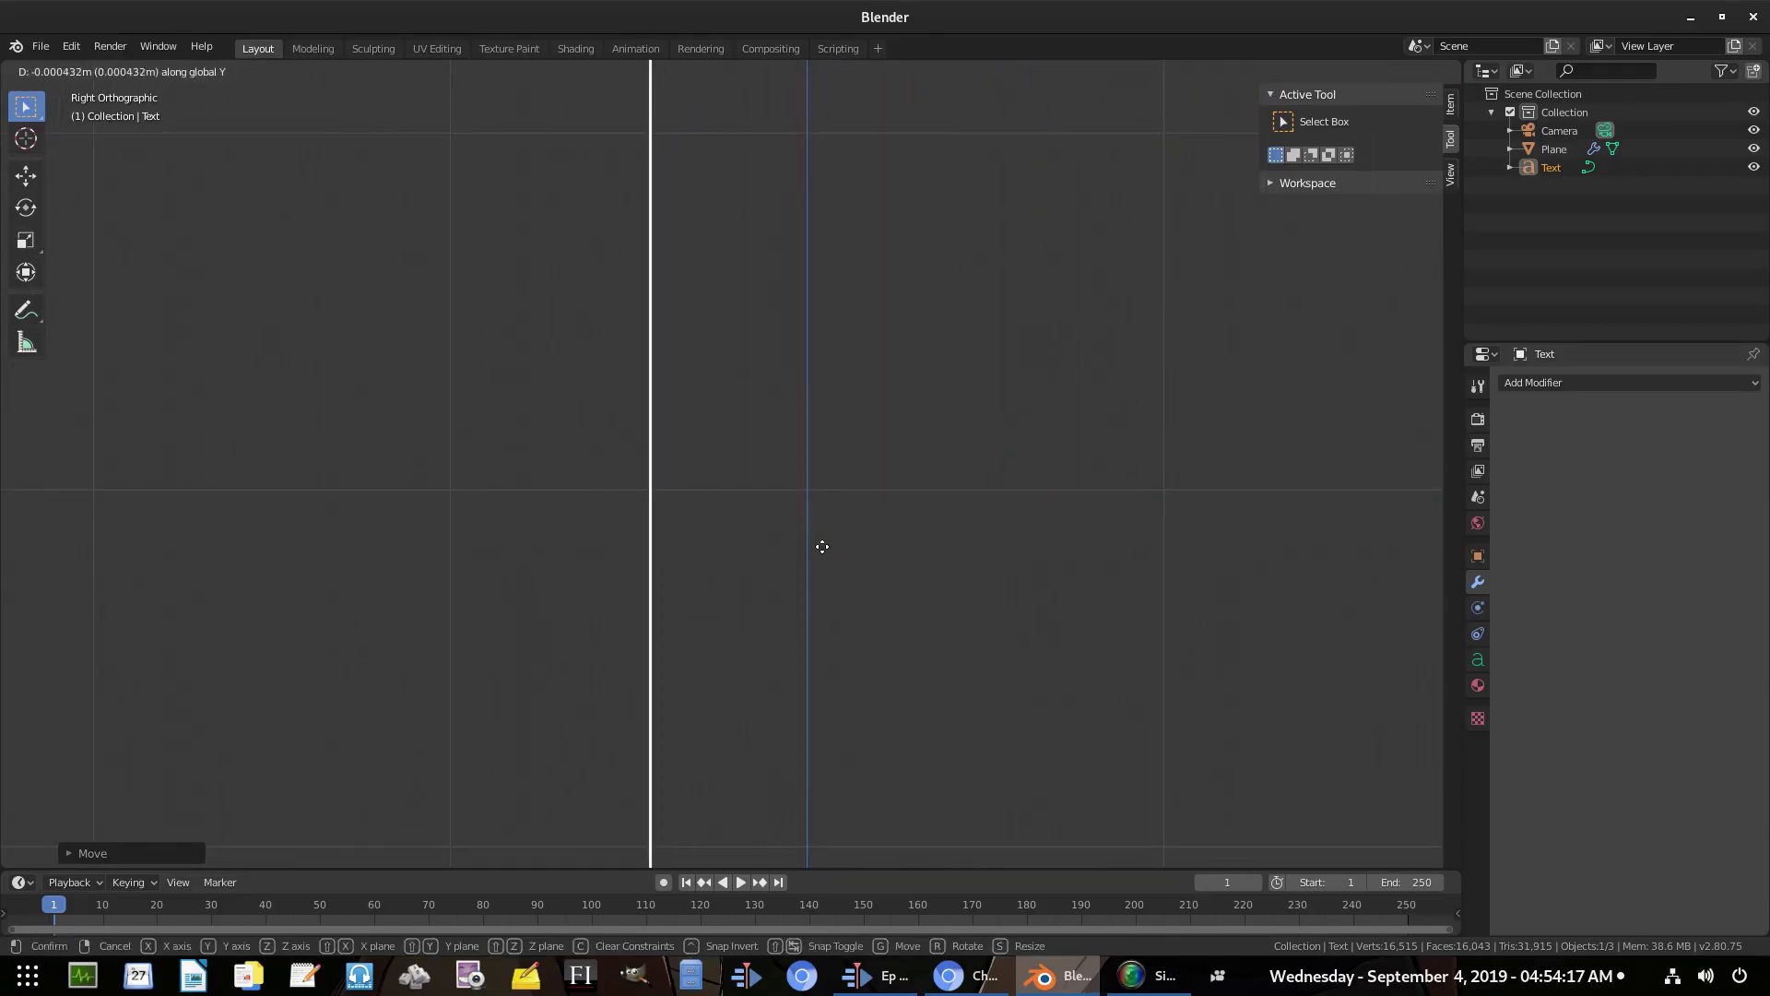
left_click(813, 551)
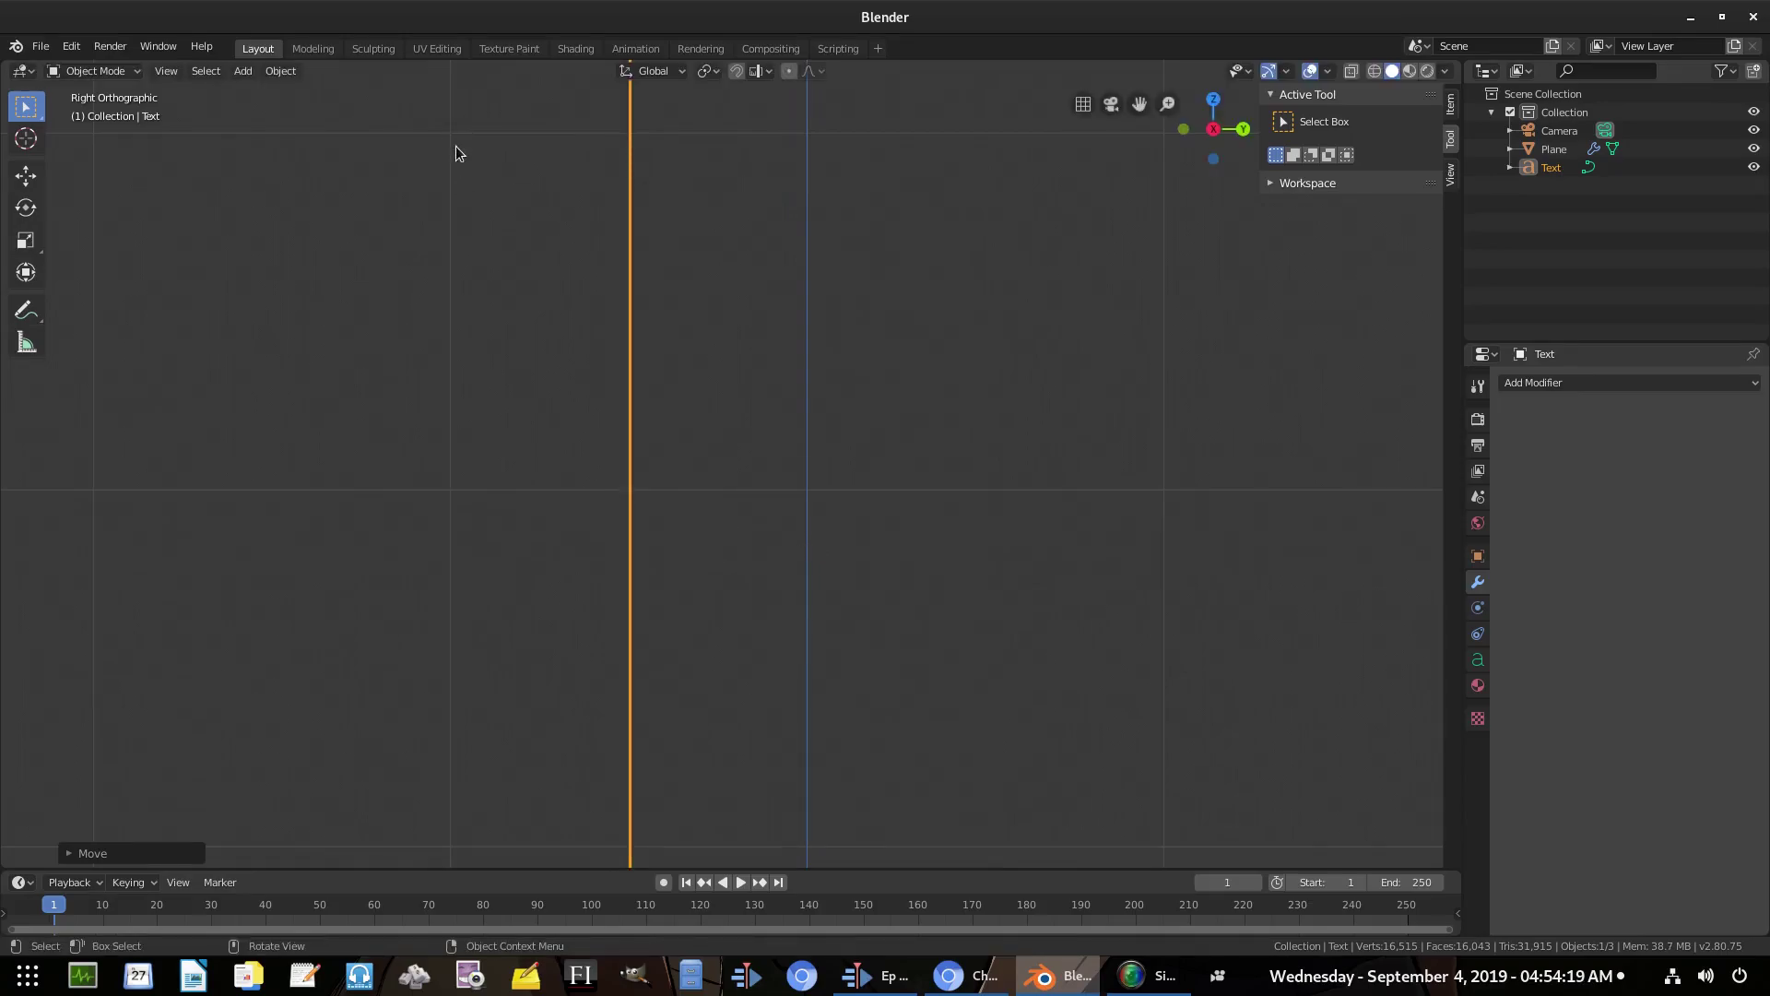
Set the text's horizontal paragraph alignment to Center
scroll(826, 682, "down", 5)
middle_click_drag(826, 682, 922, 724)
scroll(837, 760, "down", 12)
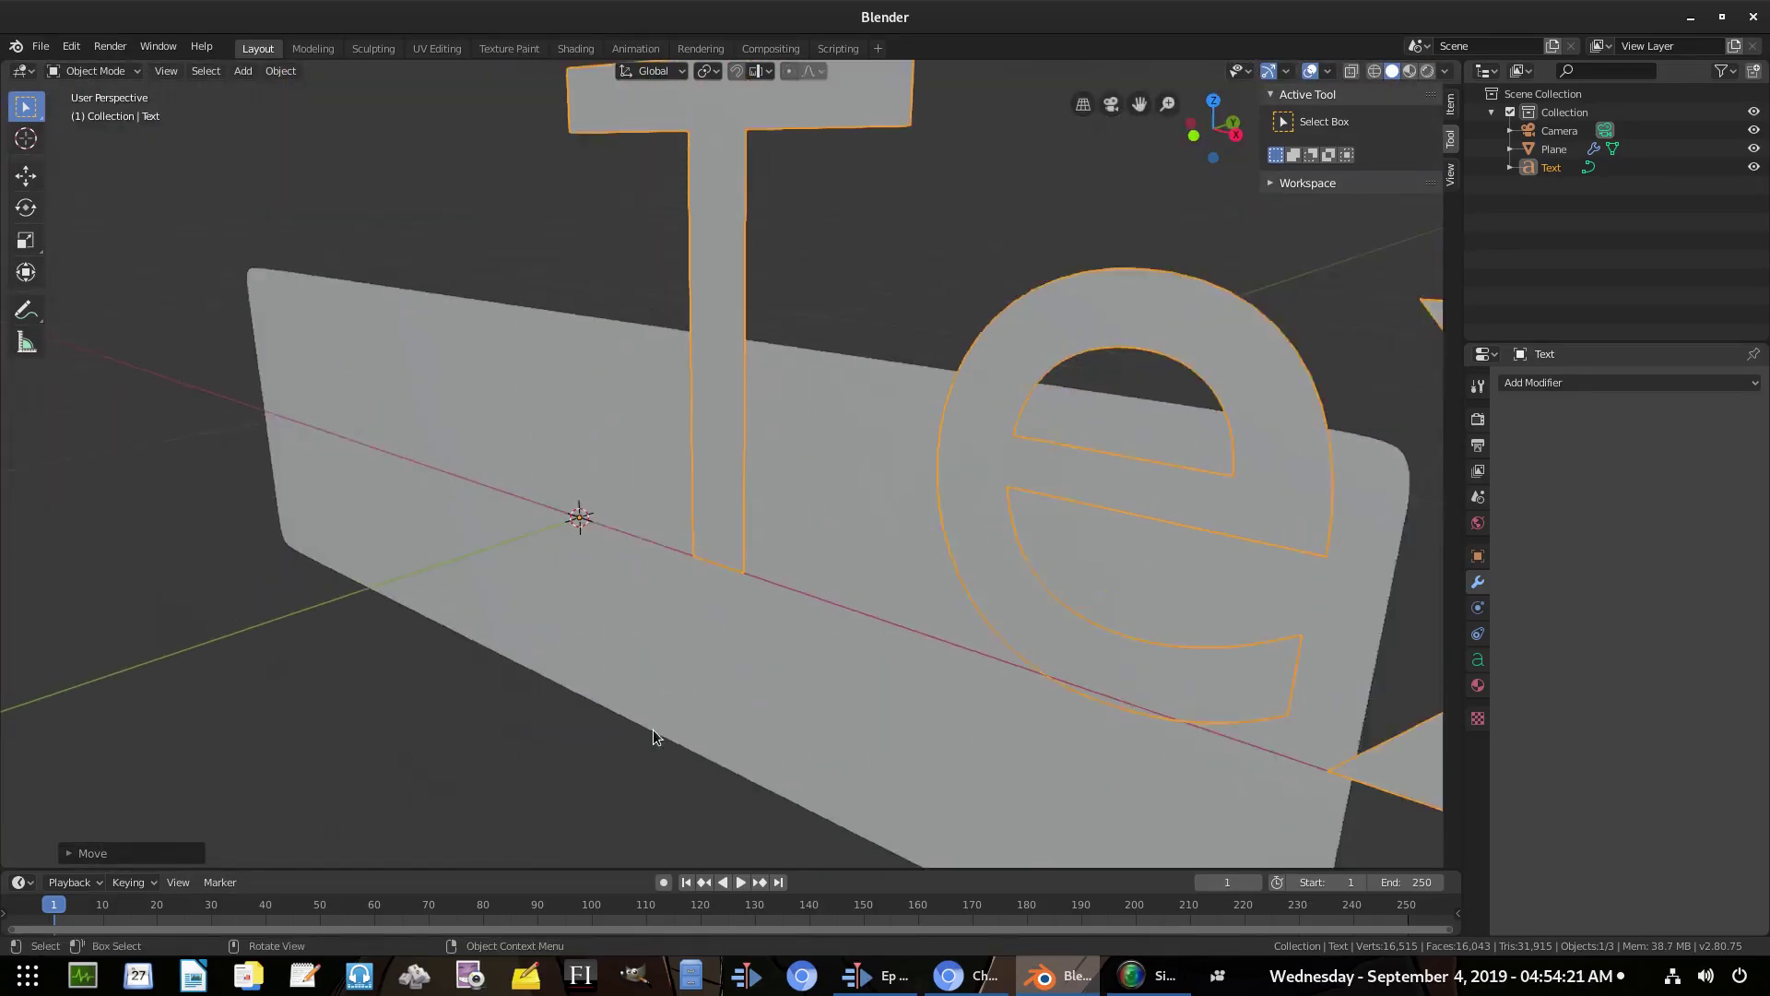
middle_click_drag(653, 735, 763, 695)
scroll(762, 695, "down", 4)
left_click(1478, 660)
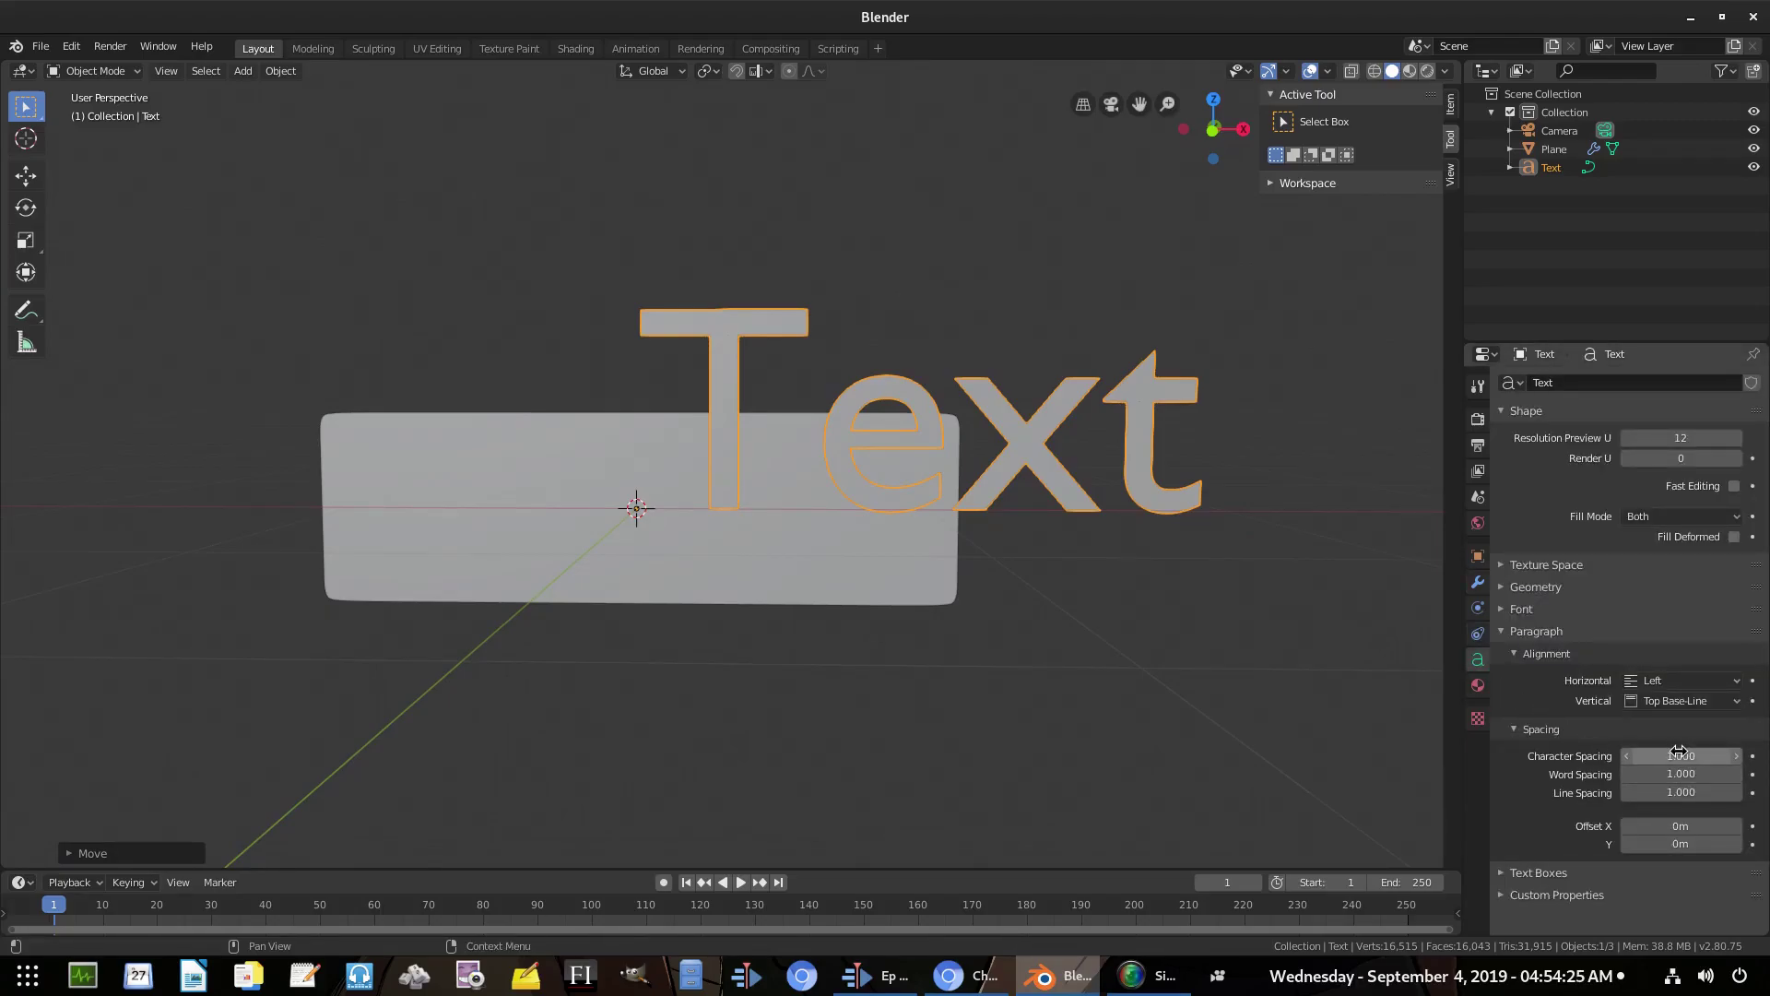
left_click(1683, 681)
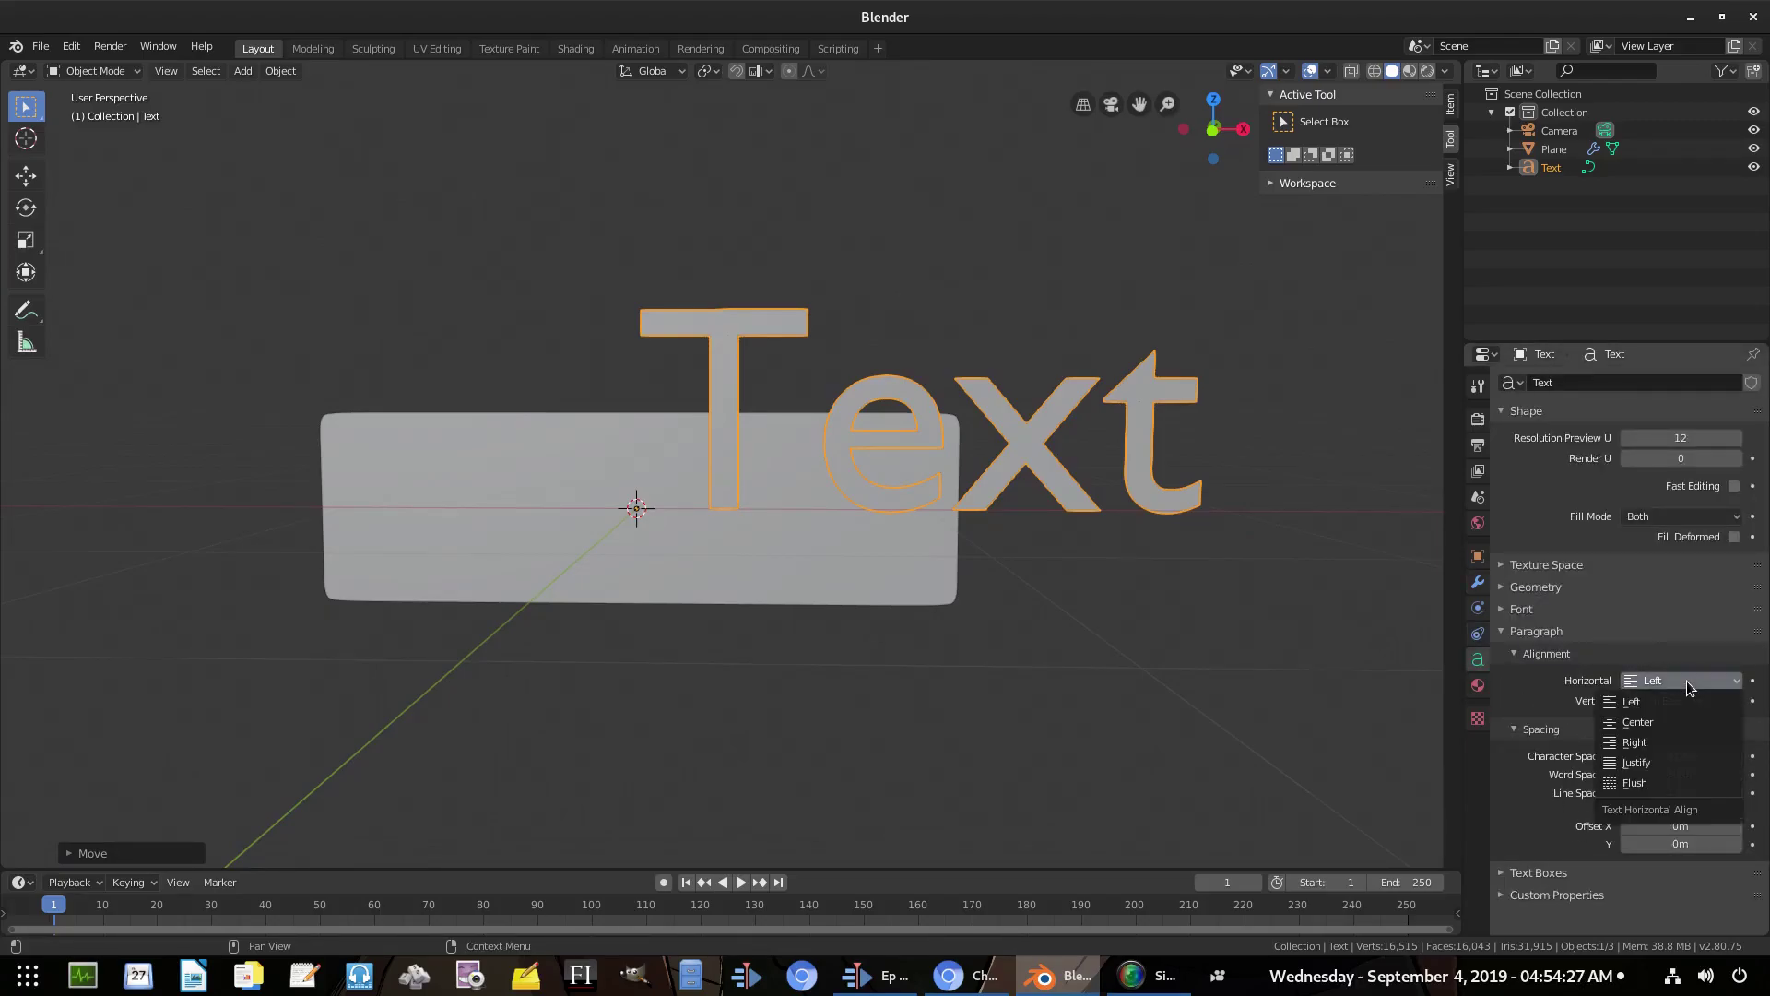
left_click(1637, 722)
Change the text's regular font to Galyon-Bold
middle_click_drag(959, 590, 1000, 578)
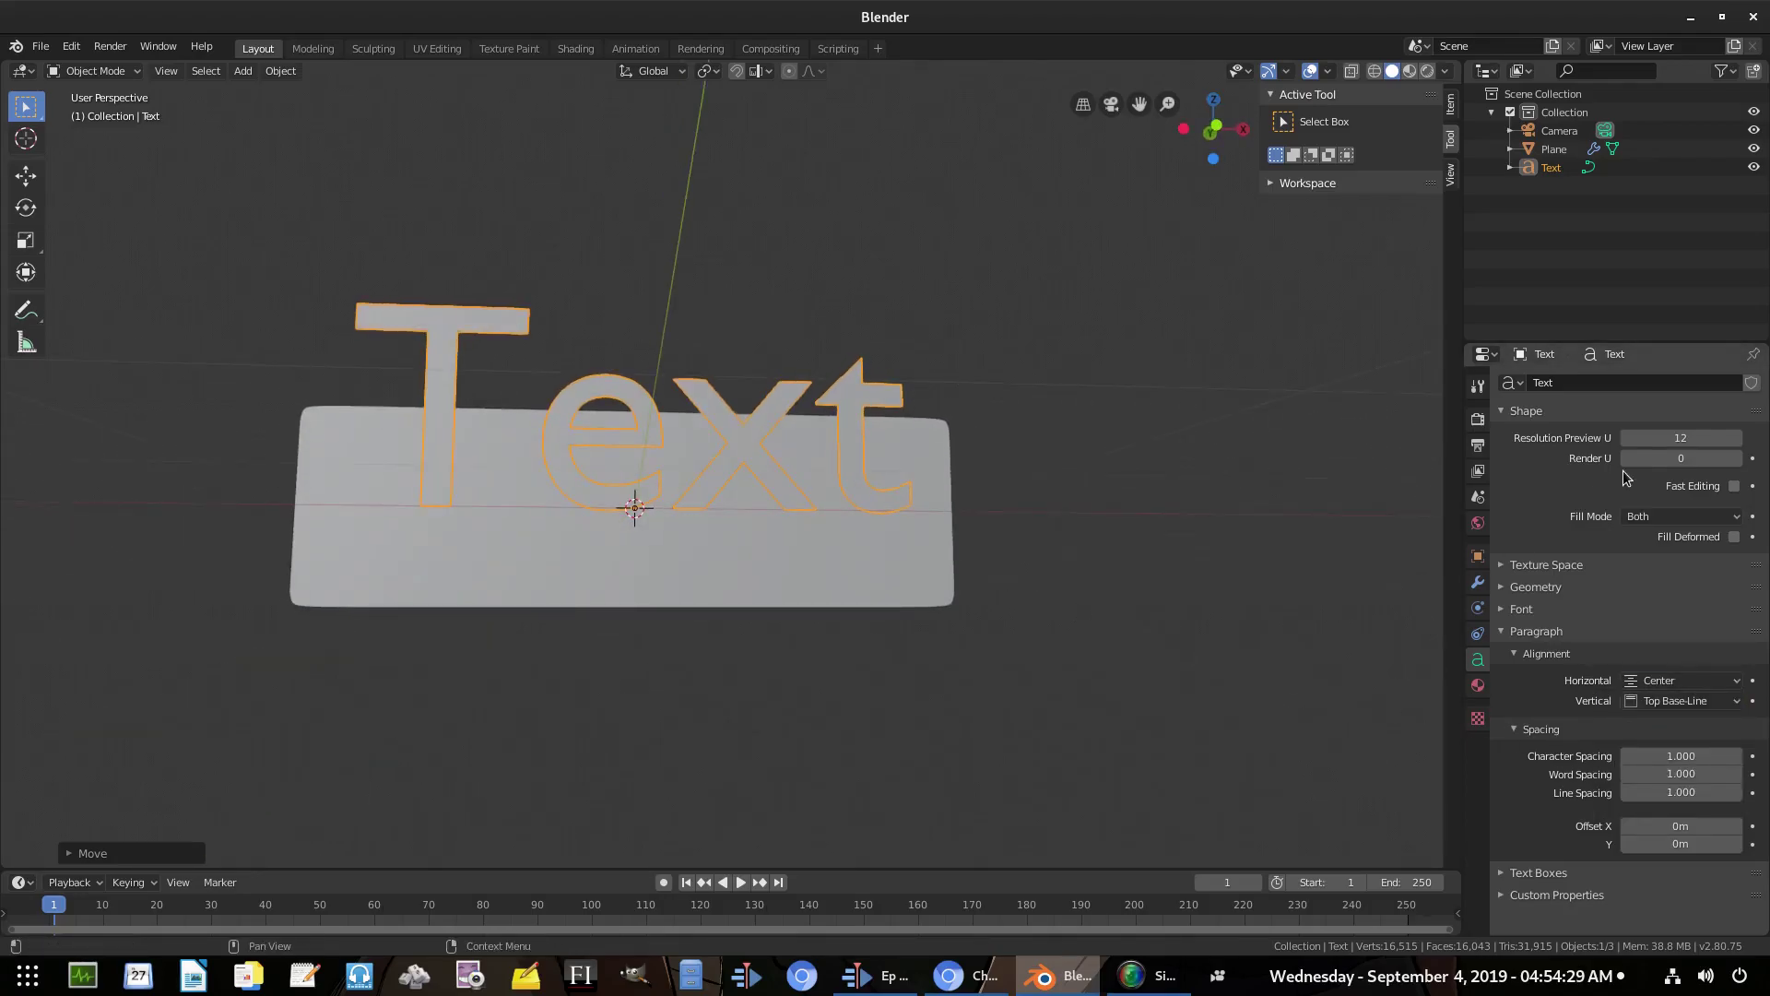
left_click(1538, 608)
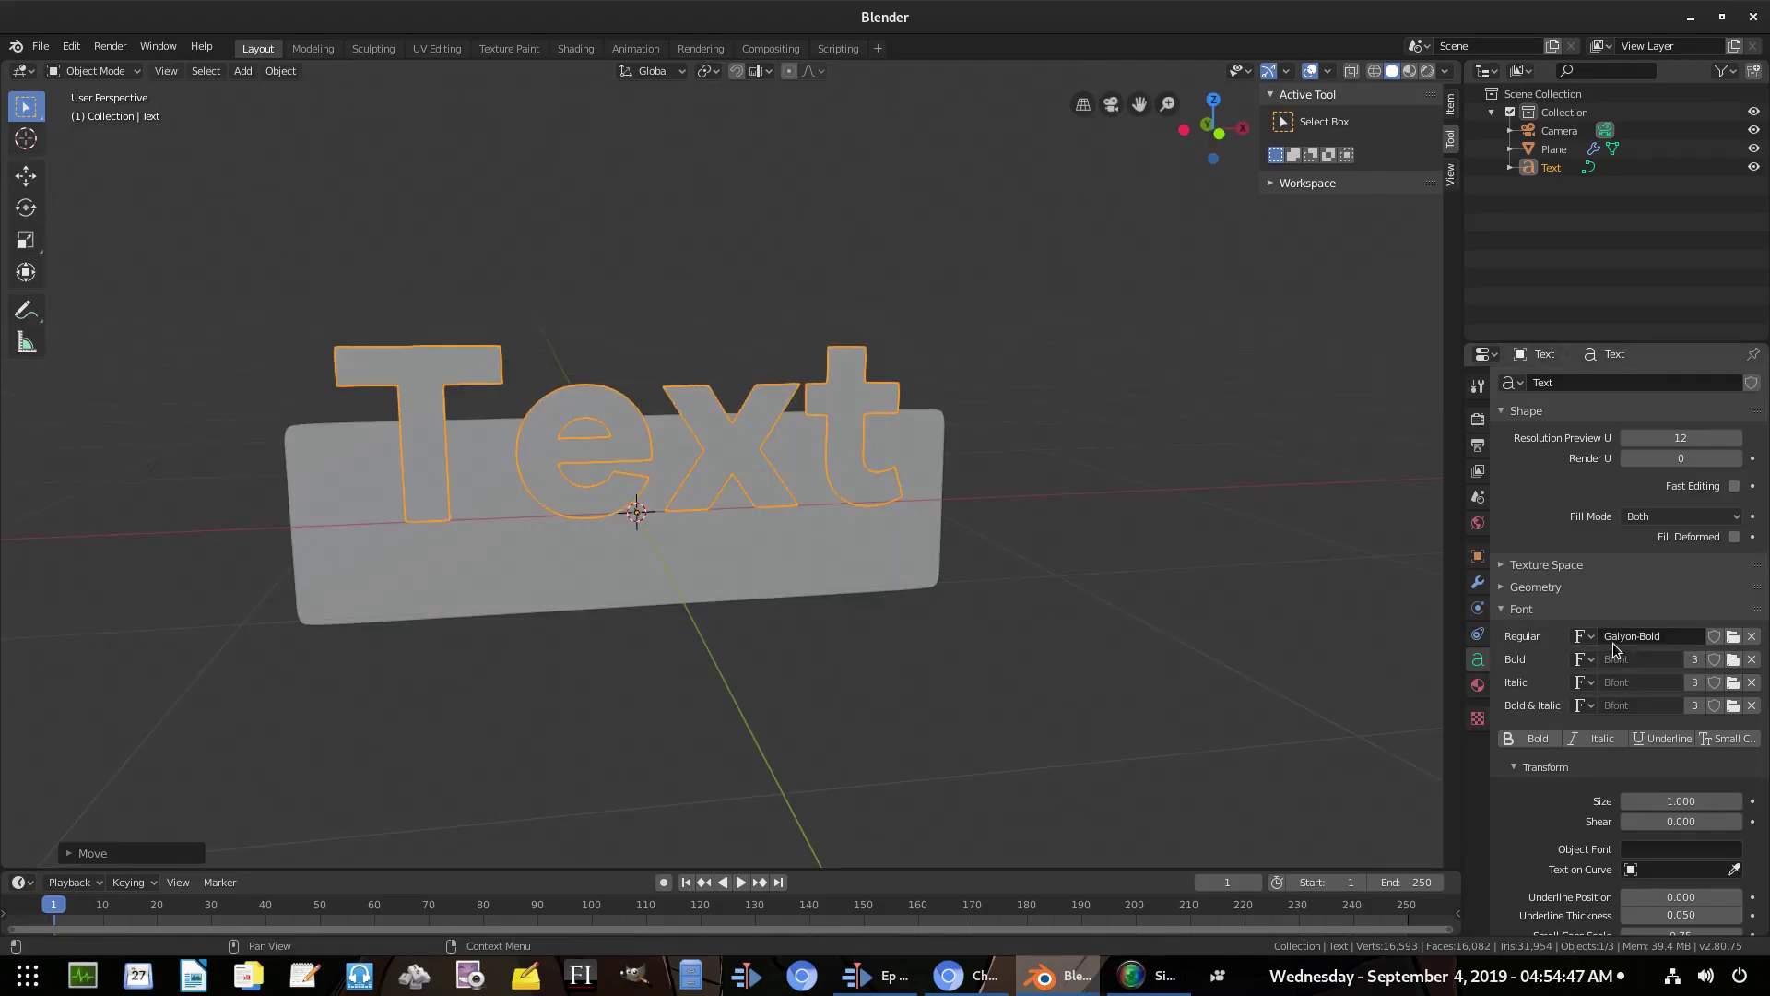
middle_click_drag(739, 645, 1002, 608)
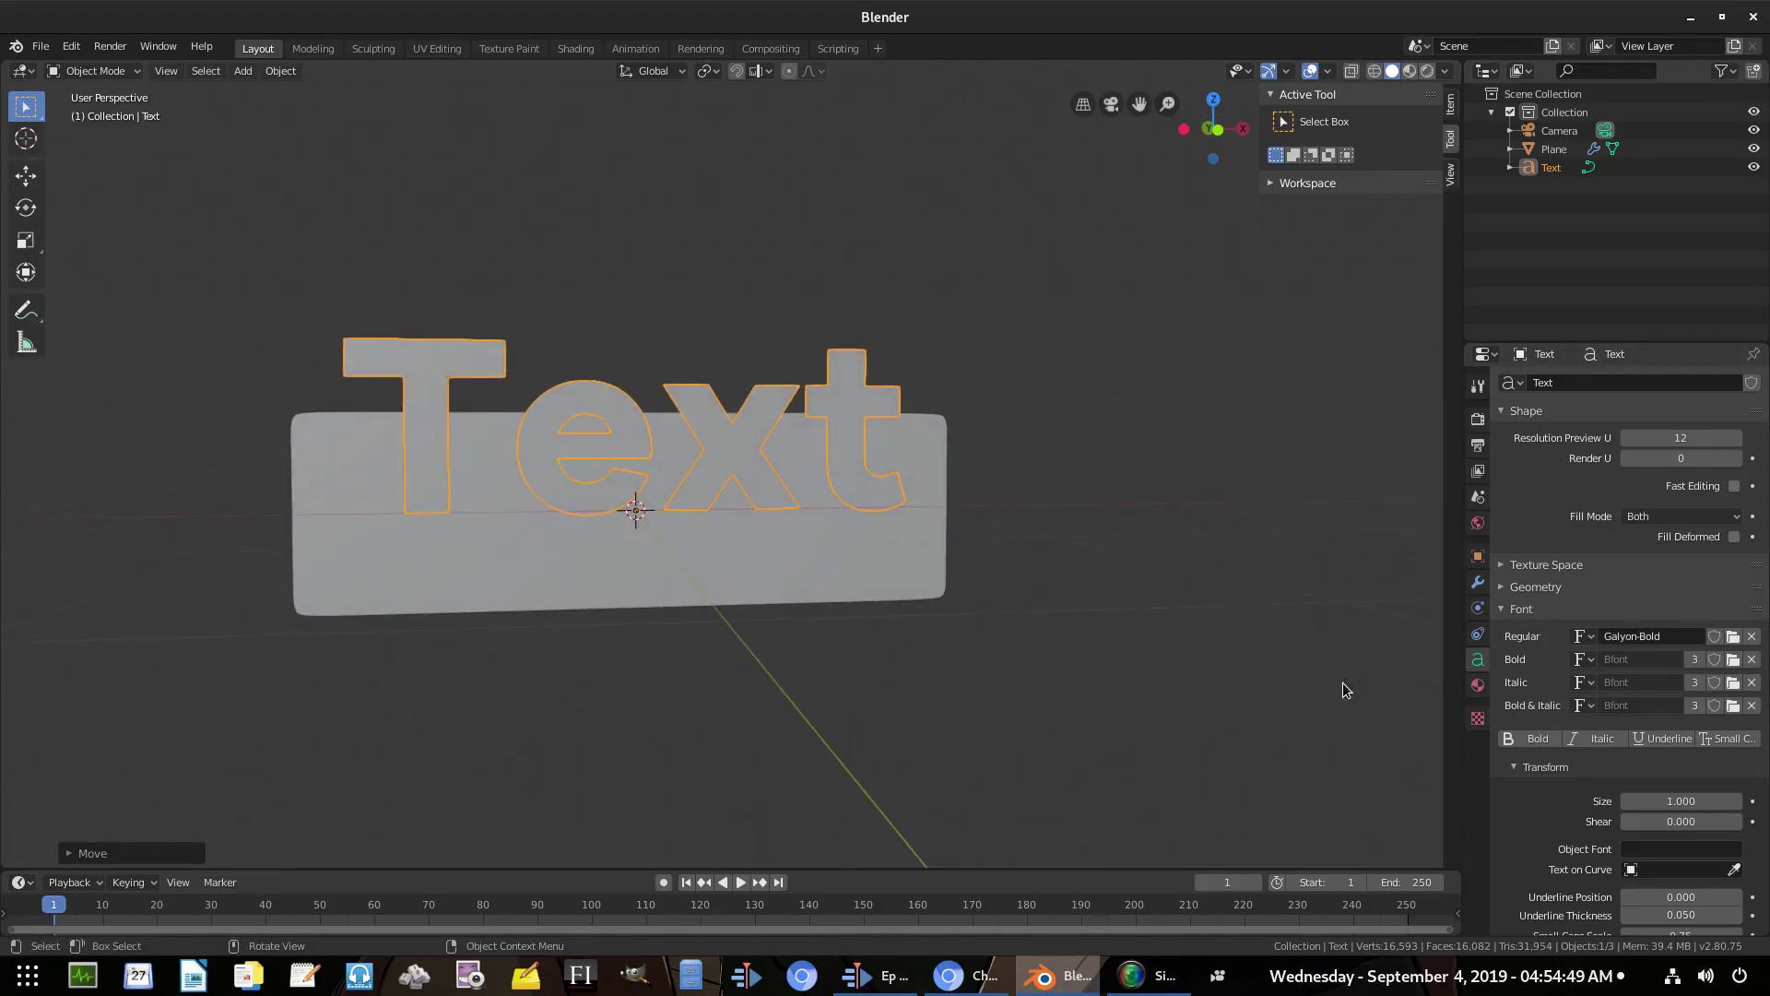
Set the text's Y offset to -0.2 m and scale the text down to about 40% of the panel's width
scroll(1701, 729, "down", 8)
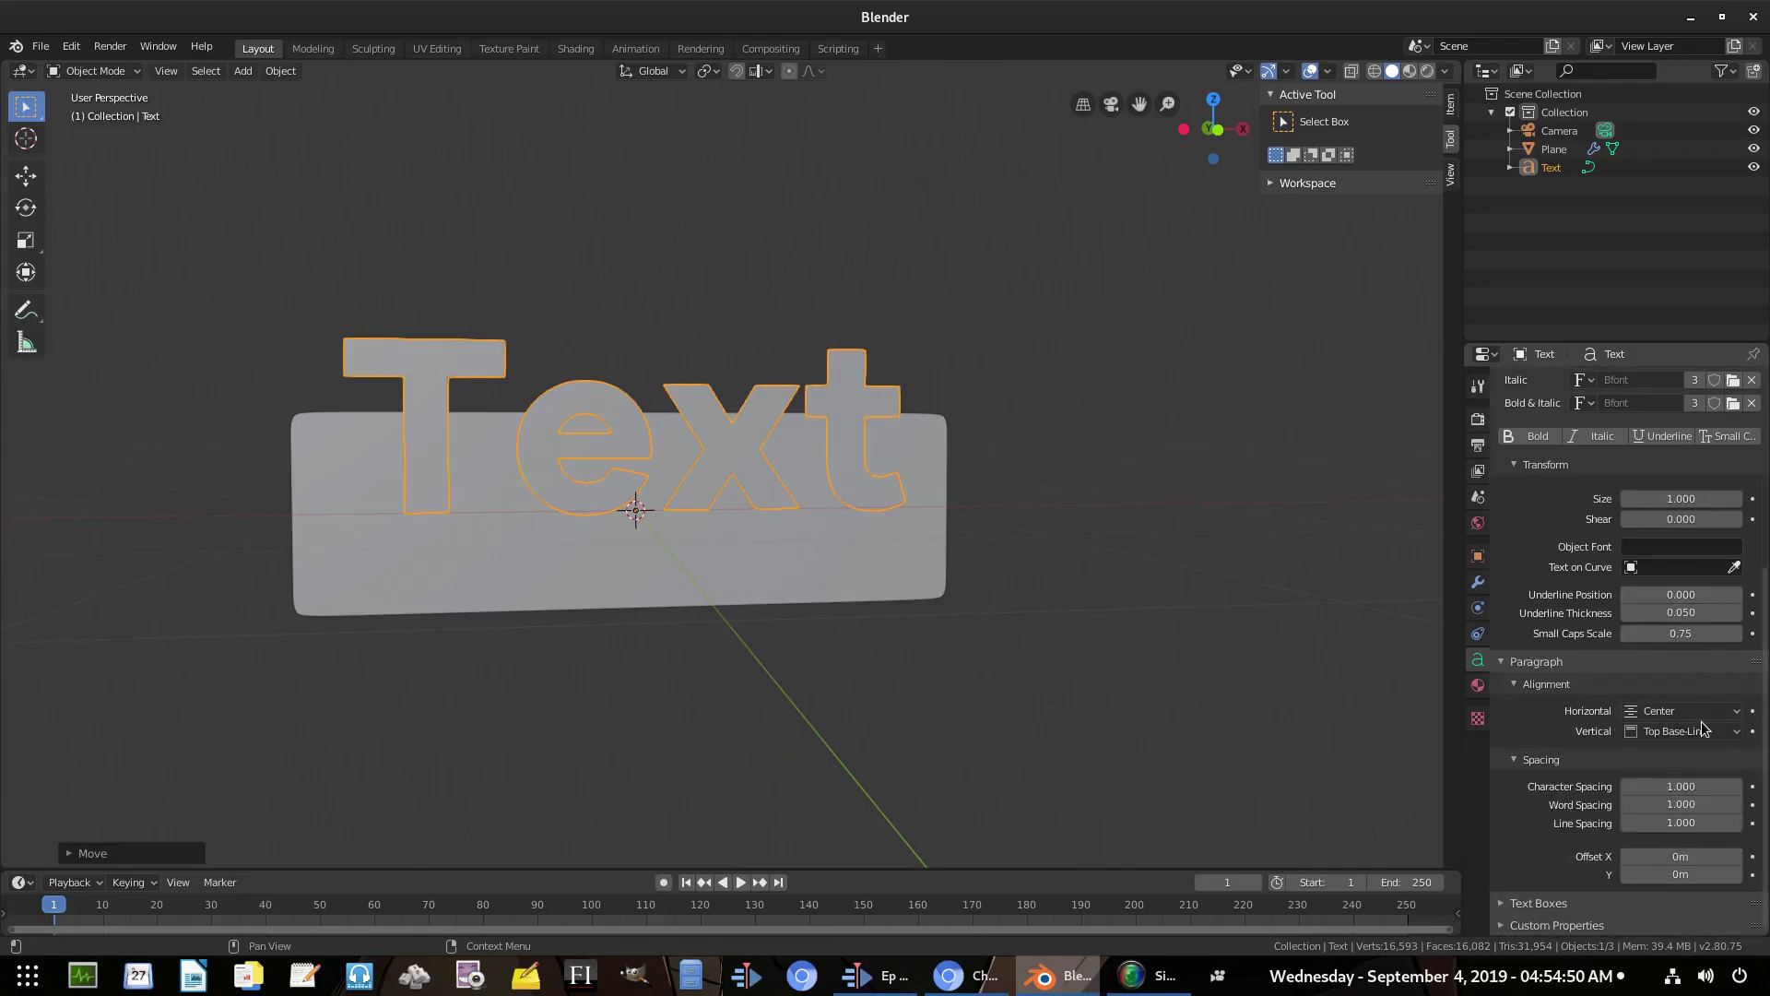
left_click(1626, 876)
left_click(1626, 876)
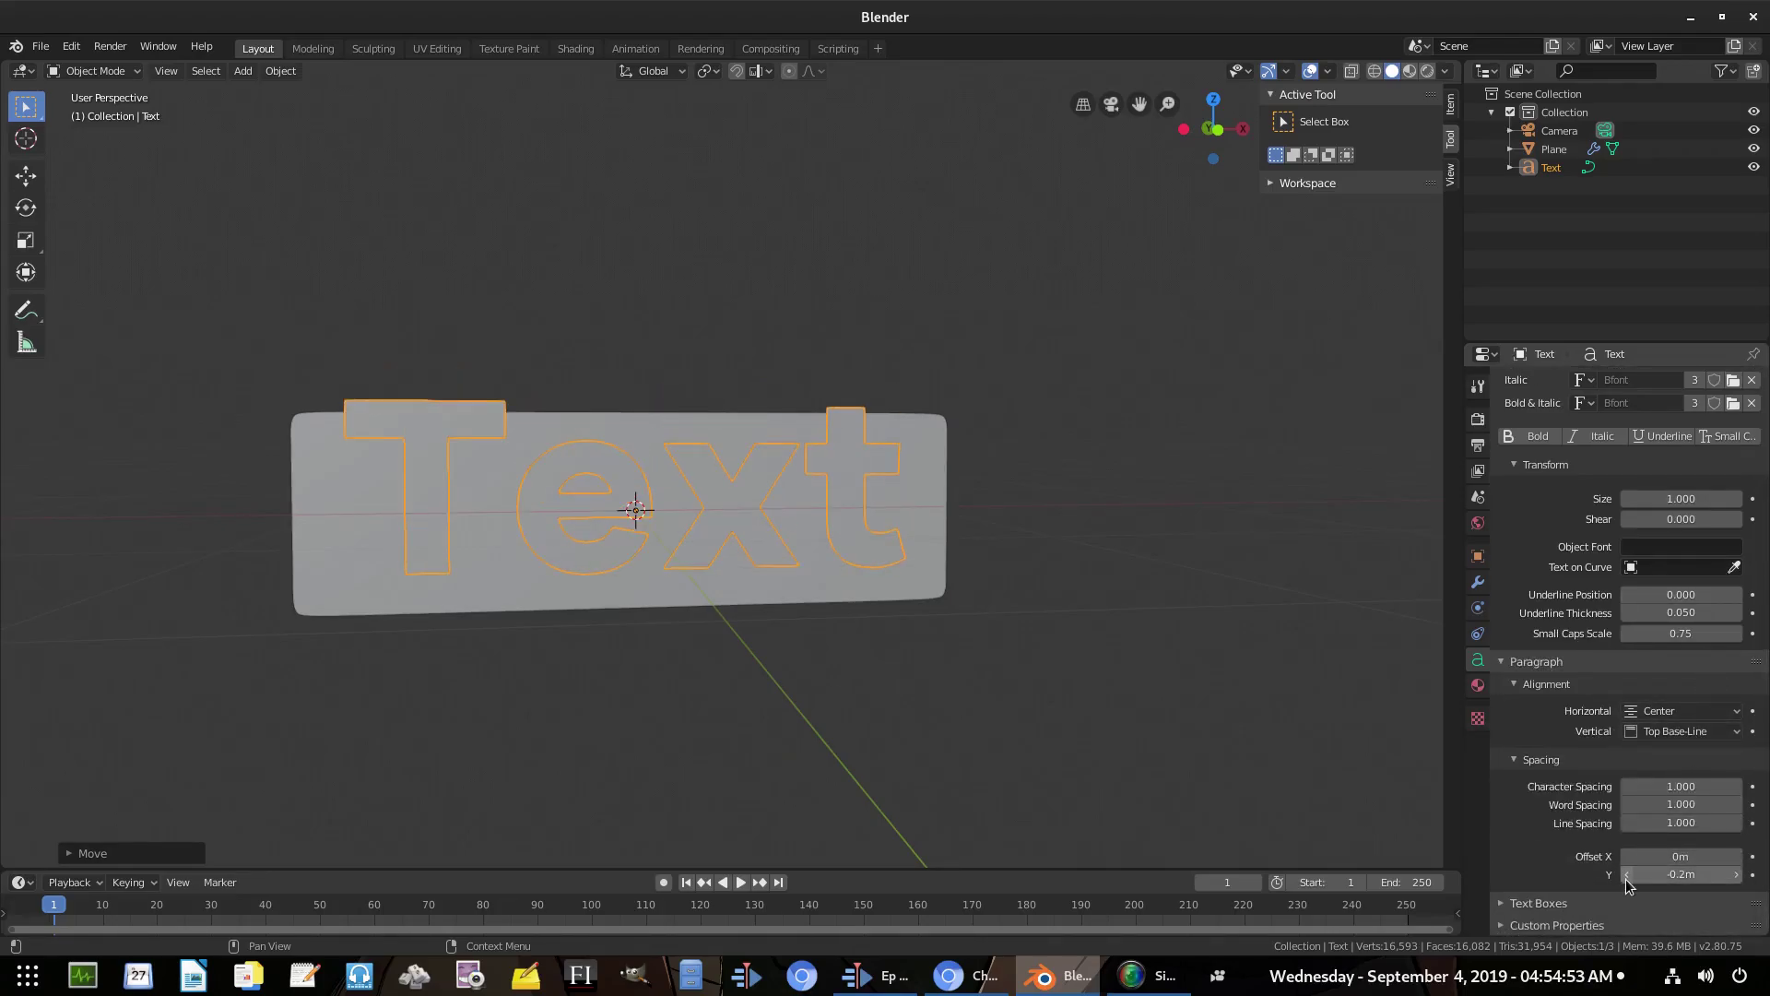
key("s")
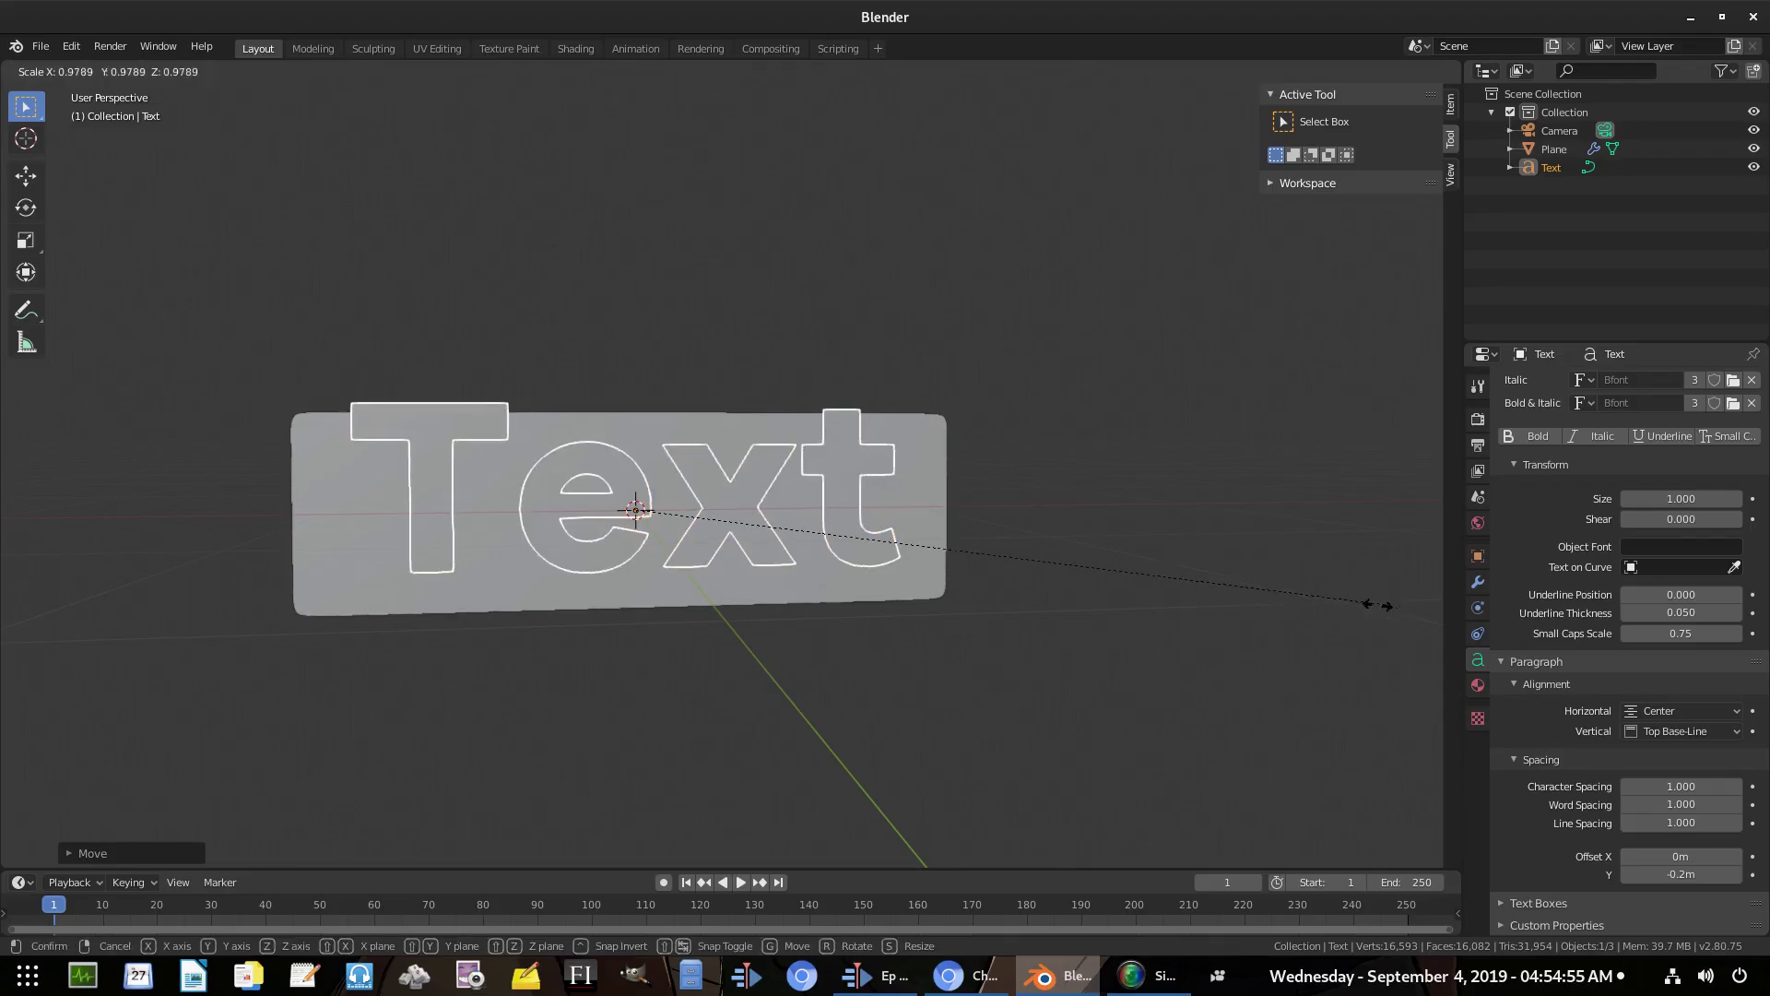
left_click(972, 544)
middle_click_drag(972, 544, 739, 541)
Fine-tune the text's Y offset, trying -0.25 m and settling on -0.26 m, to center it vertically on the panel
left_click(1664, 876)
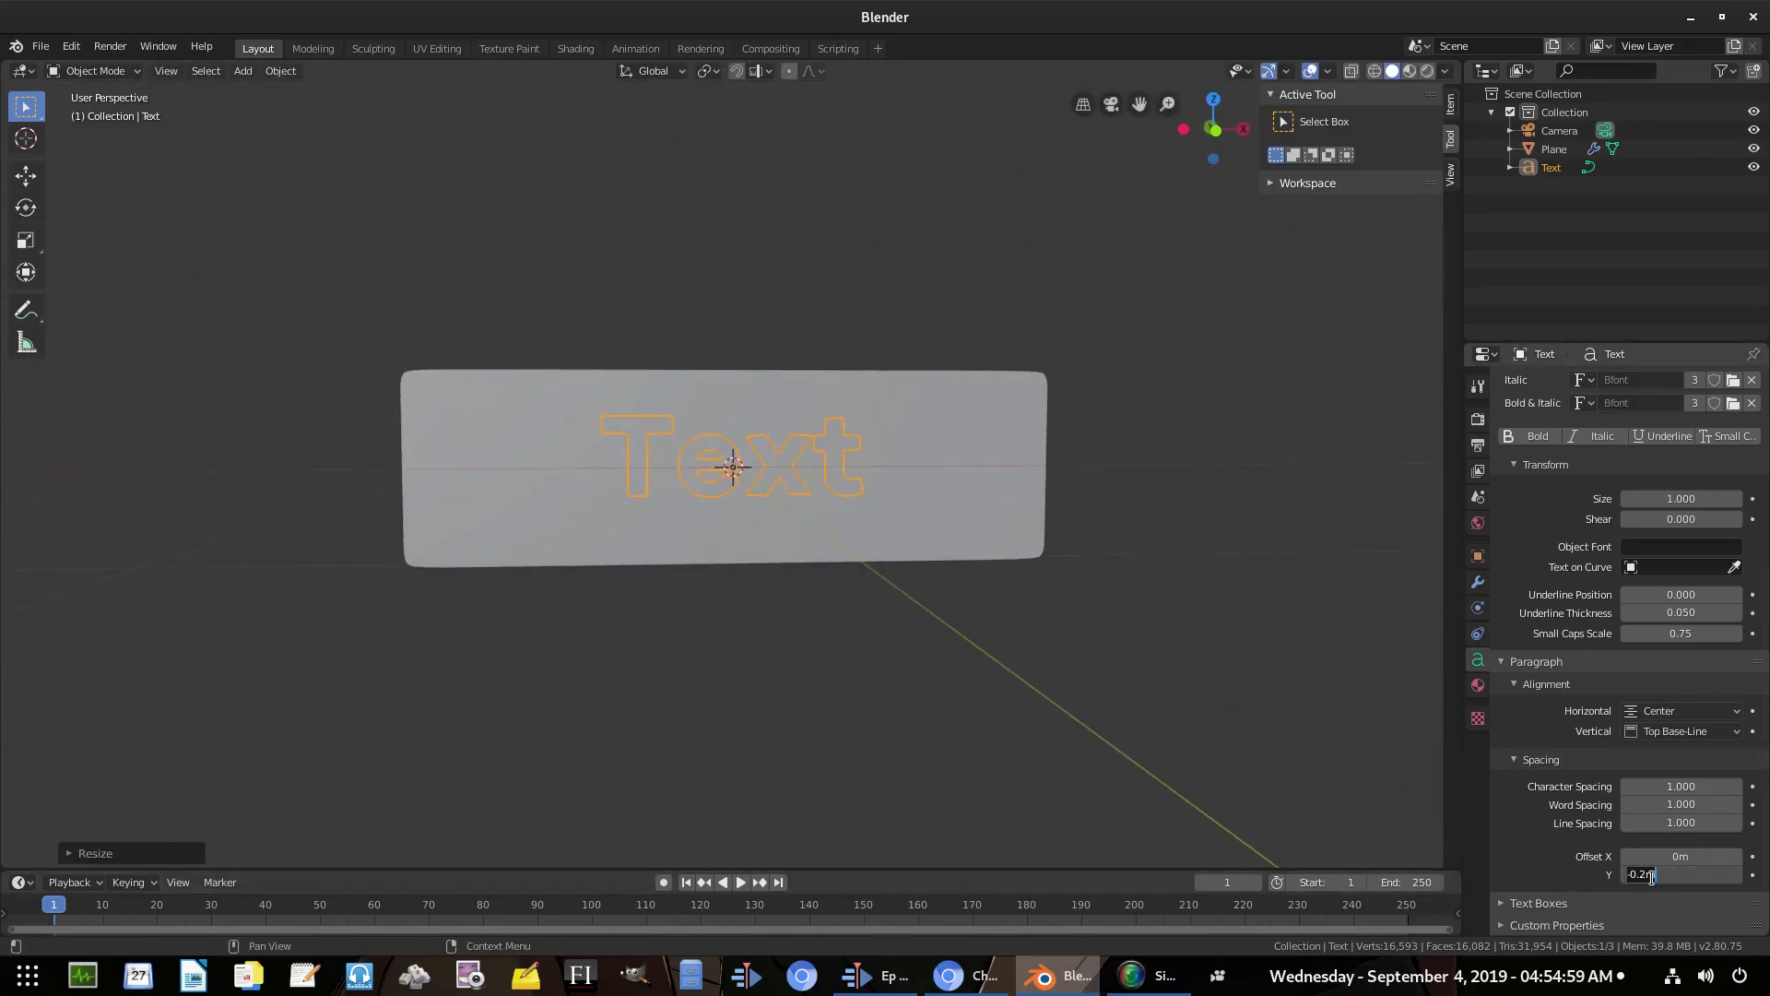
key("Return")
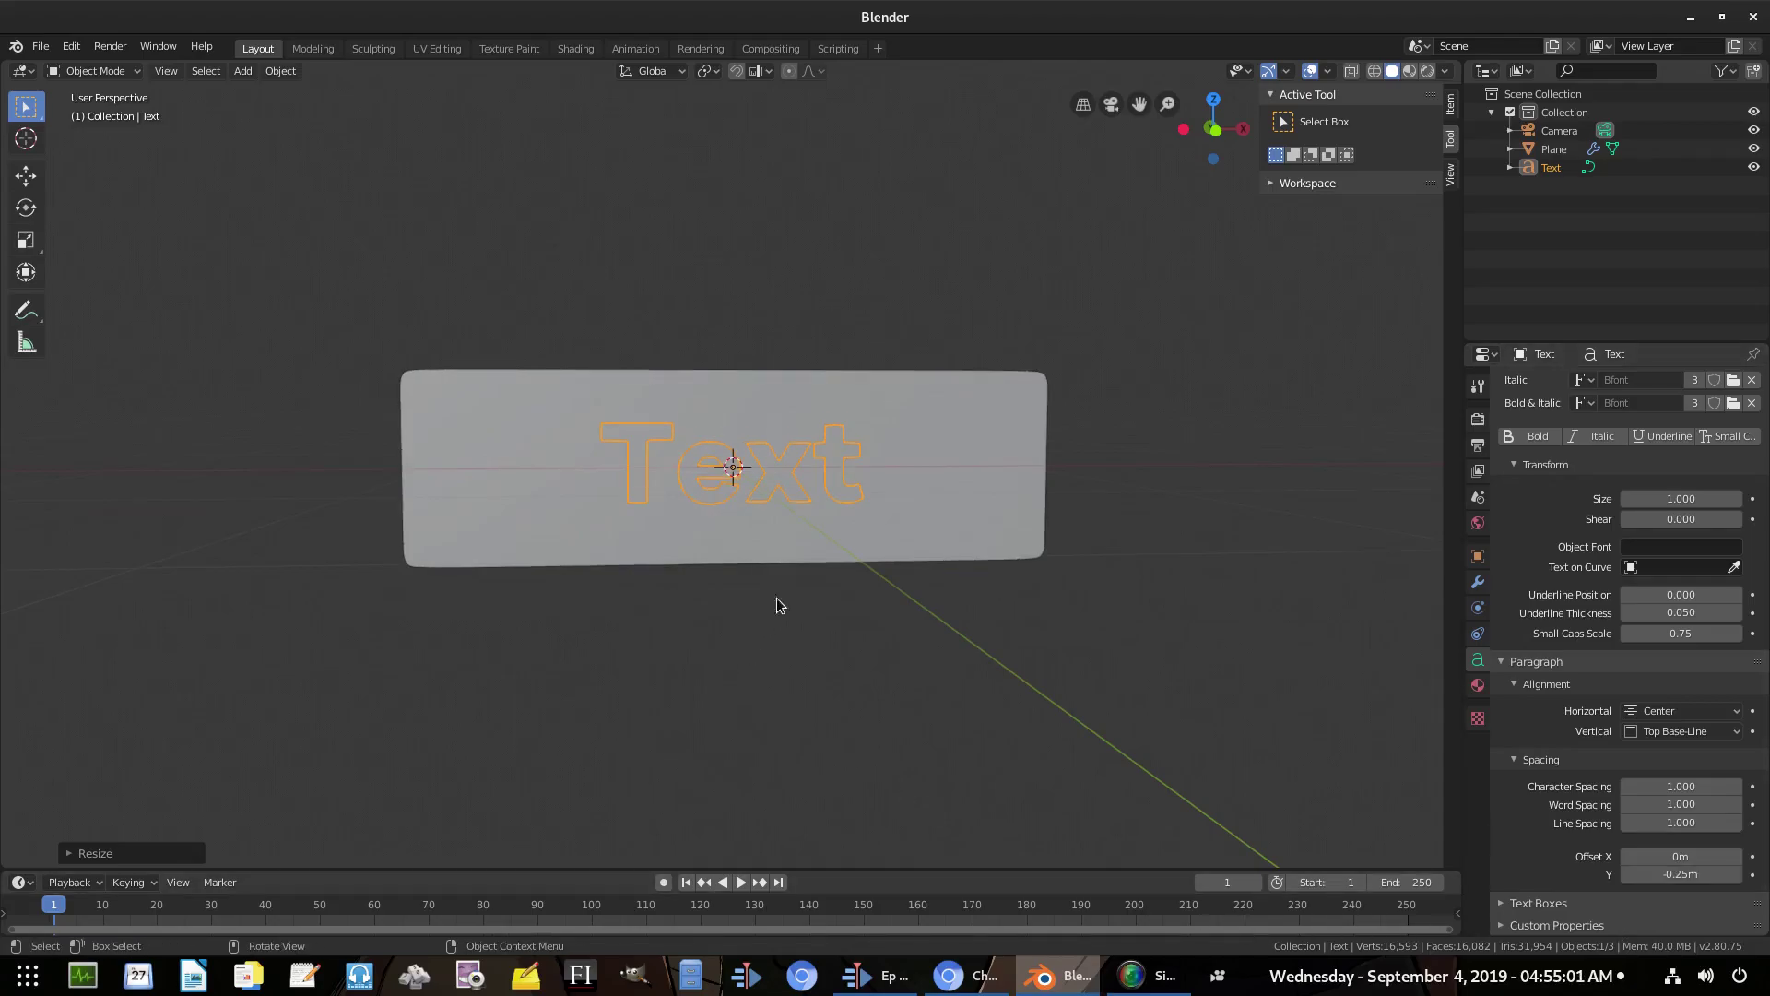
scroll(776, 597, "up", 3)
mouse_move(776, 597)
middle_mouse_down()
mouse_move(750, 561)
mouse_move(761, 577)
middle_mouse_up()
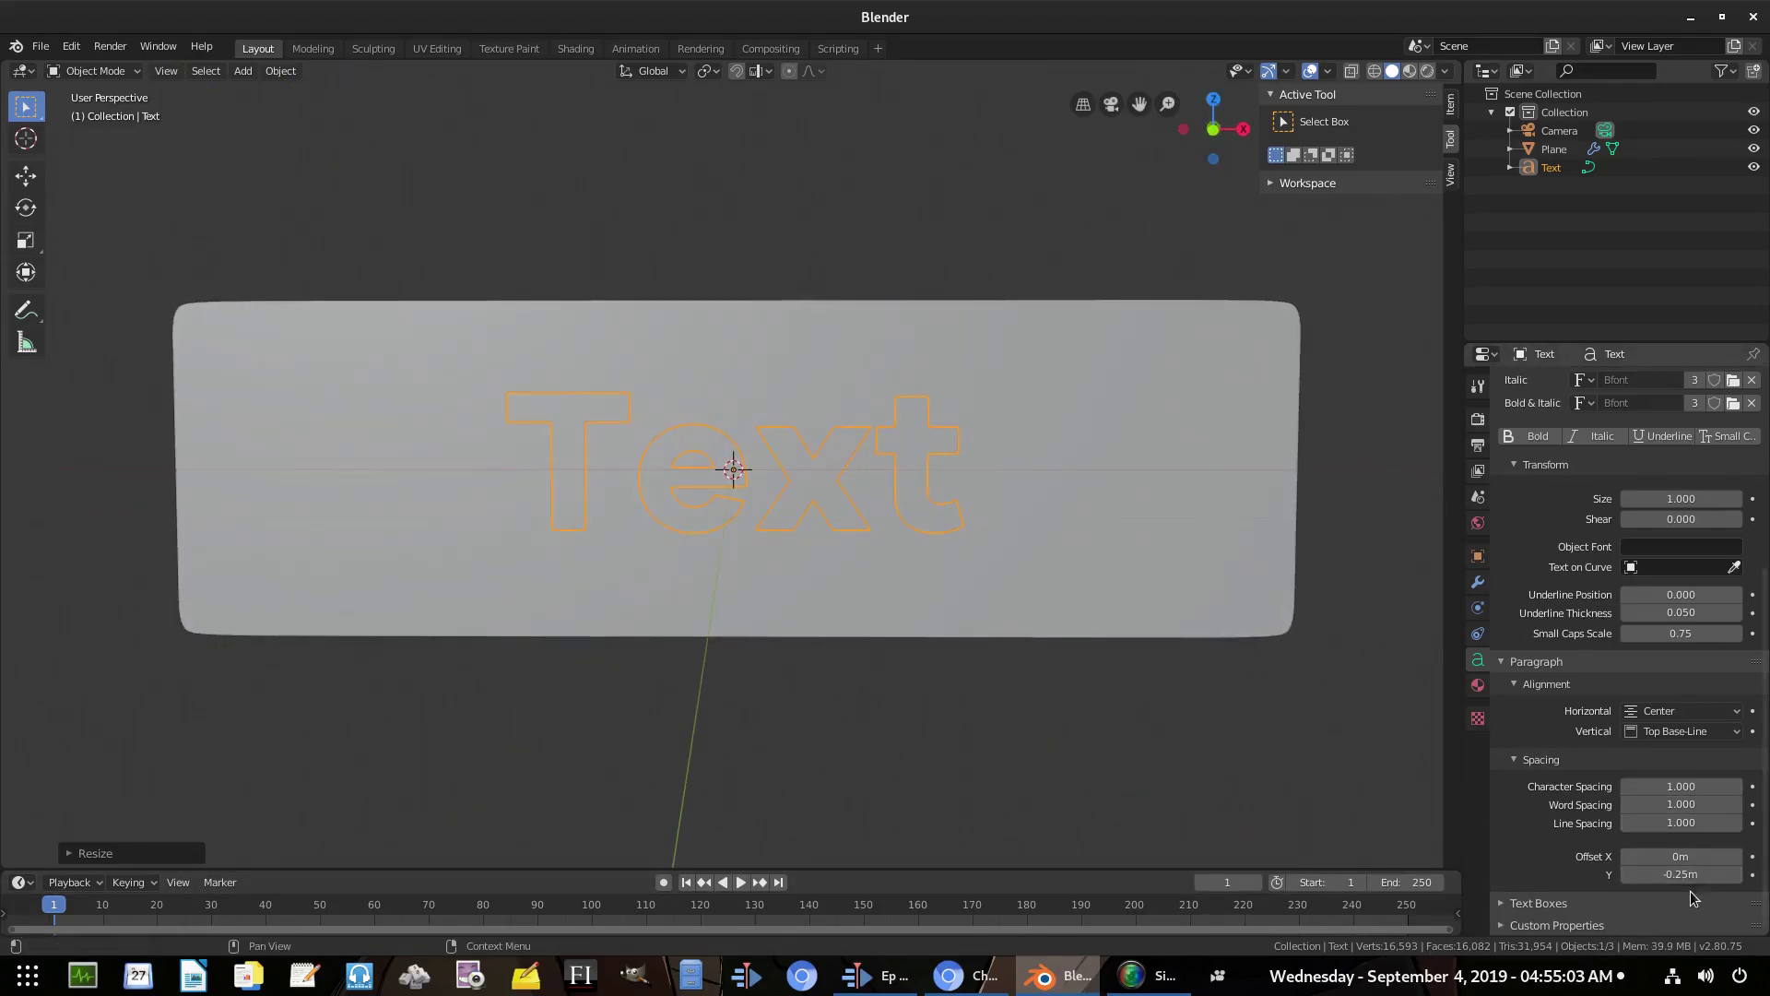
left_click(1665, 874)
key("Return")
In the camera view, replace the default text with "Subscribe"
key("KP_0")
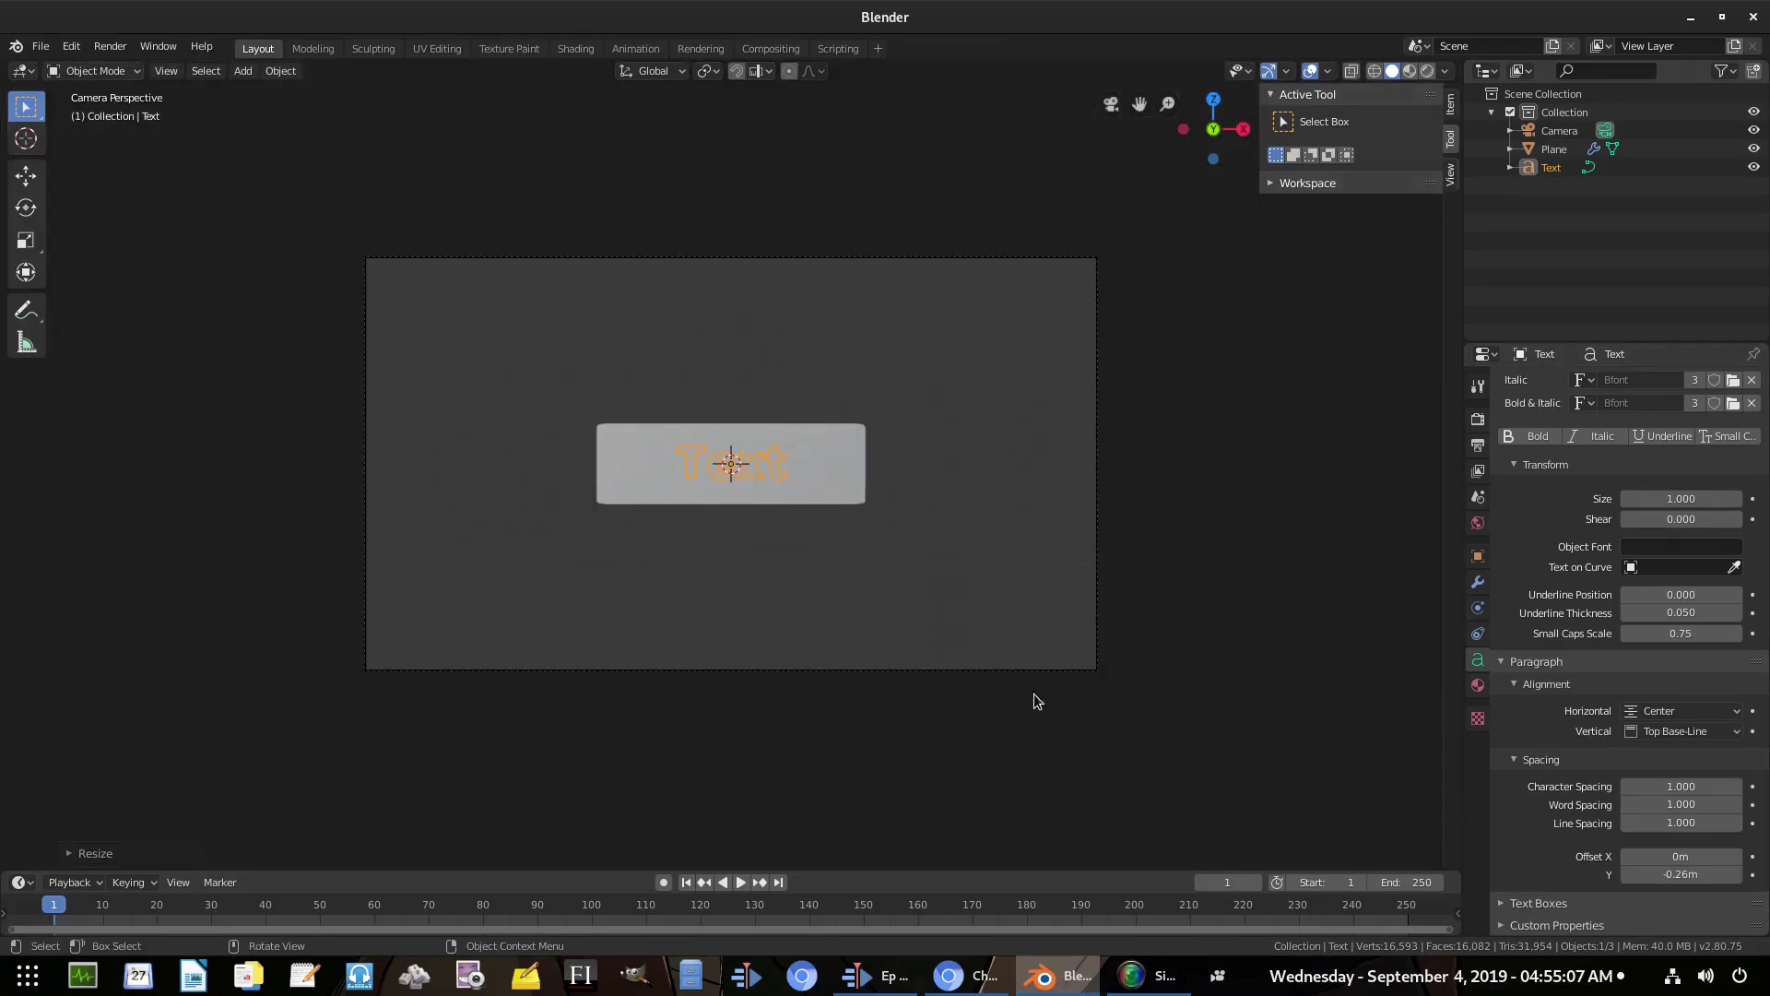
scroll(977, 592, "up", 2)
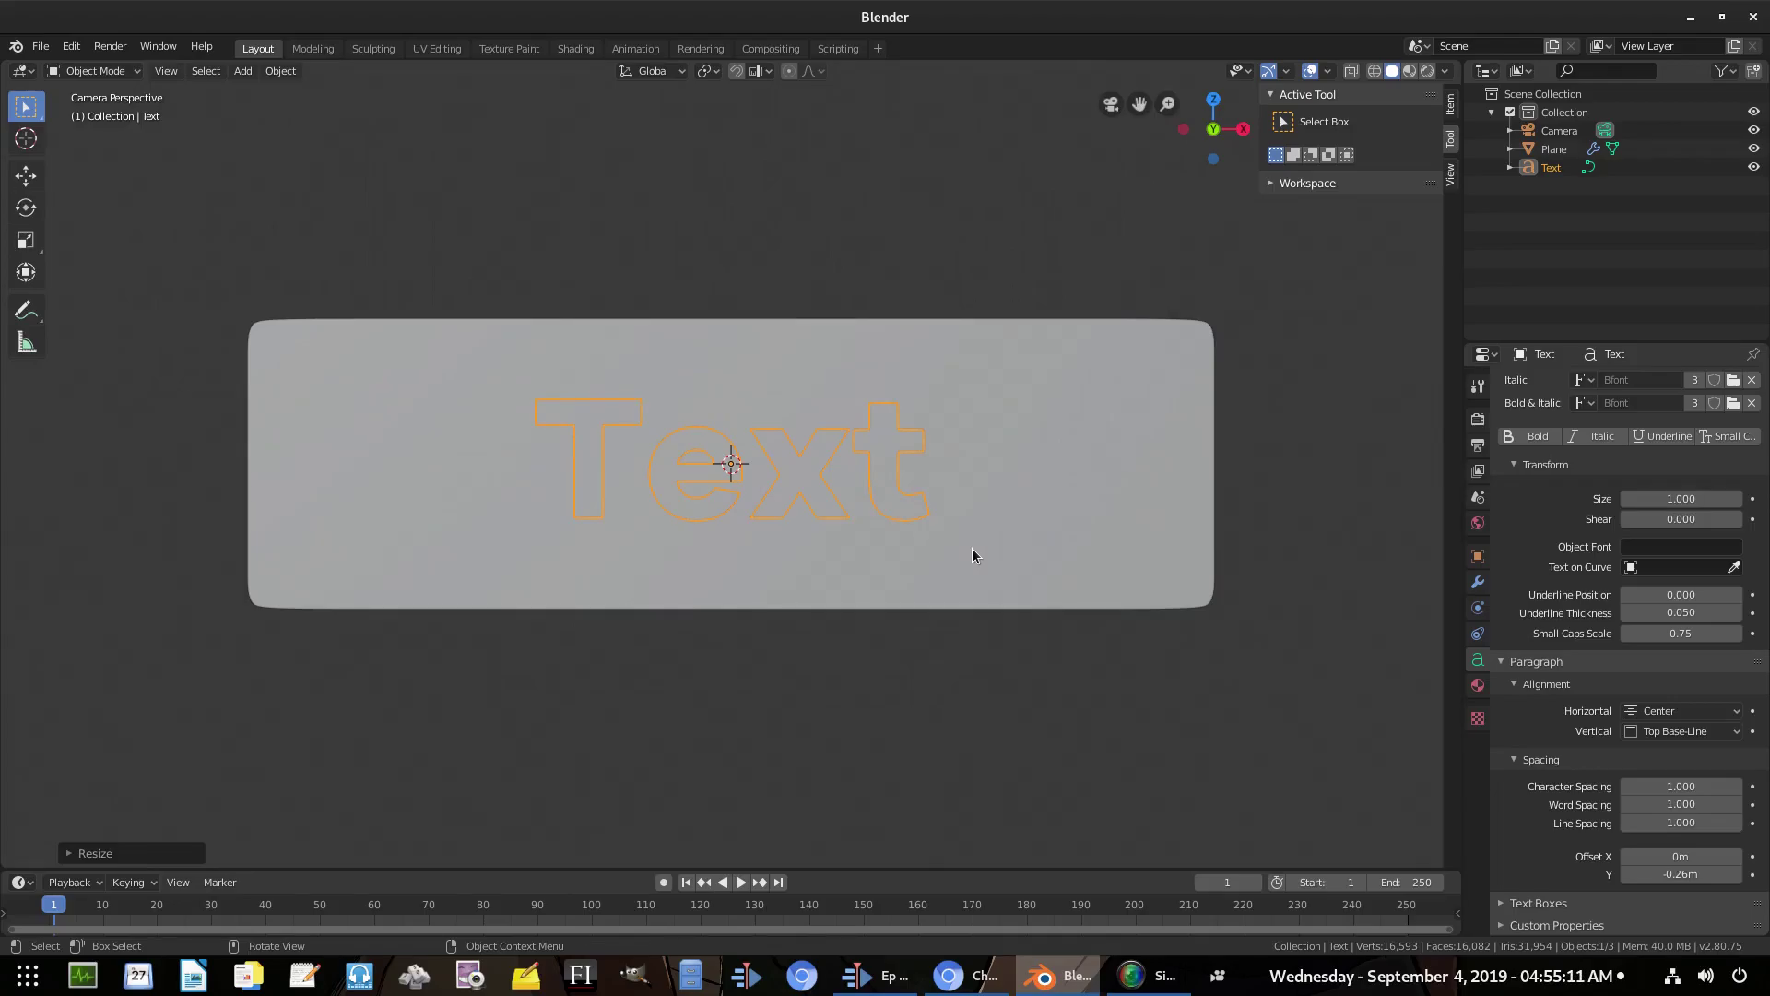
key("Tab")
key("BackSpace")
key("BackSpace")
key("BackSpace")
key("BackSpace")
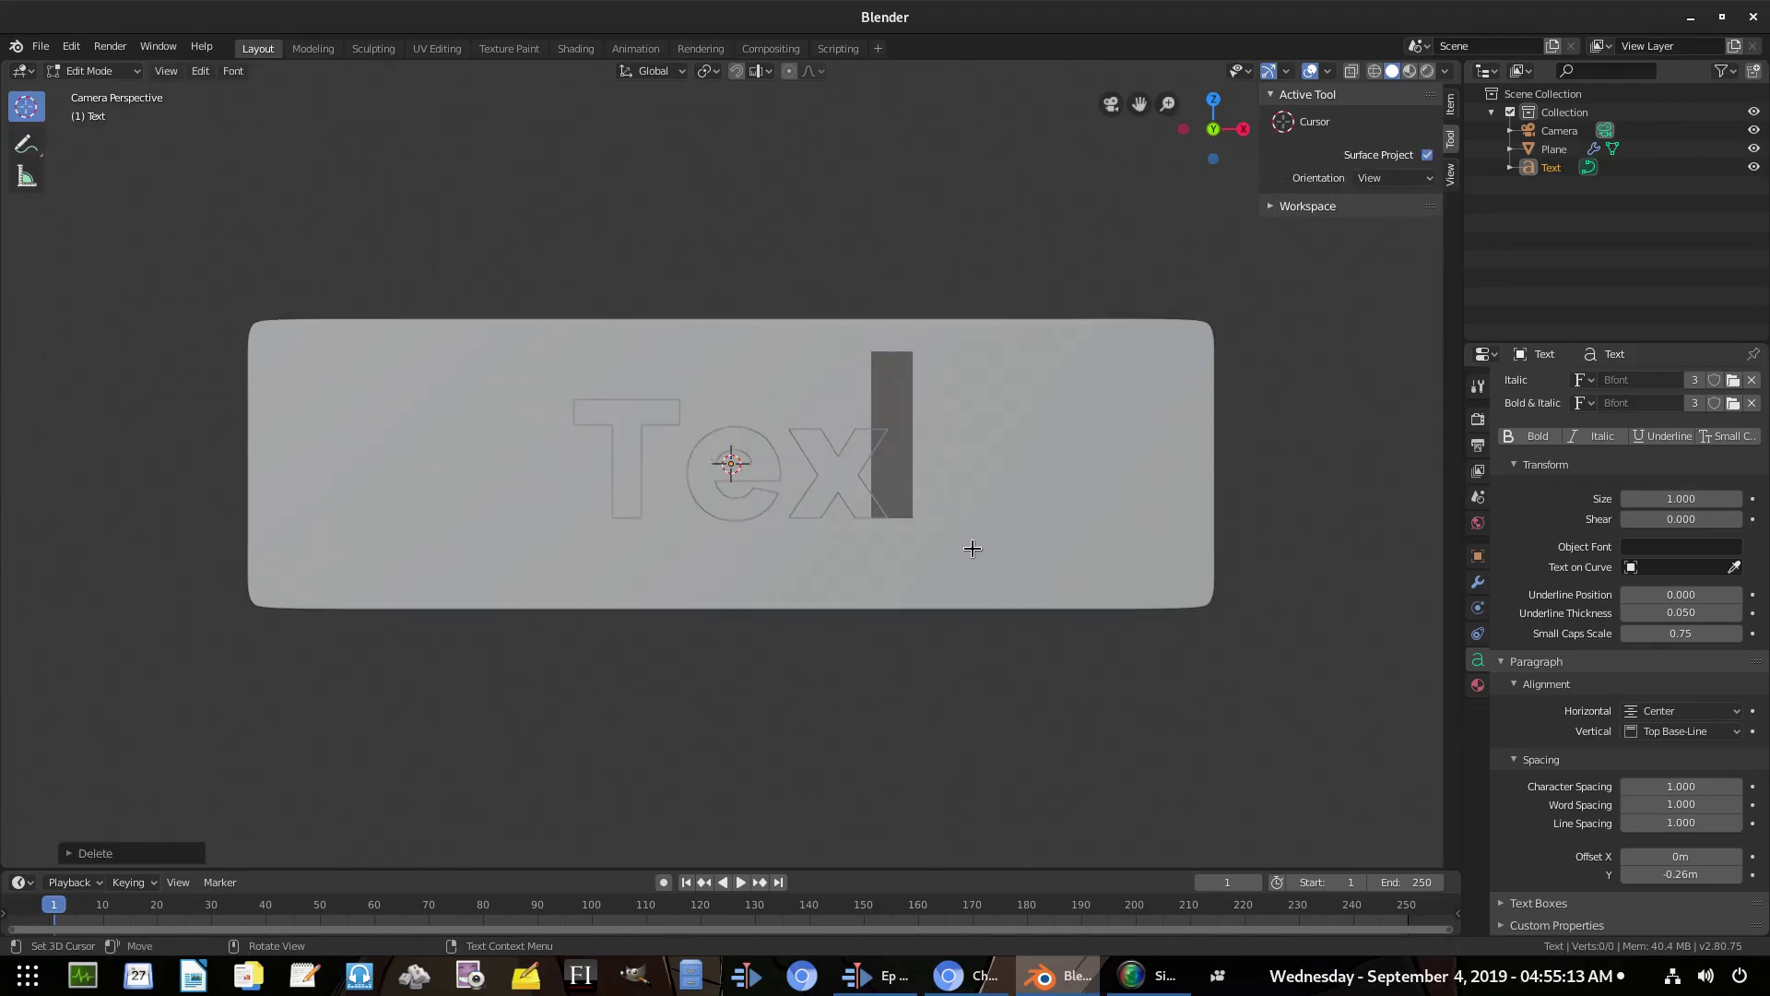
type("Su")
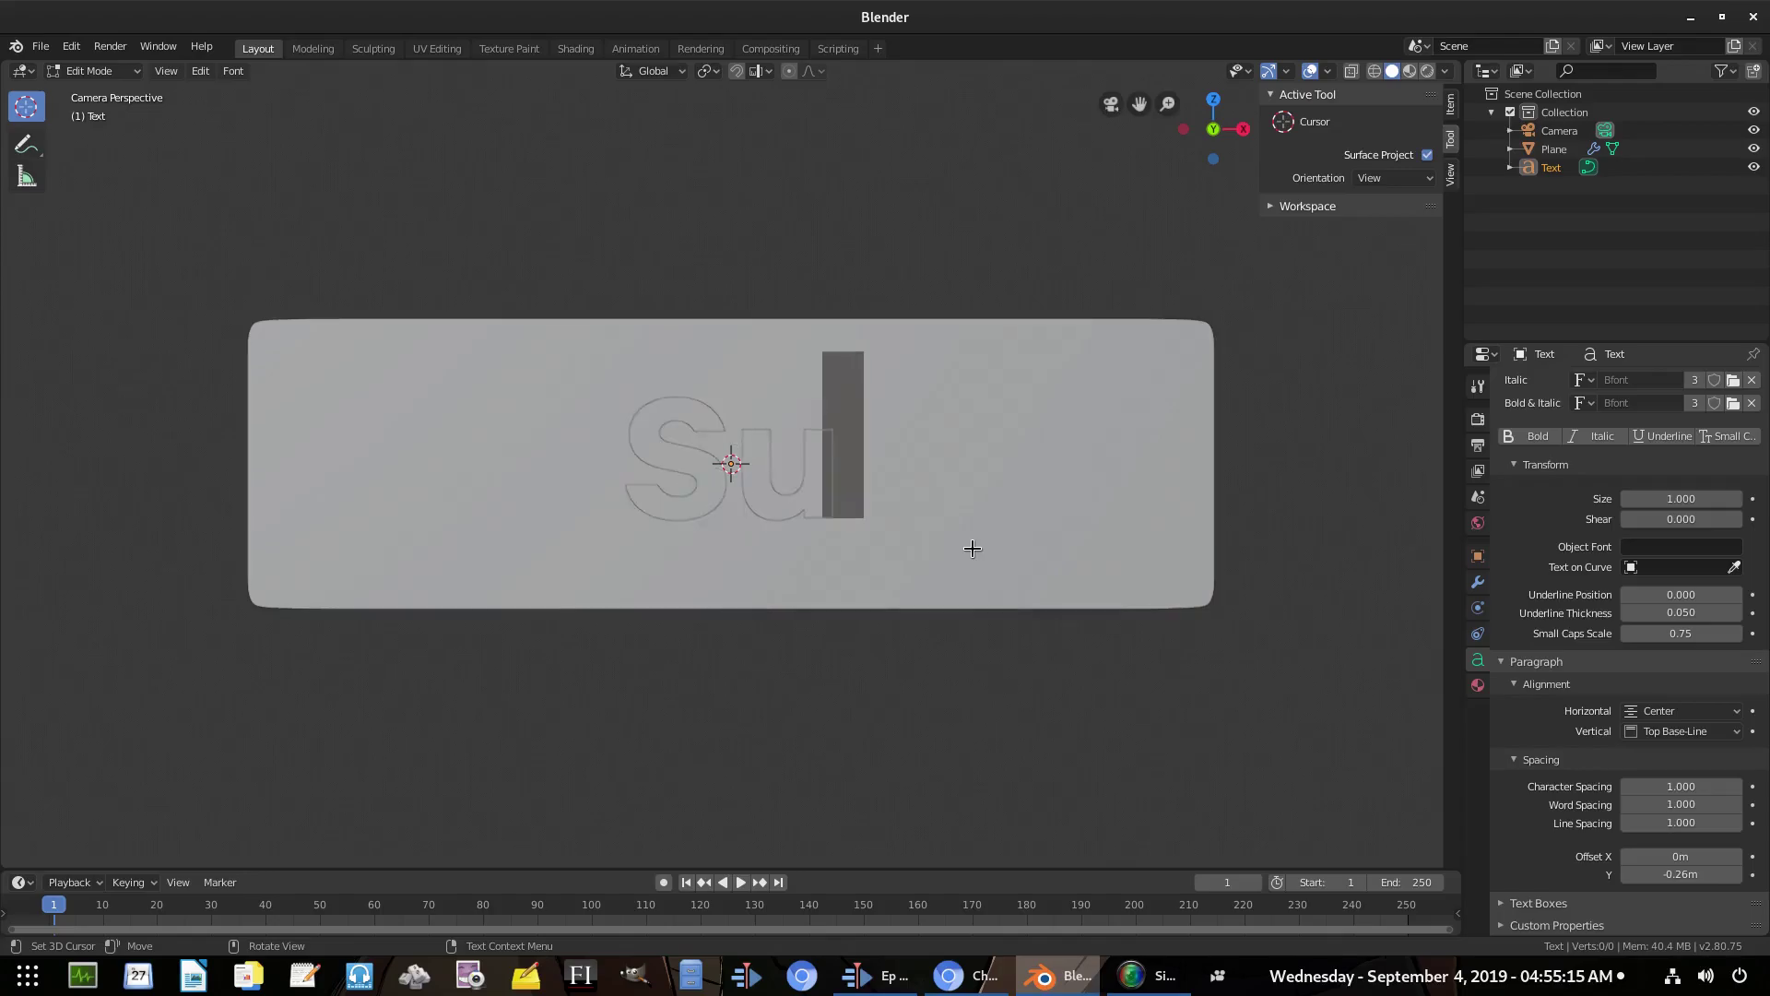
type("bscribe")
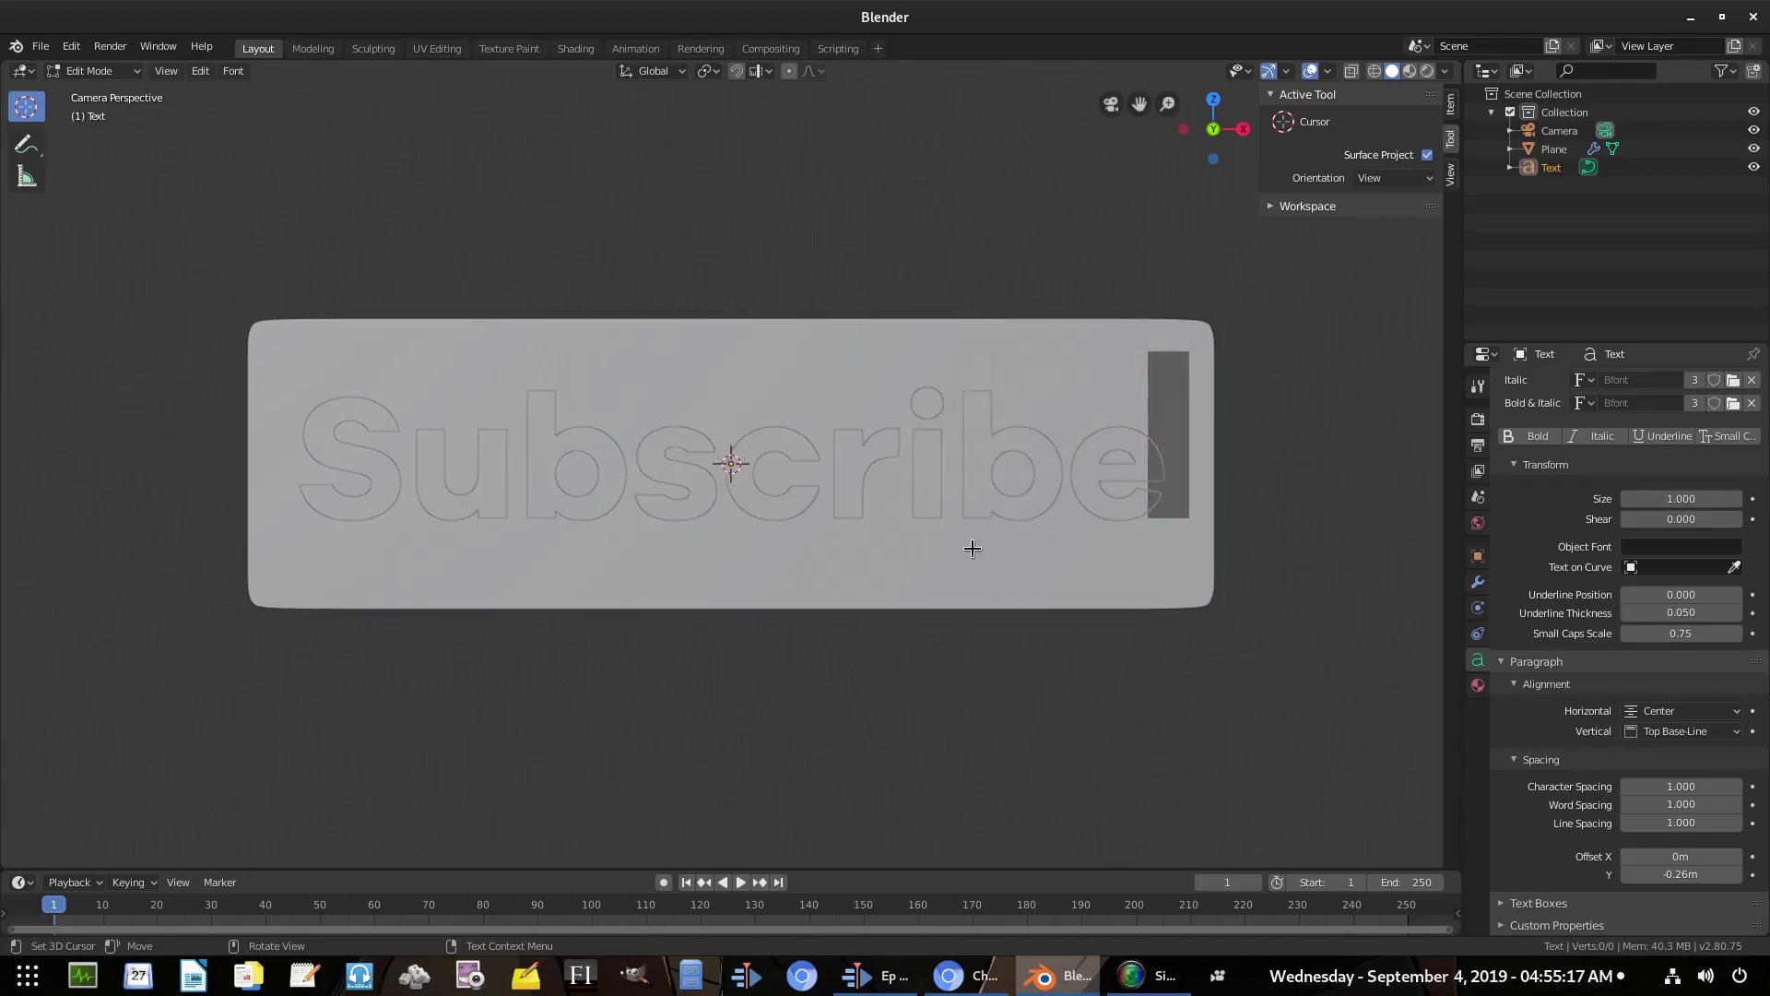
key("Tab")
Scale the text to about three quarters of the panel's width and adjust its Y offset, trying -0.24 m and settling on -0.25 m
key("s")
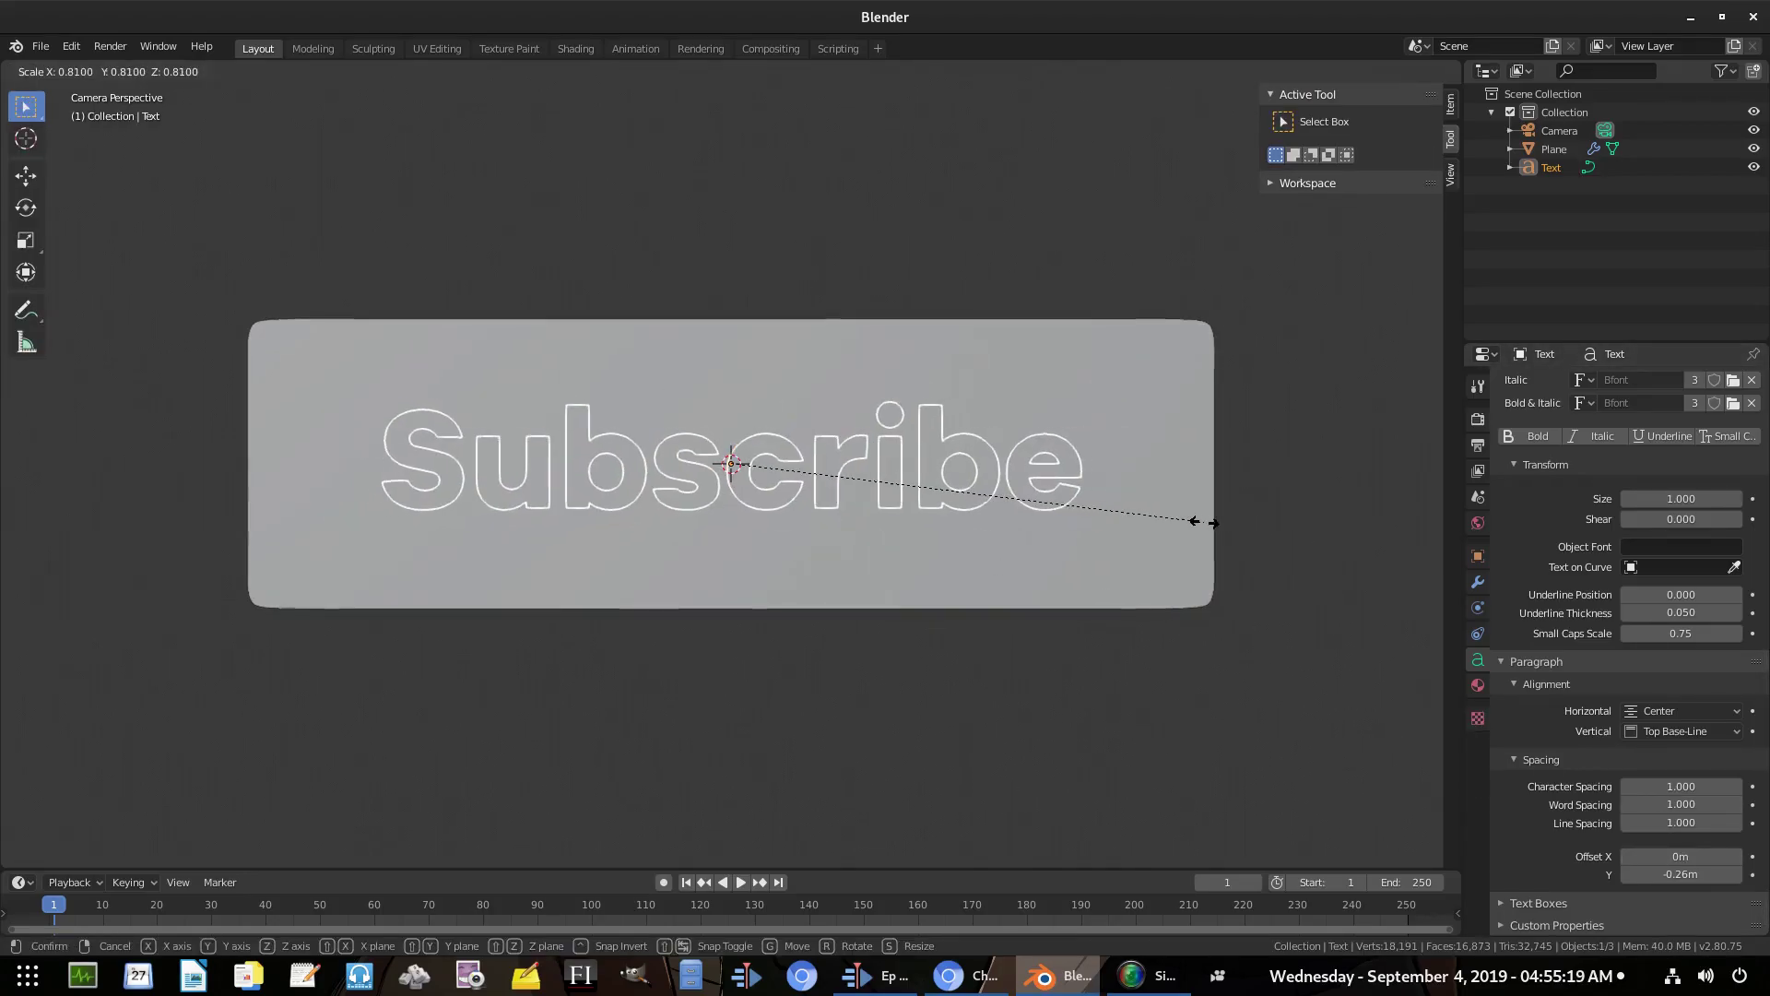
left_click(1236, 519)
left_click(1689, 873)
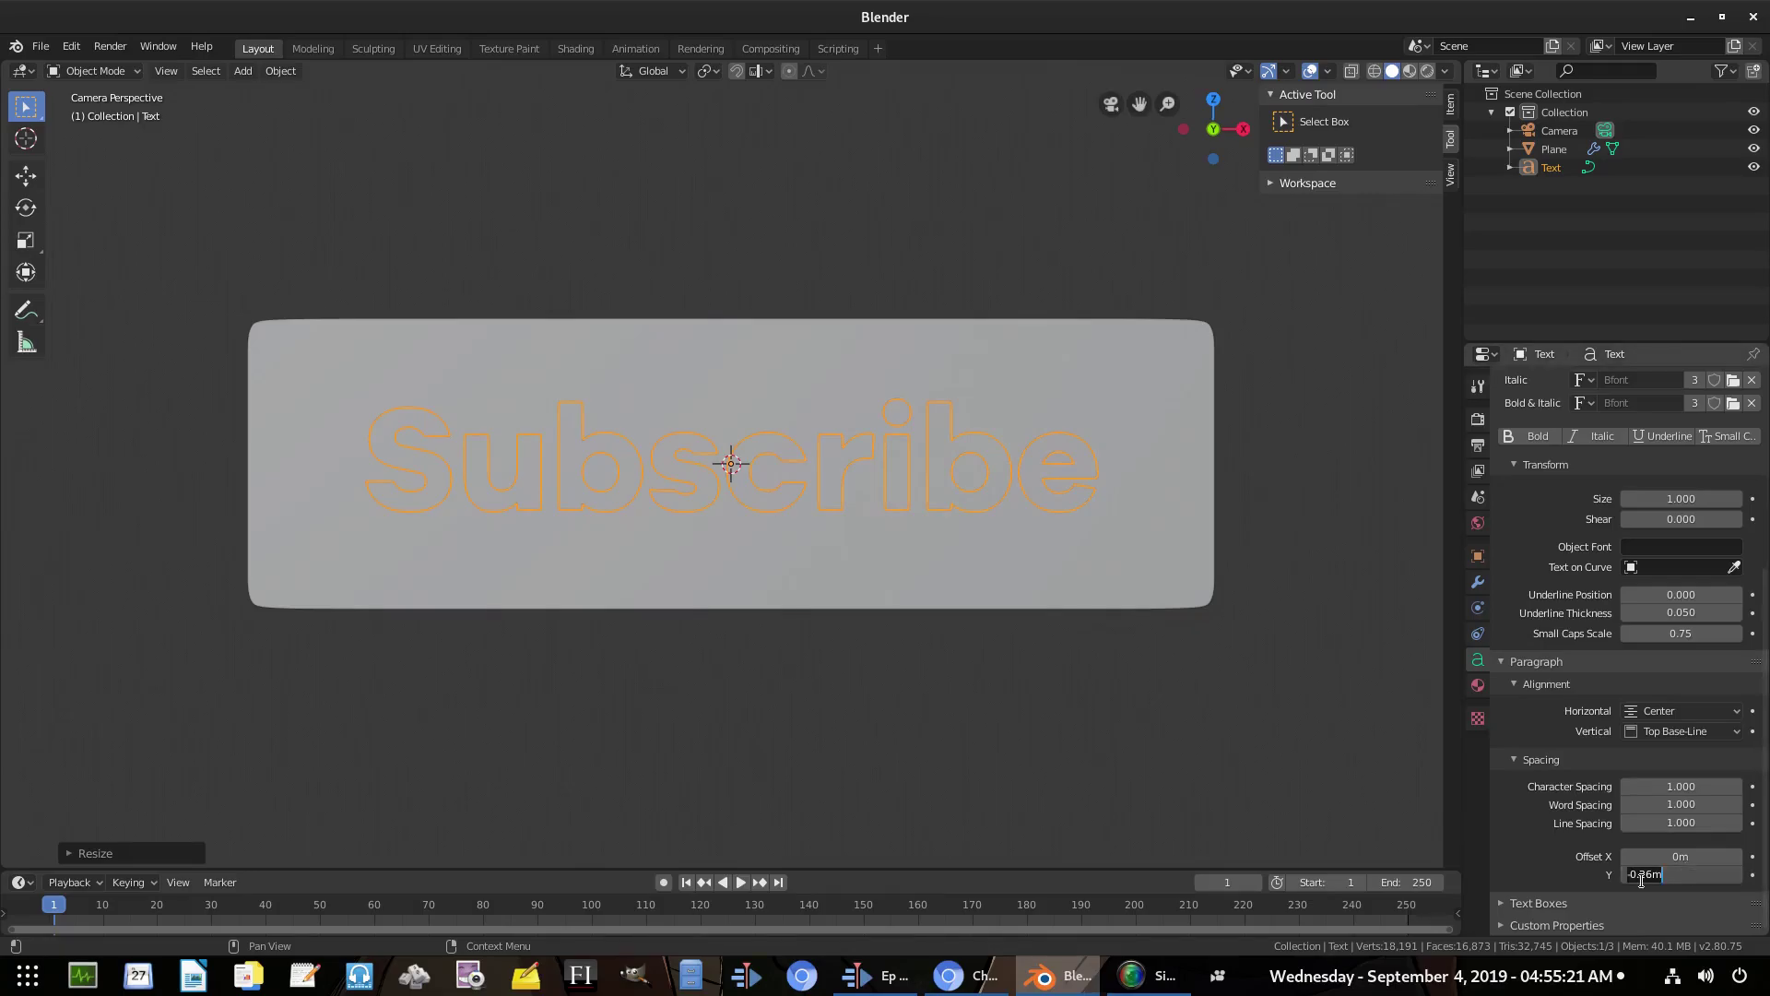
left_click(1653, 873)
key("BackSpace")
type("4")
key("Return")
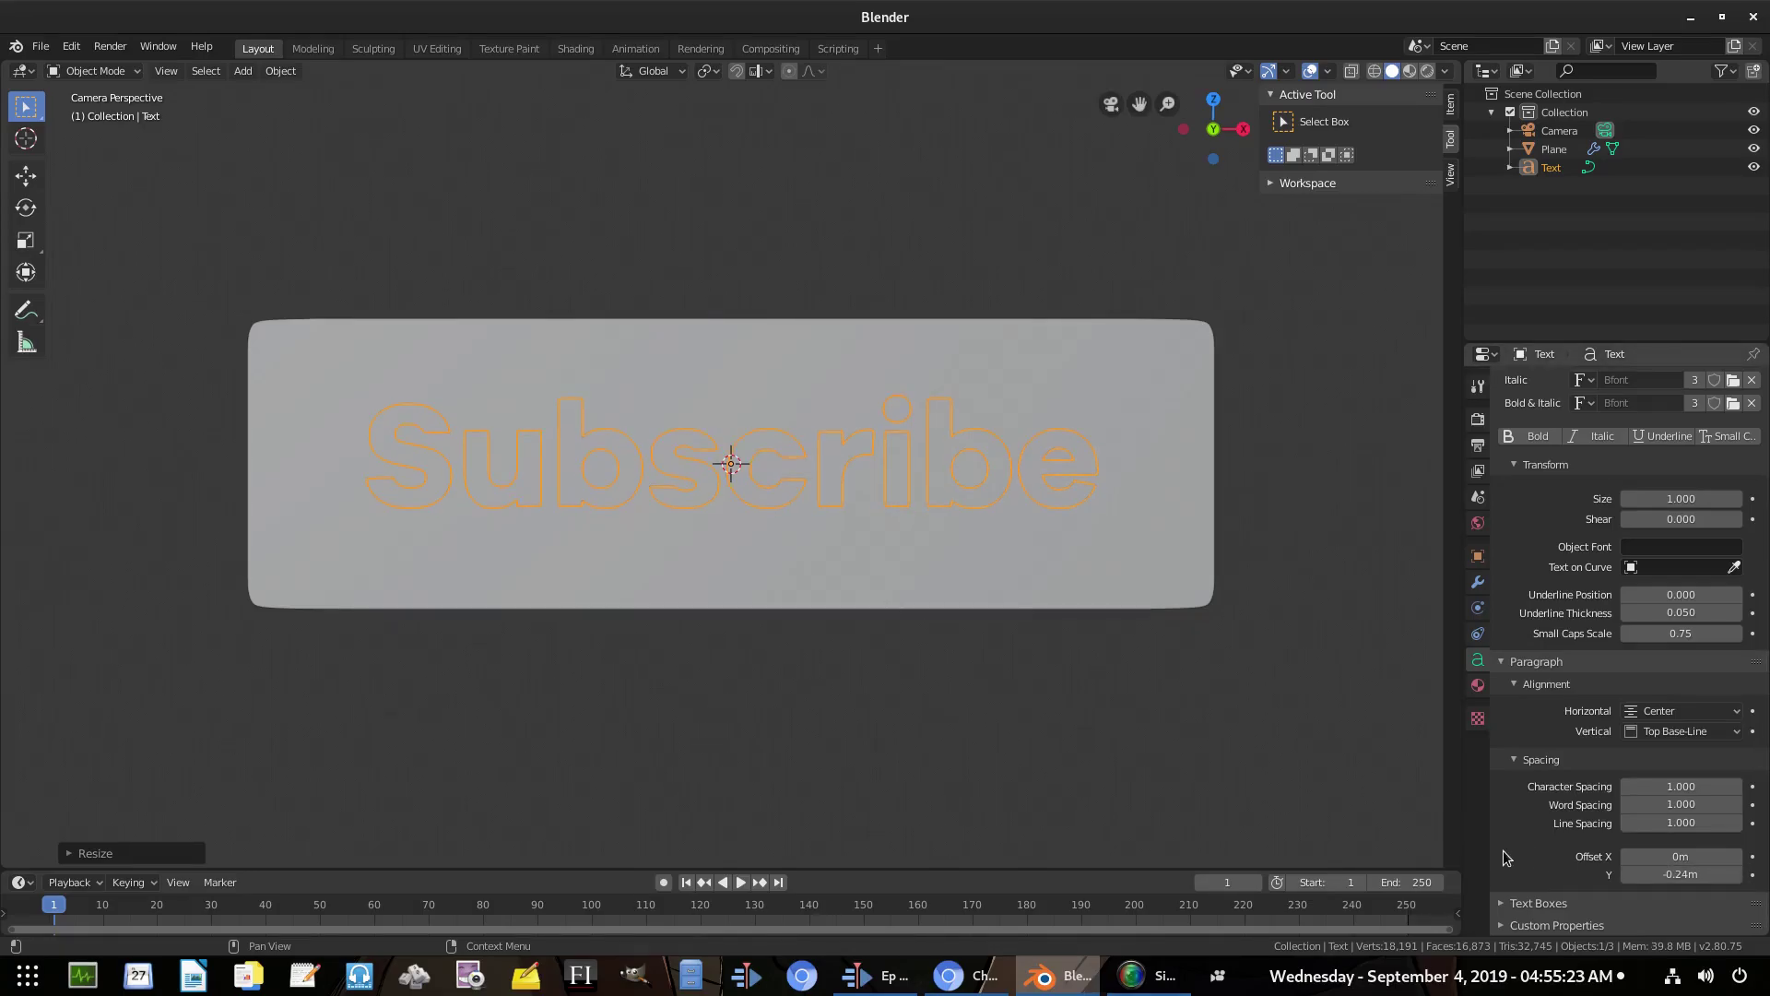
left_click(1672, 880)
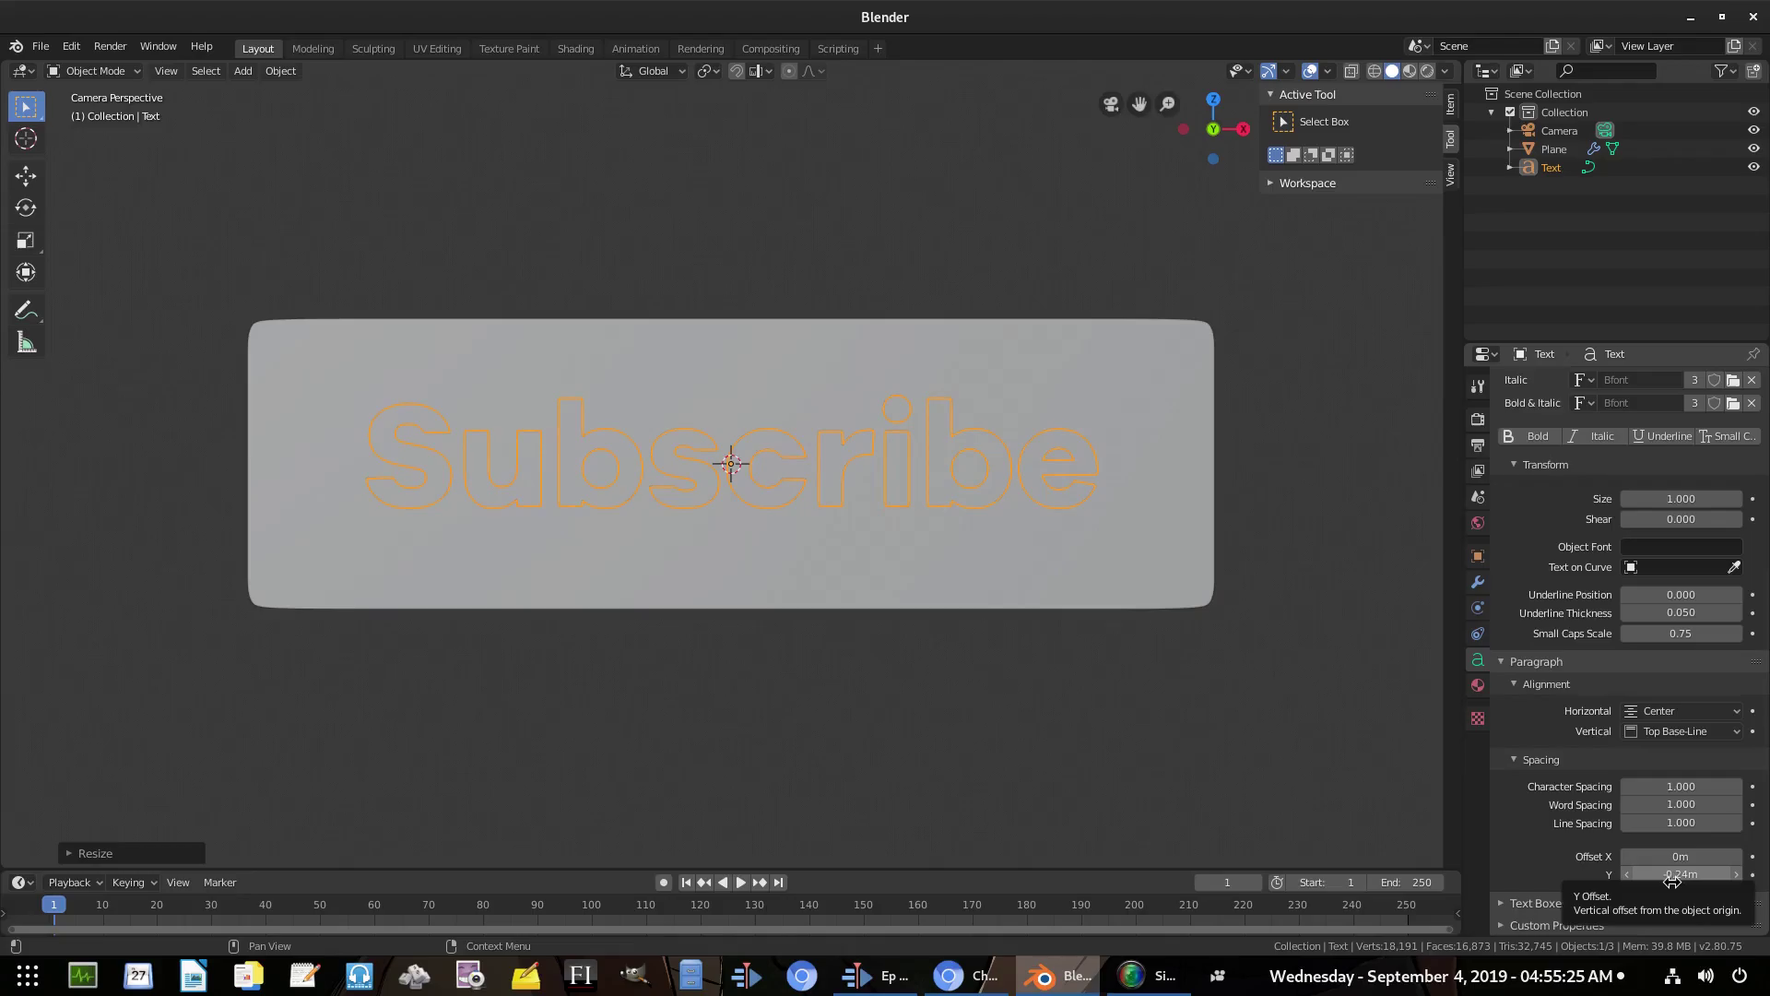
type("5")
key("Return")
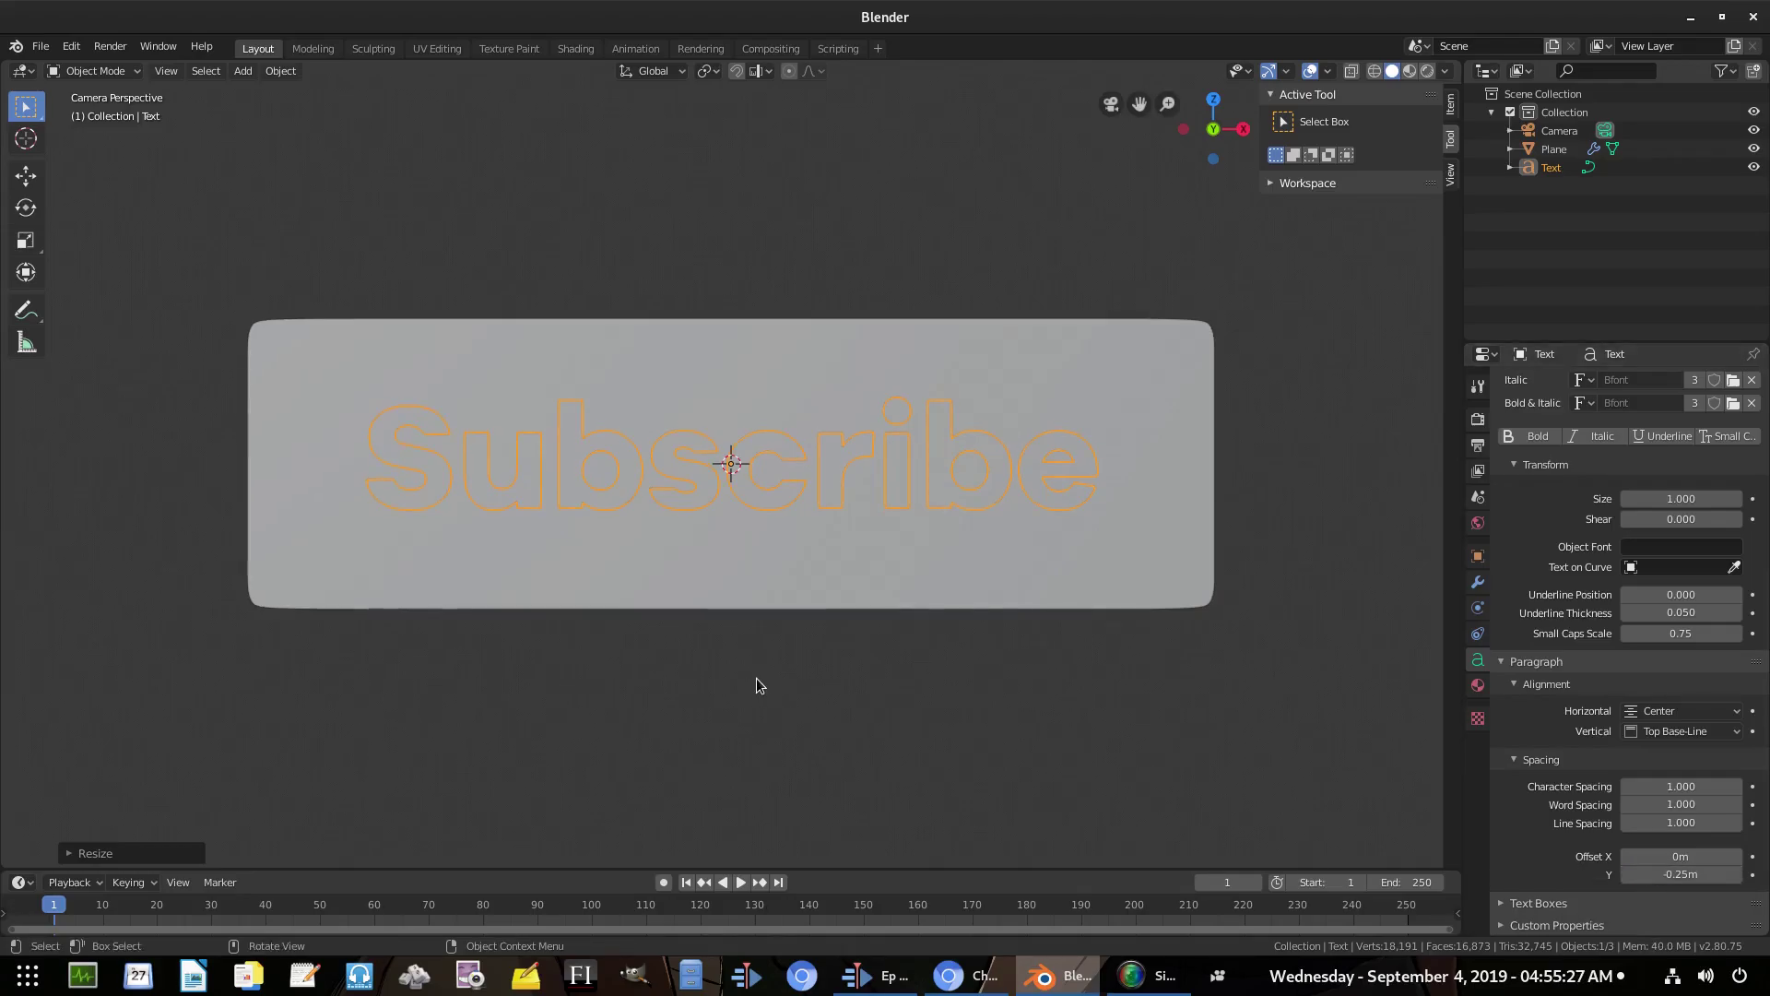
Enlarge the Subscribe text slightly by a scale factor of about 1.02
scroll(1148, 538, "down", 3)
scroll(723, 451, "up", 3)
scroll(1199, 605, "down", 4)
scroll(1142, 566, "up", 3)
key("s")
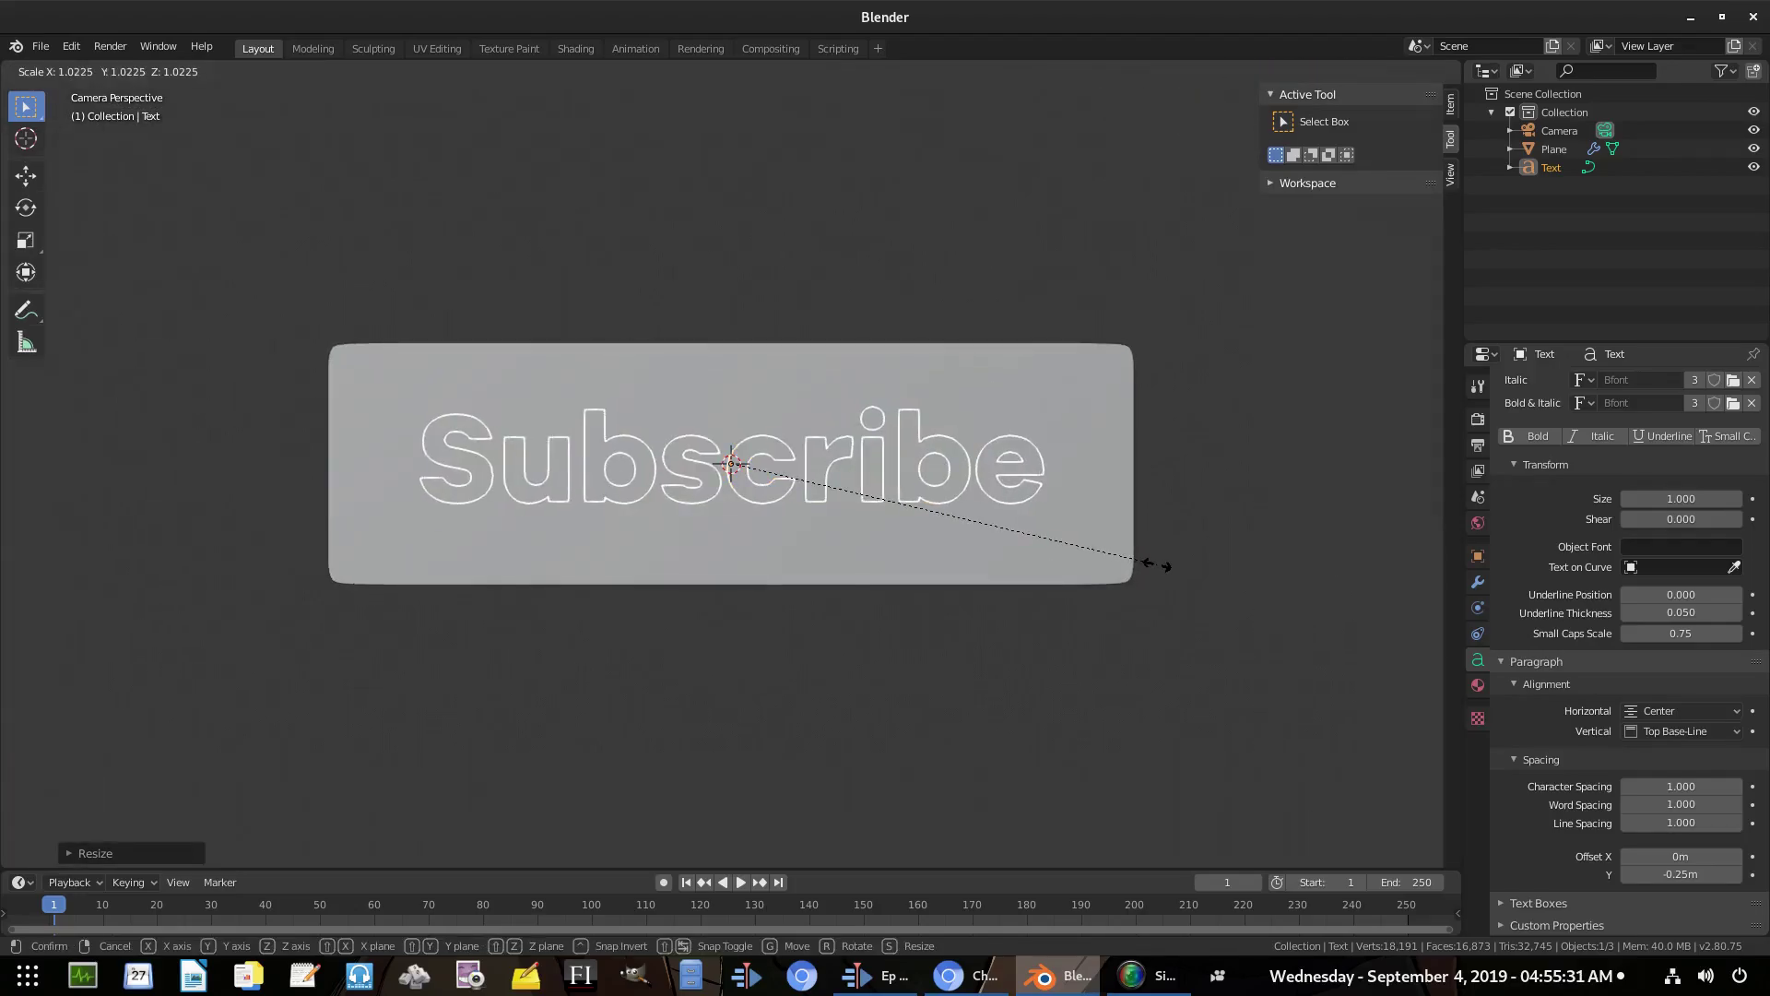
left_click(1171, 566)
Switch the viewport to rendered shading to preview the panel and text through the camera
scroll(1206, 596, "down", 3)
scroll(1206, 595, "up", 3)
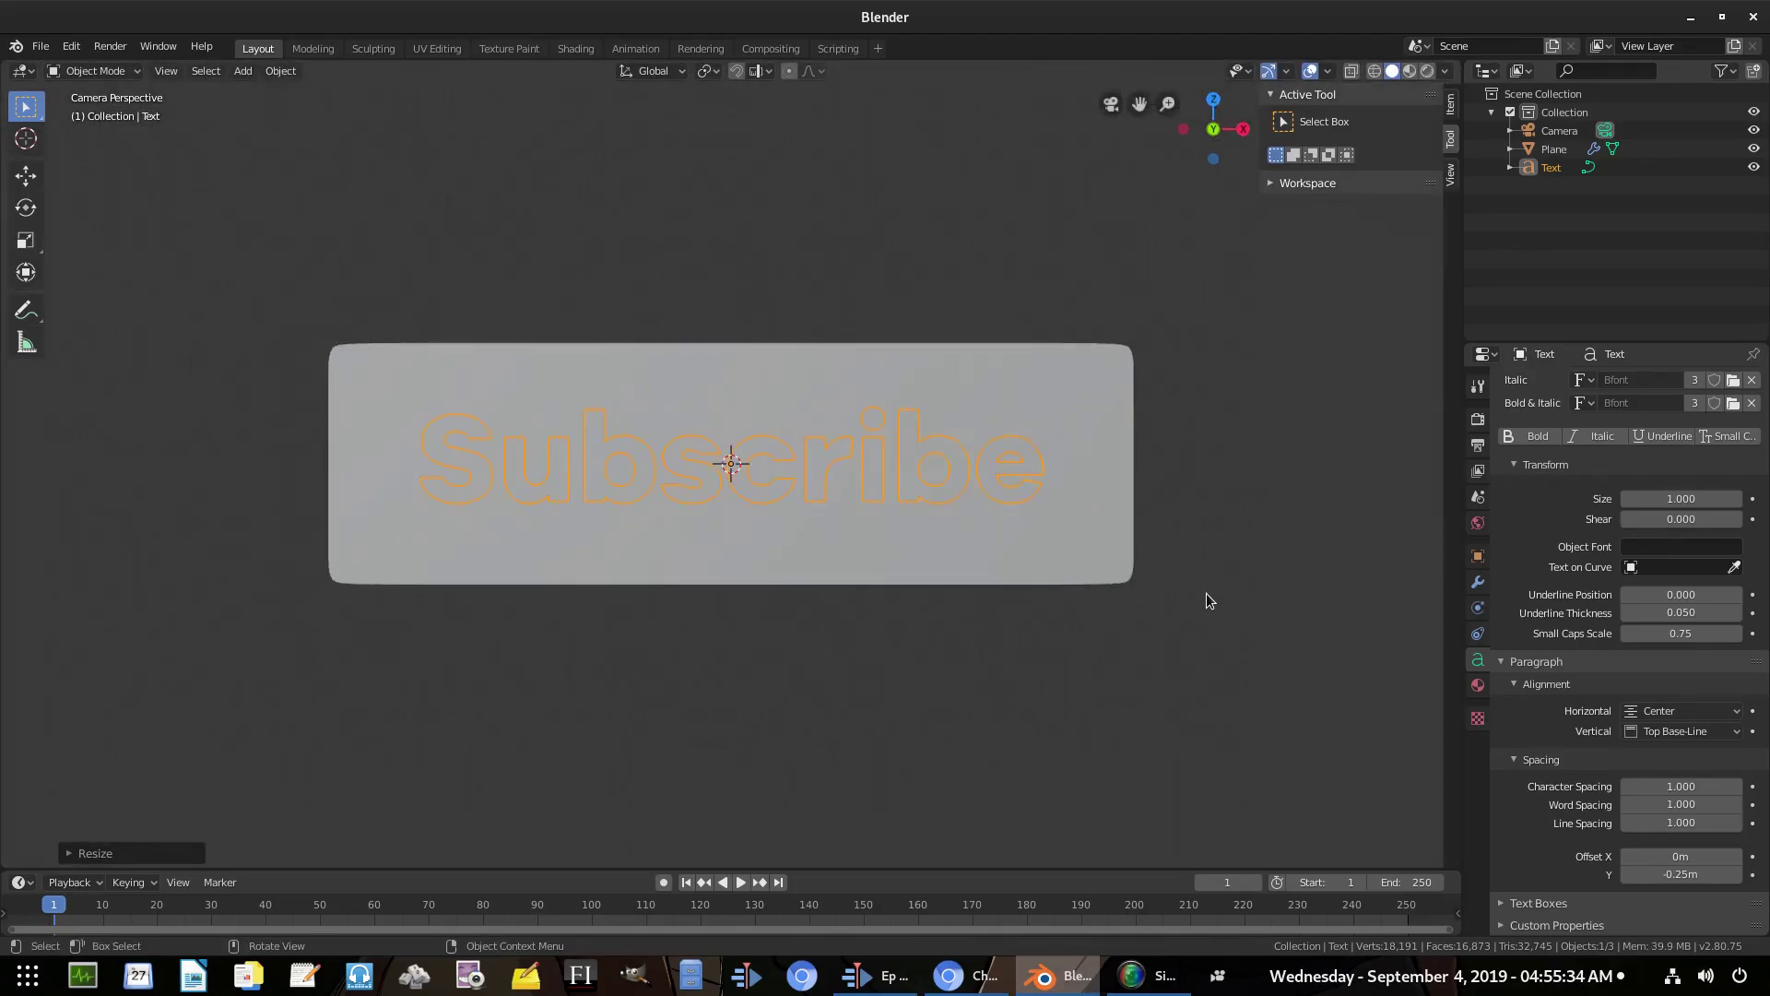
left_click(1430, 73)
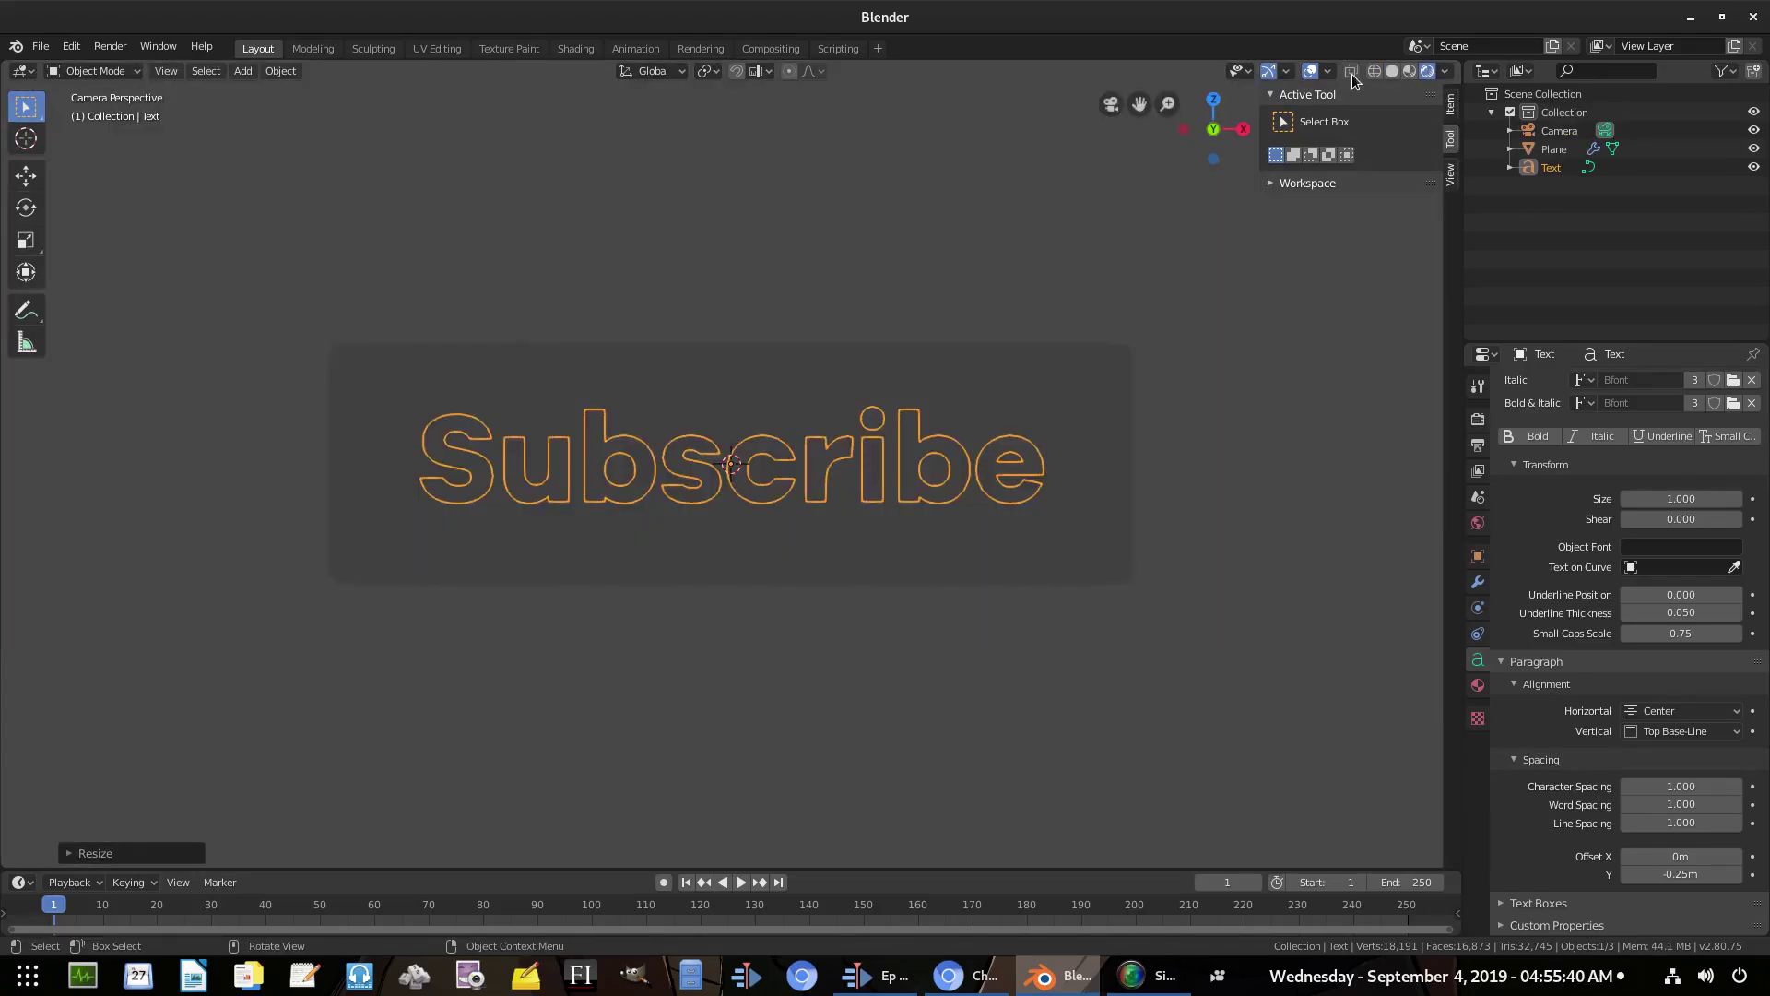
Hide the viewport overlays for a clean rendered view of the panel and text
left_click(1312, 74)
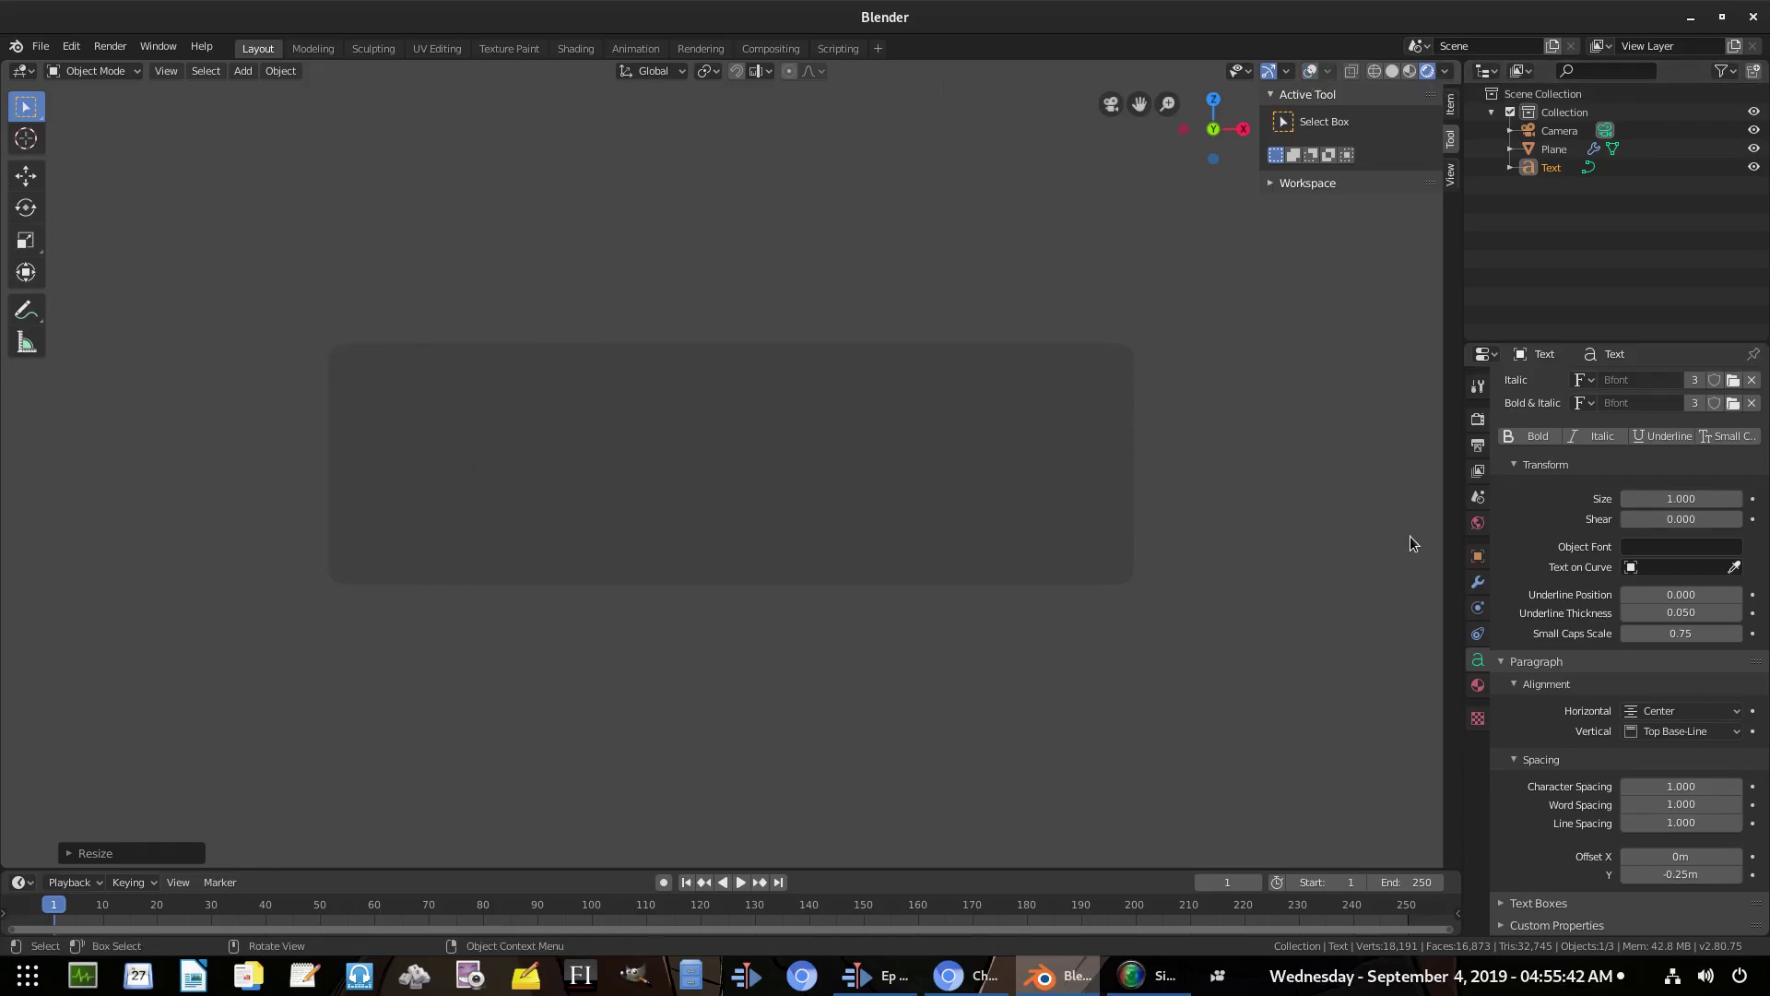
left_click(1313, 74)
left_click(1313, 74)
Assign the existing material "Material" to the Subscribe text and to the rounded panel
left_click(1478, 687)
left_click(1512, 460)
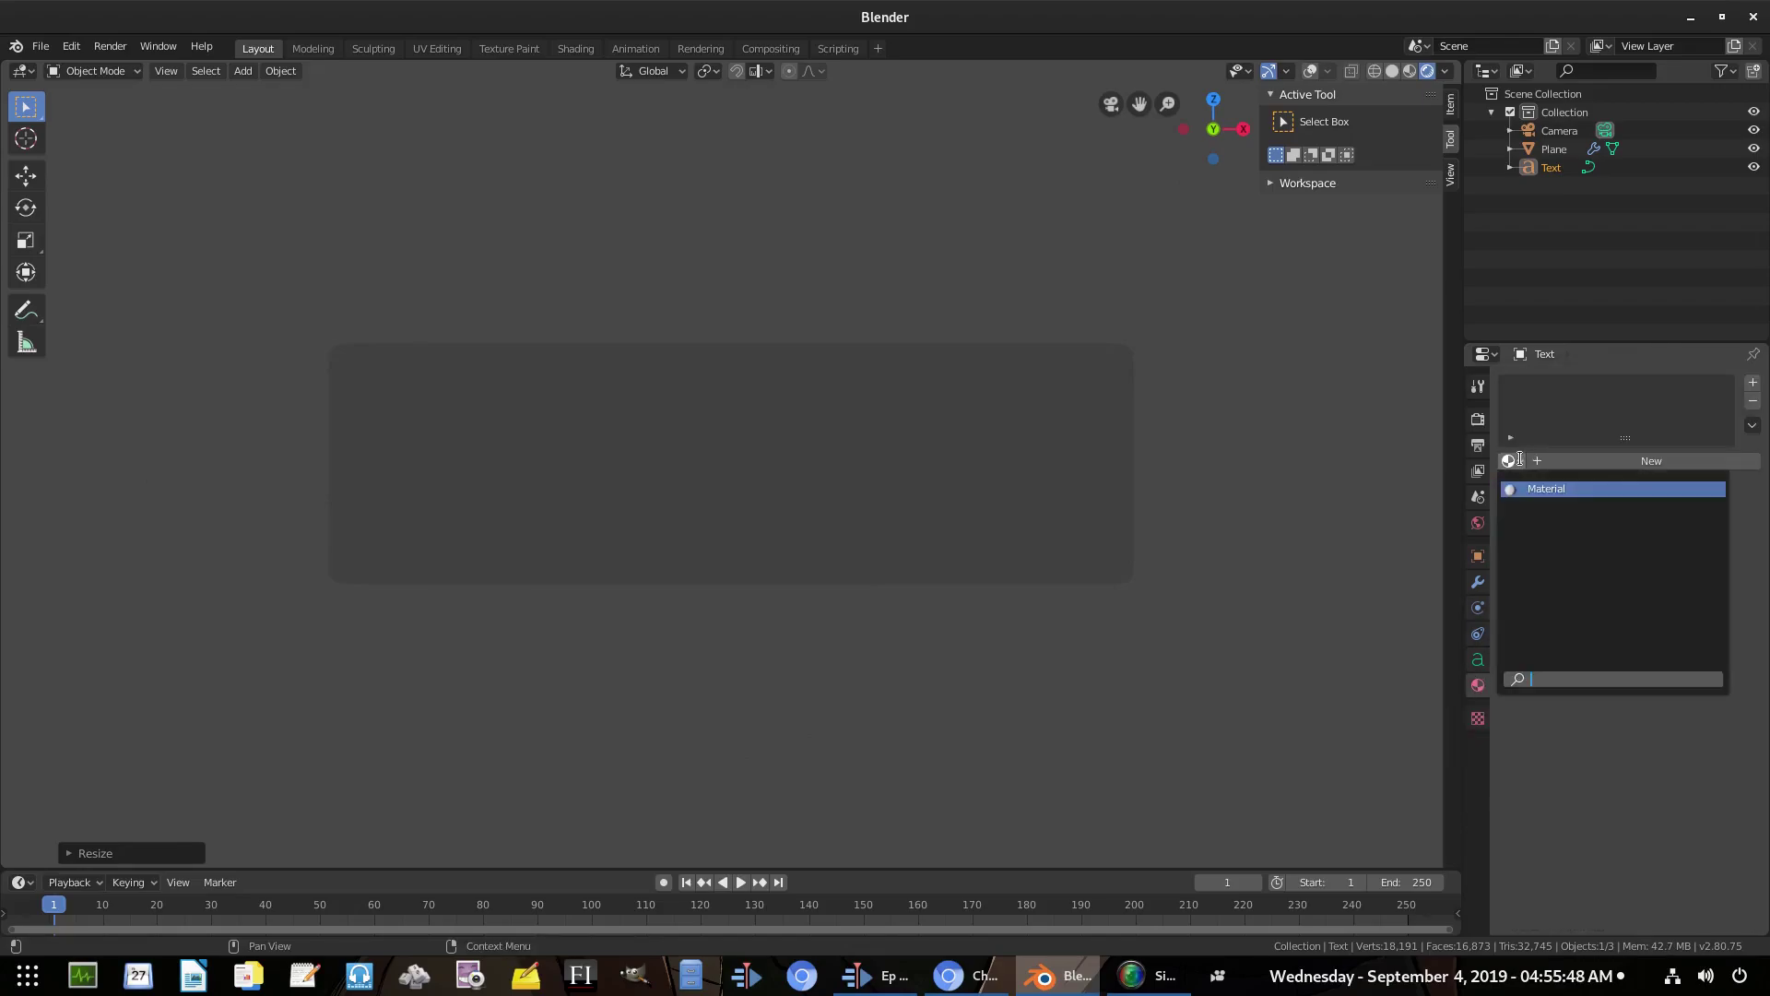
left_click(1530, 488)
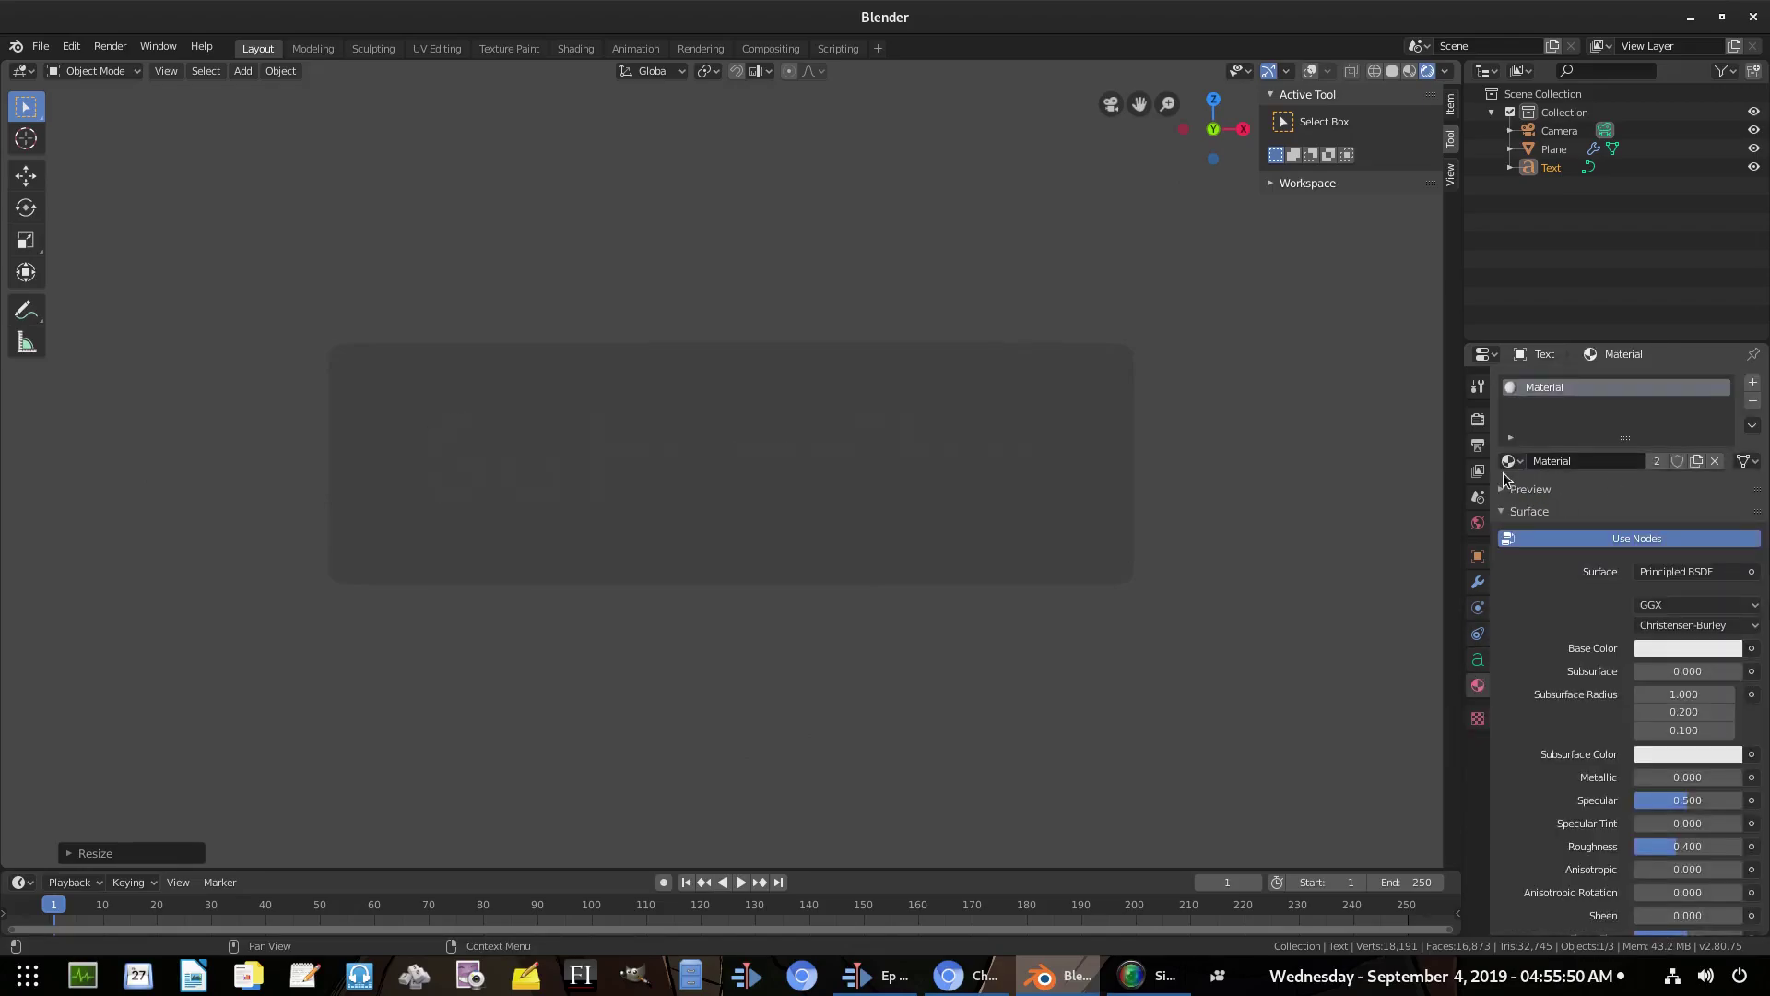
left_click(1104, 537)
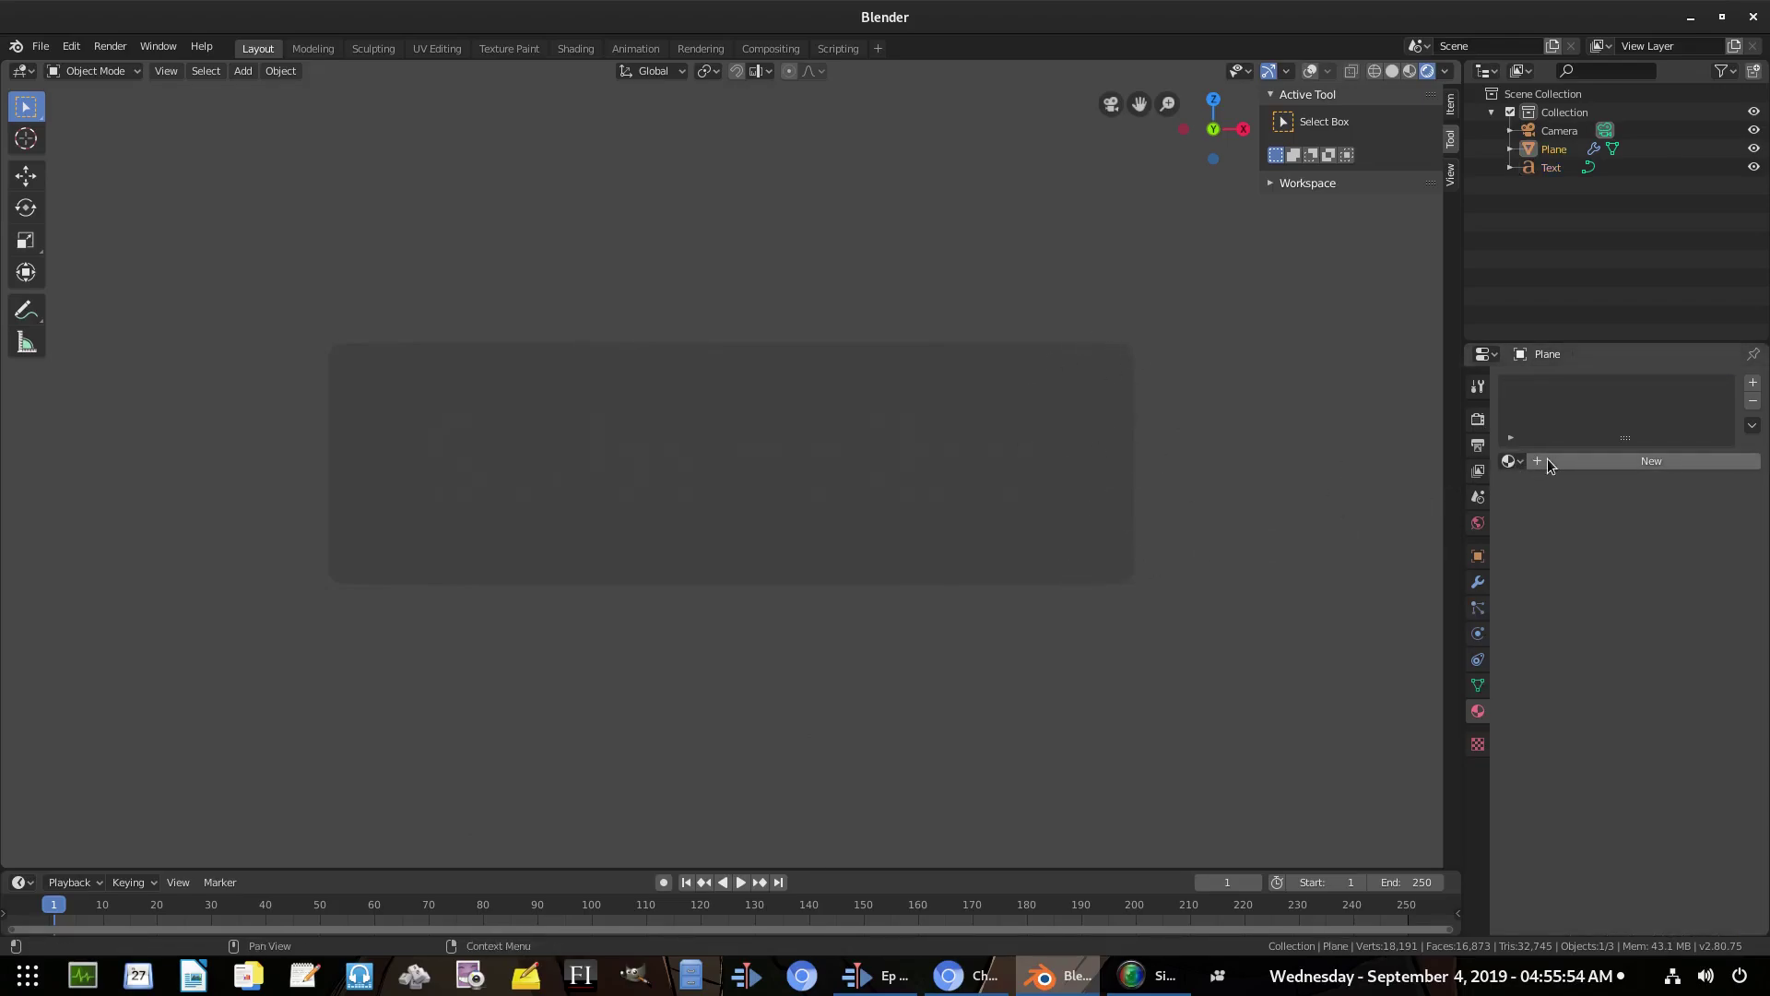
left_click(1510, 461)
left_click(1531, 491)
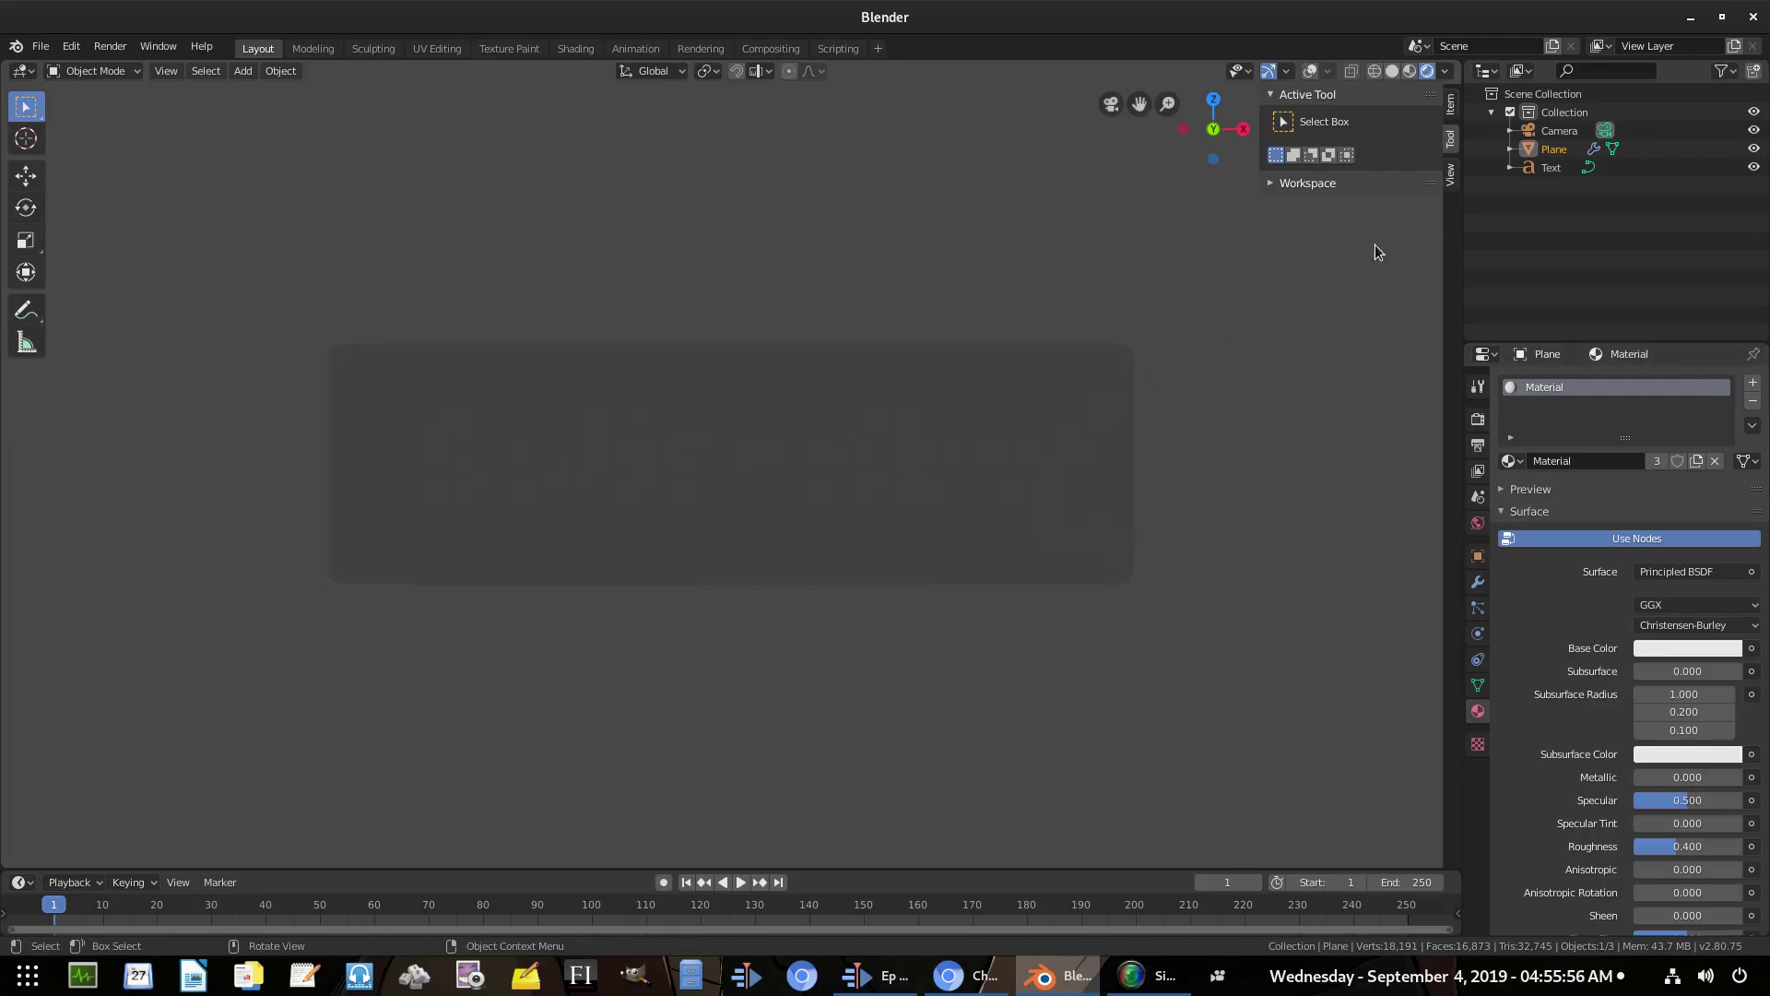
Make the Subscribe text's material a separate copy and name it "text"
left_click(1557, 170)
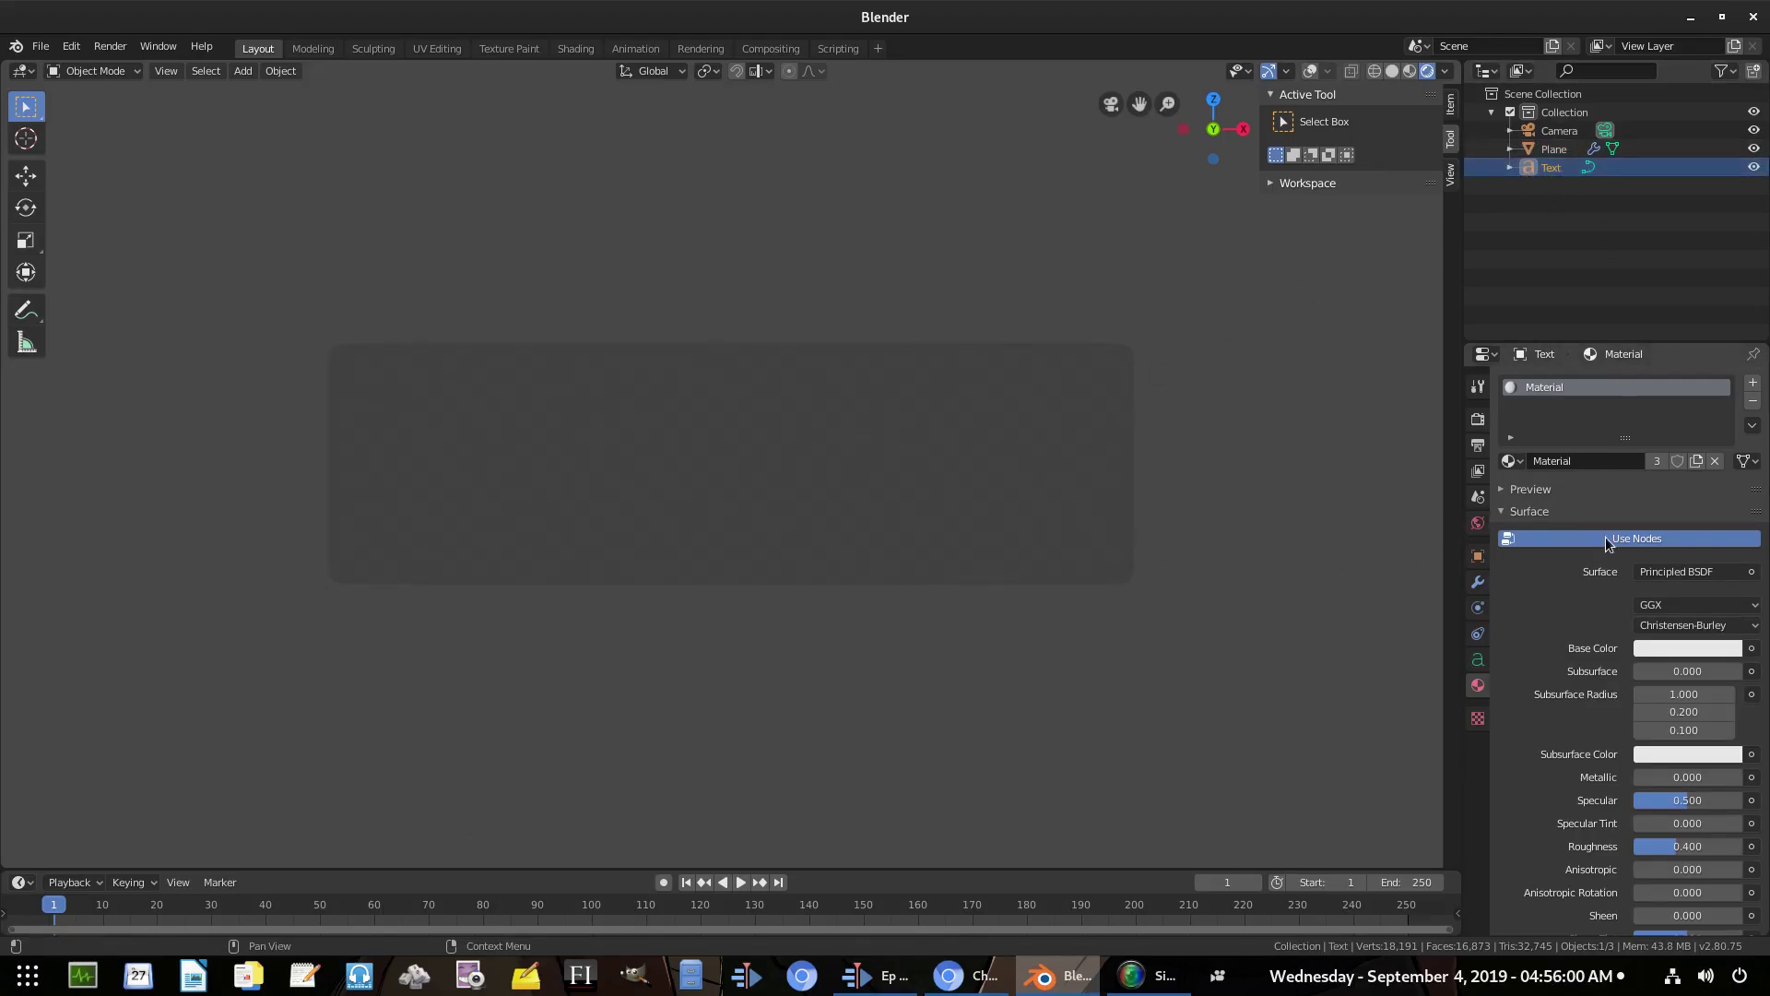
left_click(1658, 461)
double_click(1586, 454)
type("text")
key("Return")
Rename the rounded panel's material to "button"
left_click(1554, 149)
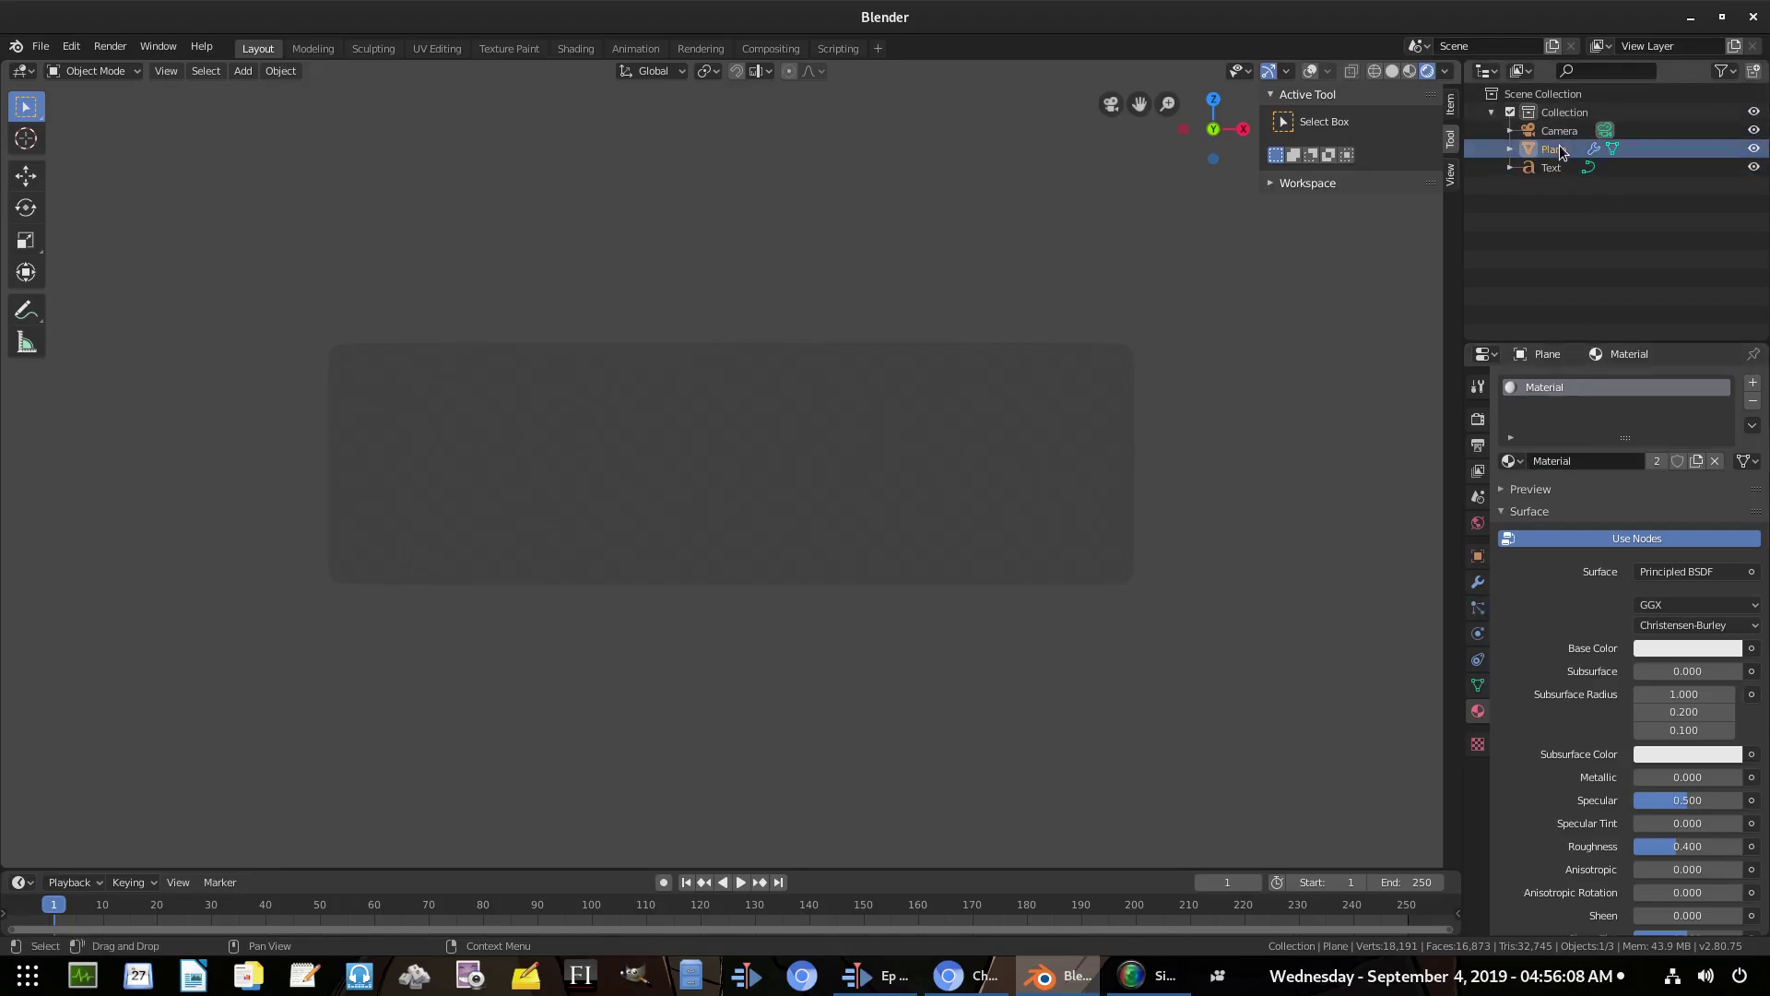
double_click(1543, 455)
type("button")
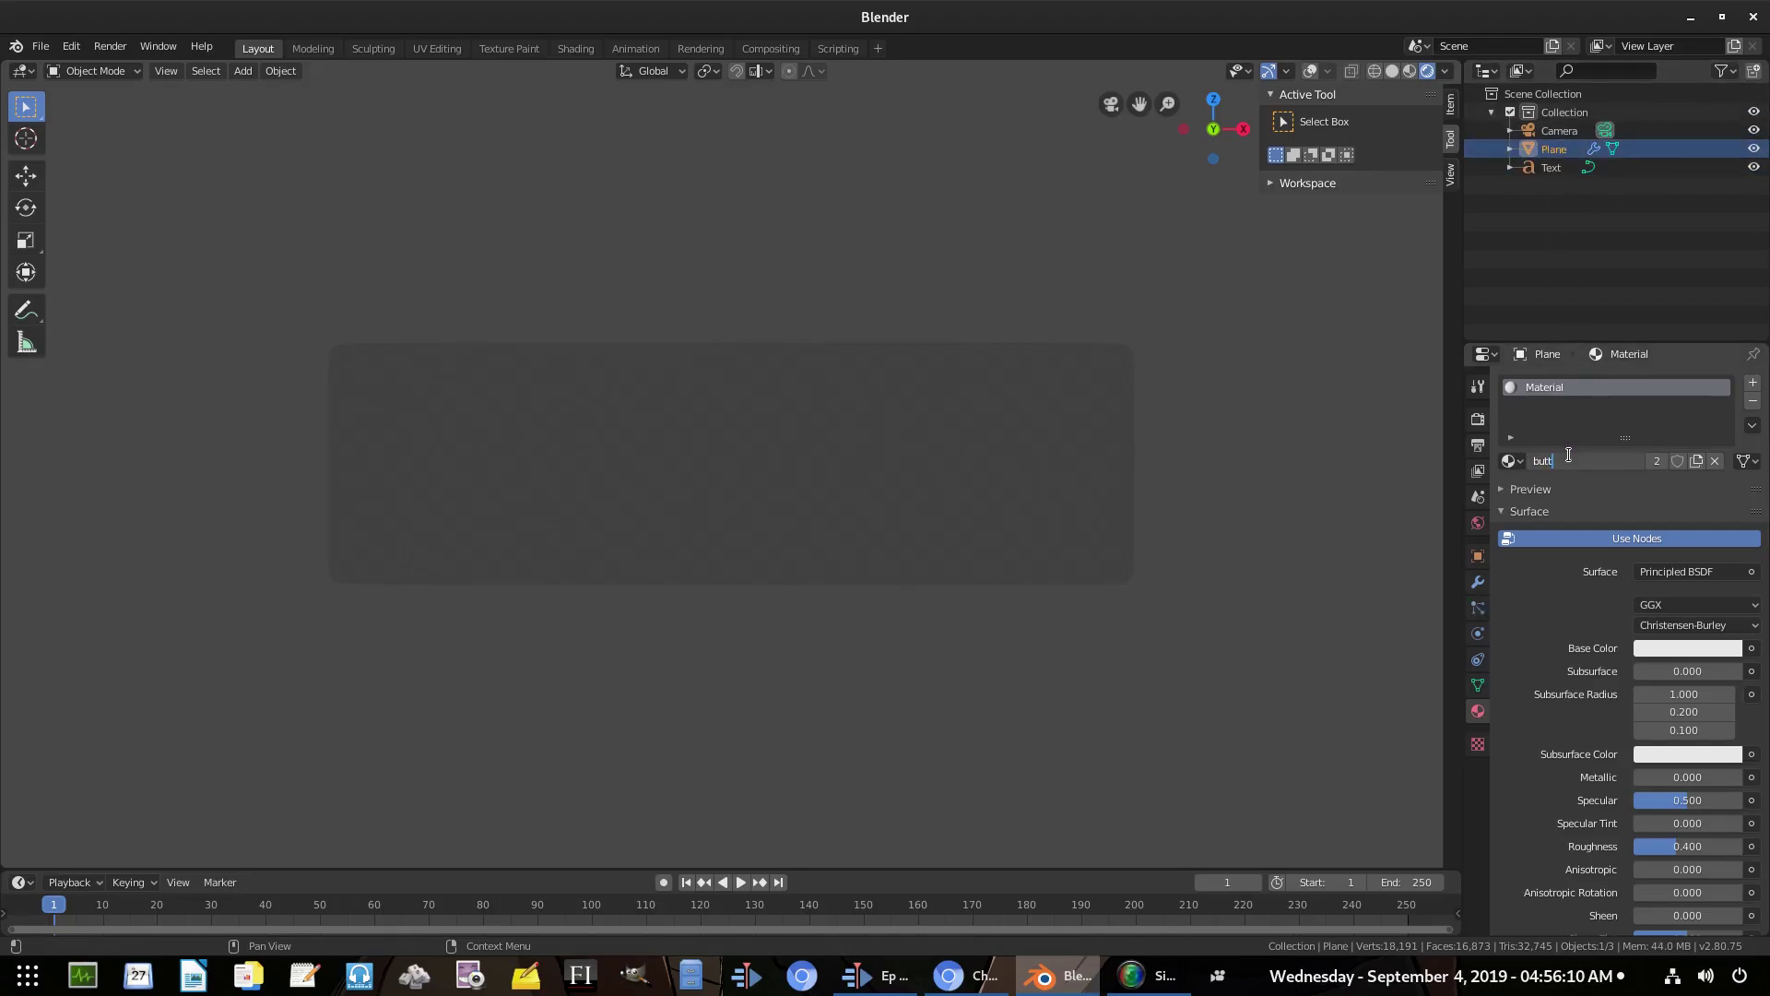
key("Return")
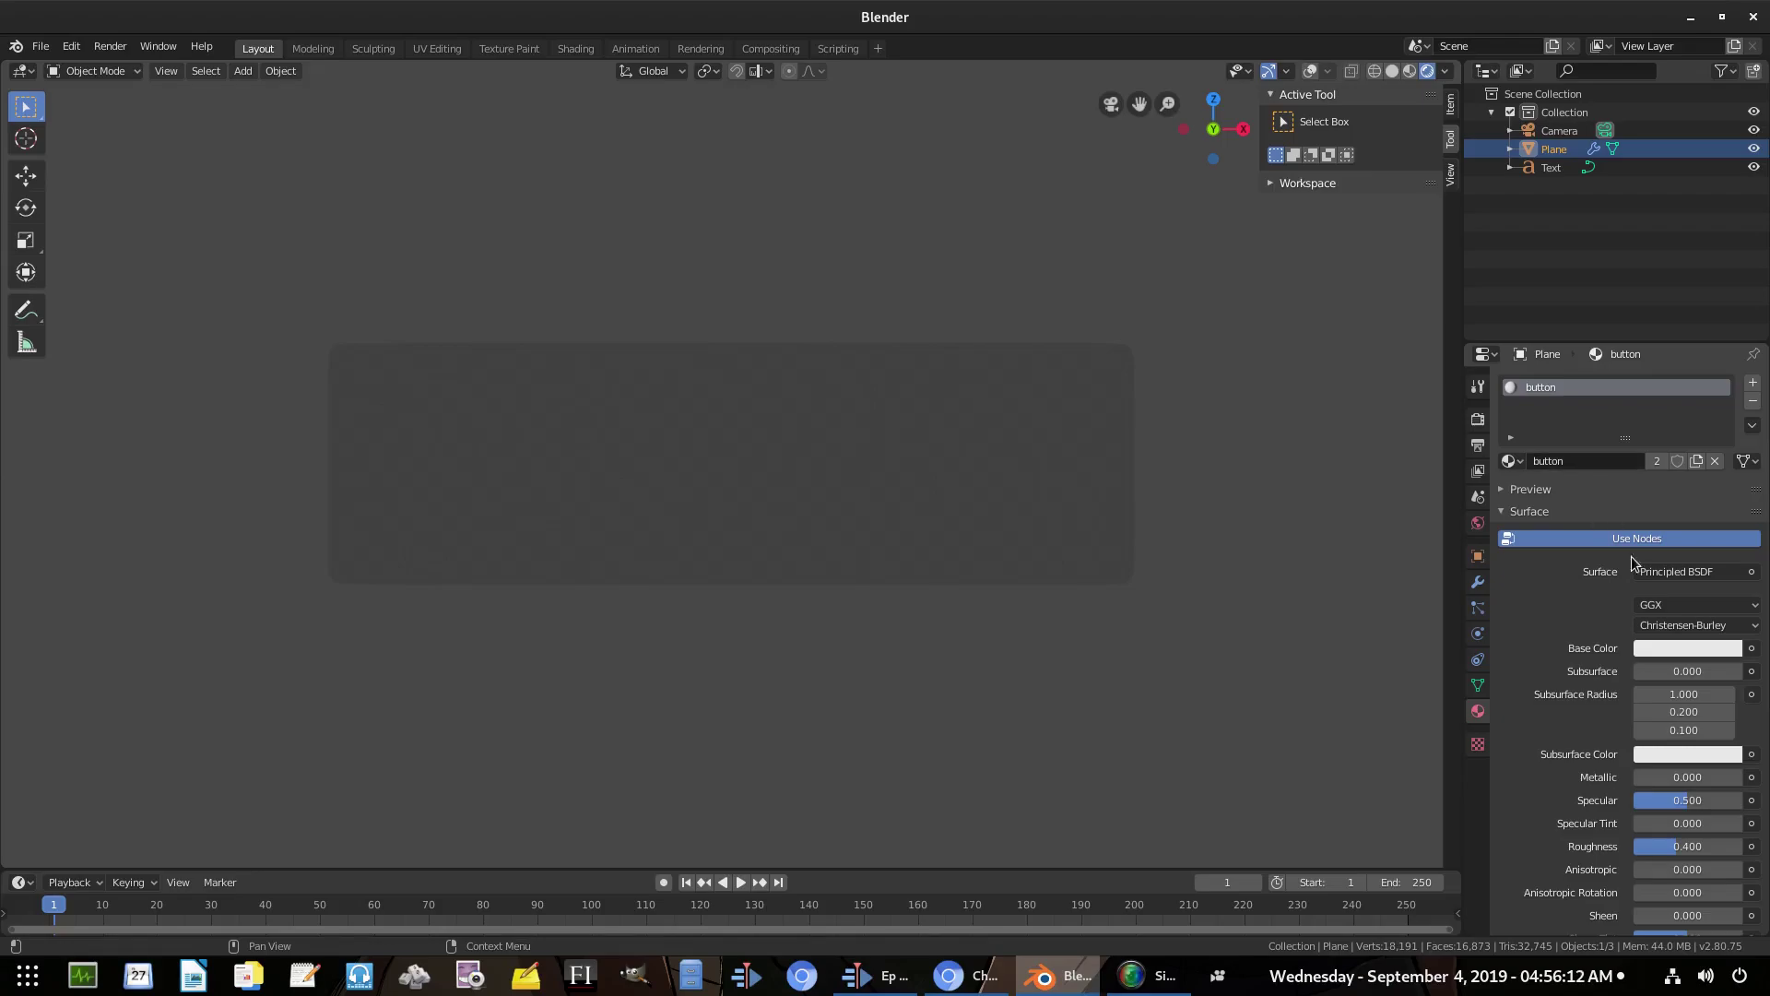
Change the panel's material surface to Emission and give it a bright red color
left_click(1671, 571)
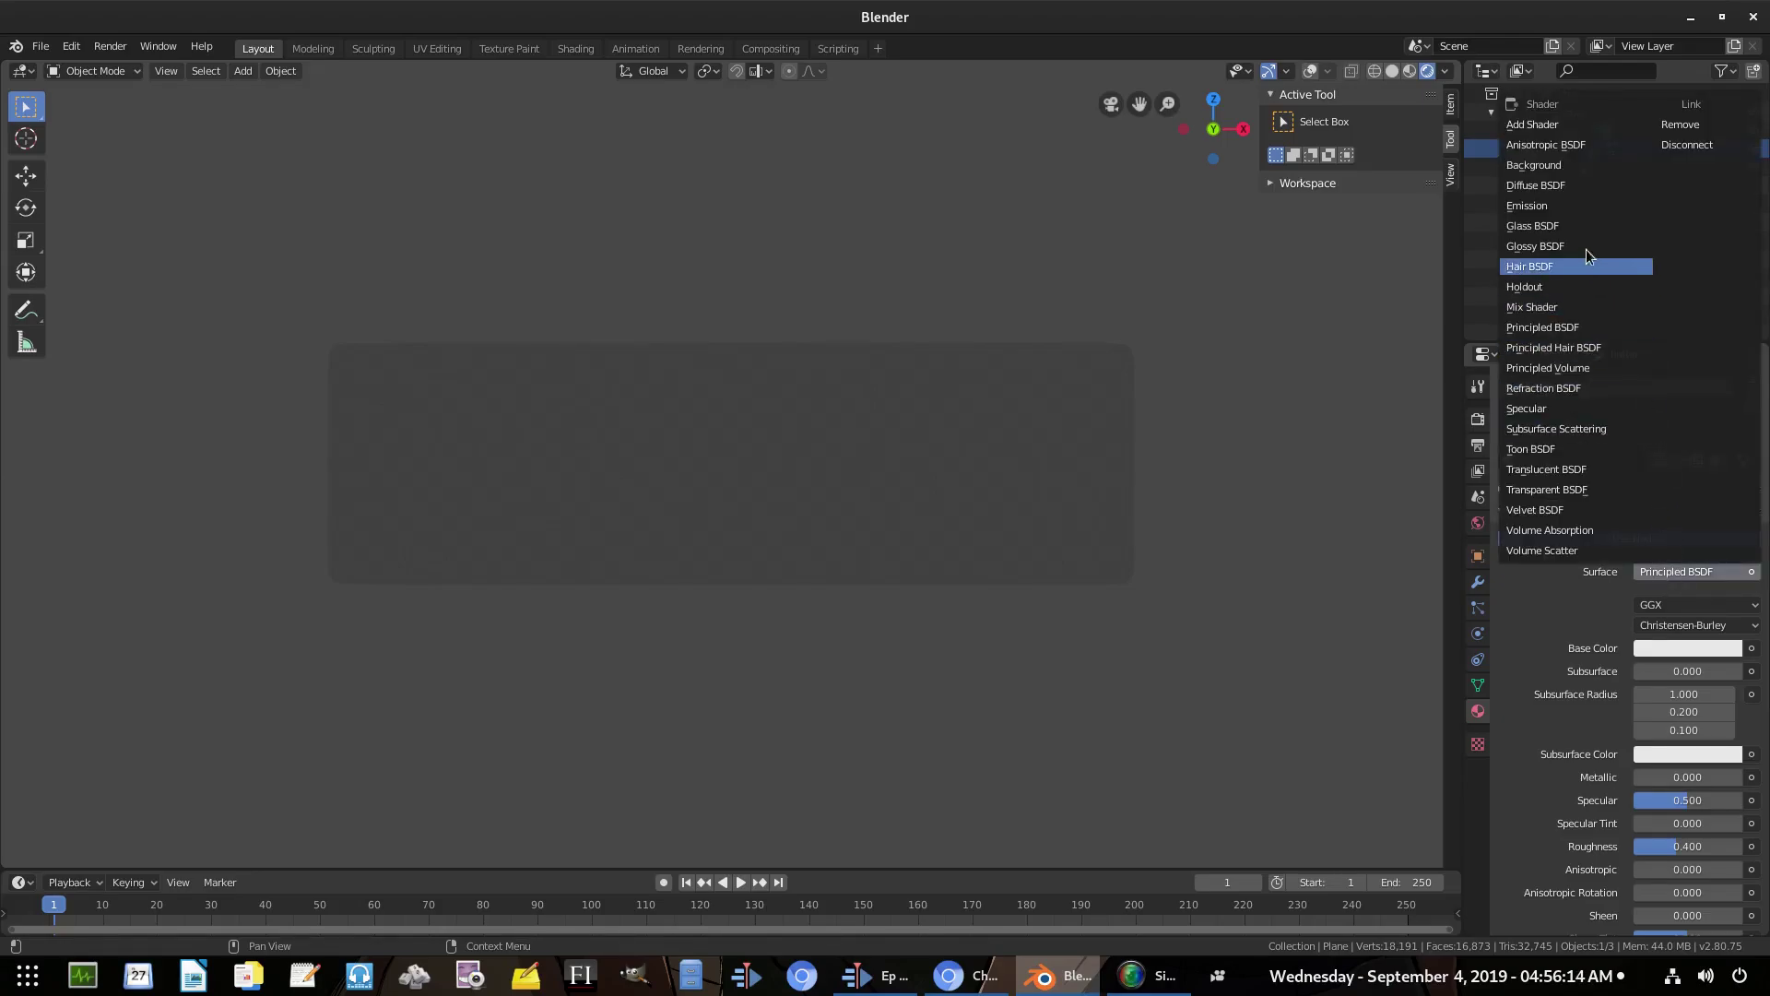
left_click(1564, 204)
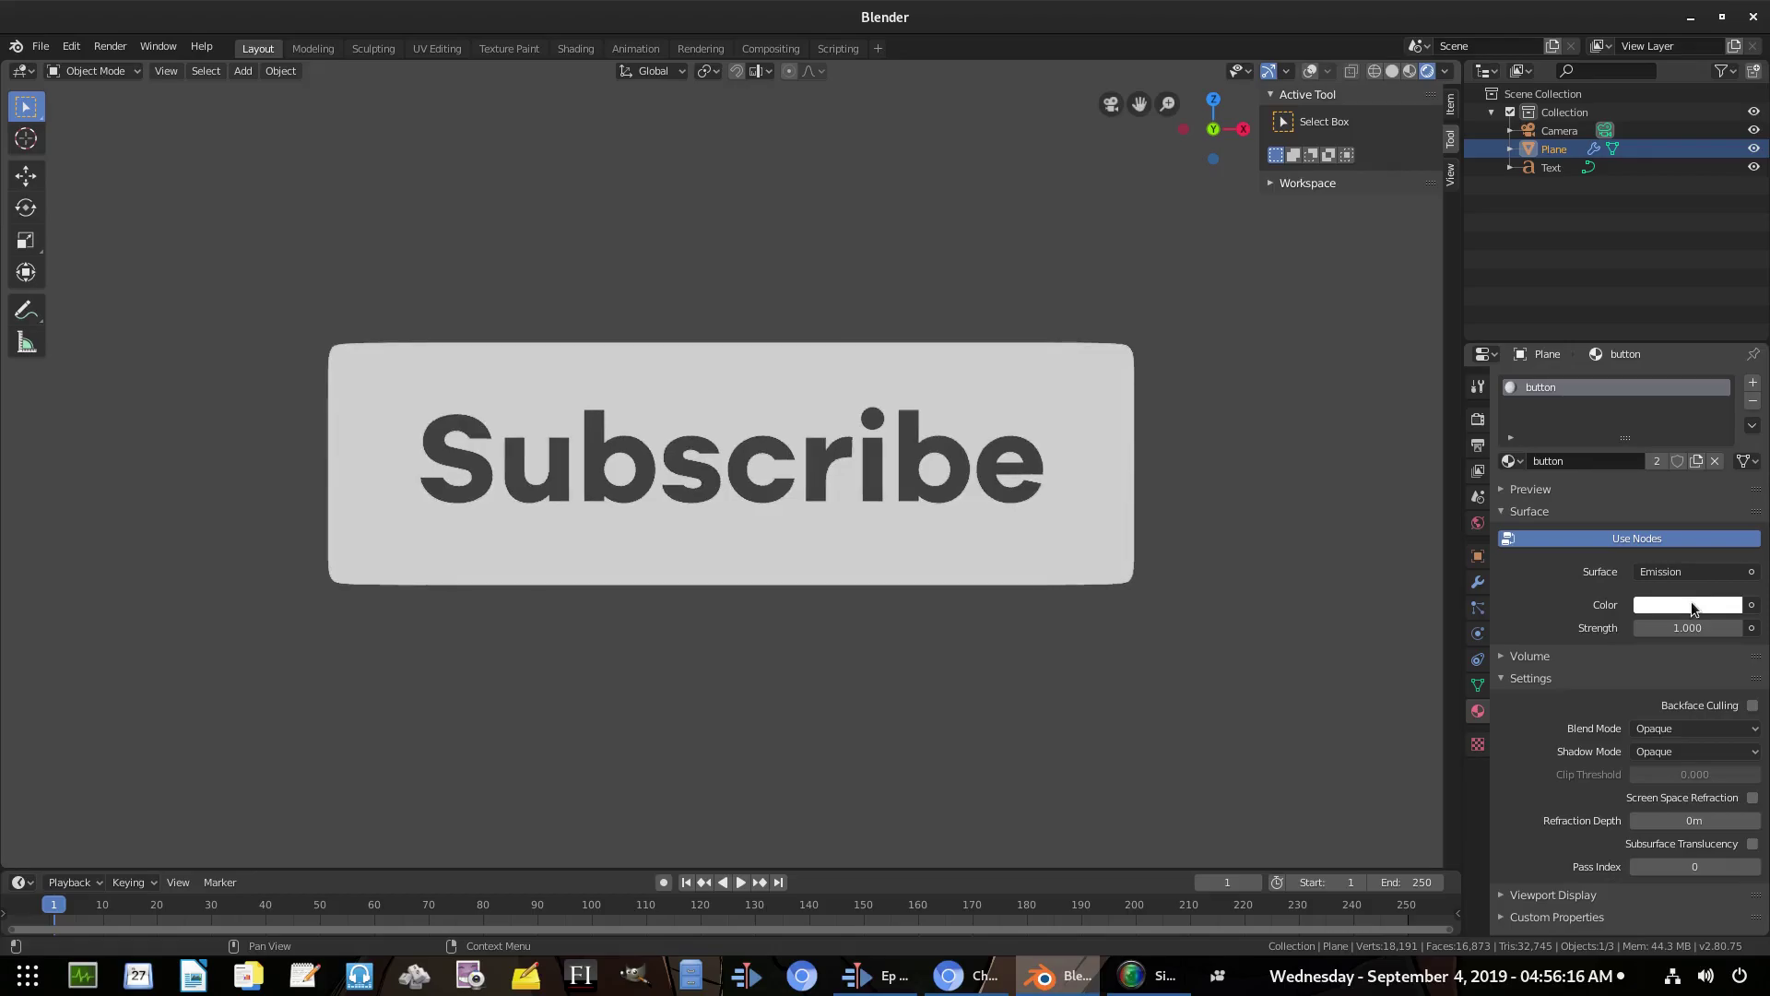
left_click(1687, 605)
left_click_drag(1647, 407, 1643, 463)
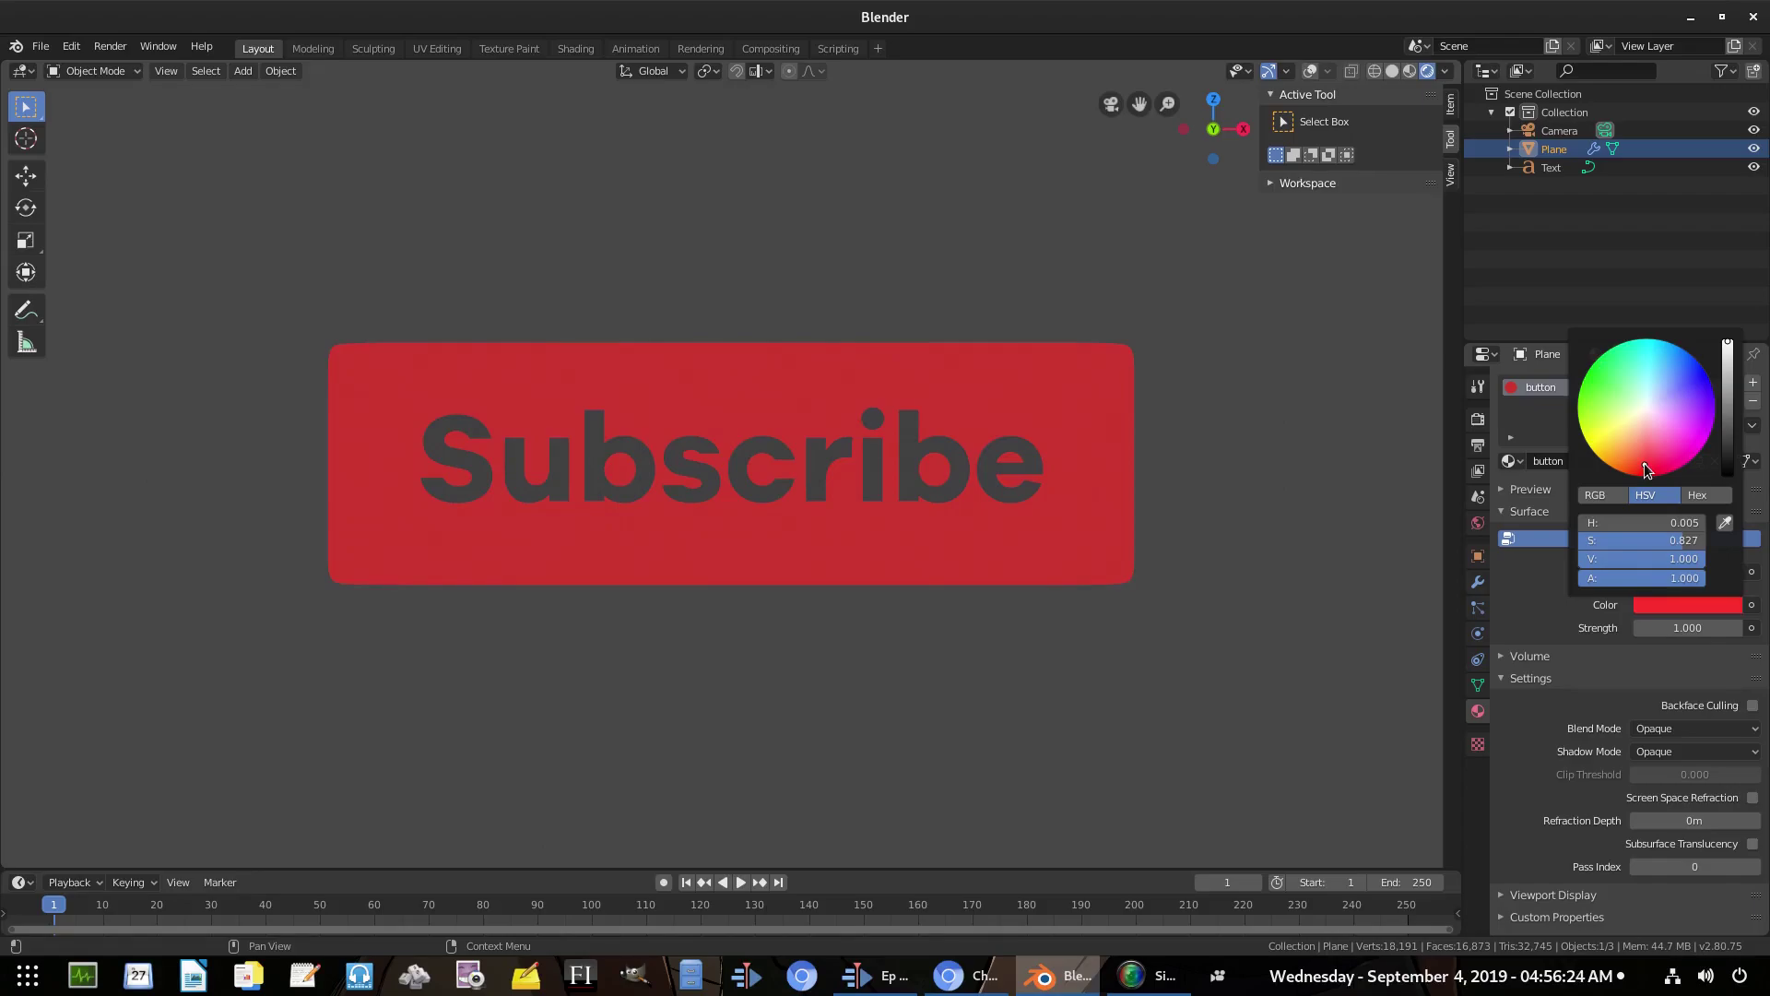
left_click_drag(1644, 463, 1645, 462)
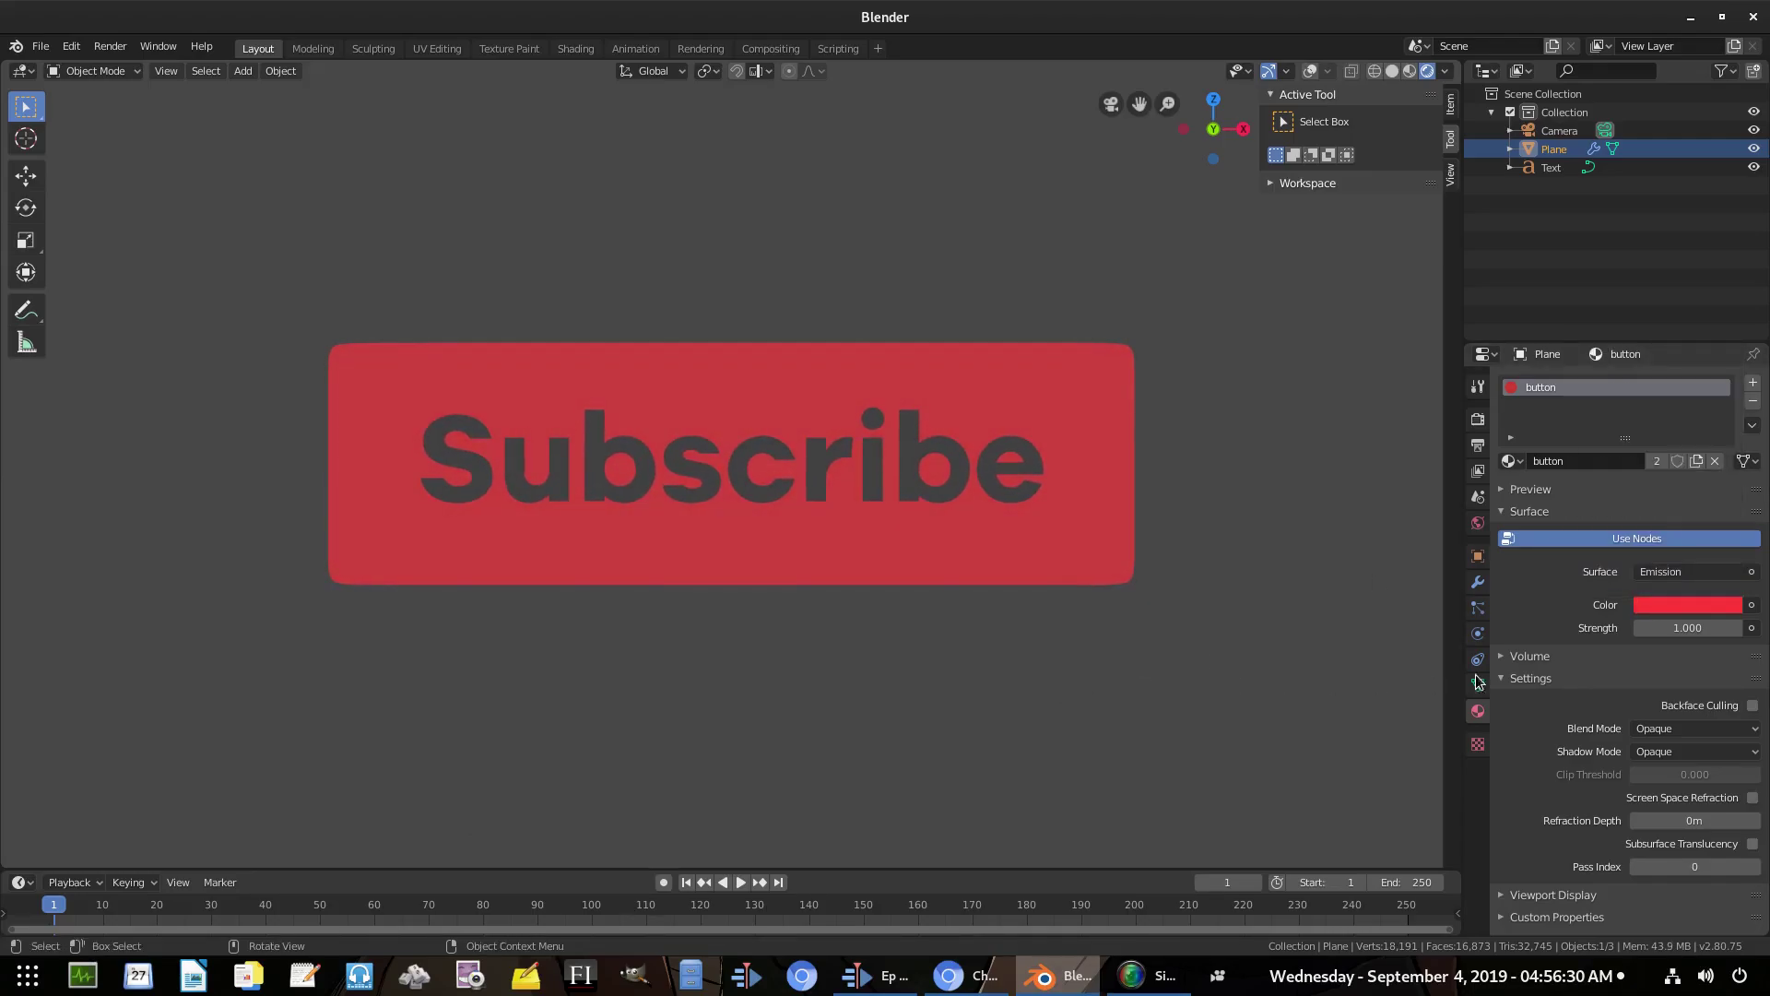
left_click(1723, 605)
left_click(1706, 496)
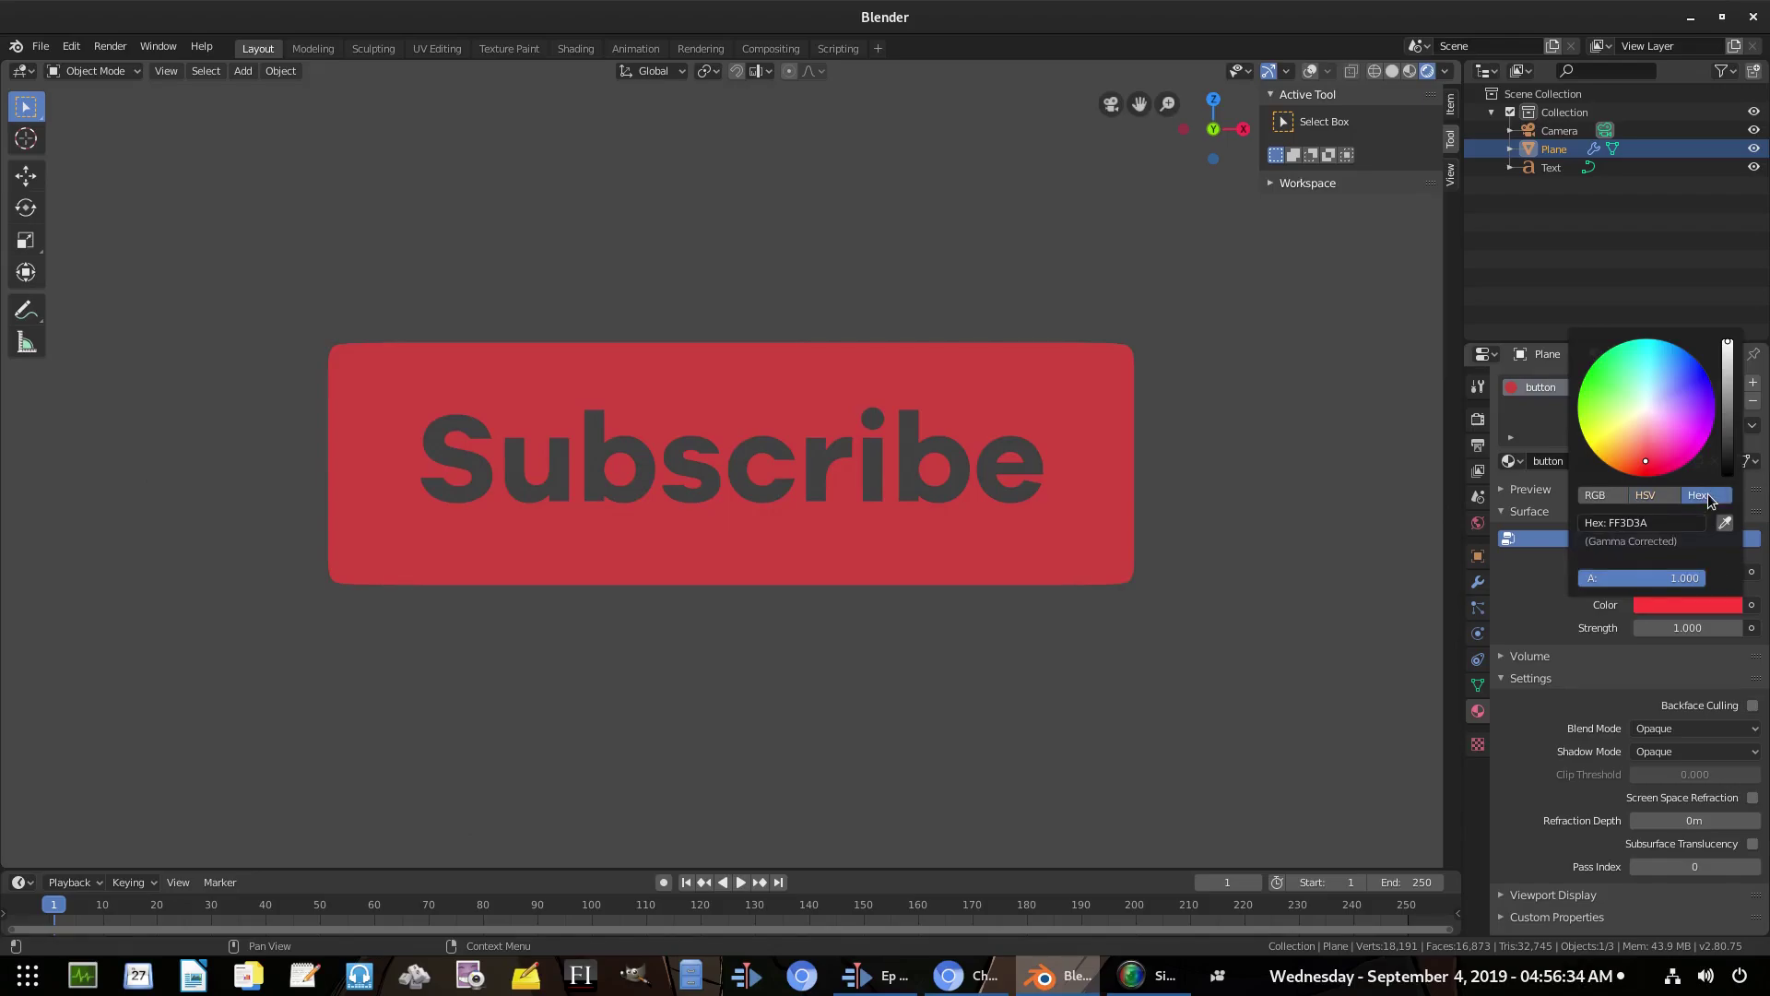
Change the Subscribe text's material surface to Emission and check its white color
left_click(1552, 167)
left_click(1687, 572)
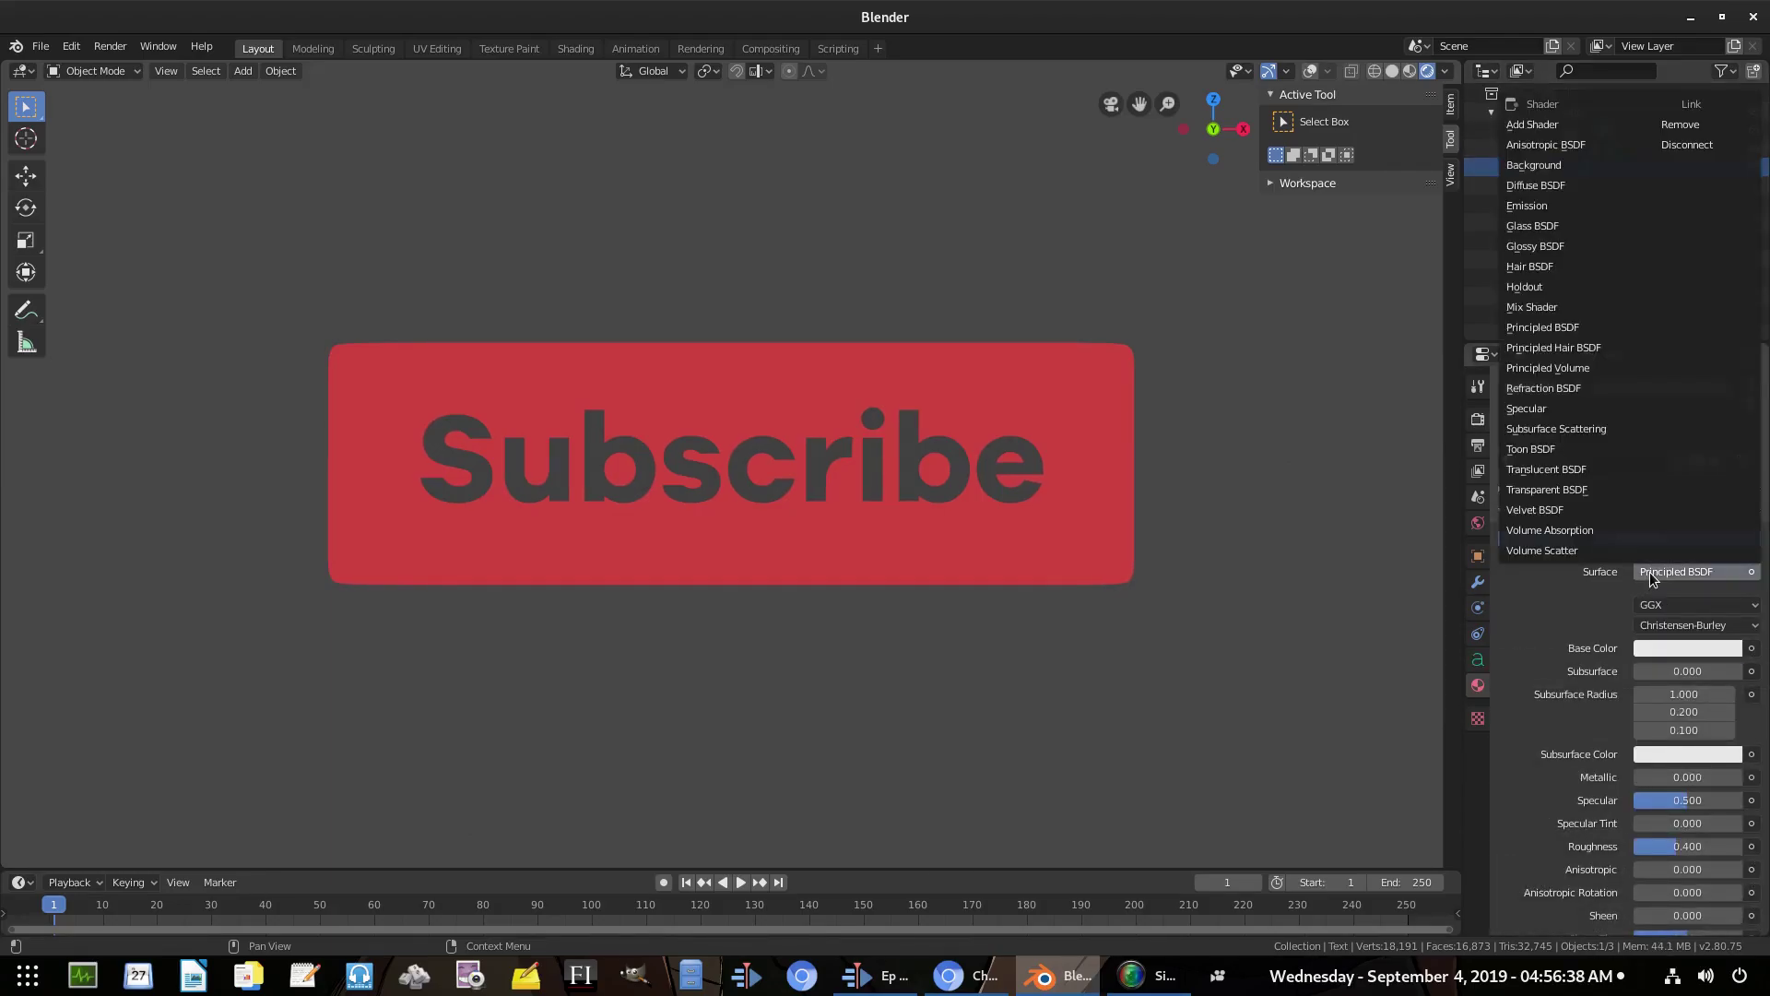
left_click(1563, 205)
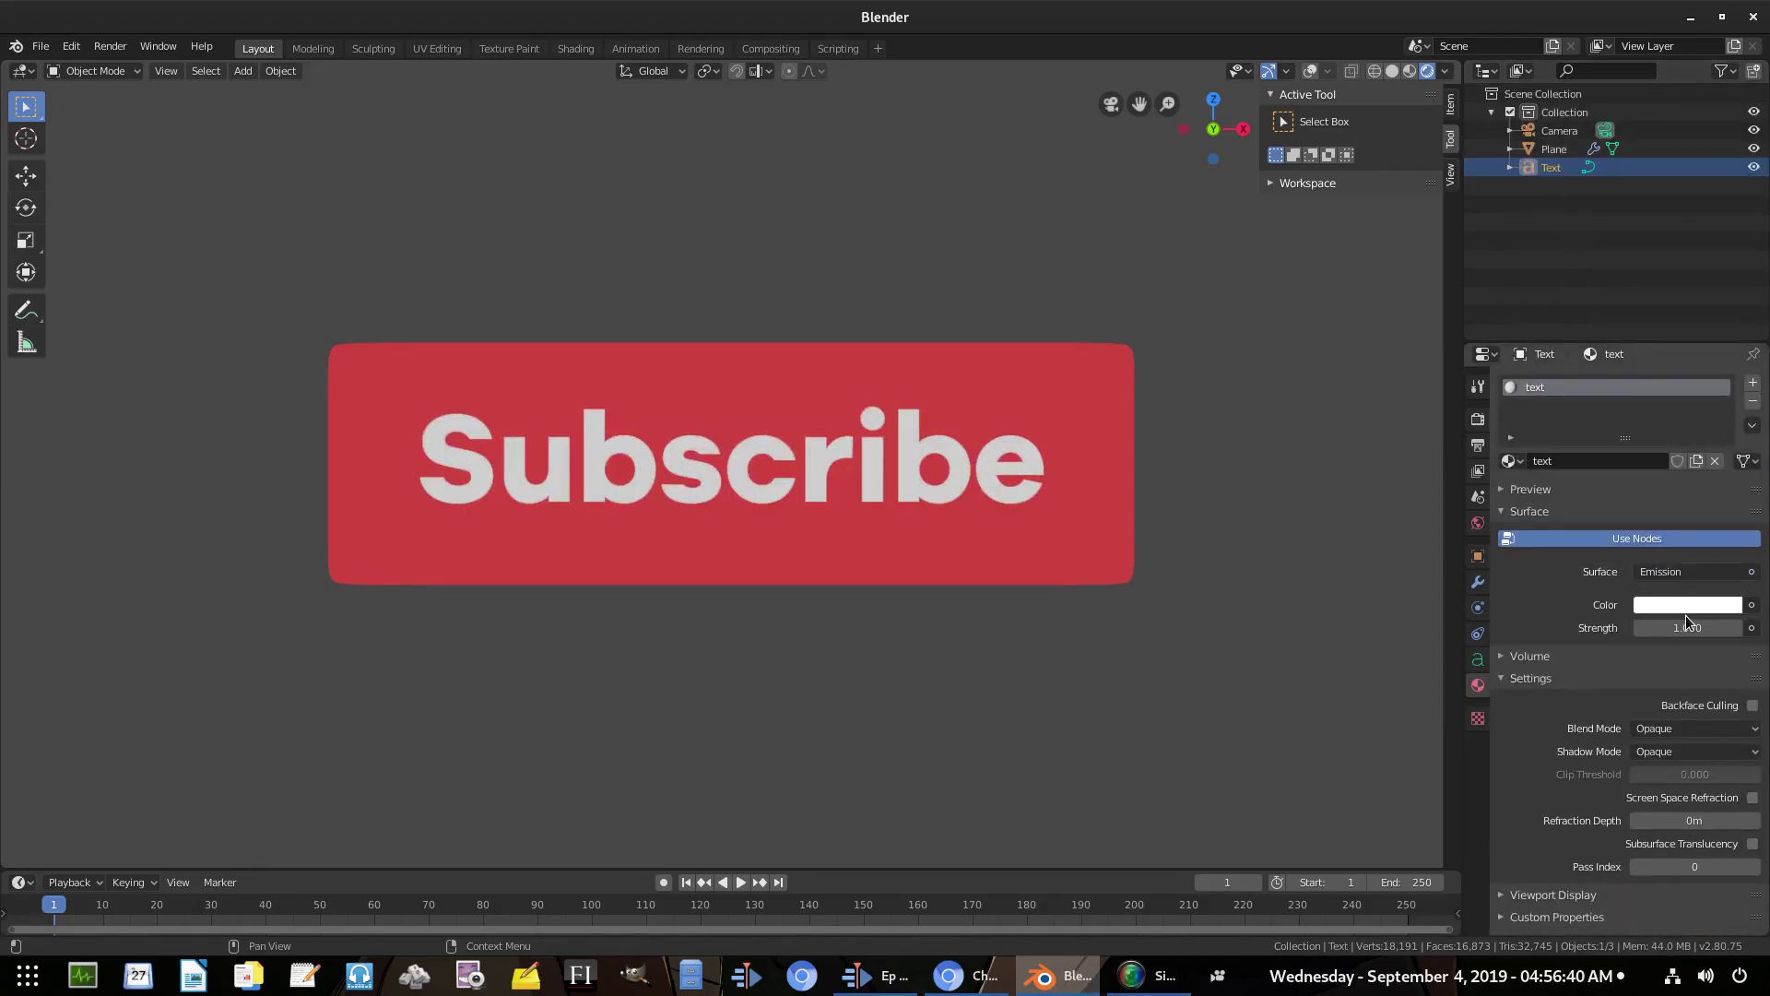
left_click(1693, 604)
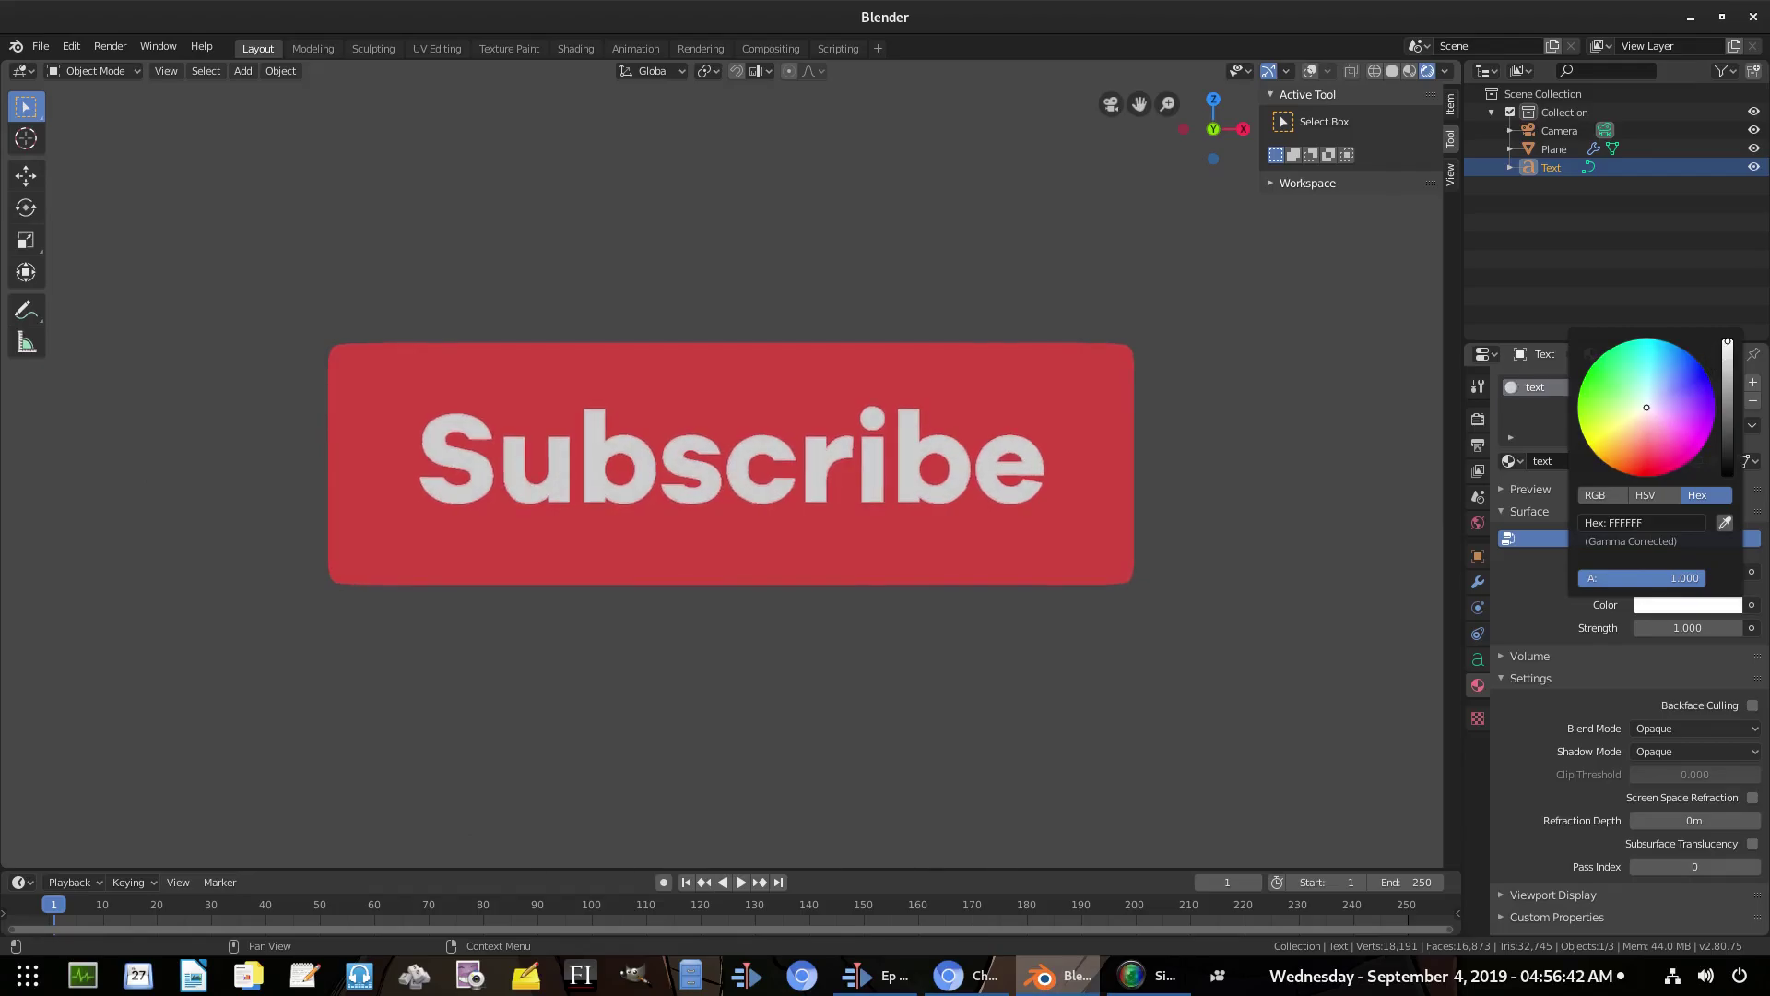
Inspect the colored button from several angles and turn the viewport overlays back on in the camera view
middle_click_drag(689, 709, 733, 715)
scroll(791, 531, "up", 4)
middle_click_drag(791, 538, 883, 563)
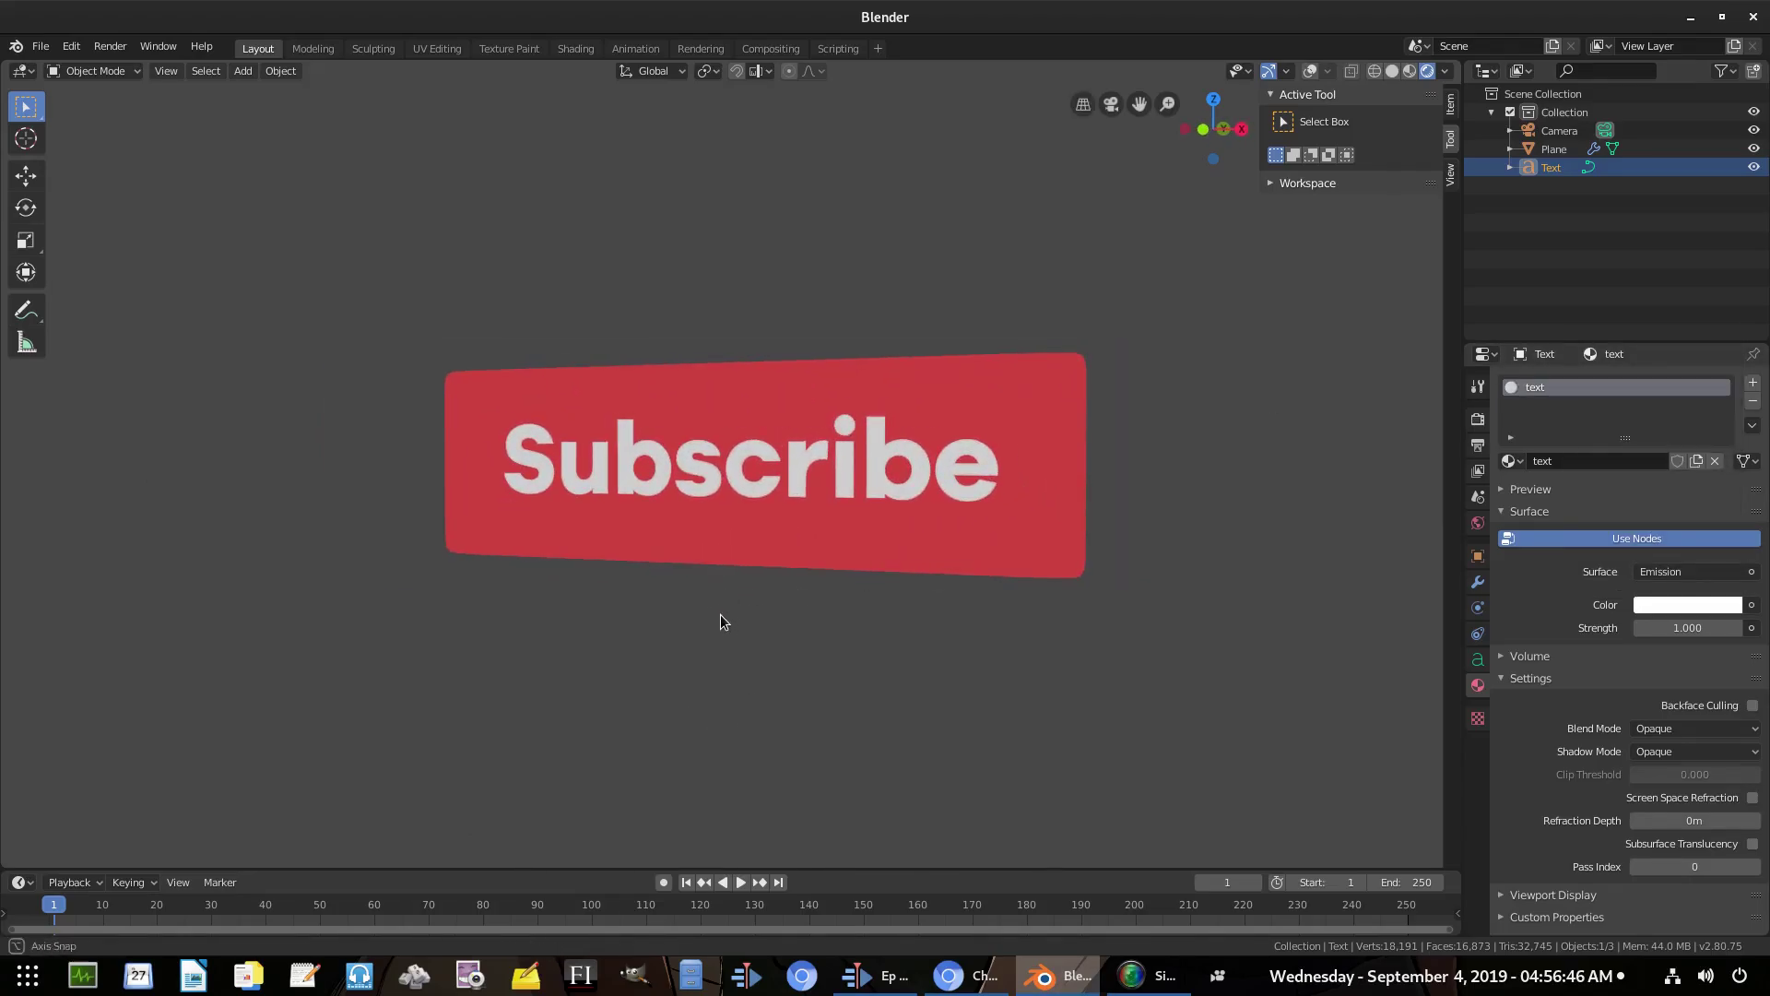
middle_click_drag(719, 620, 838, 604)
key("KP_0")
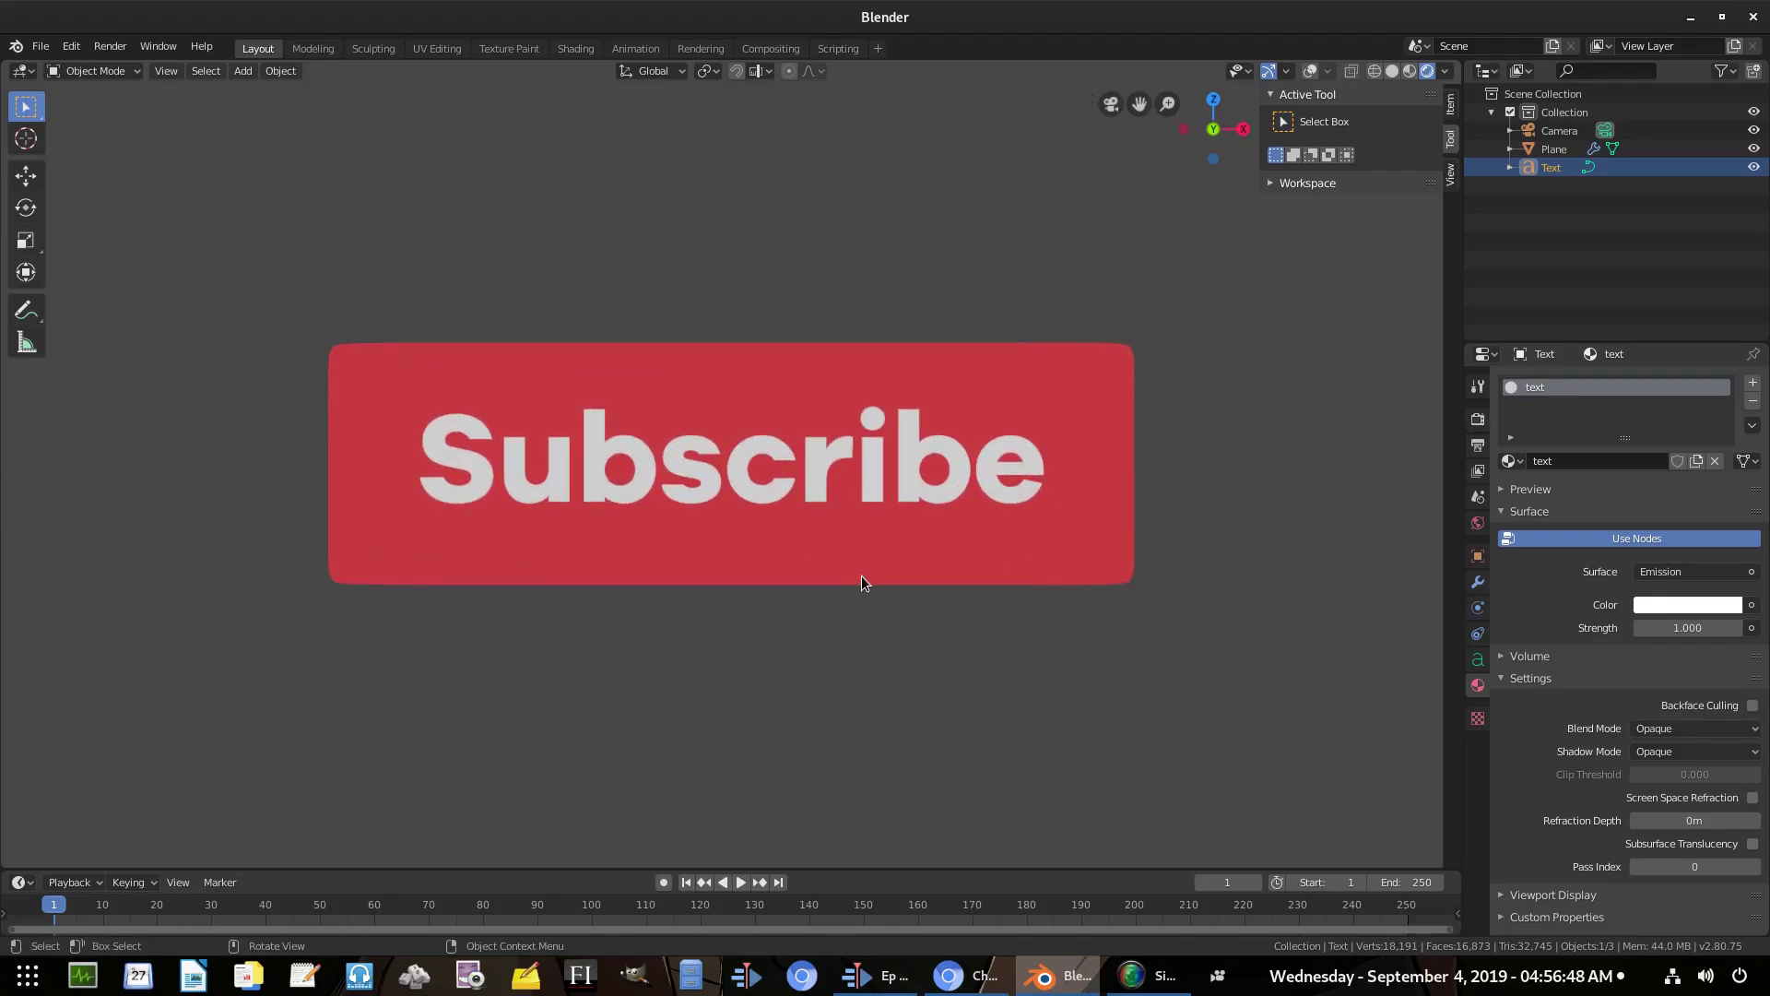
key("KP_0")
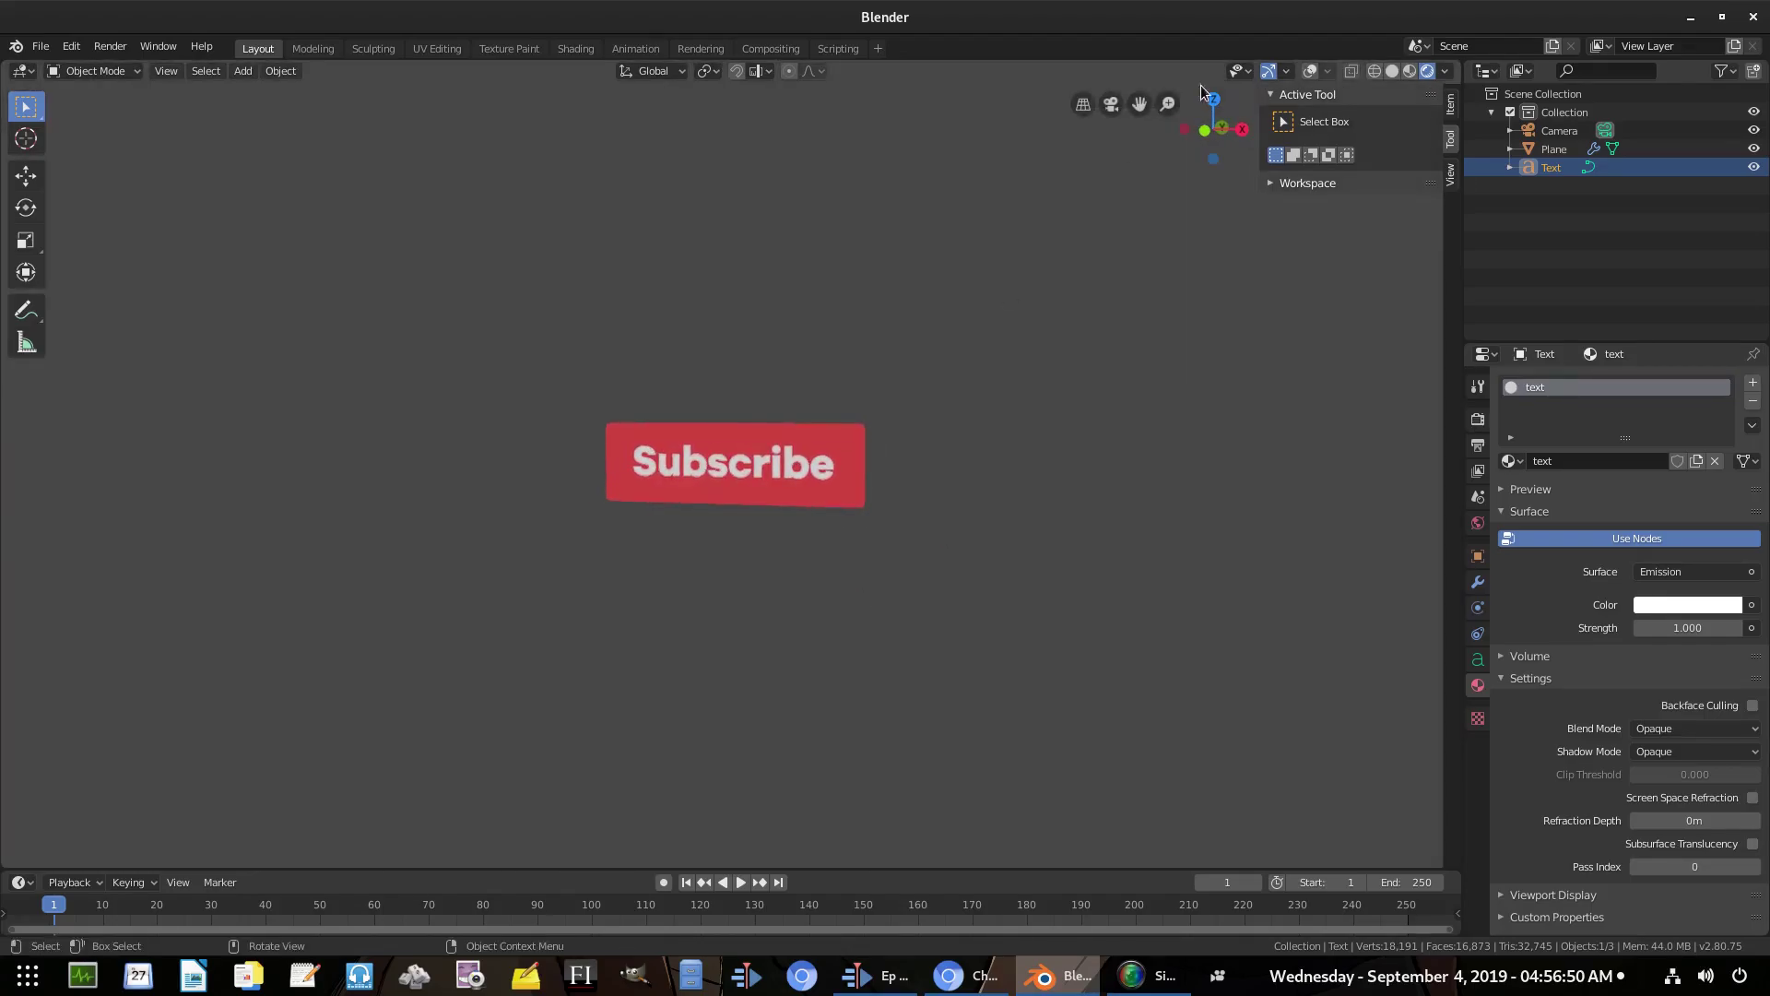
left_click(1309, 71)
key("KP_0")
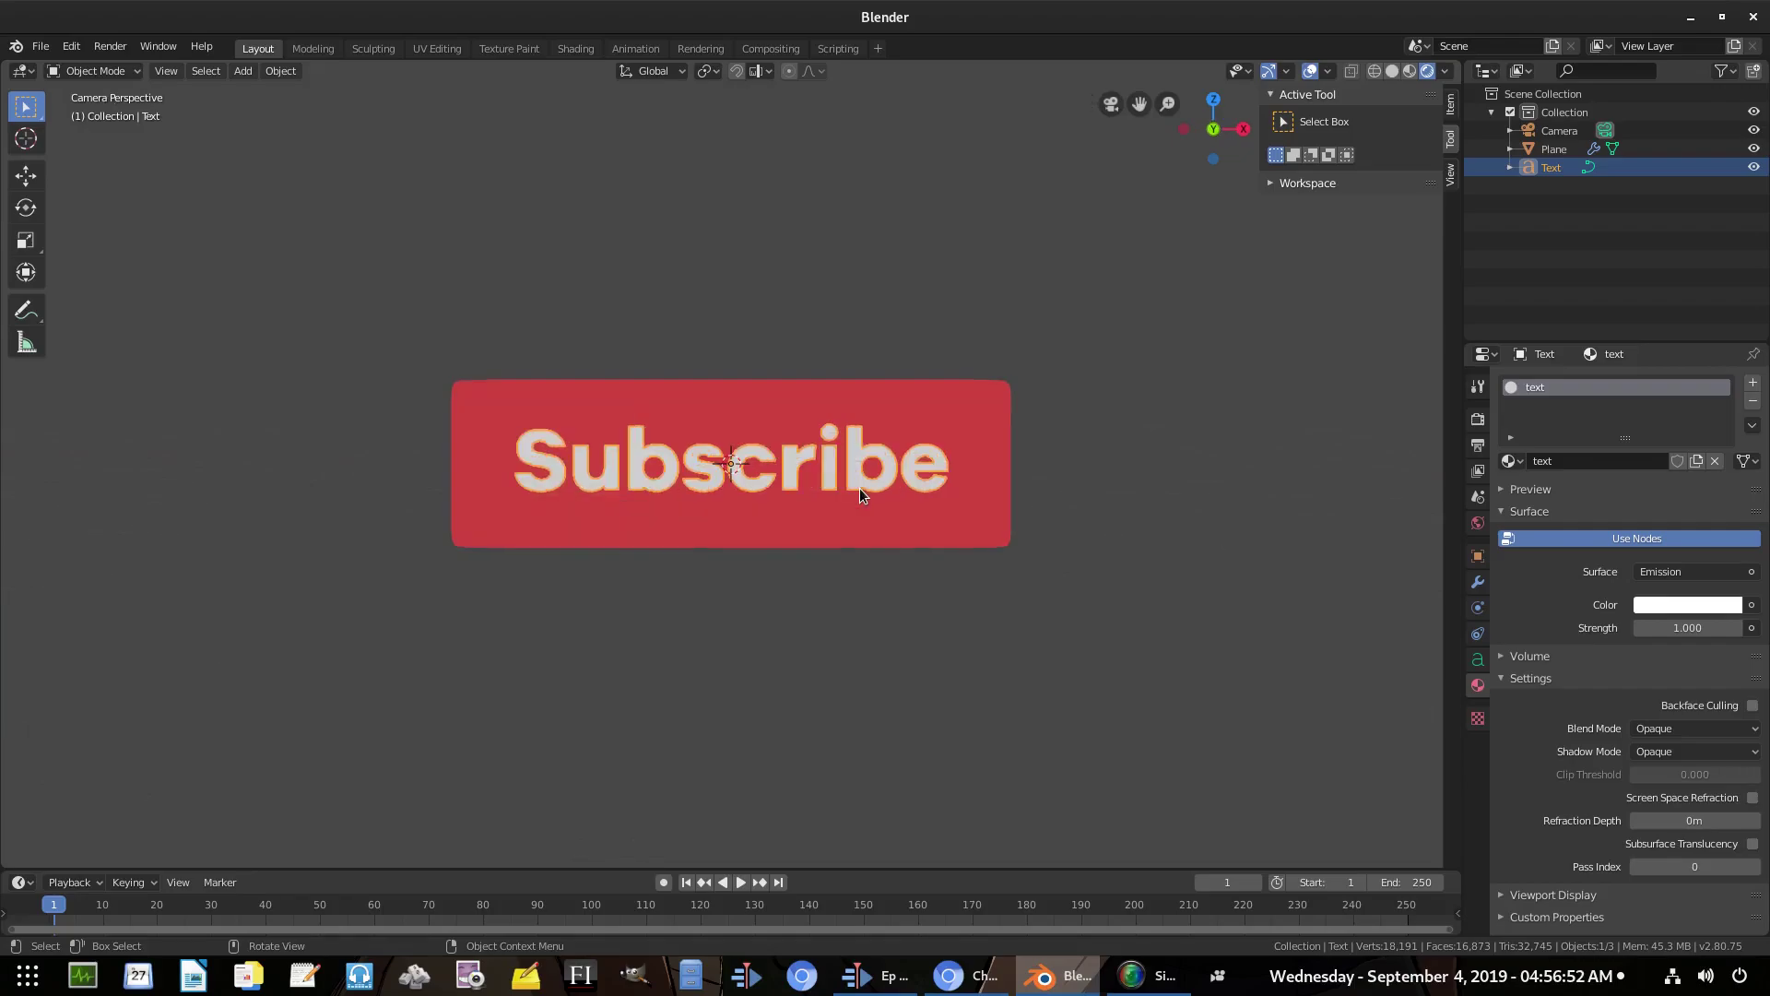
scroll(855, 486, "down", 7)
scroll(850, 481, "up", 10)
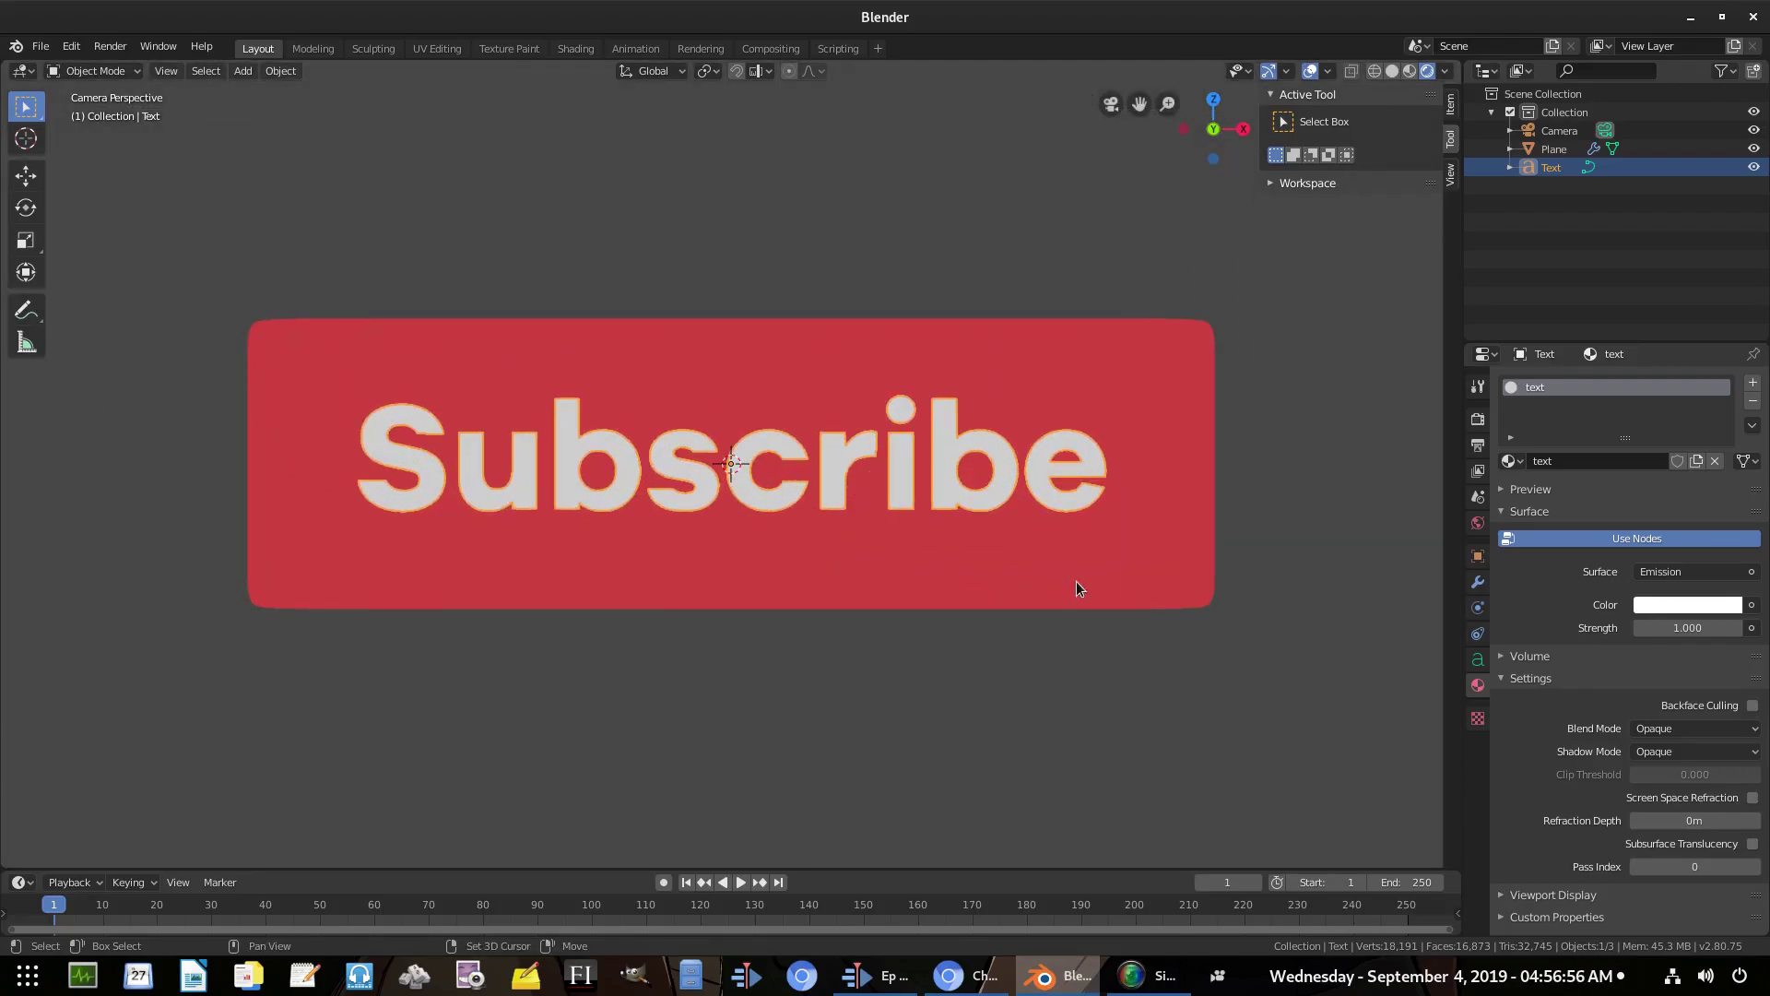
Parent the Subscribe text to the red panel with the Object option
left_click(1136, 588, "shift")
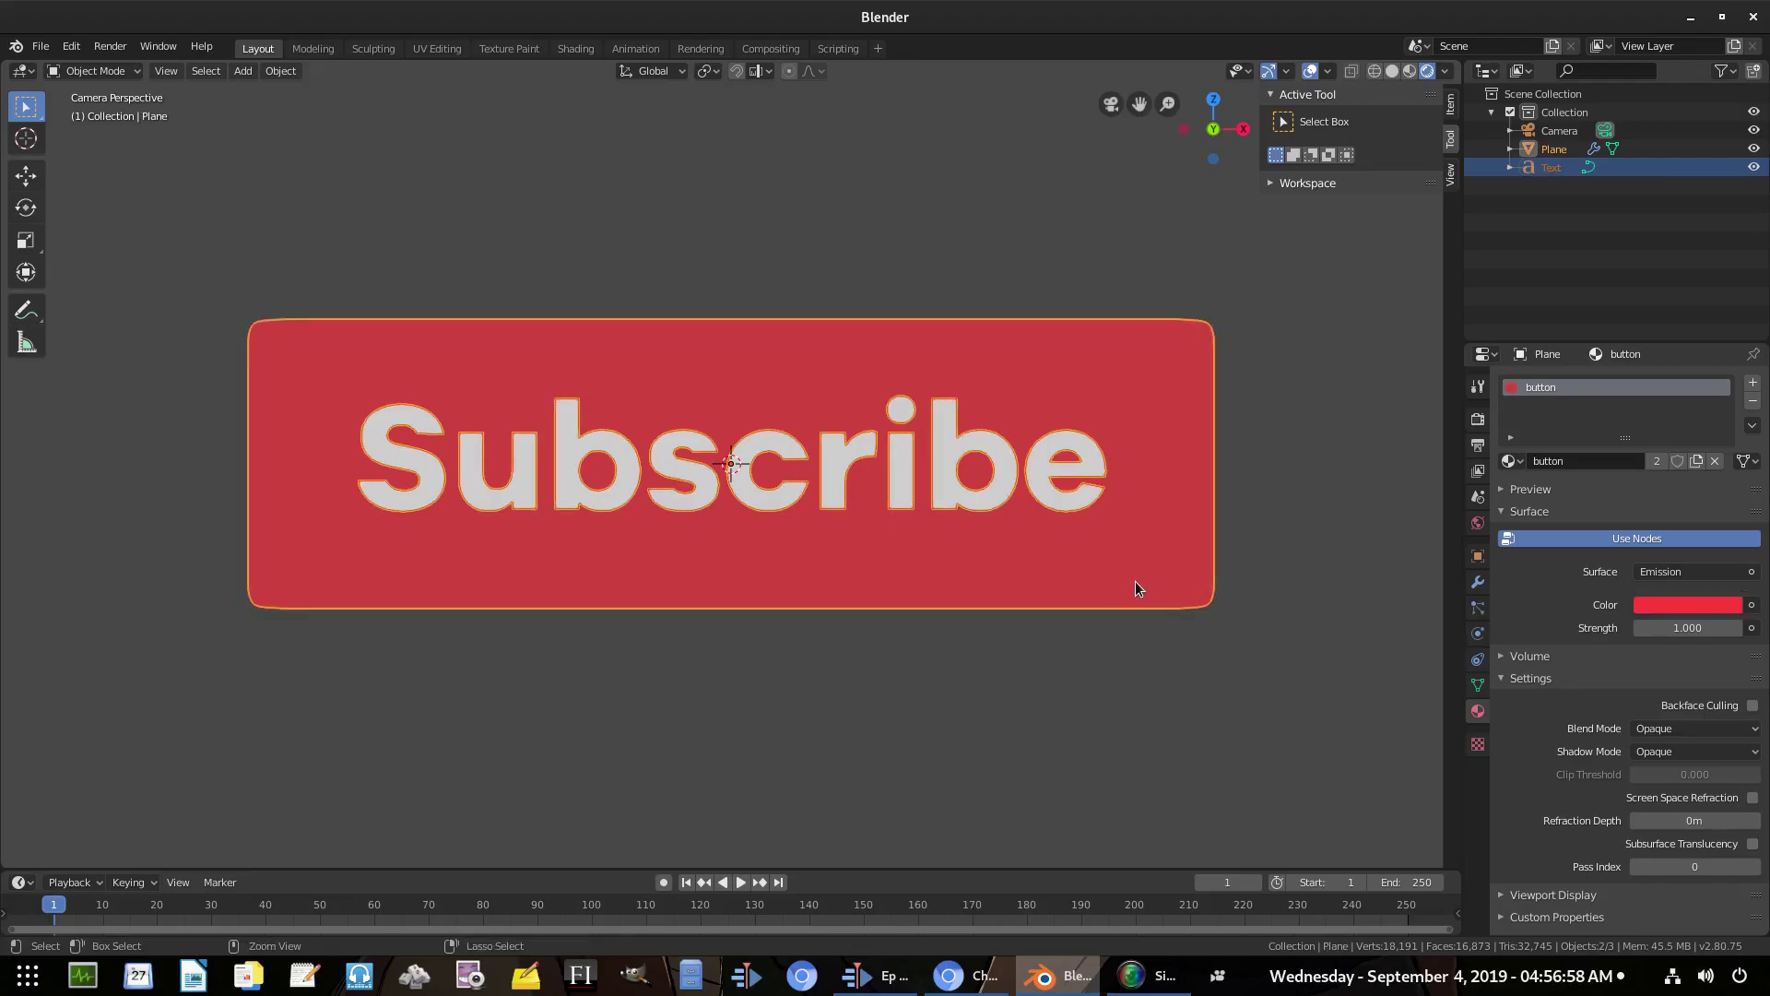
key("ctrl+p")
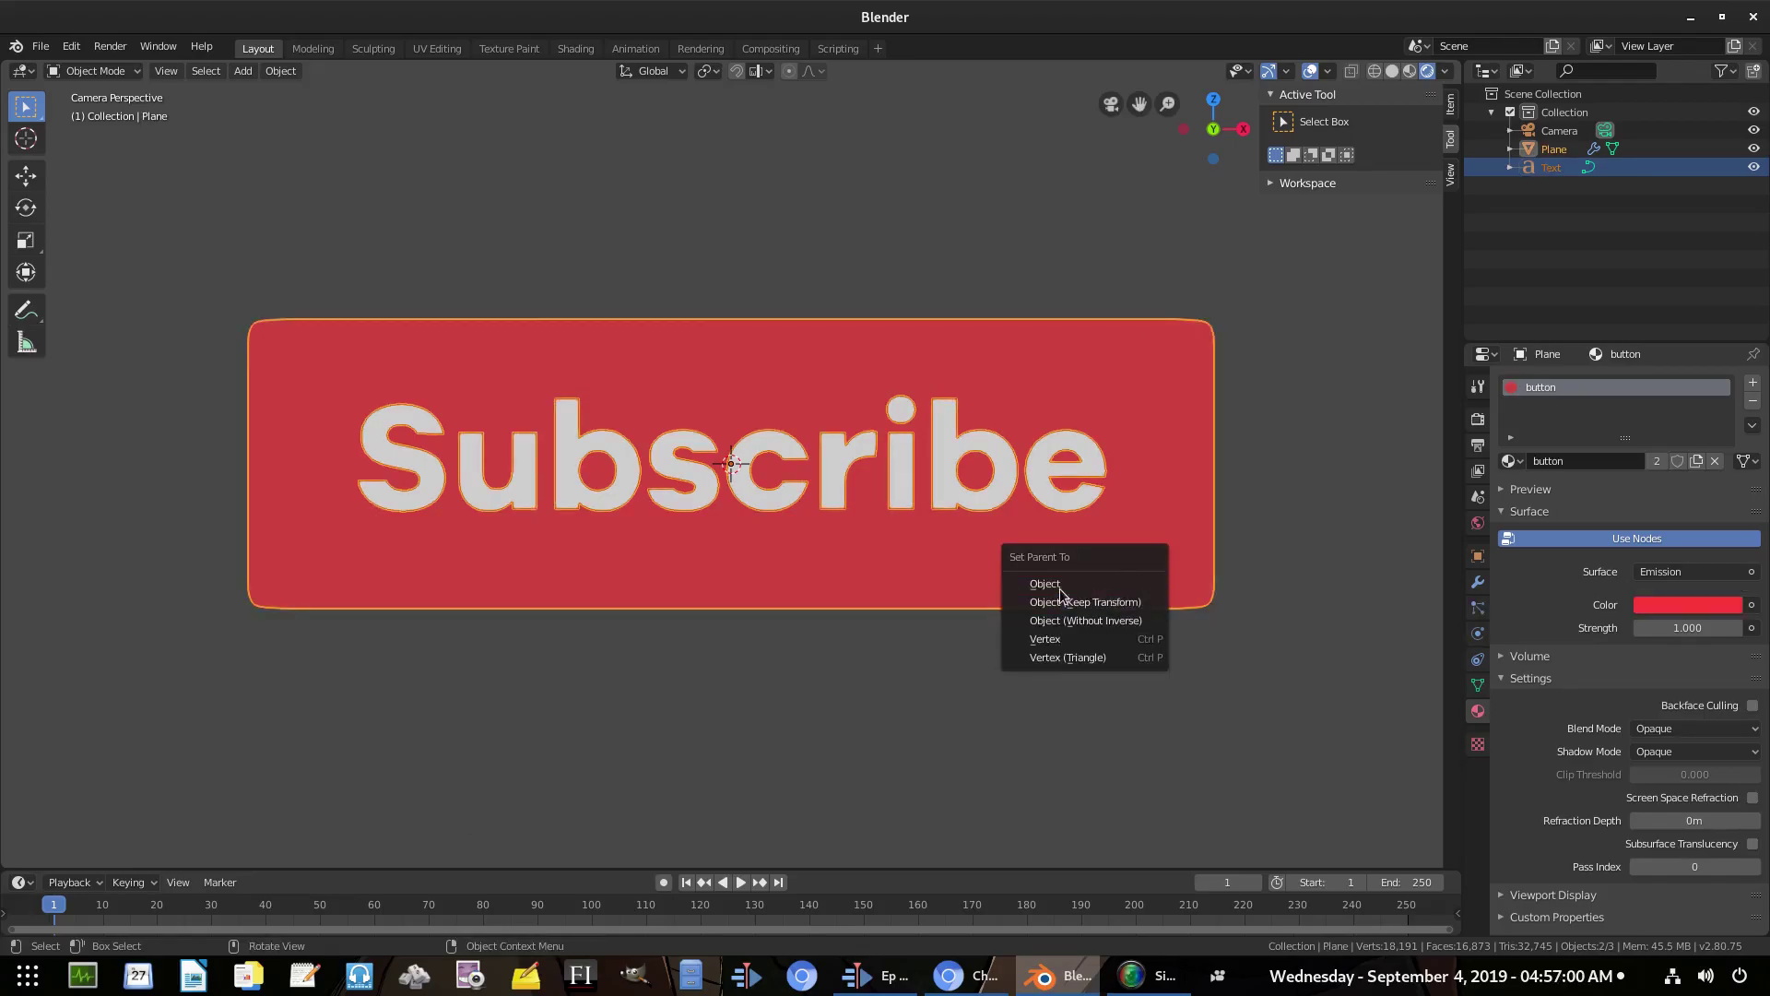
middle_click_drag(1083, 654, 1113, 621)
Test the parenting by rotating the panel freely with trackball rotation, cancel it and return to the camera view
key("r")
key("r")
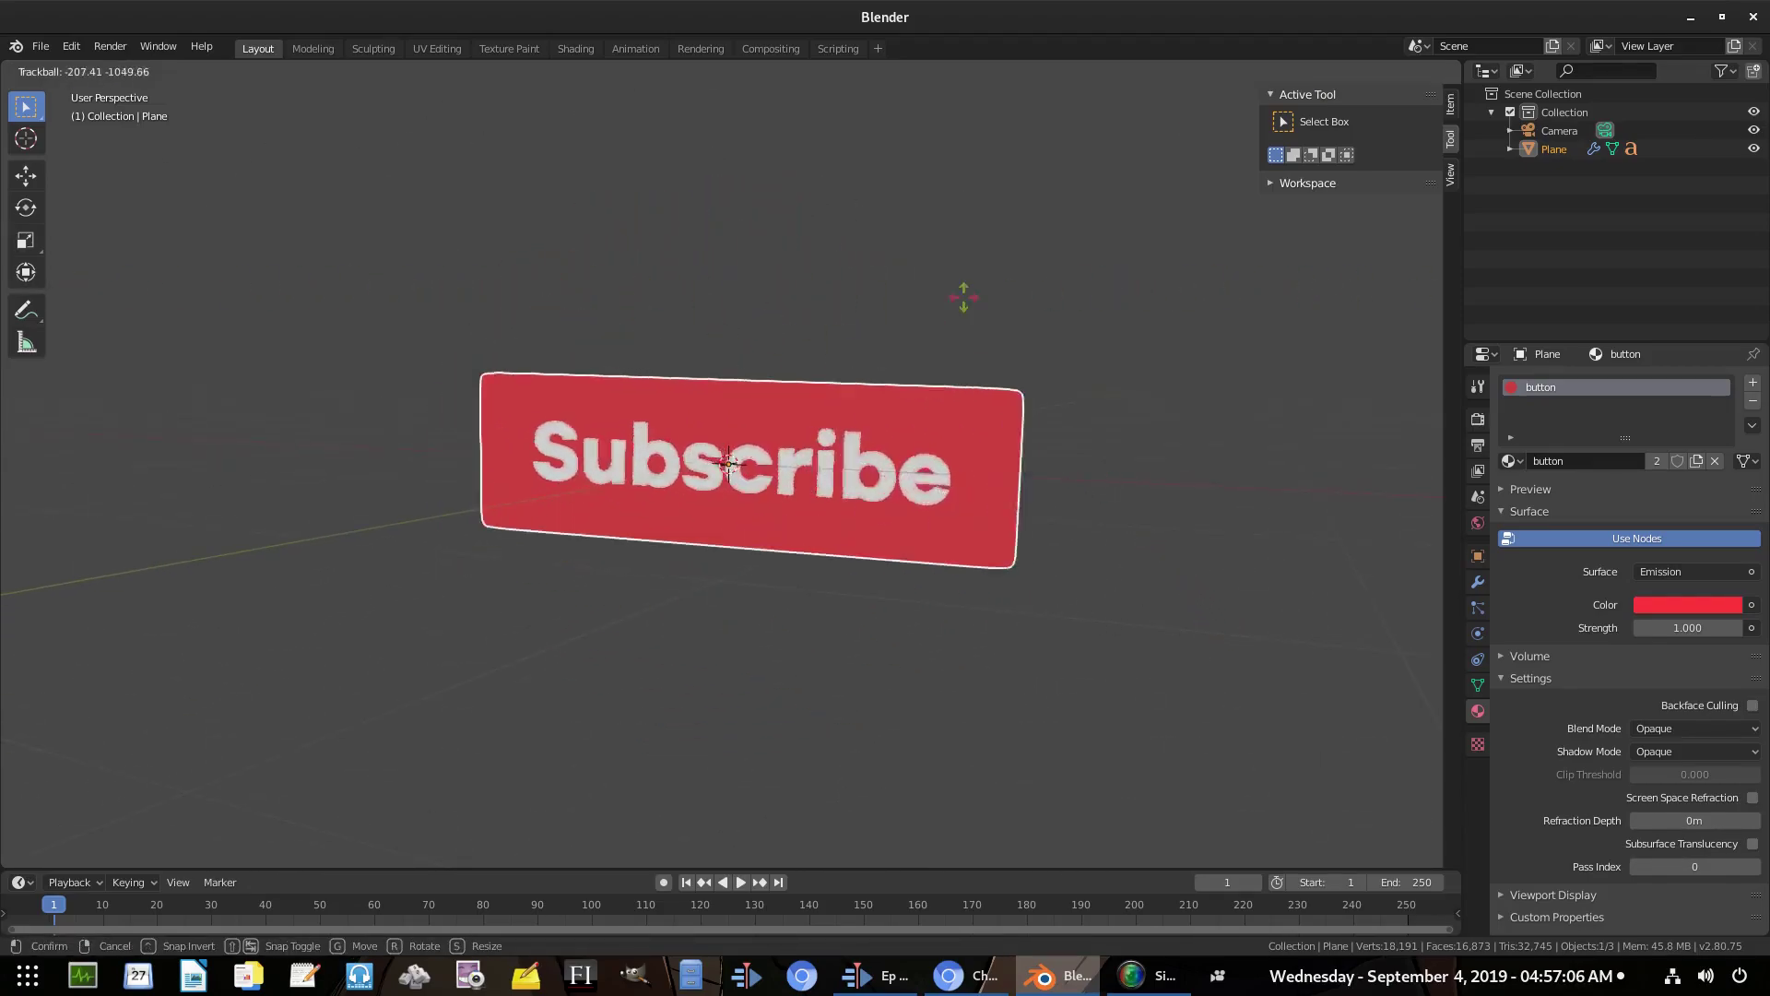
left_click(422, 390)
key("KP_0")
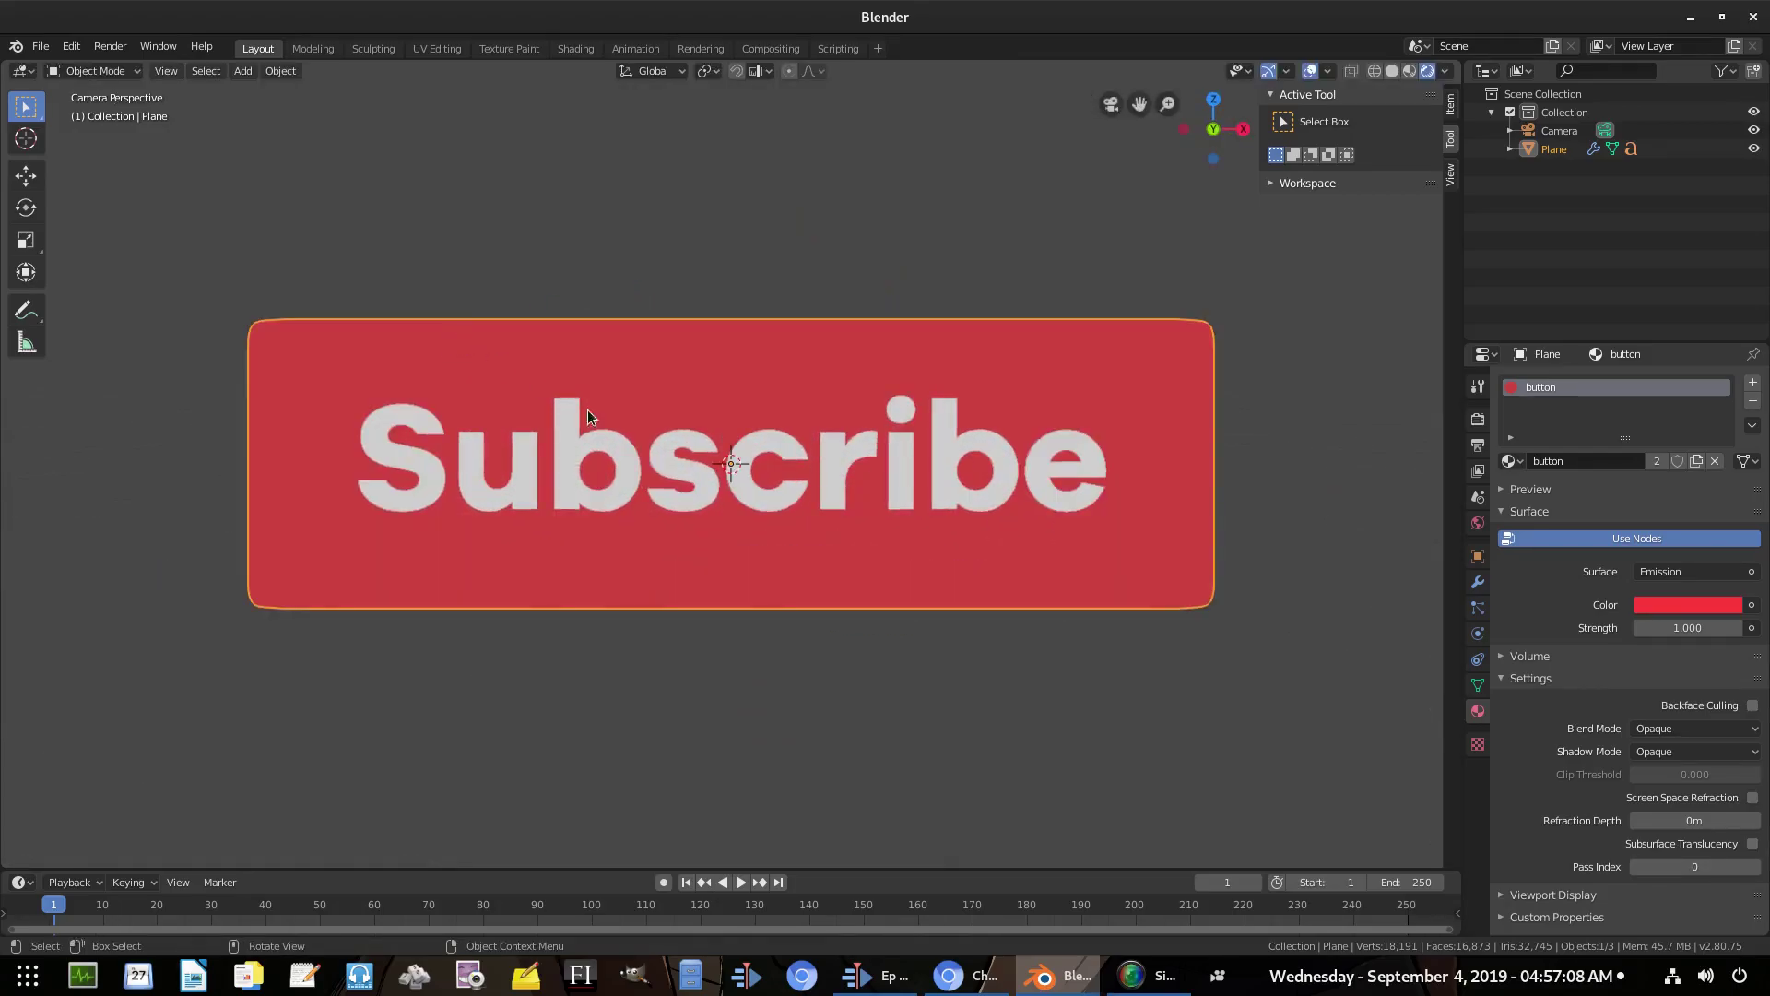
Collapse the viewport sidebar and make the timeline area taller, keeping the whole camera frame in view
scroll(900, 584, "up", 2)
scroll(906, 578, "down", 1)
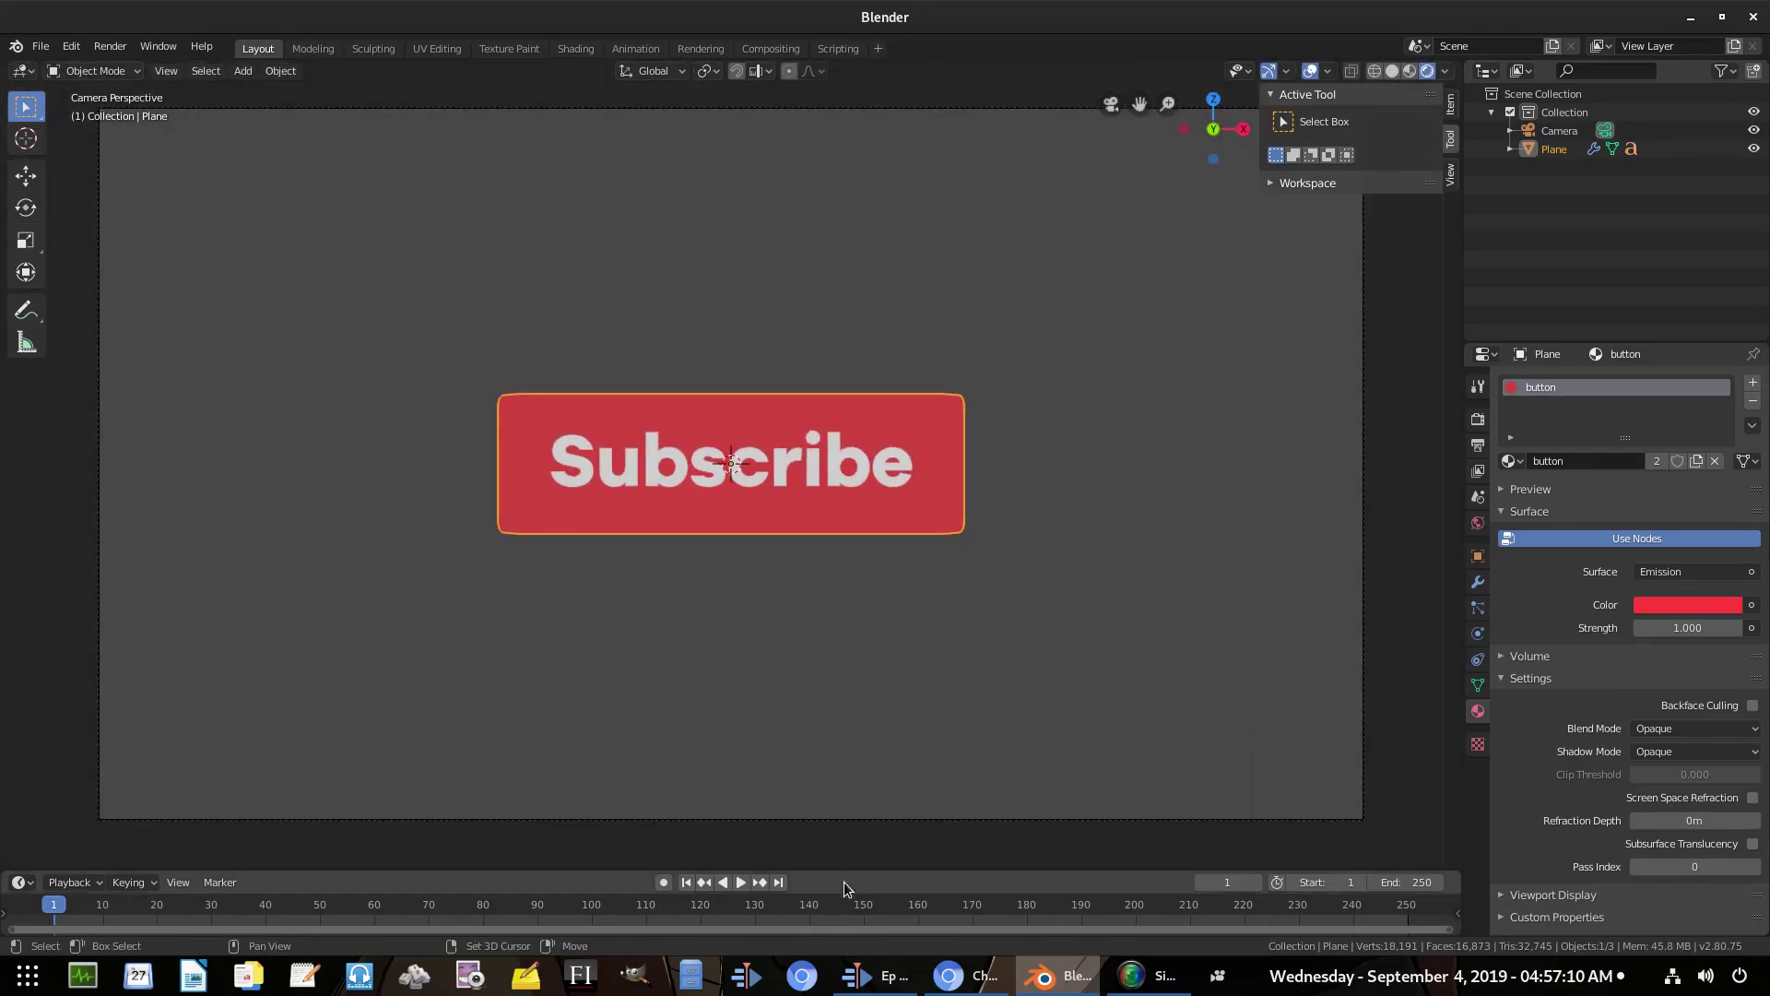
left_click_drag(842, 869, 857, 848)
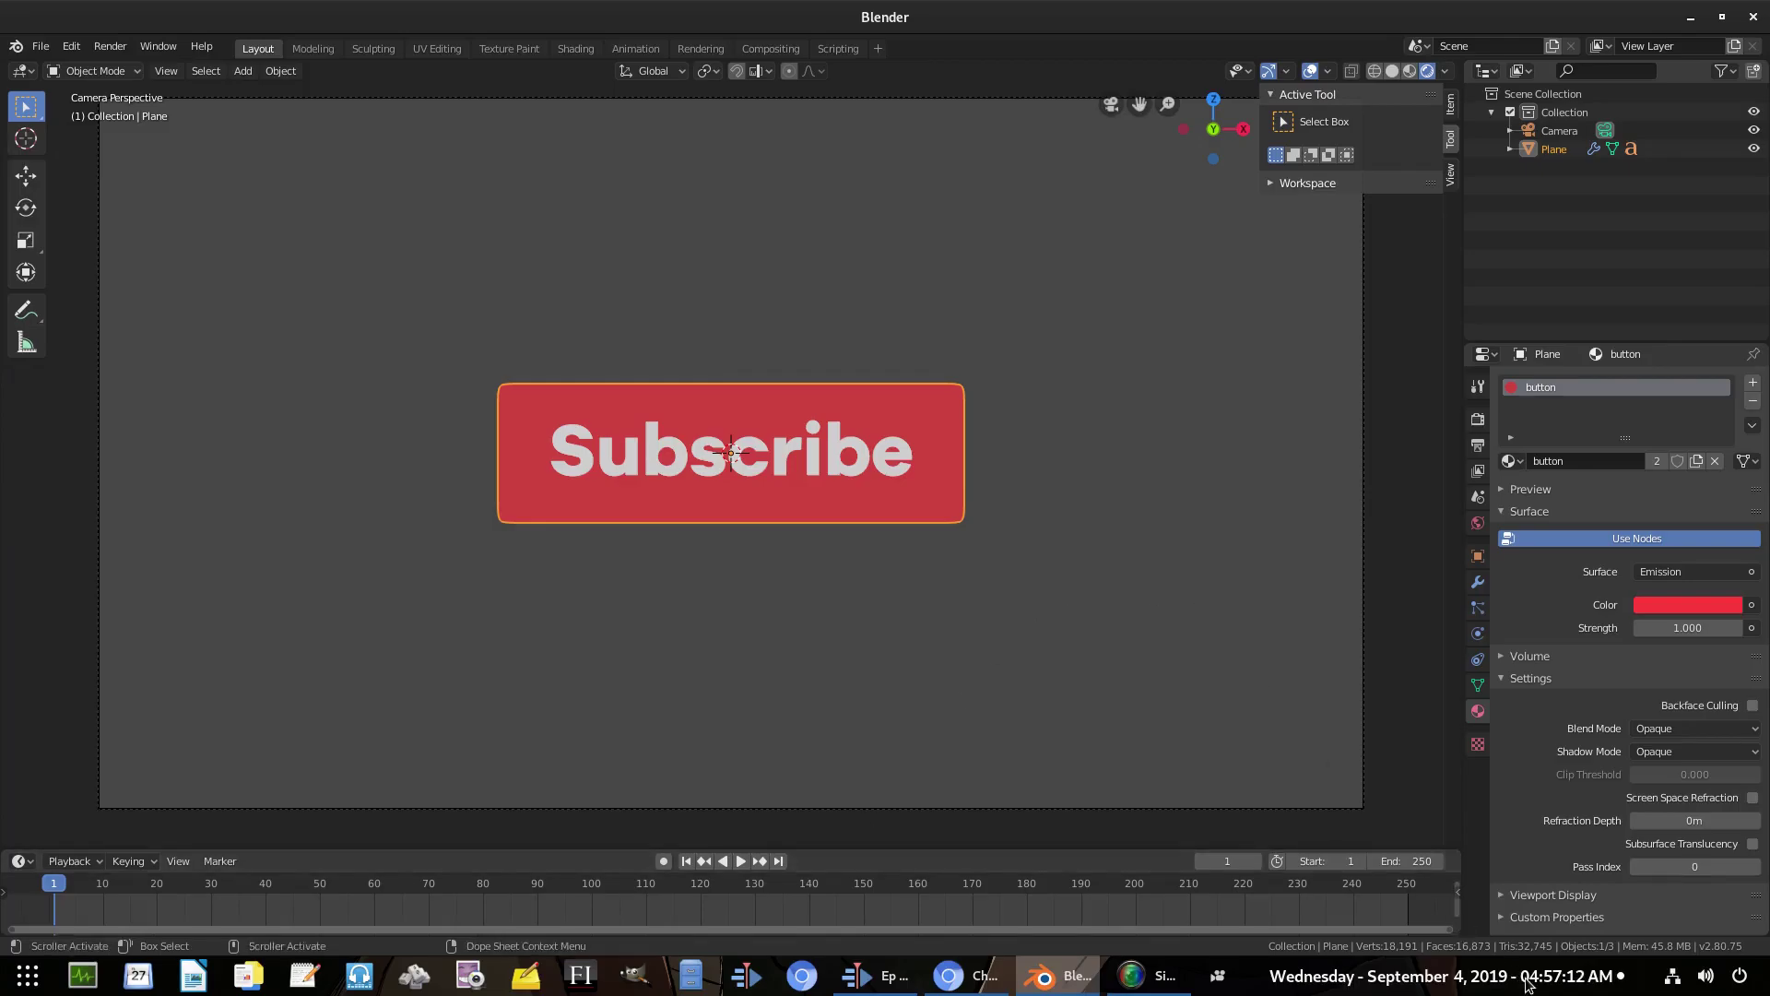
middle_click_drag(1162, 500, 1162, 525, "shift")
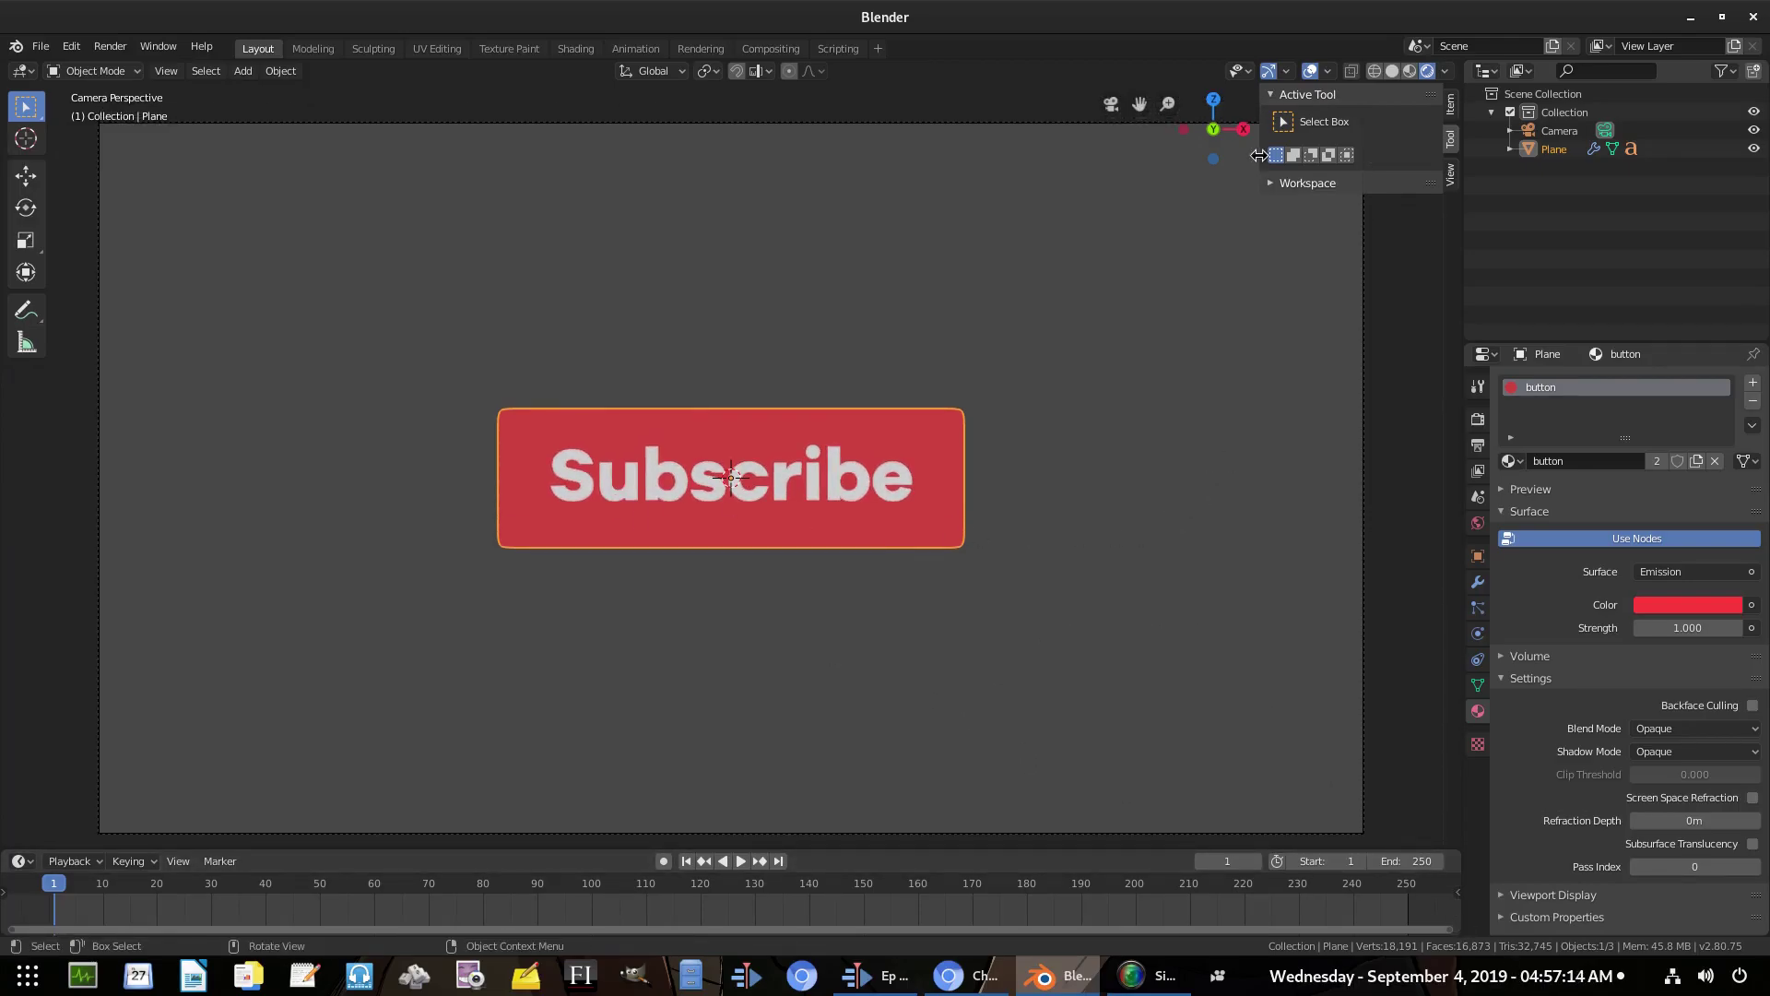
left_click_drag(1258, 155, 1383, 156)
scroll(868, 511, "down", 1)
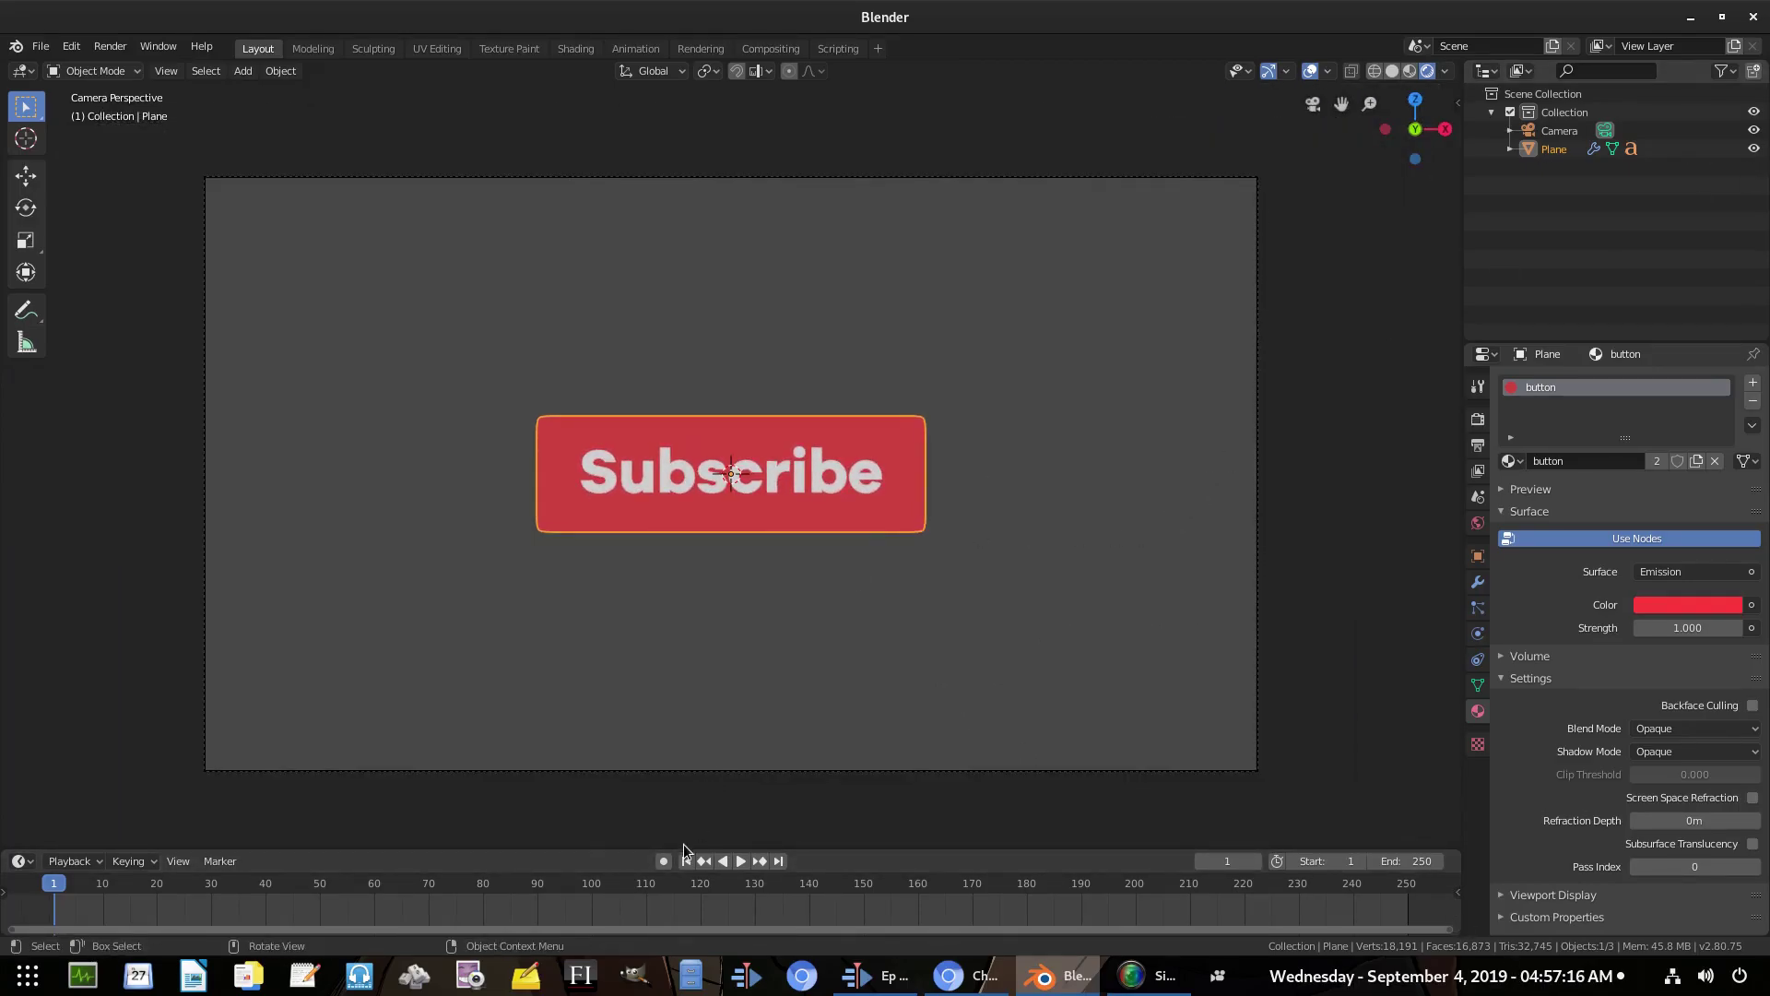
left_click_drag(683, 847, 664, 796)
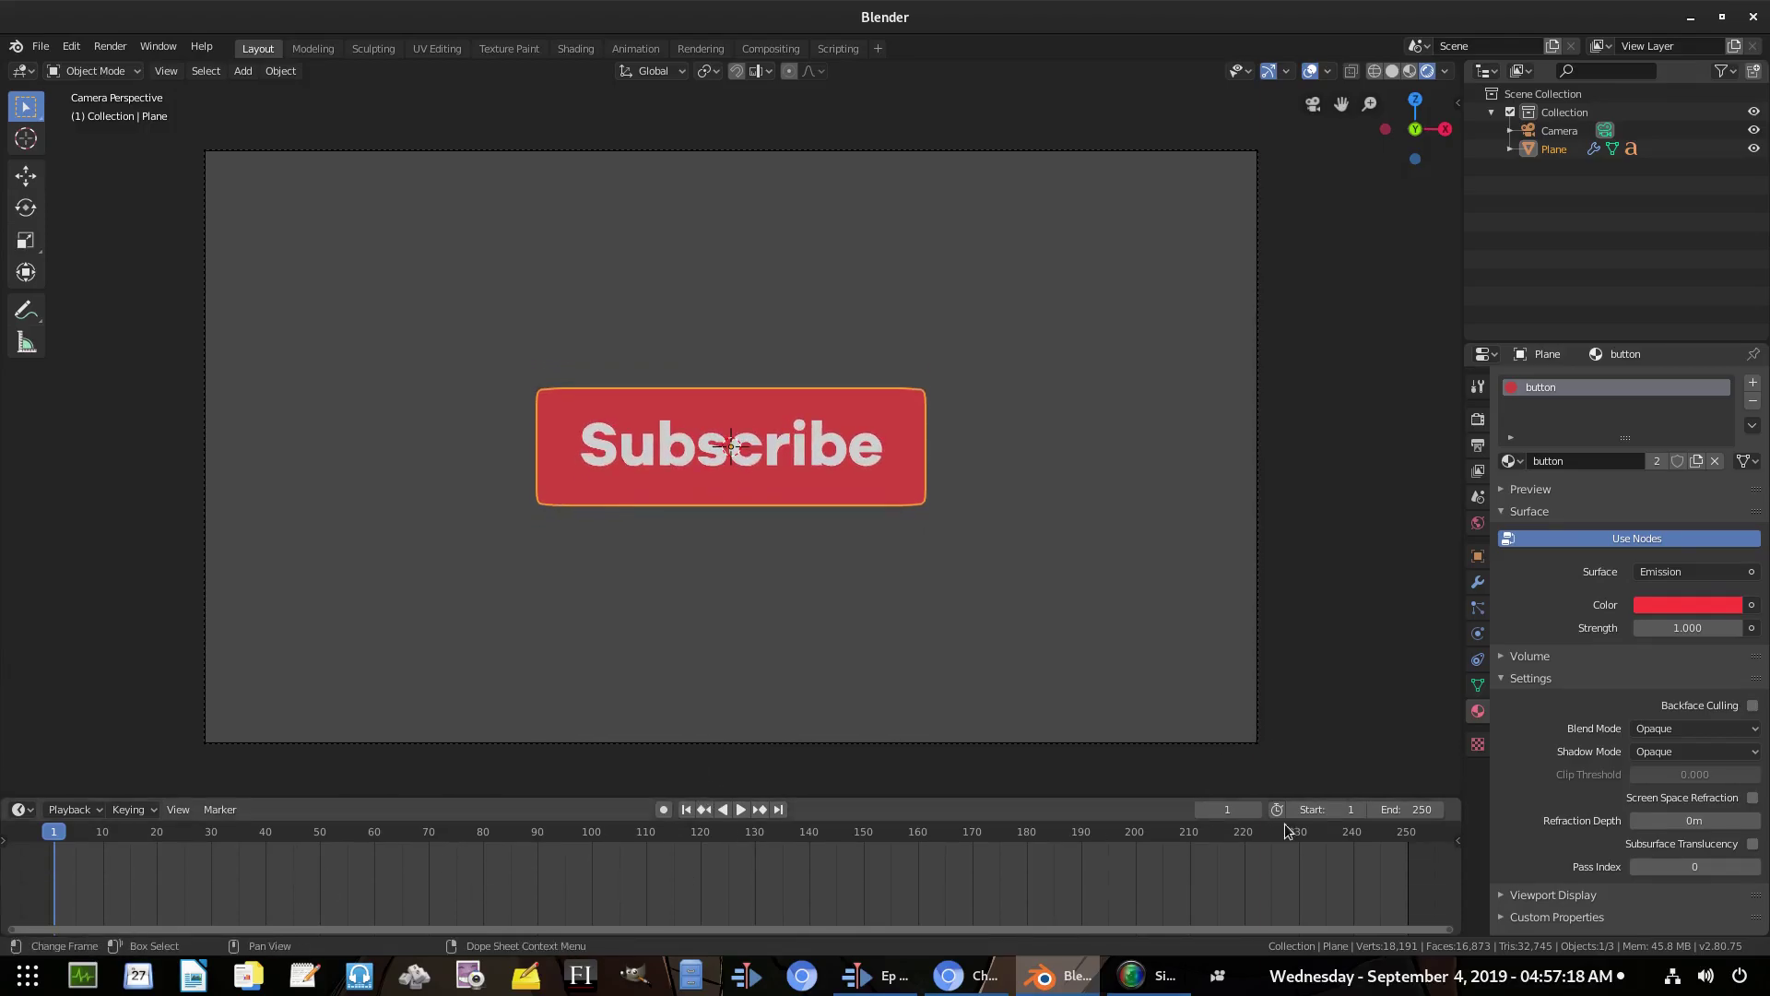
Go to start frame 0 and move the button straight down along Z until it sits just below the camera frame
left_click(686, 809)
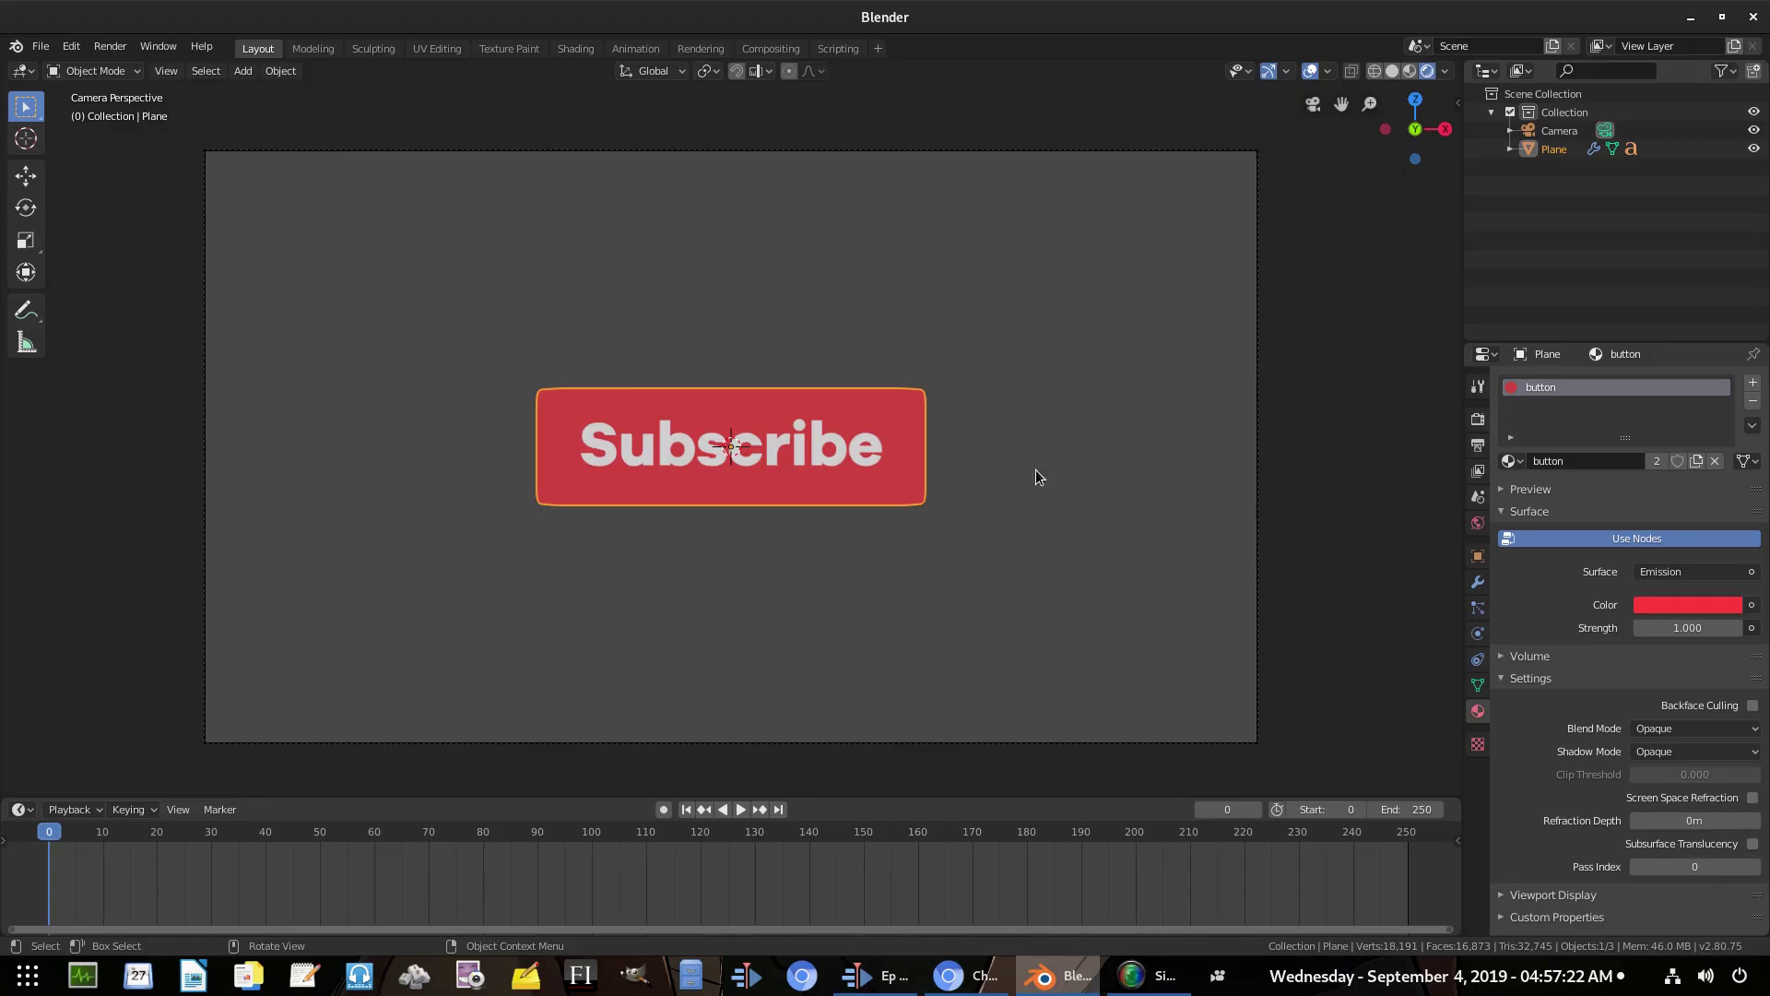
key("g")
key("z")
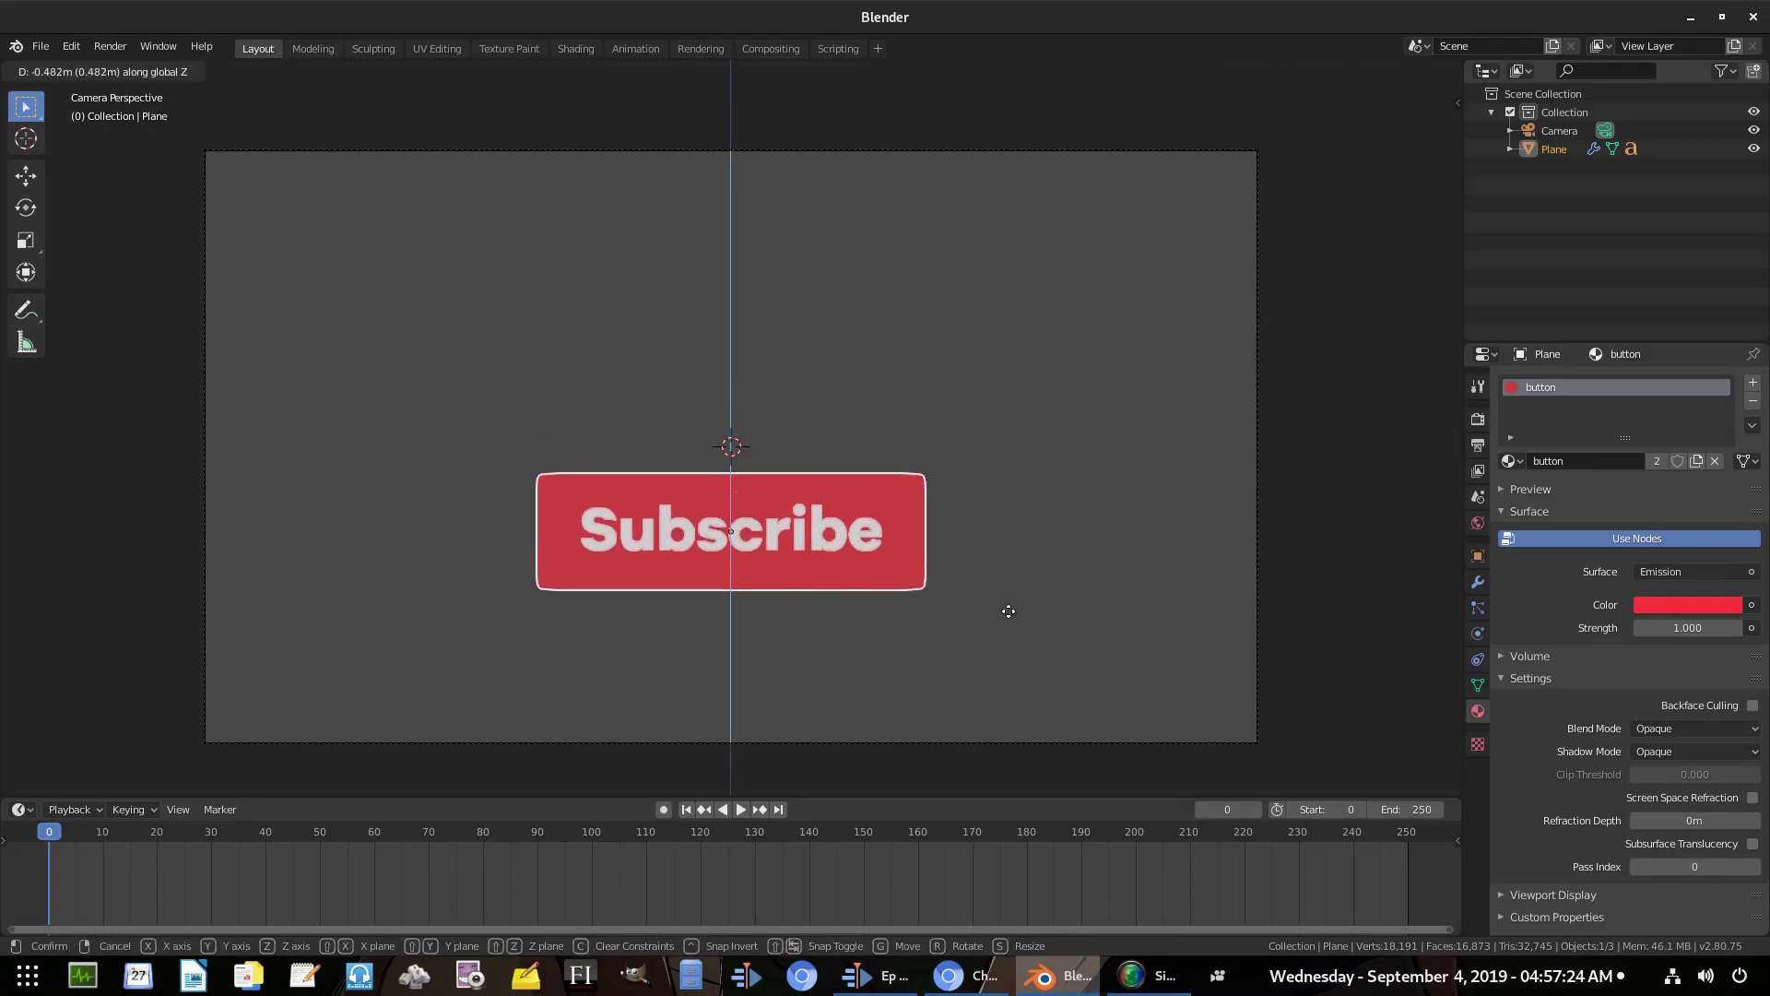
left_click(969, 147)
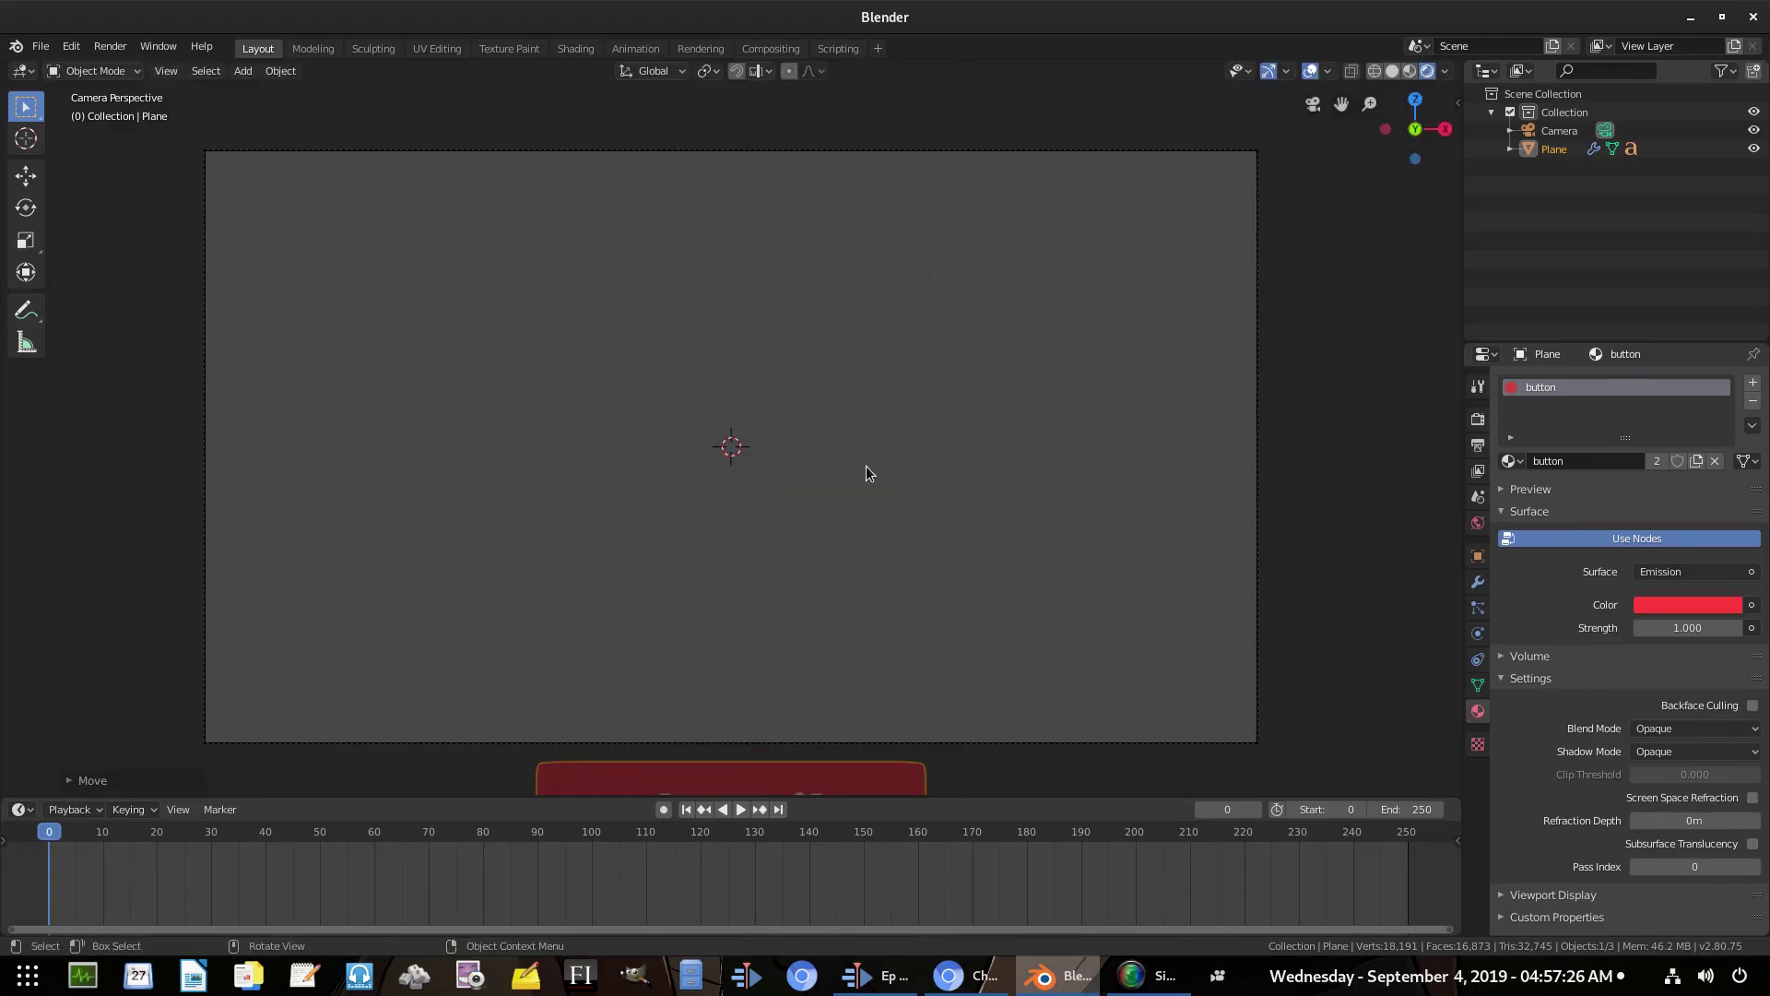
Insert a Location keyframe for the button at frame 0, with it positioned below the camera frame
scroll(885, 433, "down", 1)
key("i")
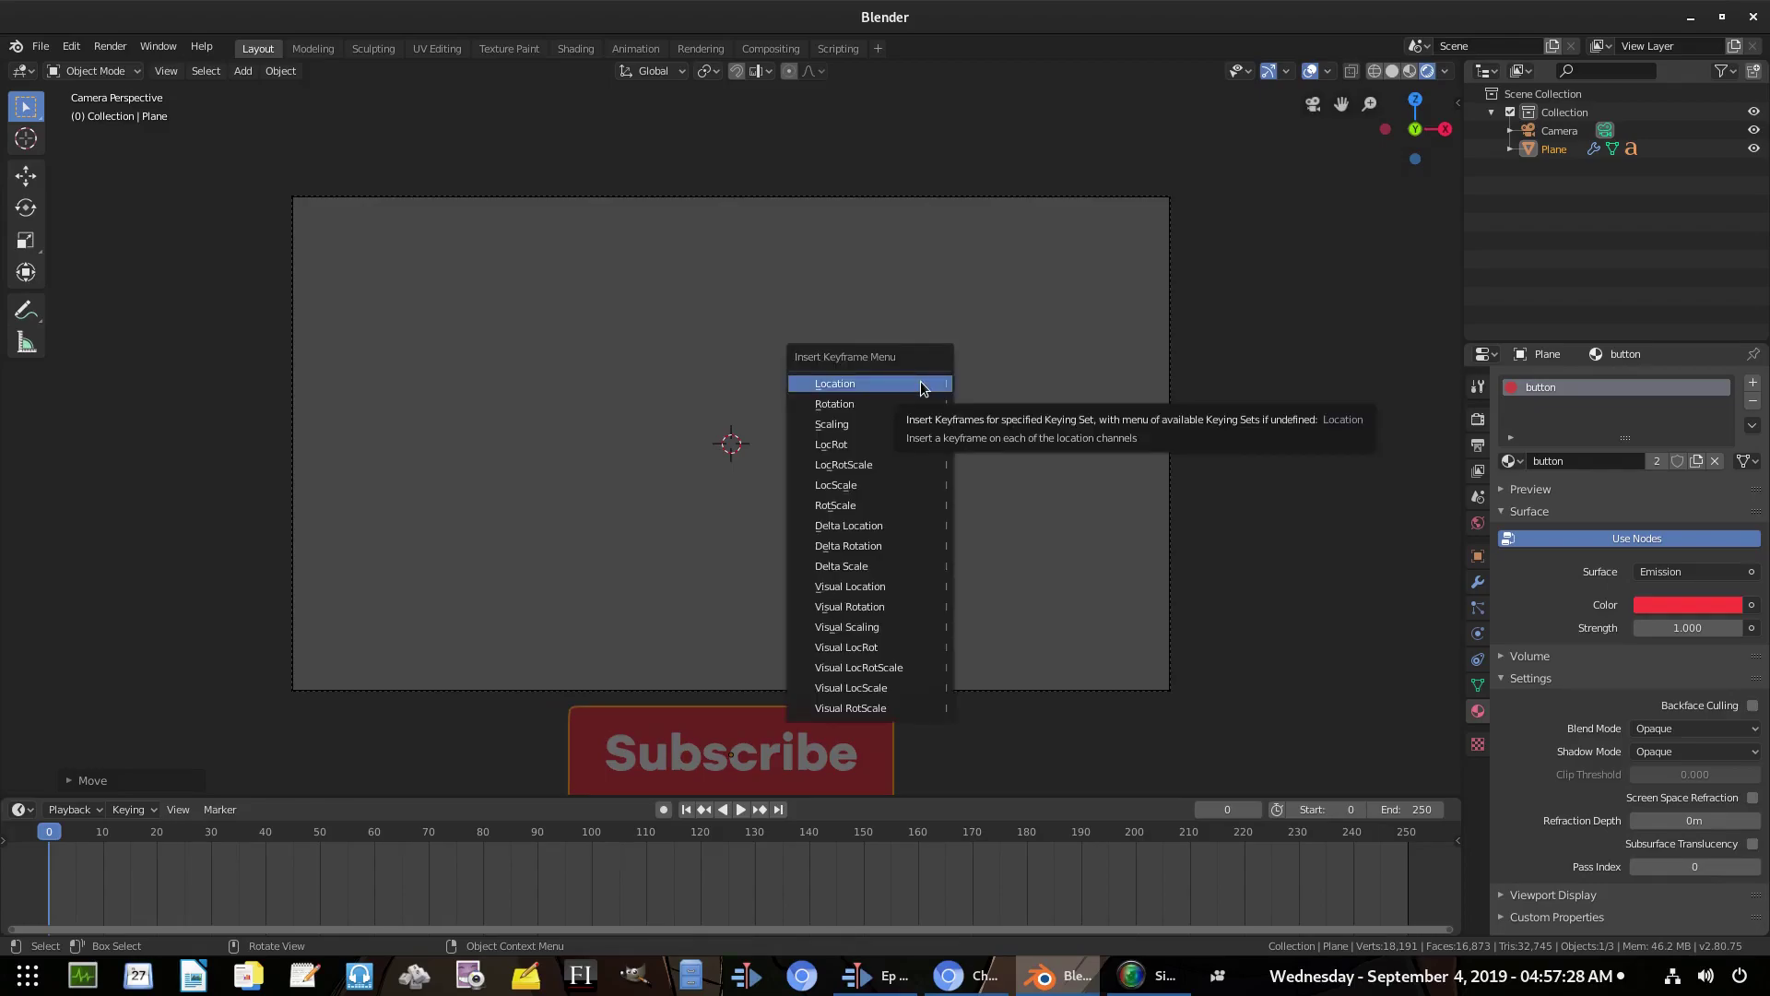
left_click(923, 386)
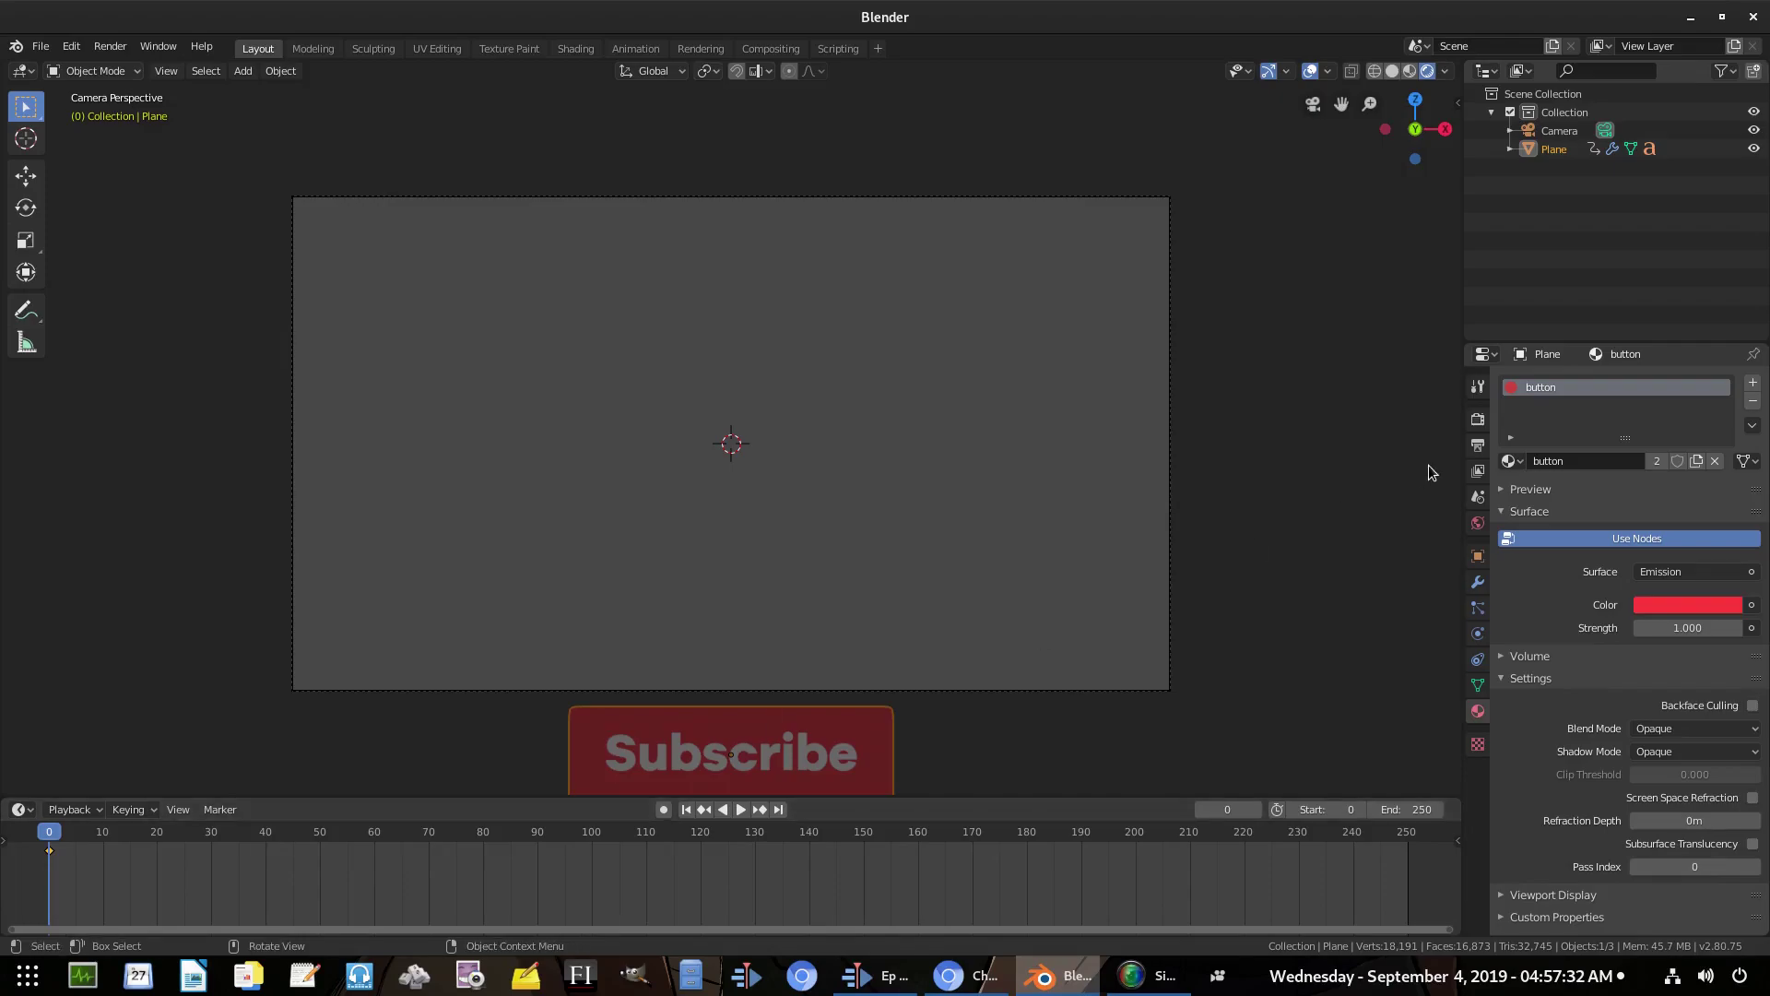
Set the scene's output frame rate to 60 fps
left_click(1478, 423)
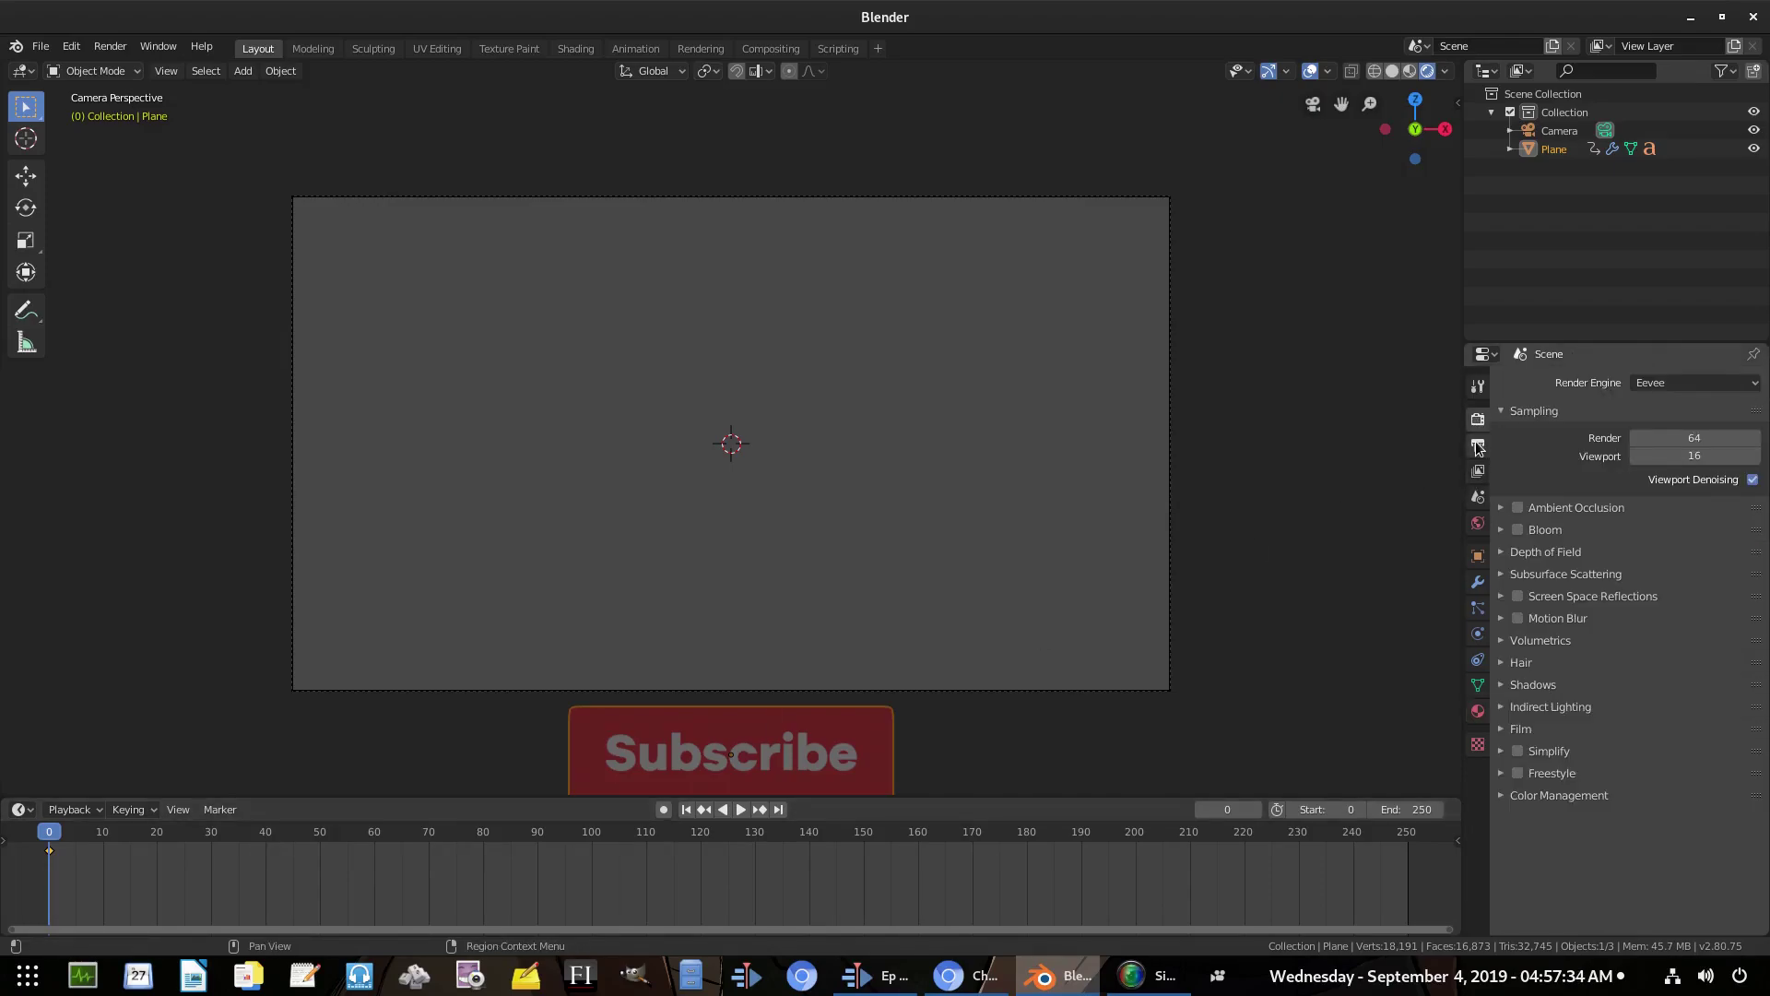
left_click(1478, 446)
left_click(1675, 611)
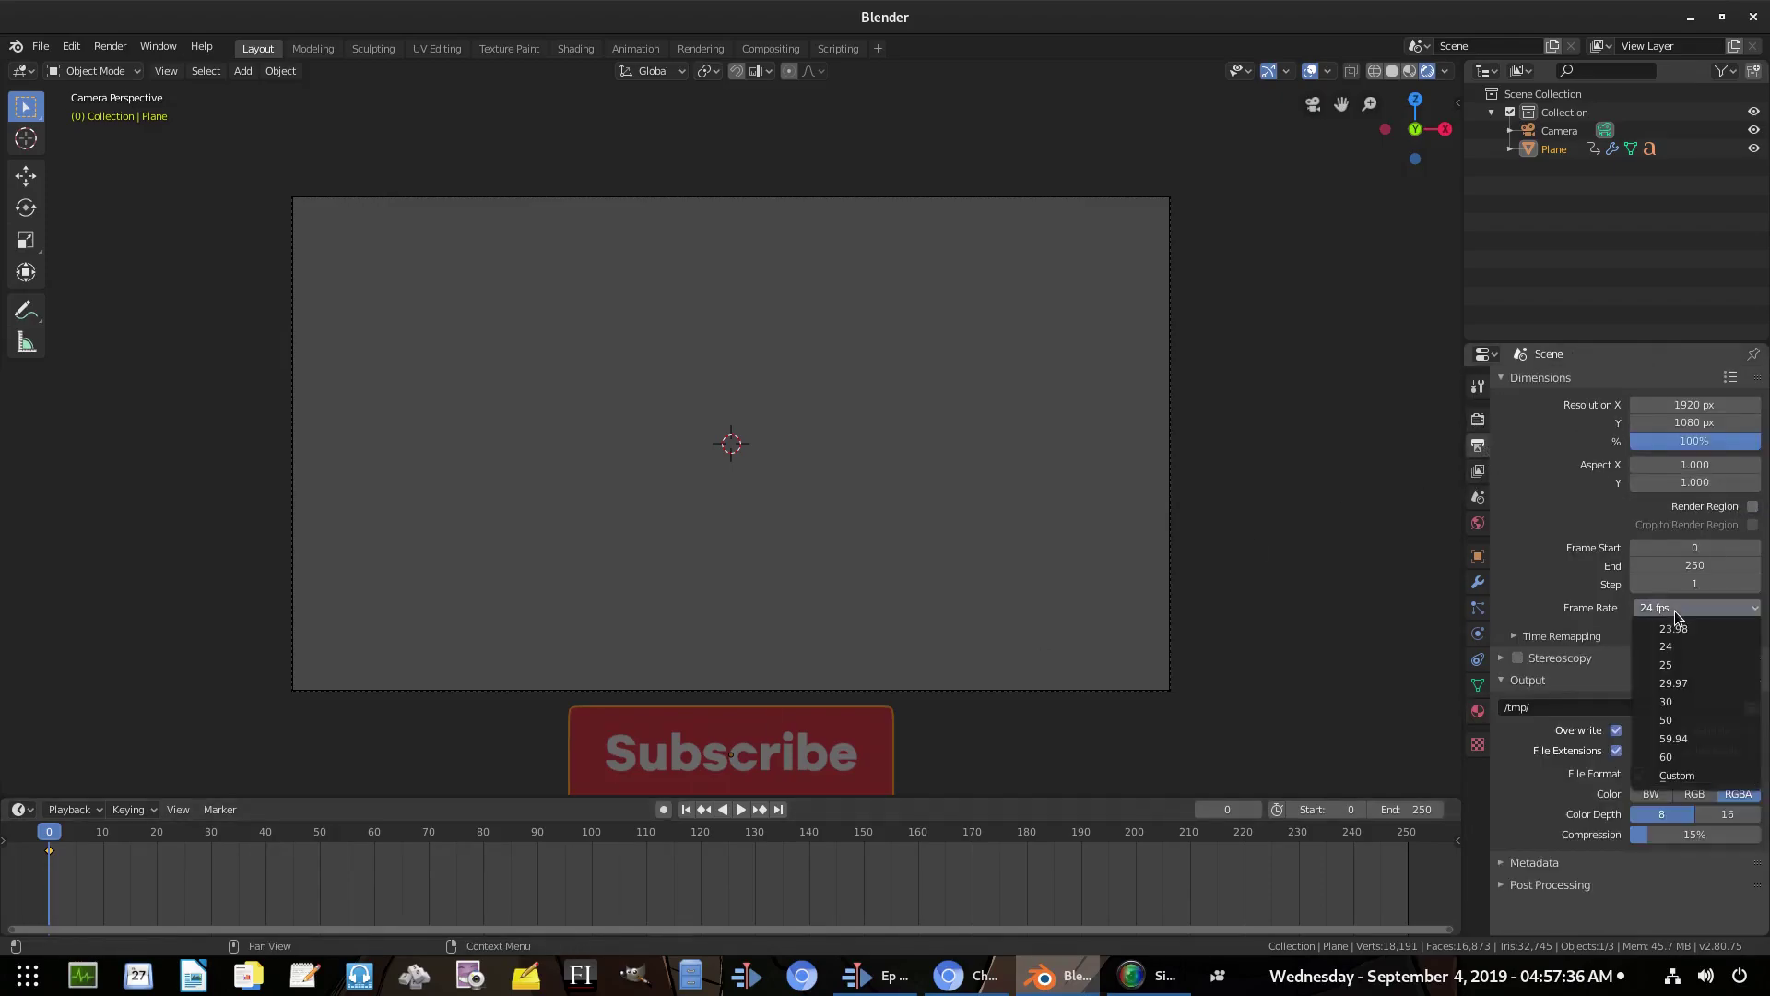
left_click(1666, 756)
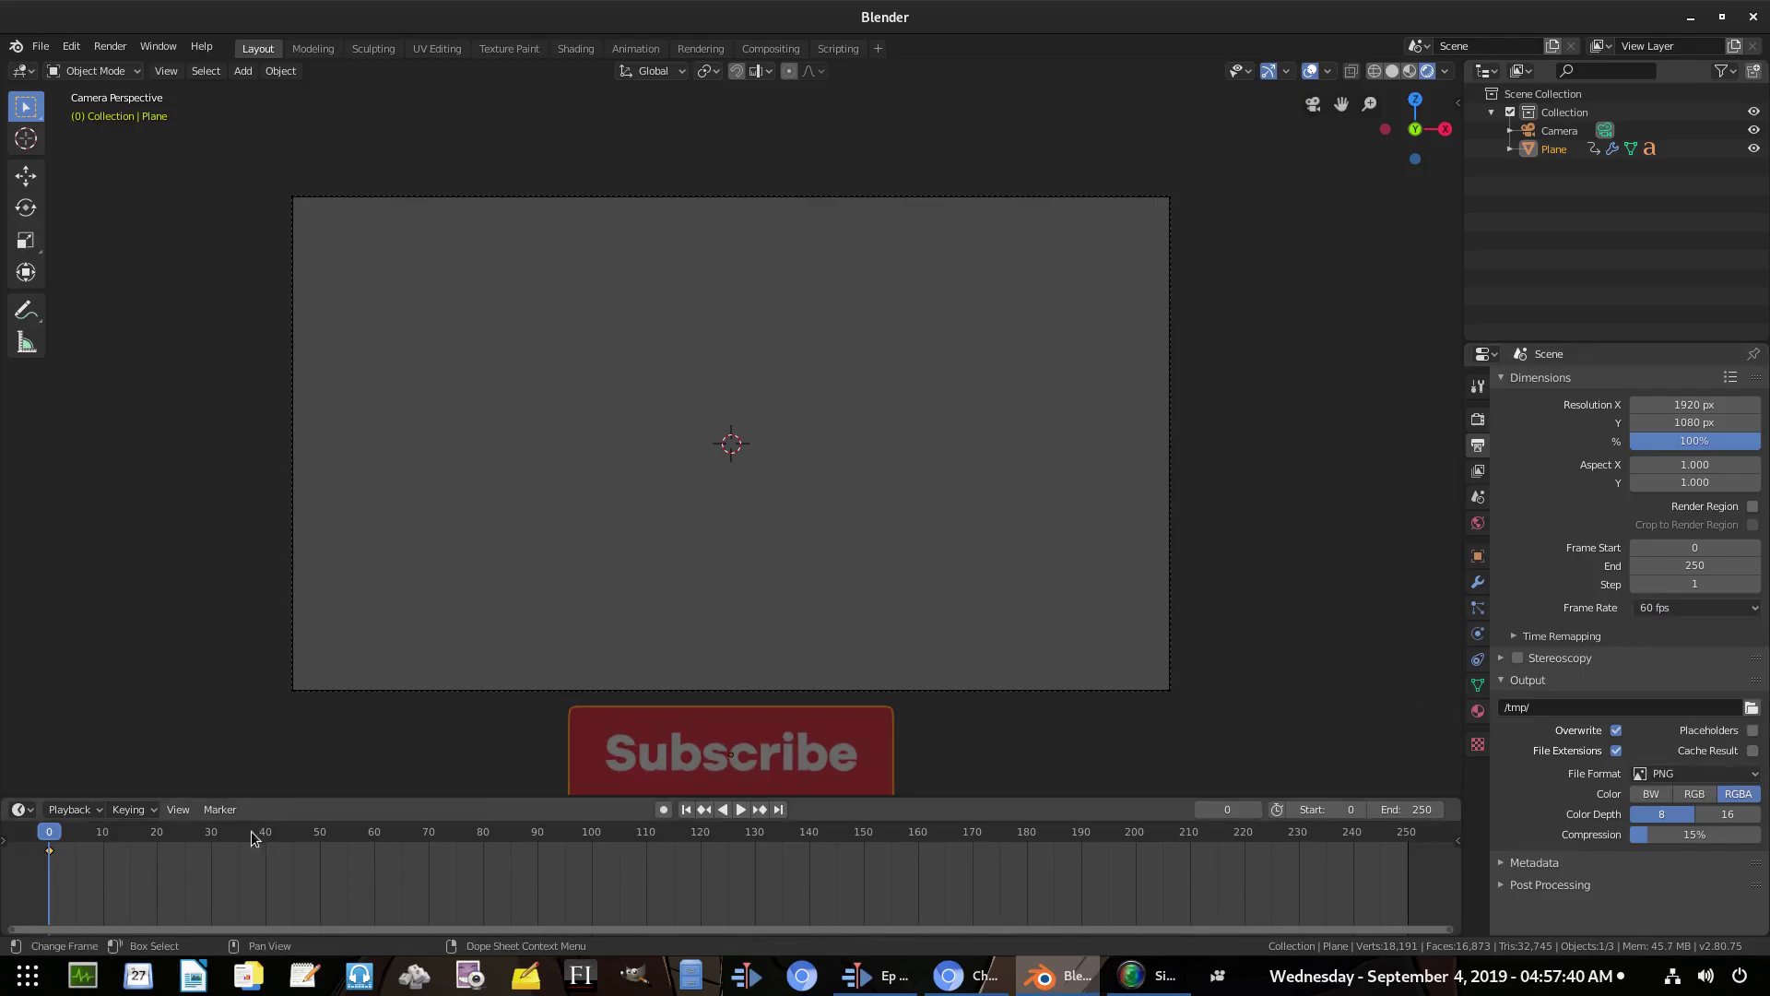
At frame 30, raise the button along Z into the lower part of the camera frame and insert a Location keyframe
key("space")
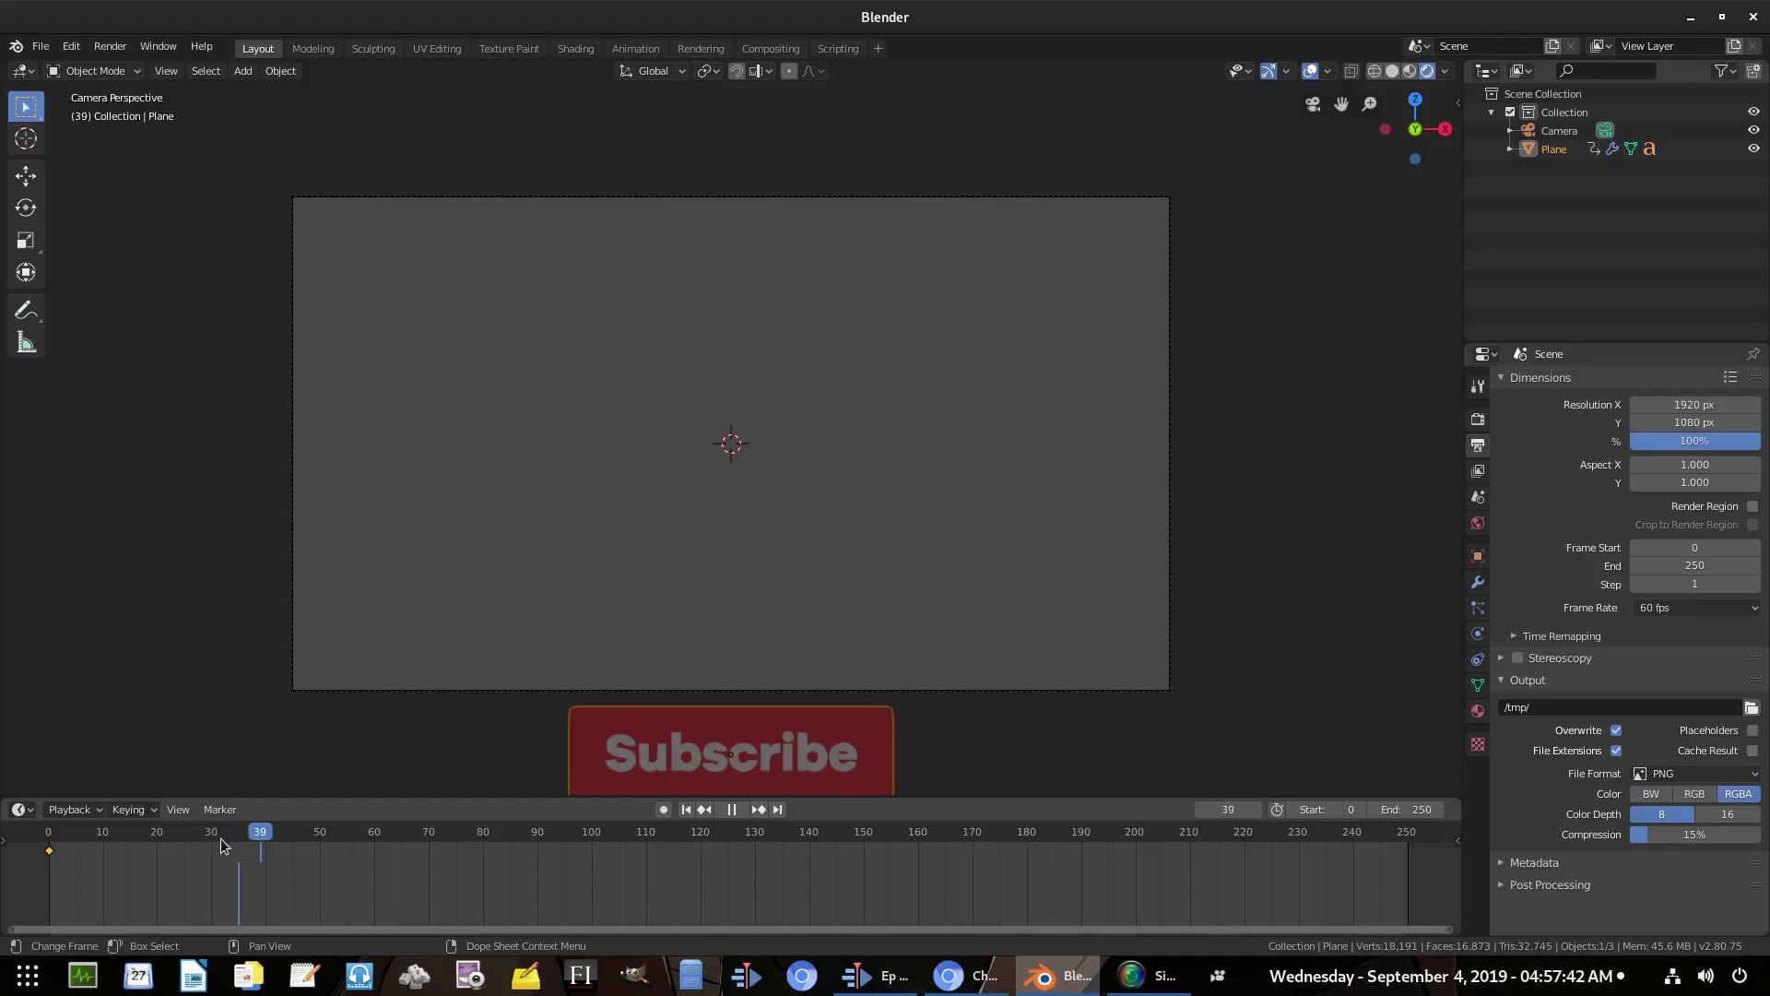
mouse_move(203, 846)
left_mouse_down()
mouse_move(185, 842)
mouse_move(213, 850)
left_mouse_up()
key("g")
key("z")
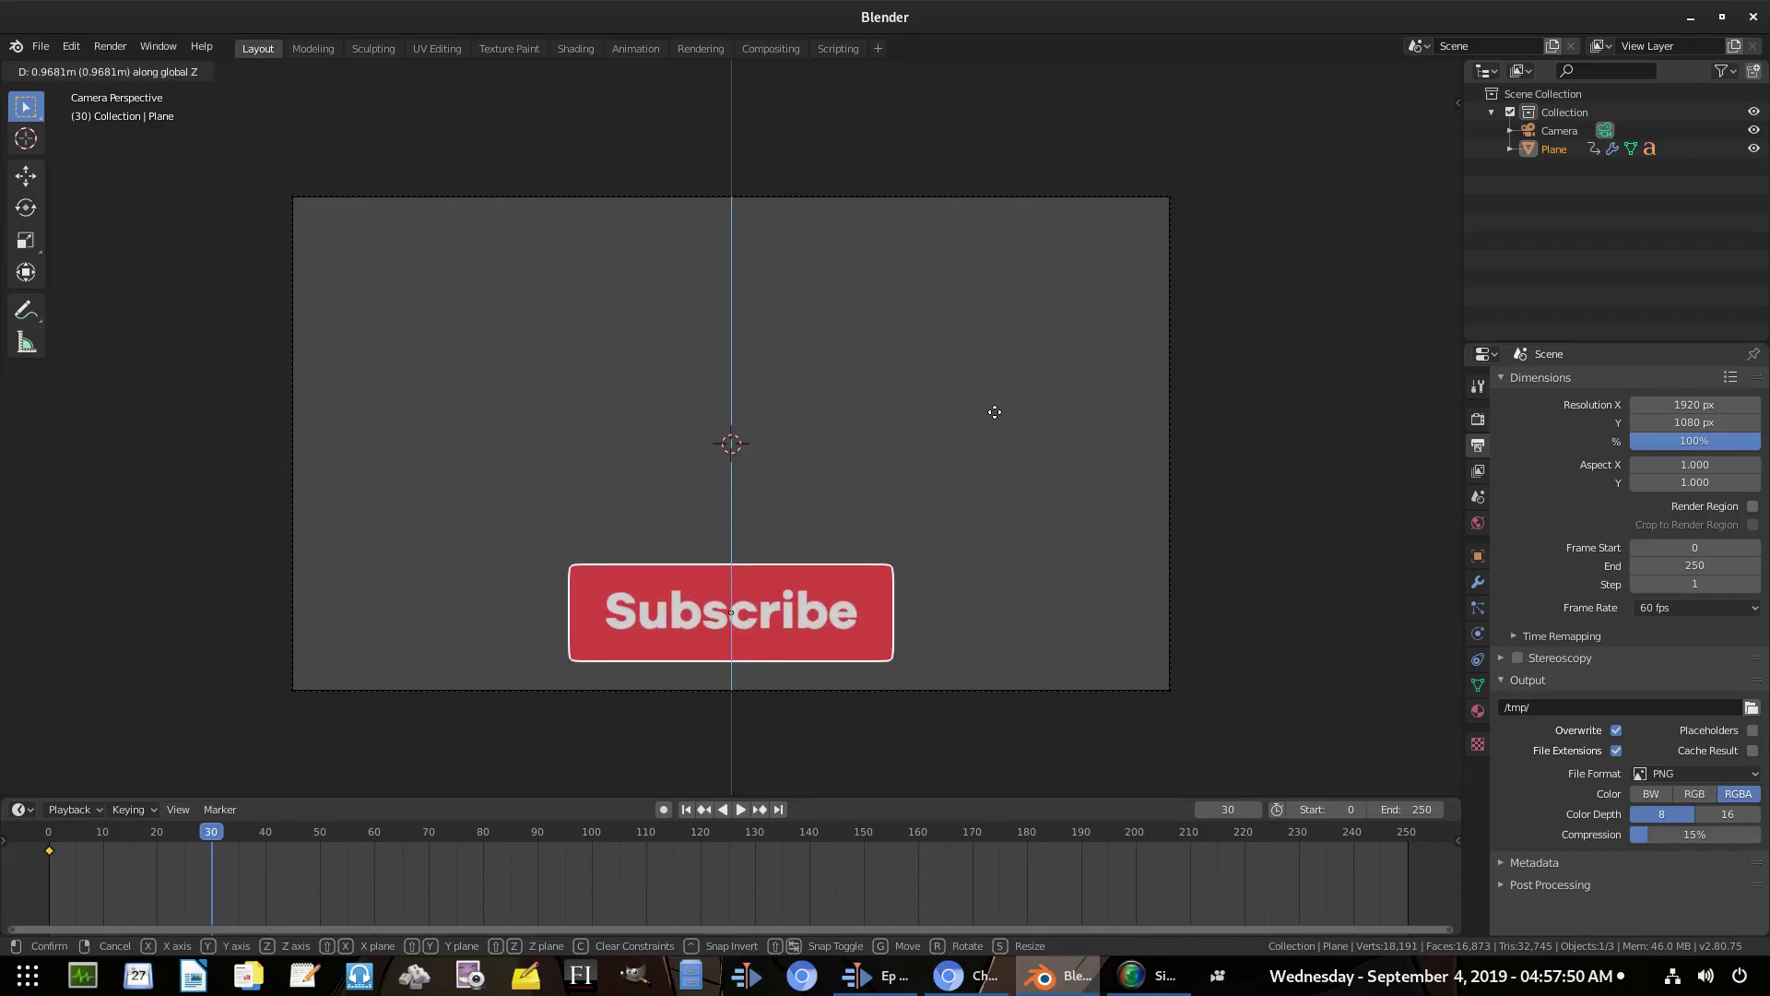
left_click(1021, 397)
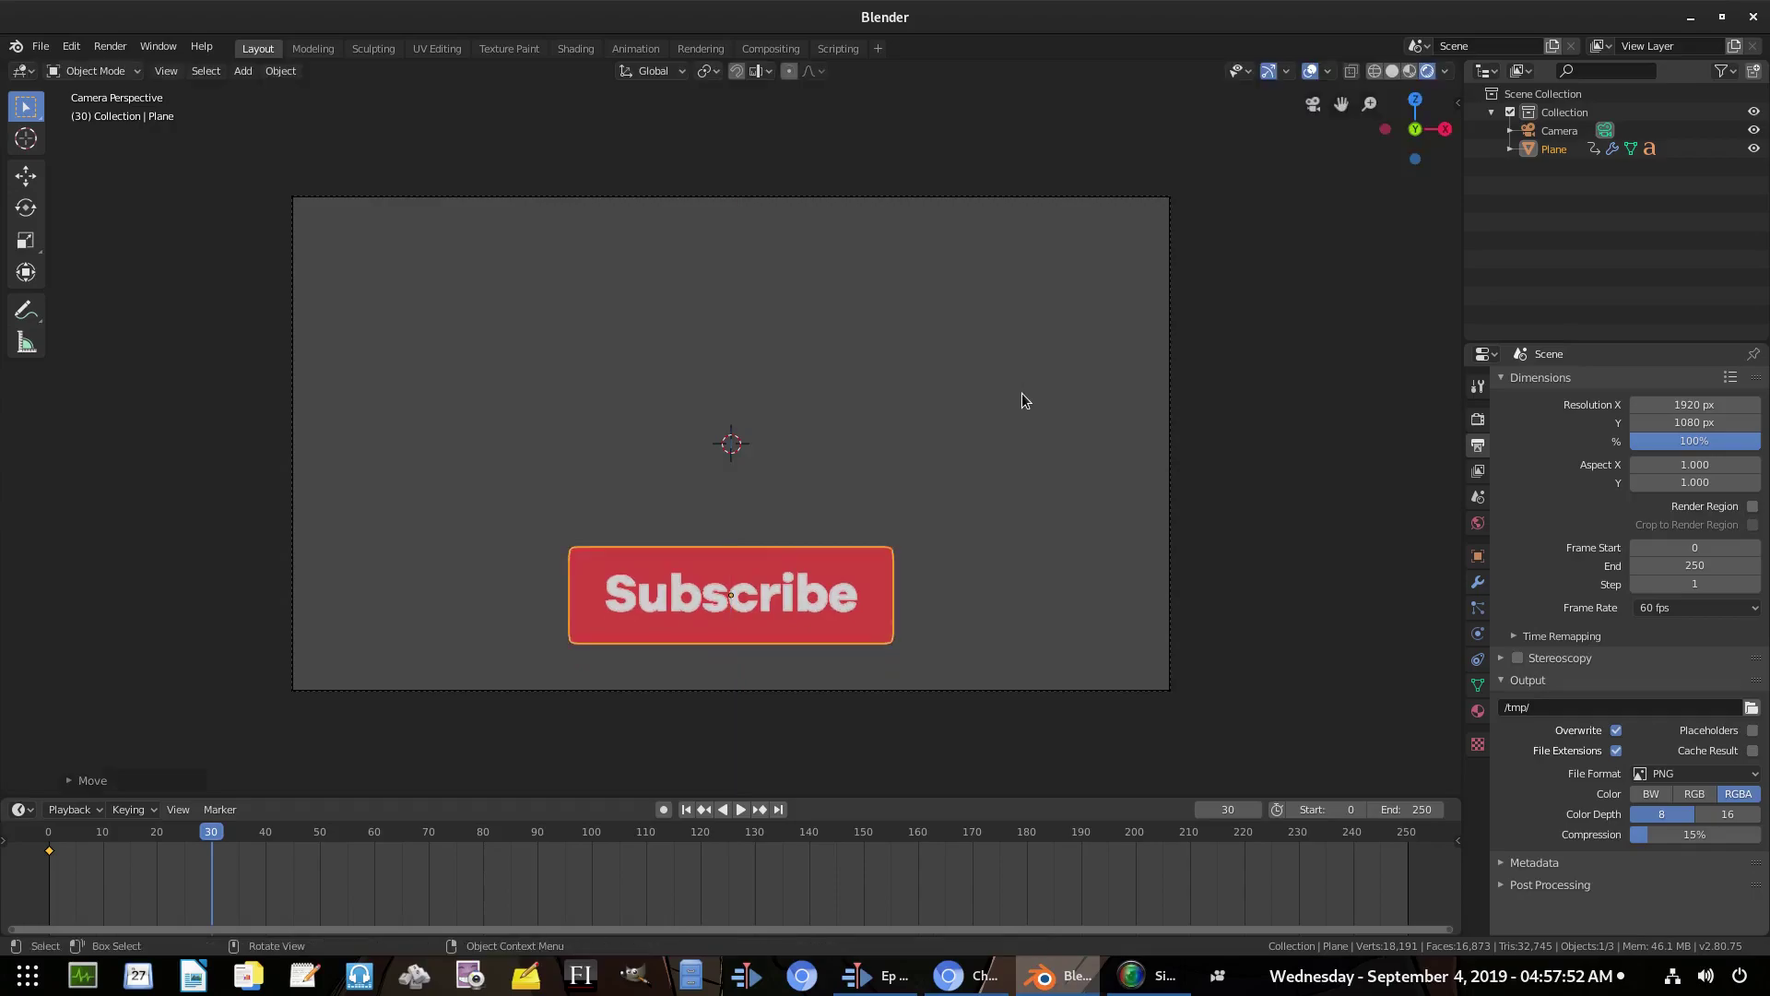
key("i")
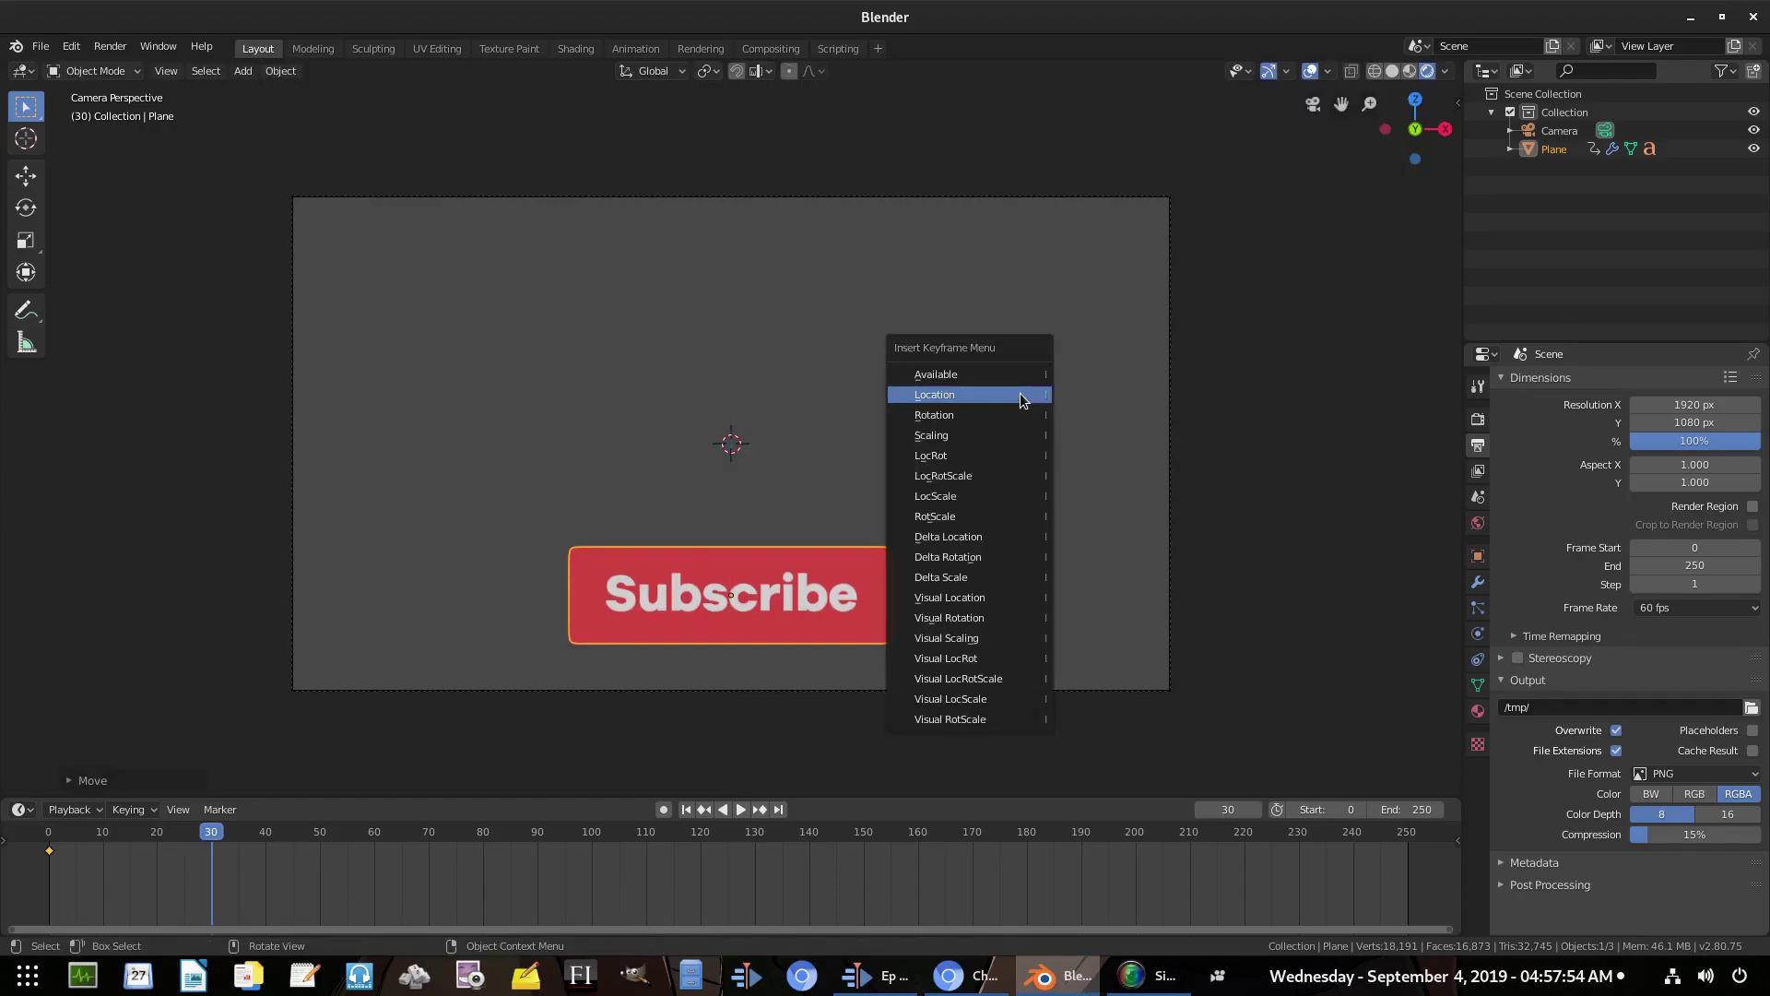
left_click(1020, 395)
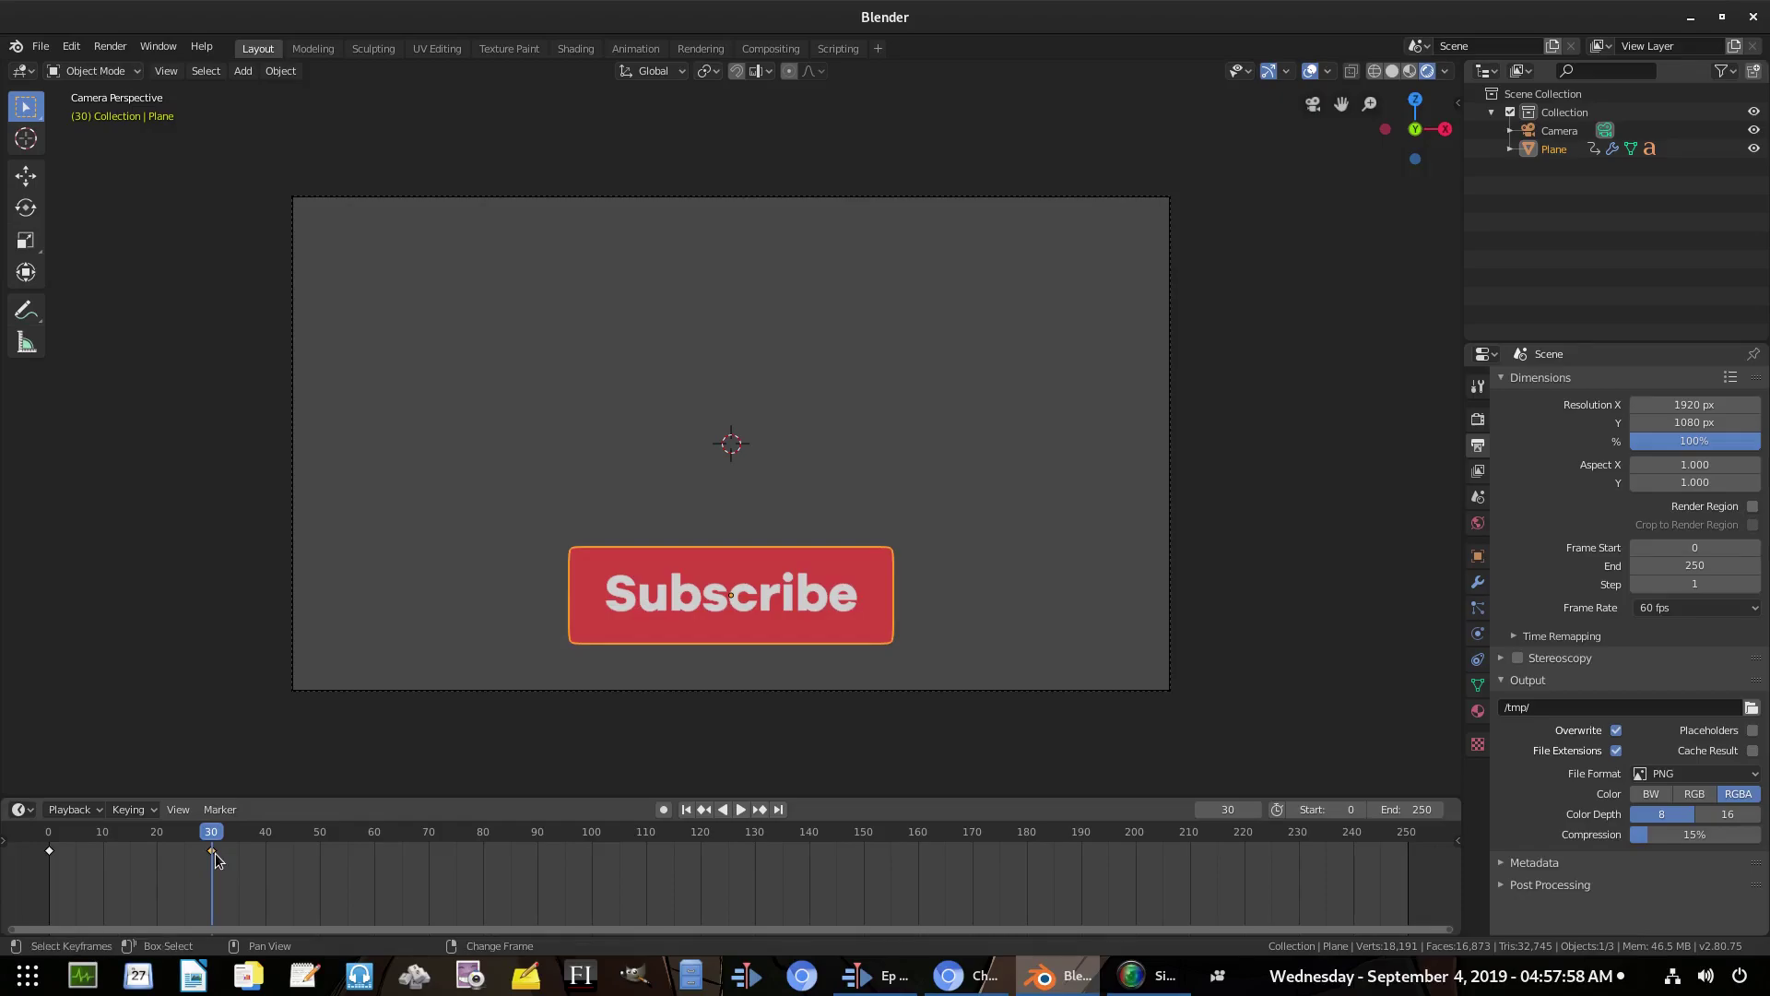
Duplicate the frame 30 keyframe to frame 70, and lower the button slightly along Z at frame 30 with a new Location keyframe
key("shift+d")
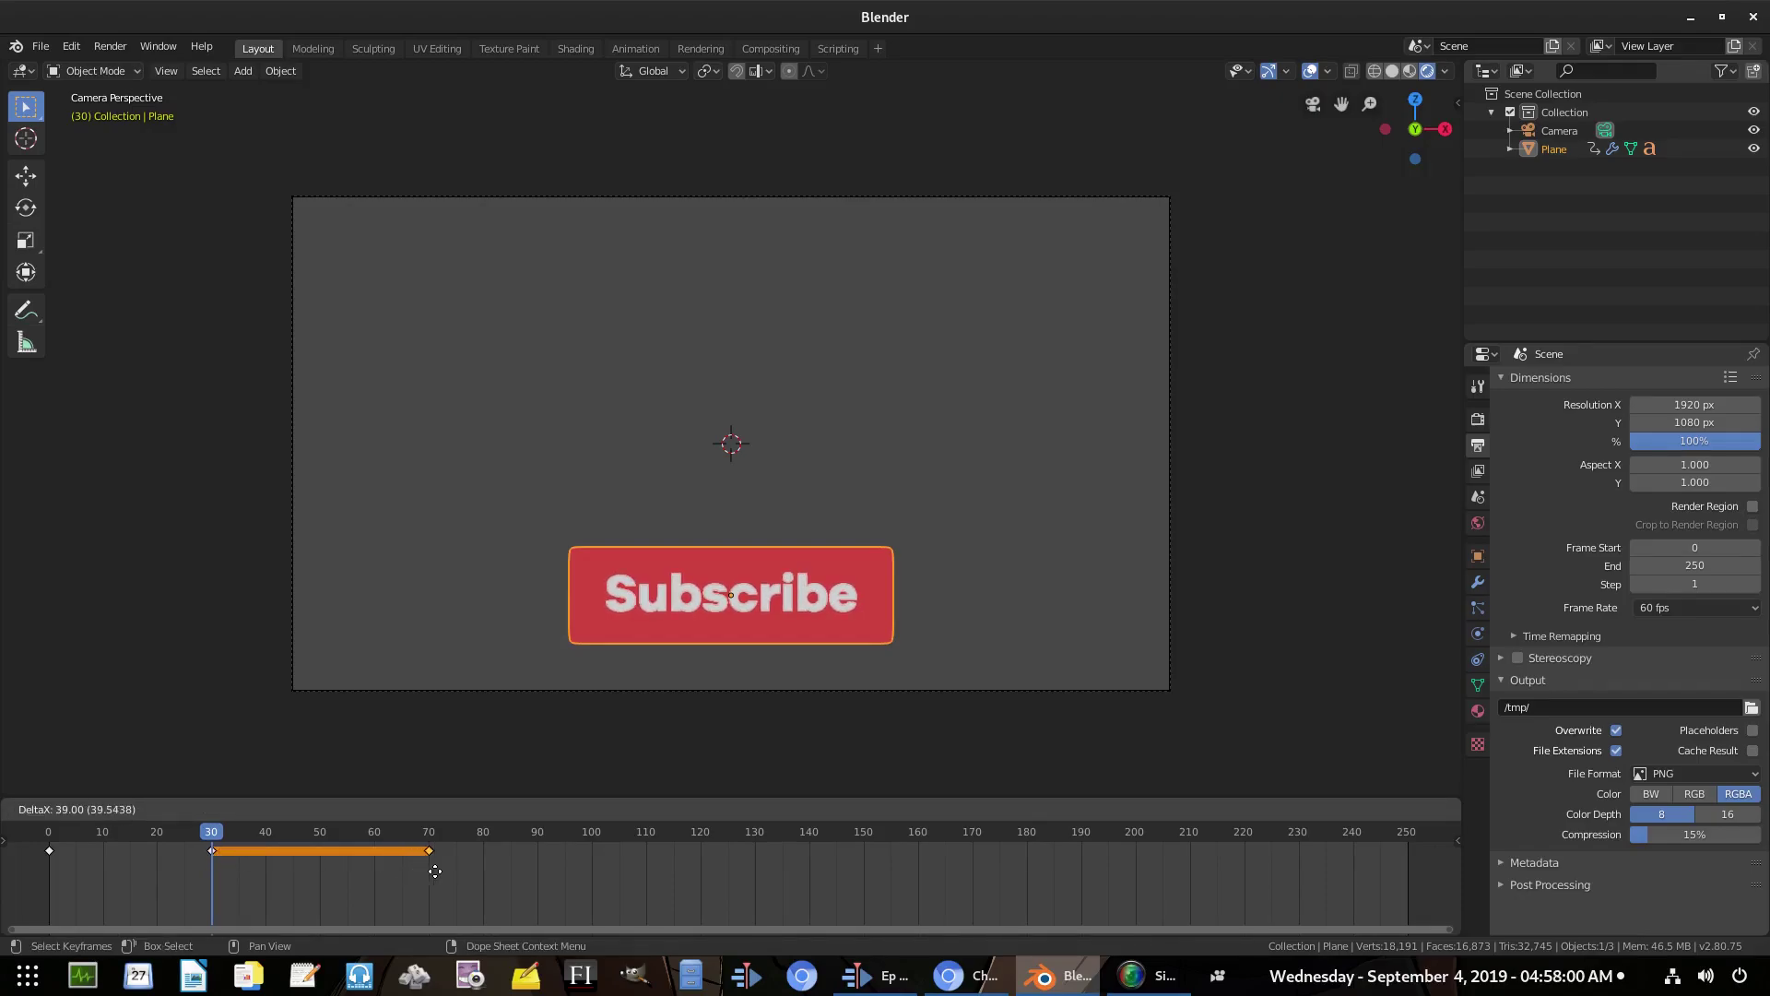
left_click(434, 874)
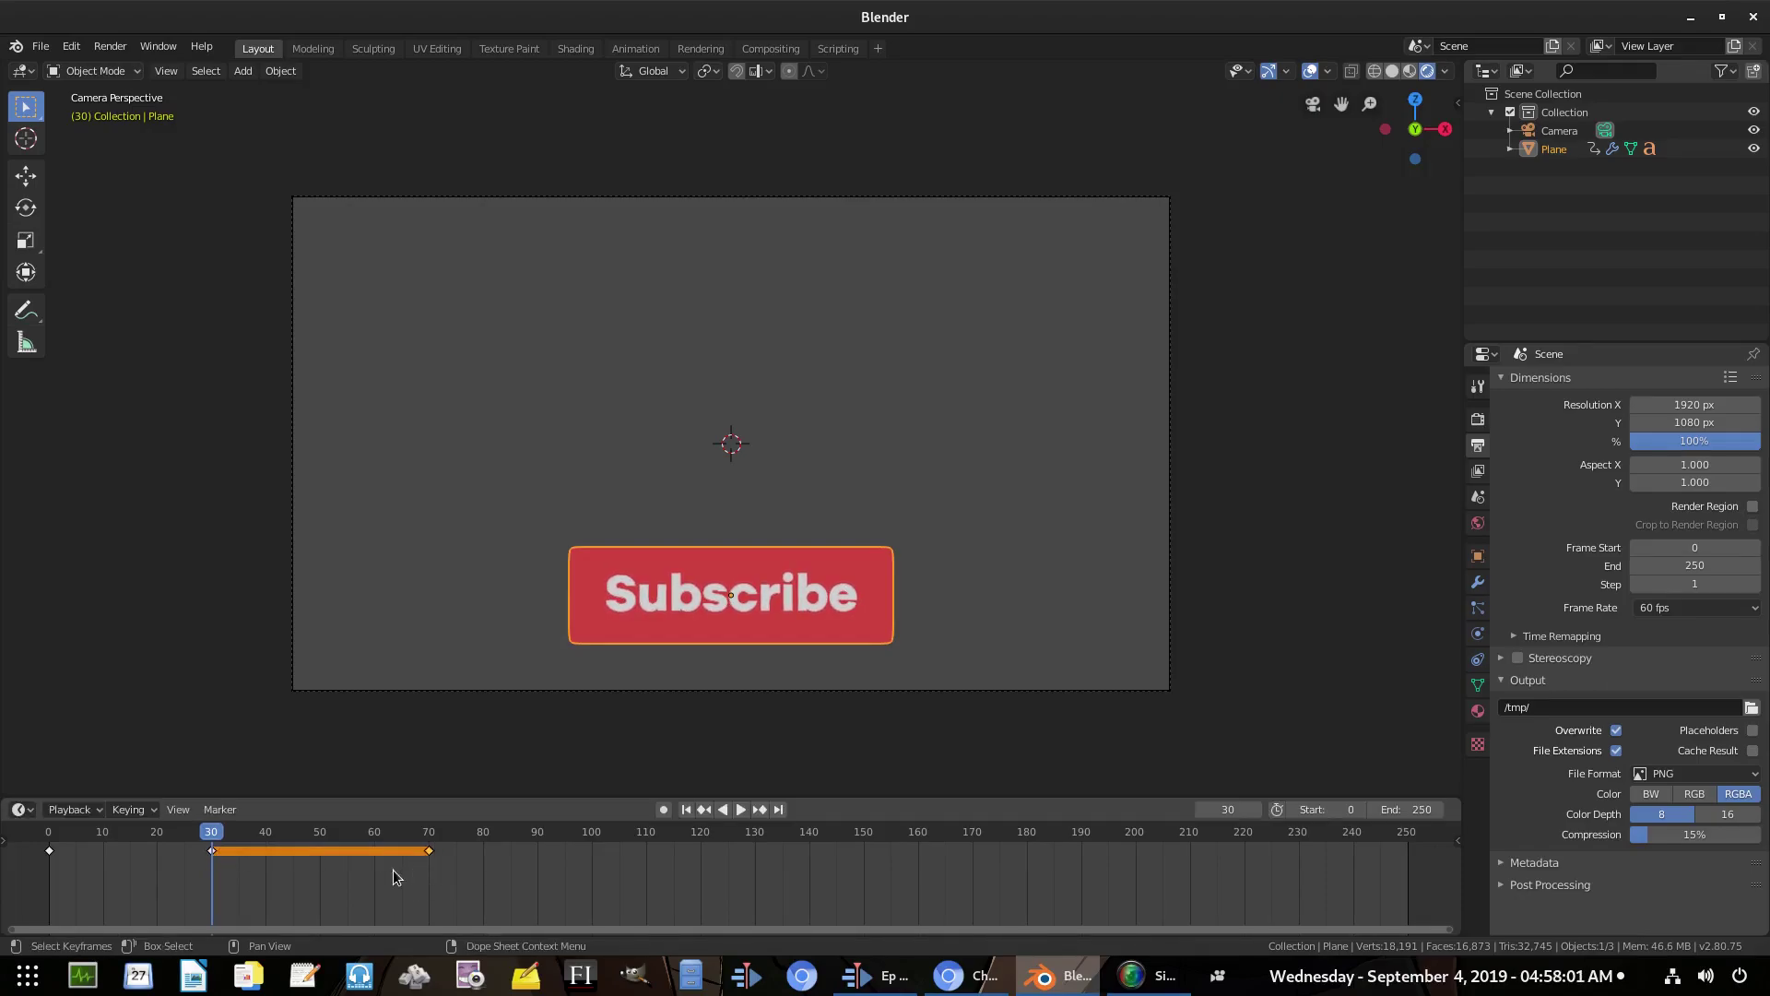
left_click(213, 843)
key("g")
key("z")
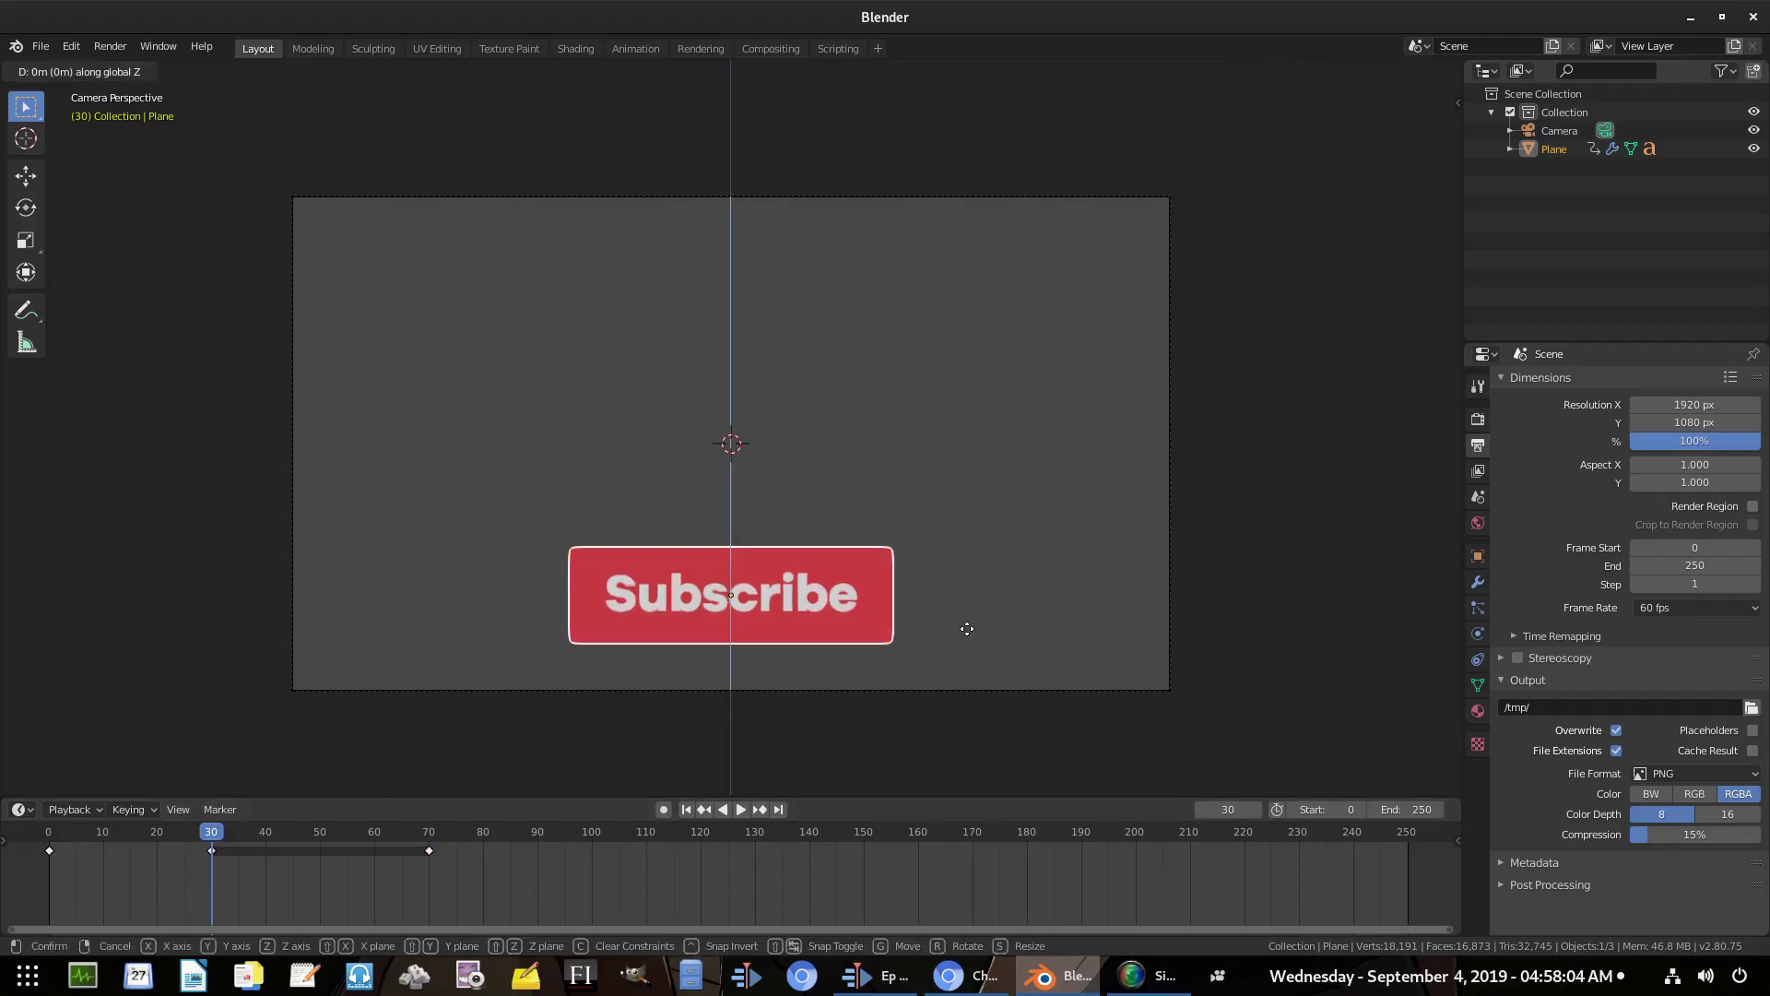
left_click(979, 660)
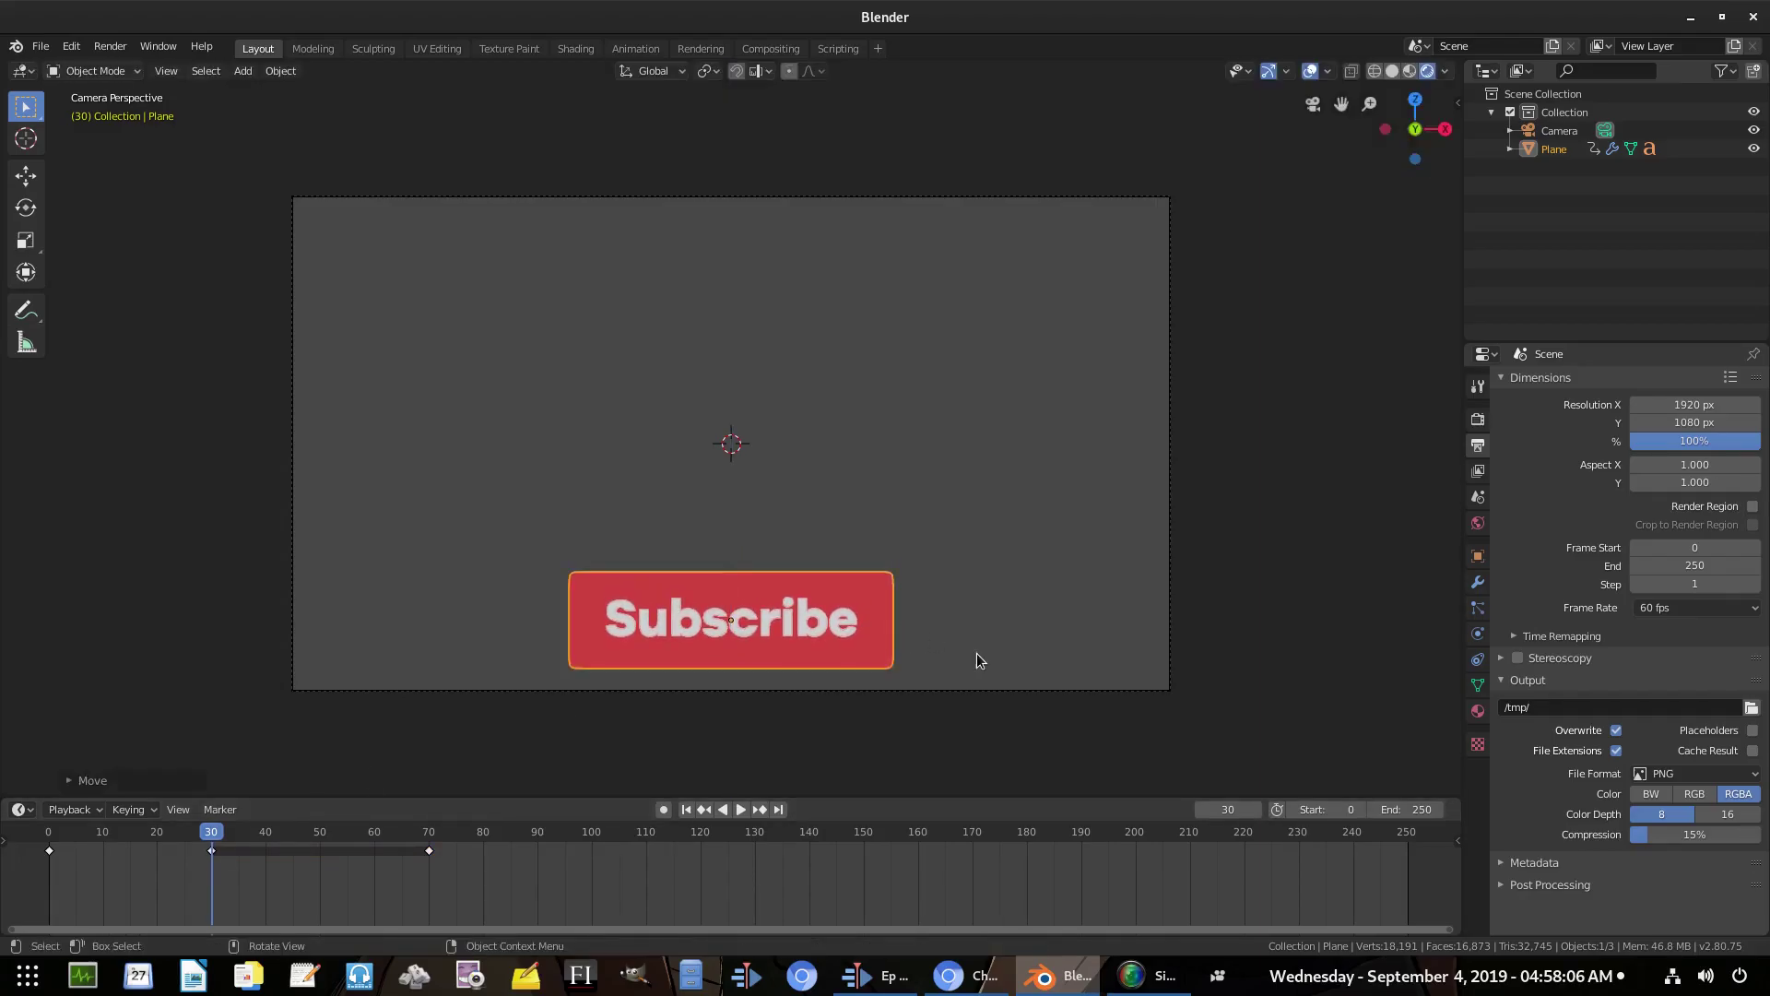
key("i")
left_click(1016, 550)
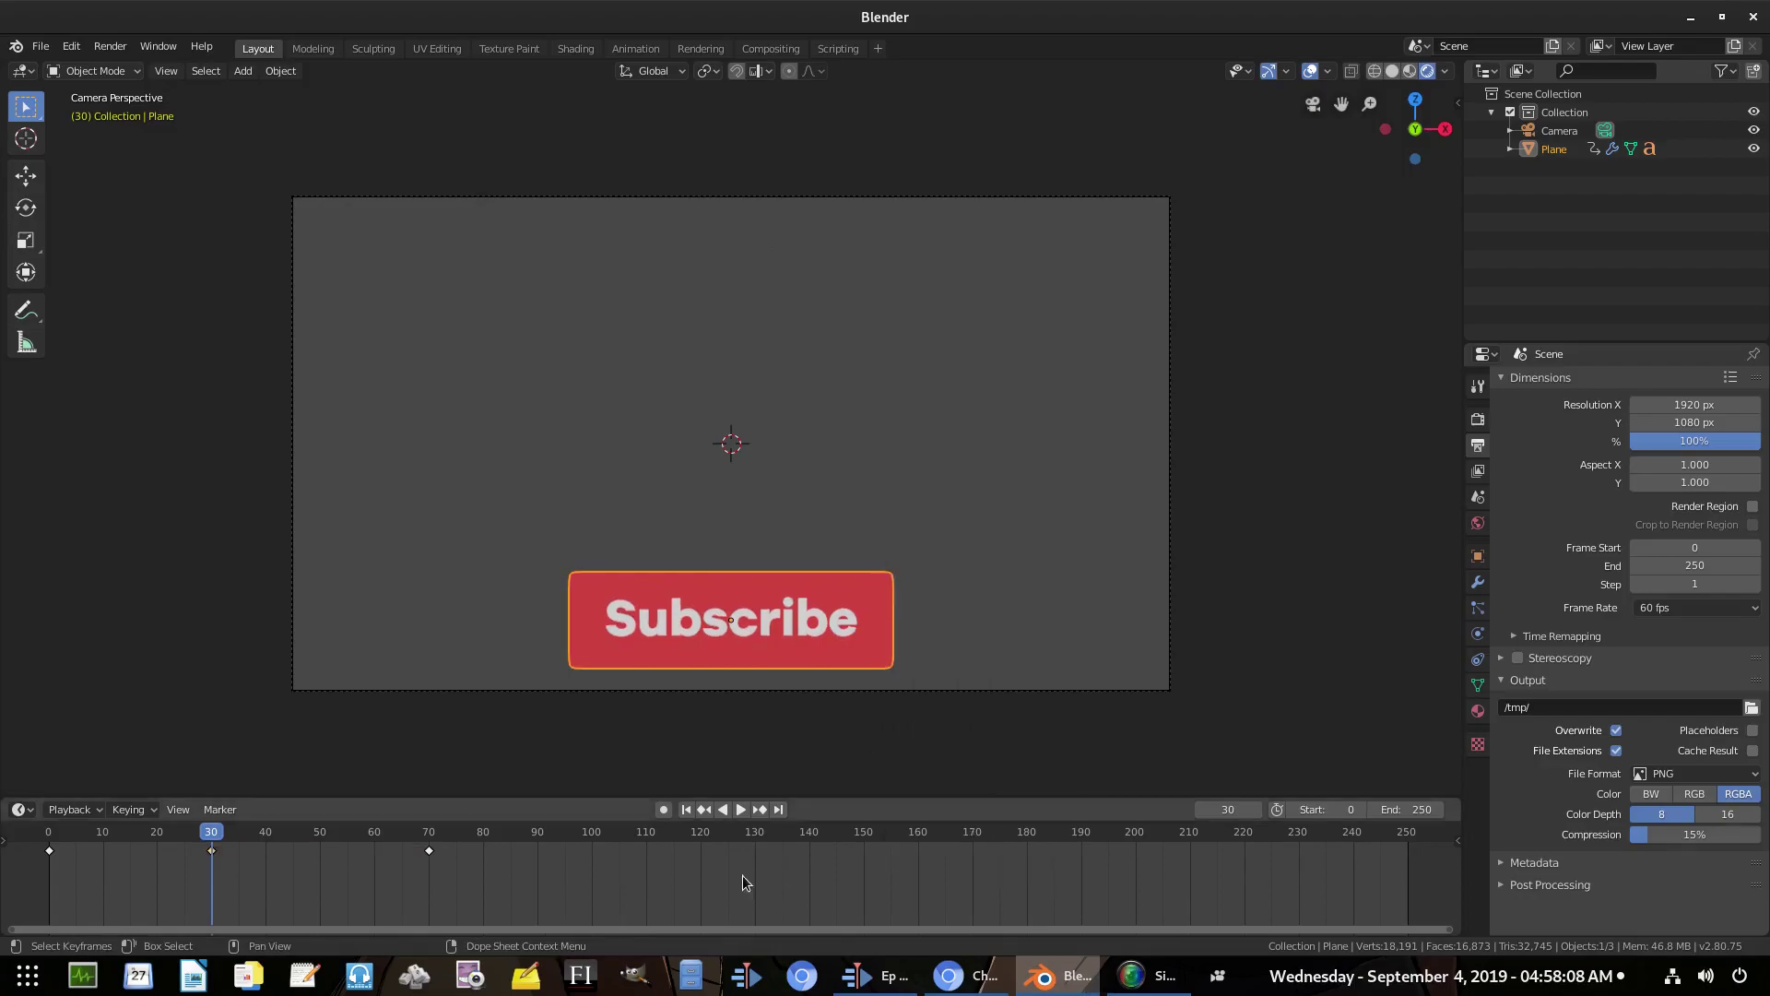
Play the animation from the start frame to check how the button rises and settles
left_click(686, 810)
left_click(740, 810)
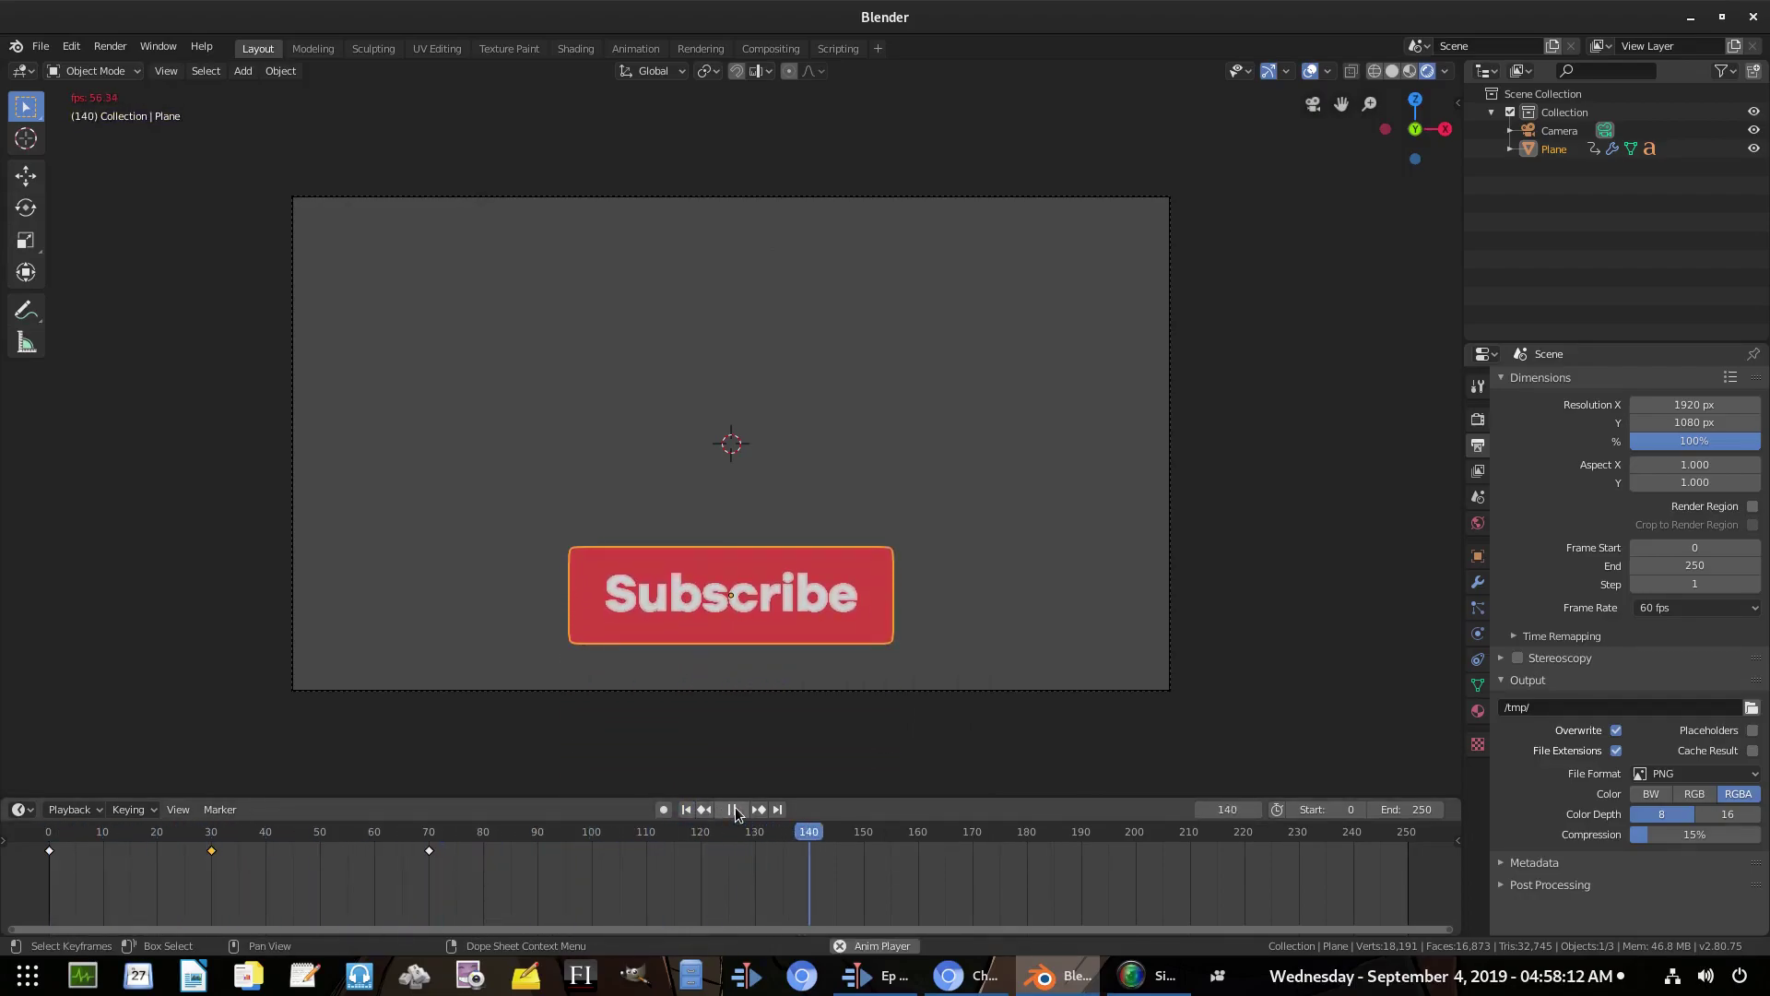
left_click(734, 808)
Go to frame 170 and insert a Location keyframe that holds the button in place from frame 70
left_click(918, 835)
key("space")
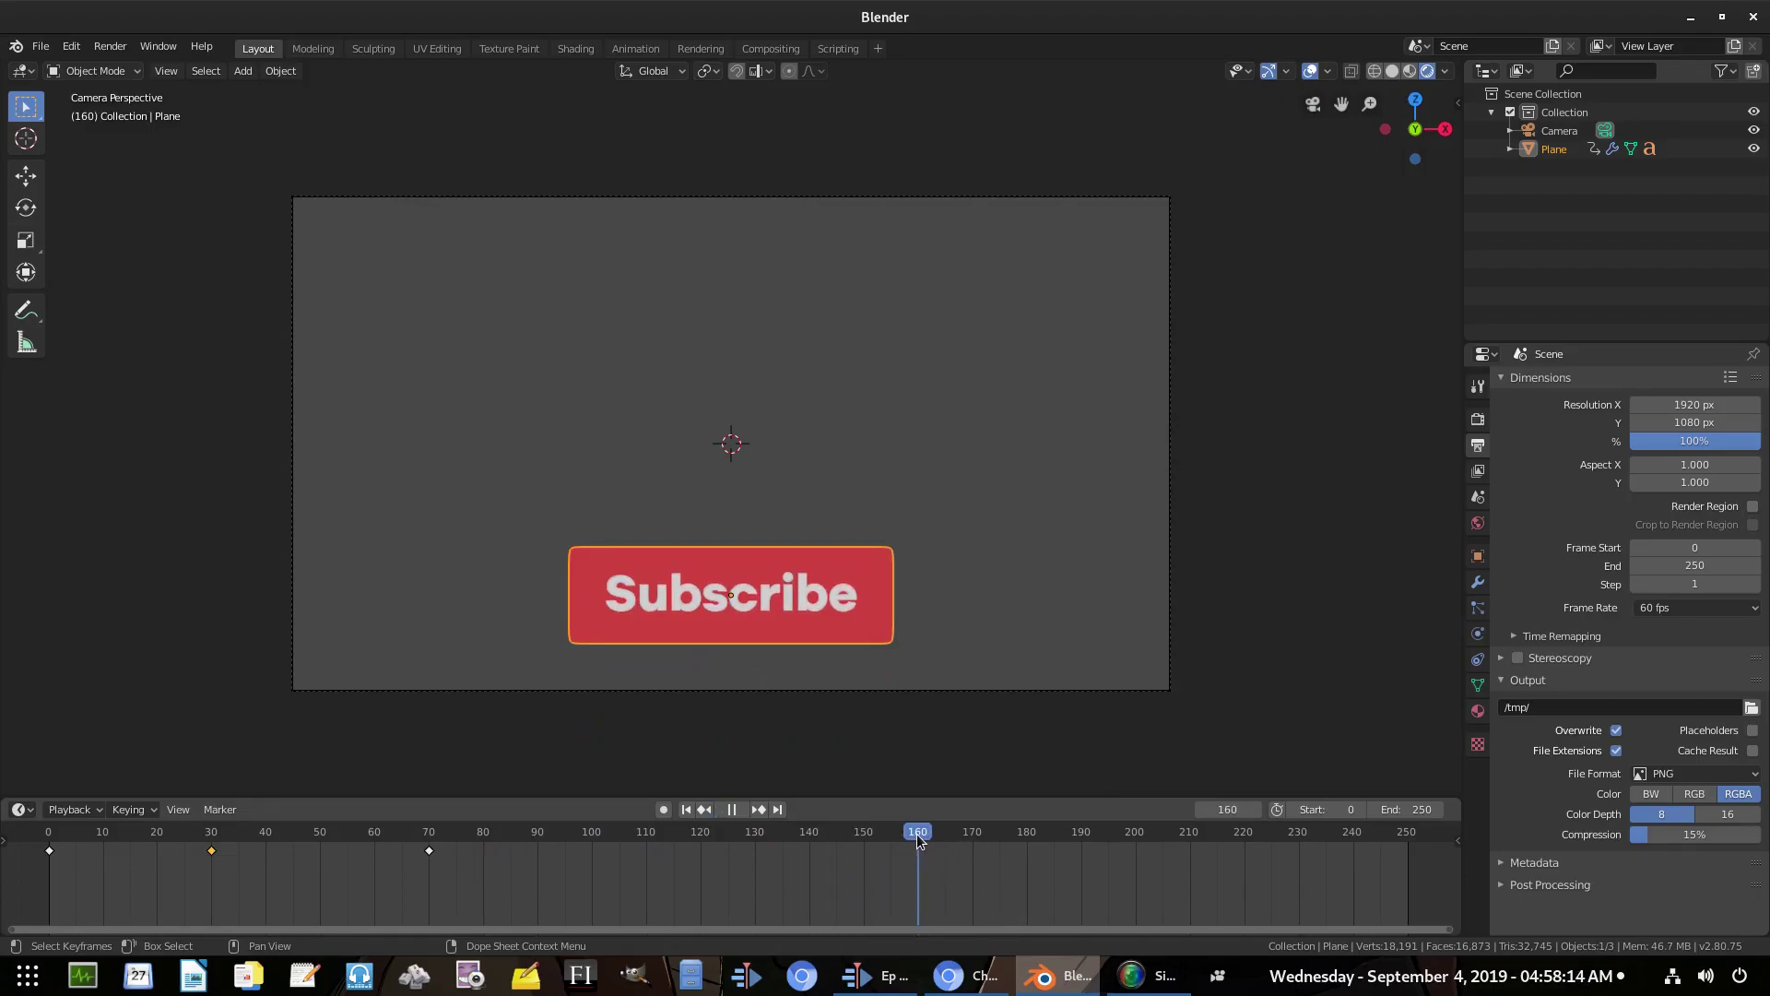
key("space")
key("space")
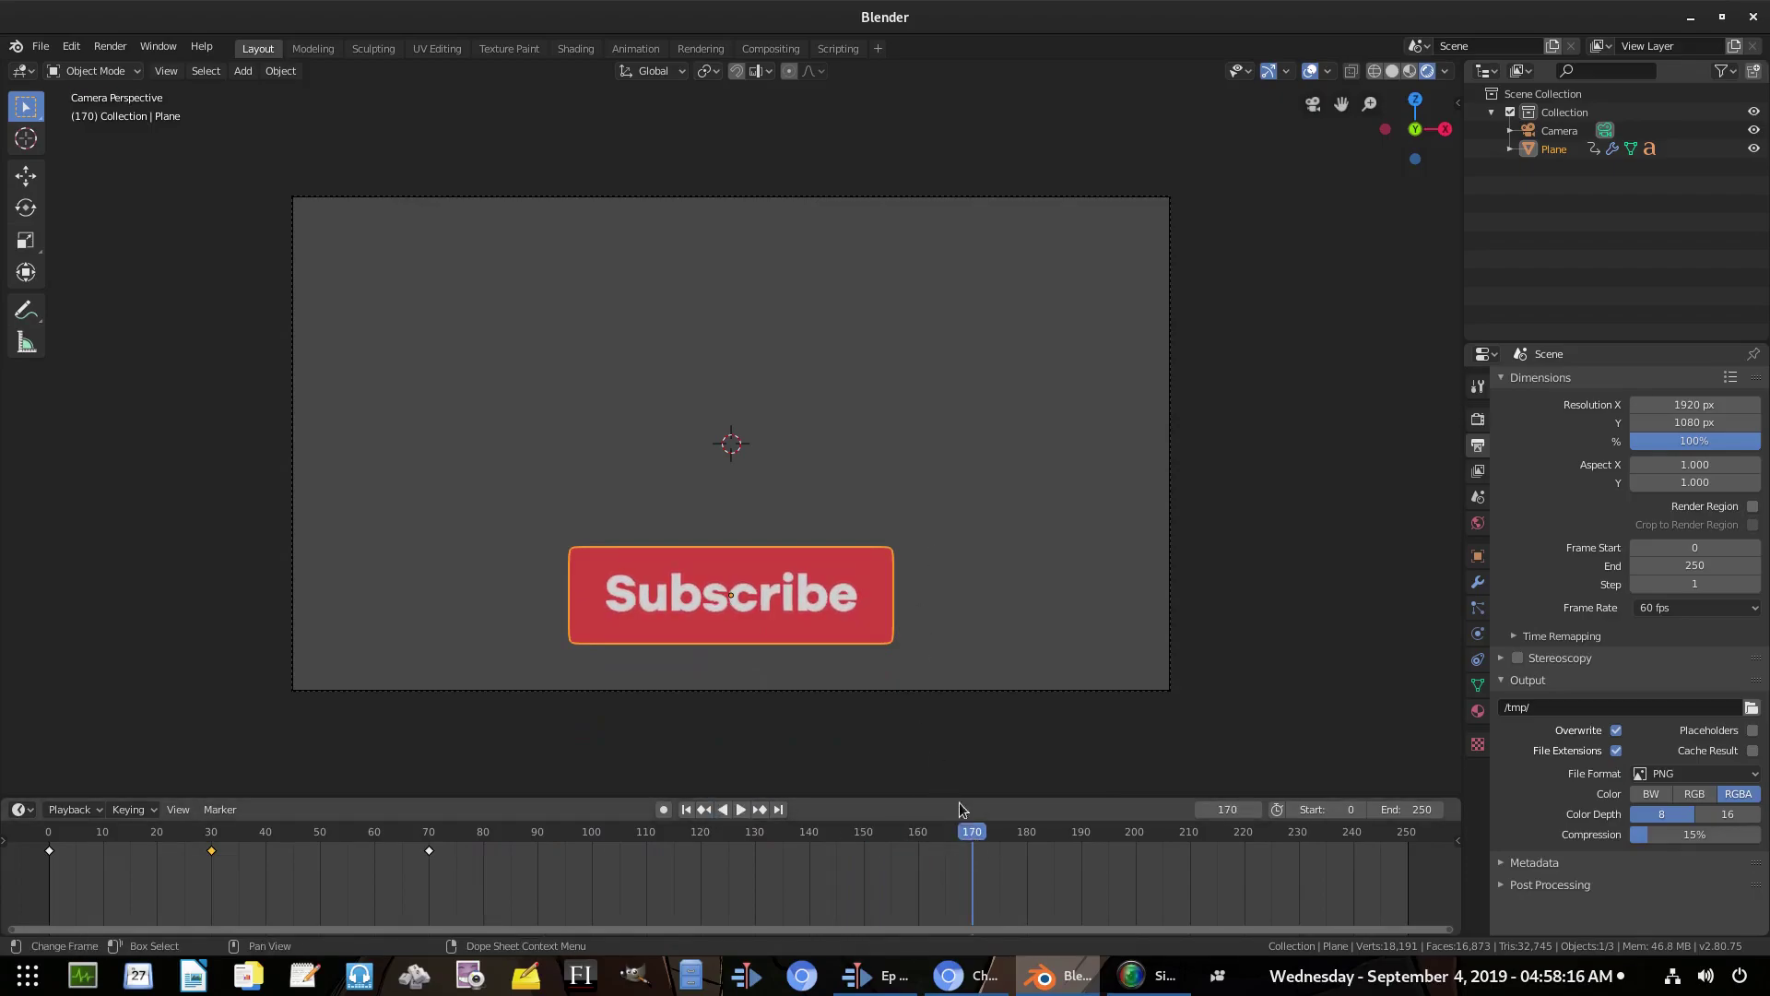
key("i")
left_click(944, 565)
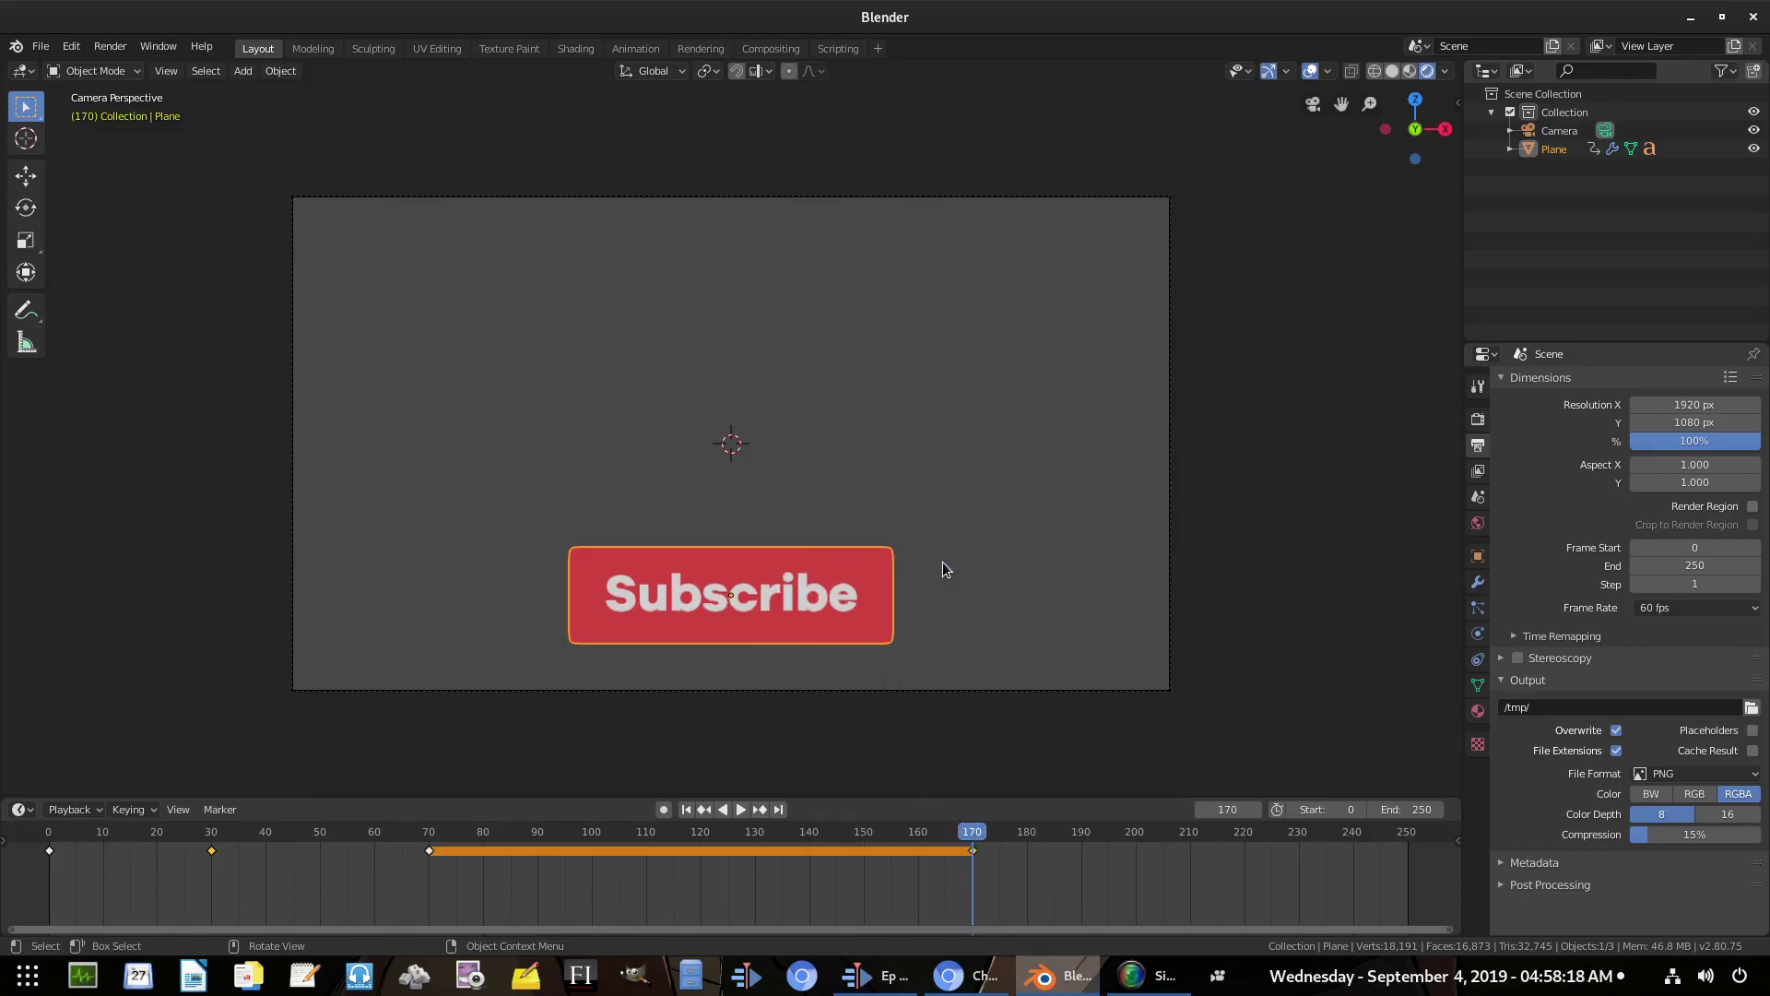
Raise the button about 0.038 m along Z at frame 170, replace its Location keyframe and play the animation from the start
key("g")
key("z")
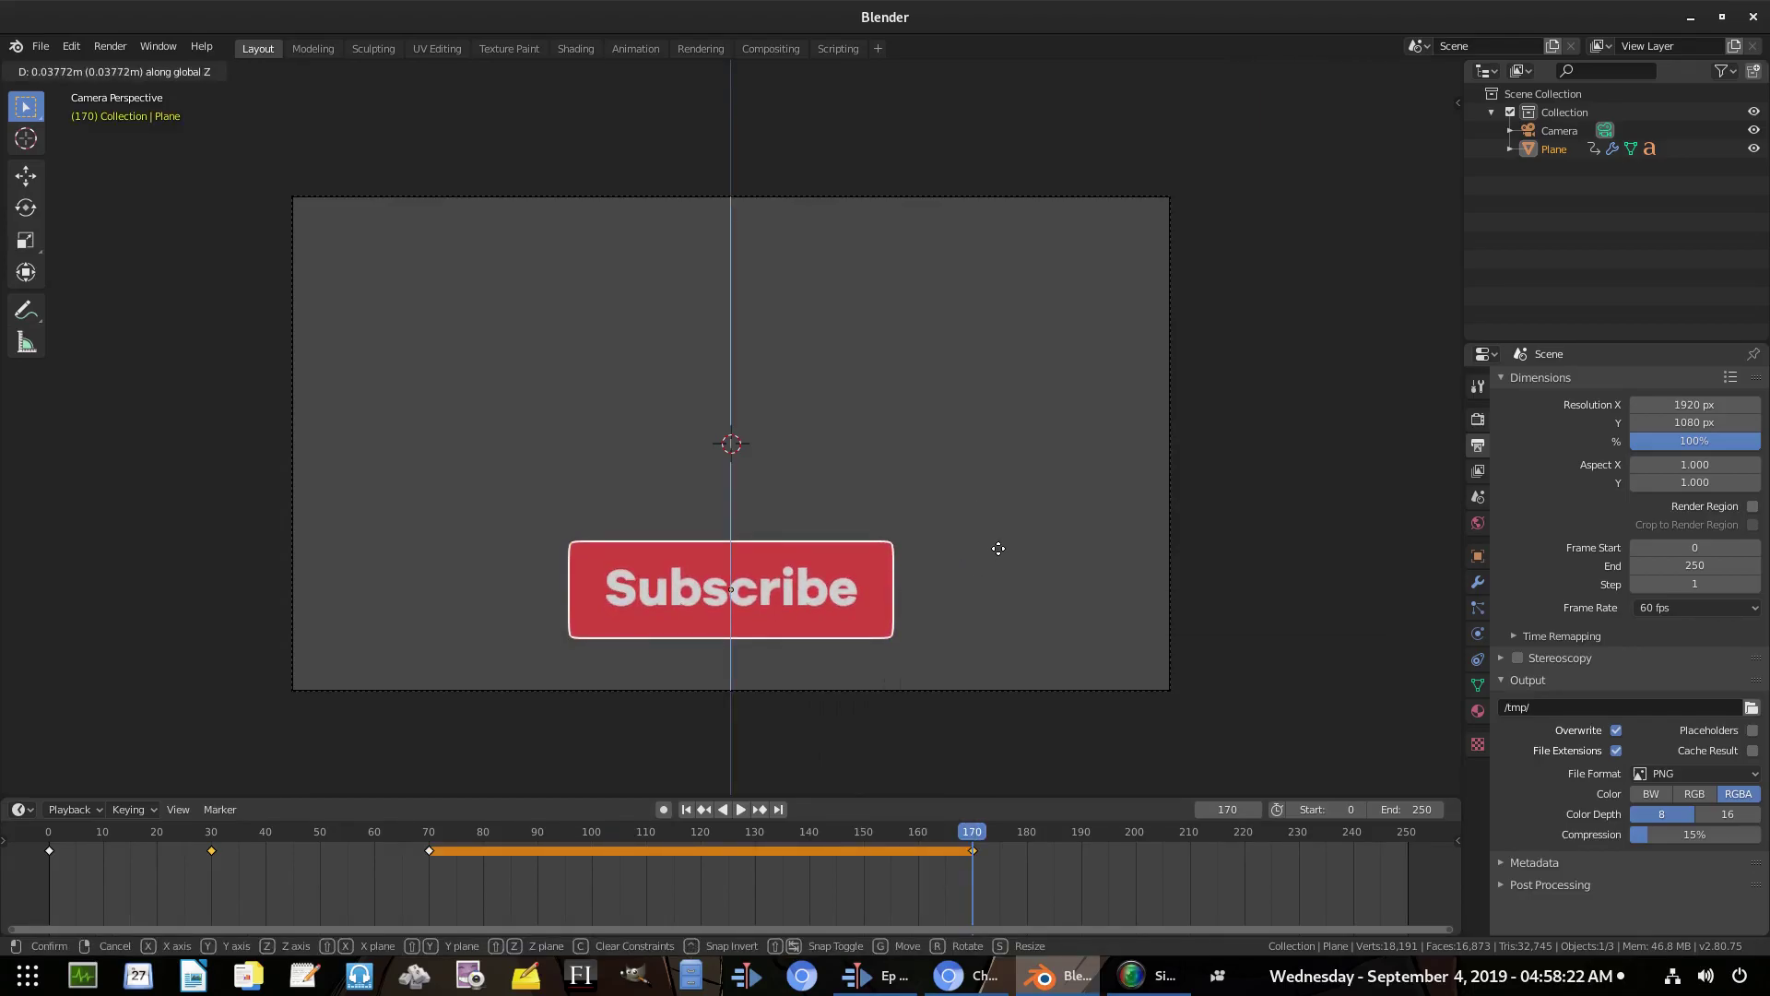
left_click(997, 547)
key("i")
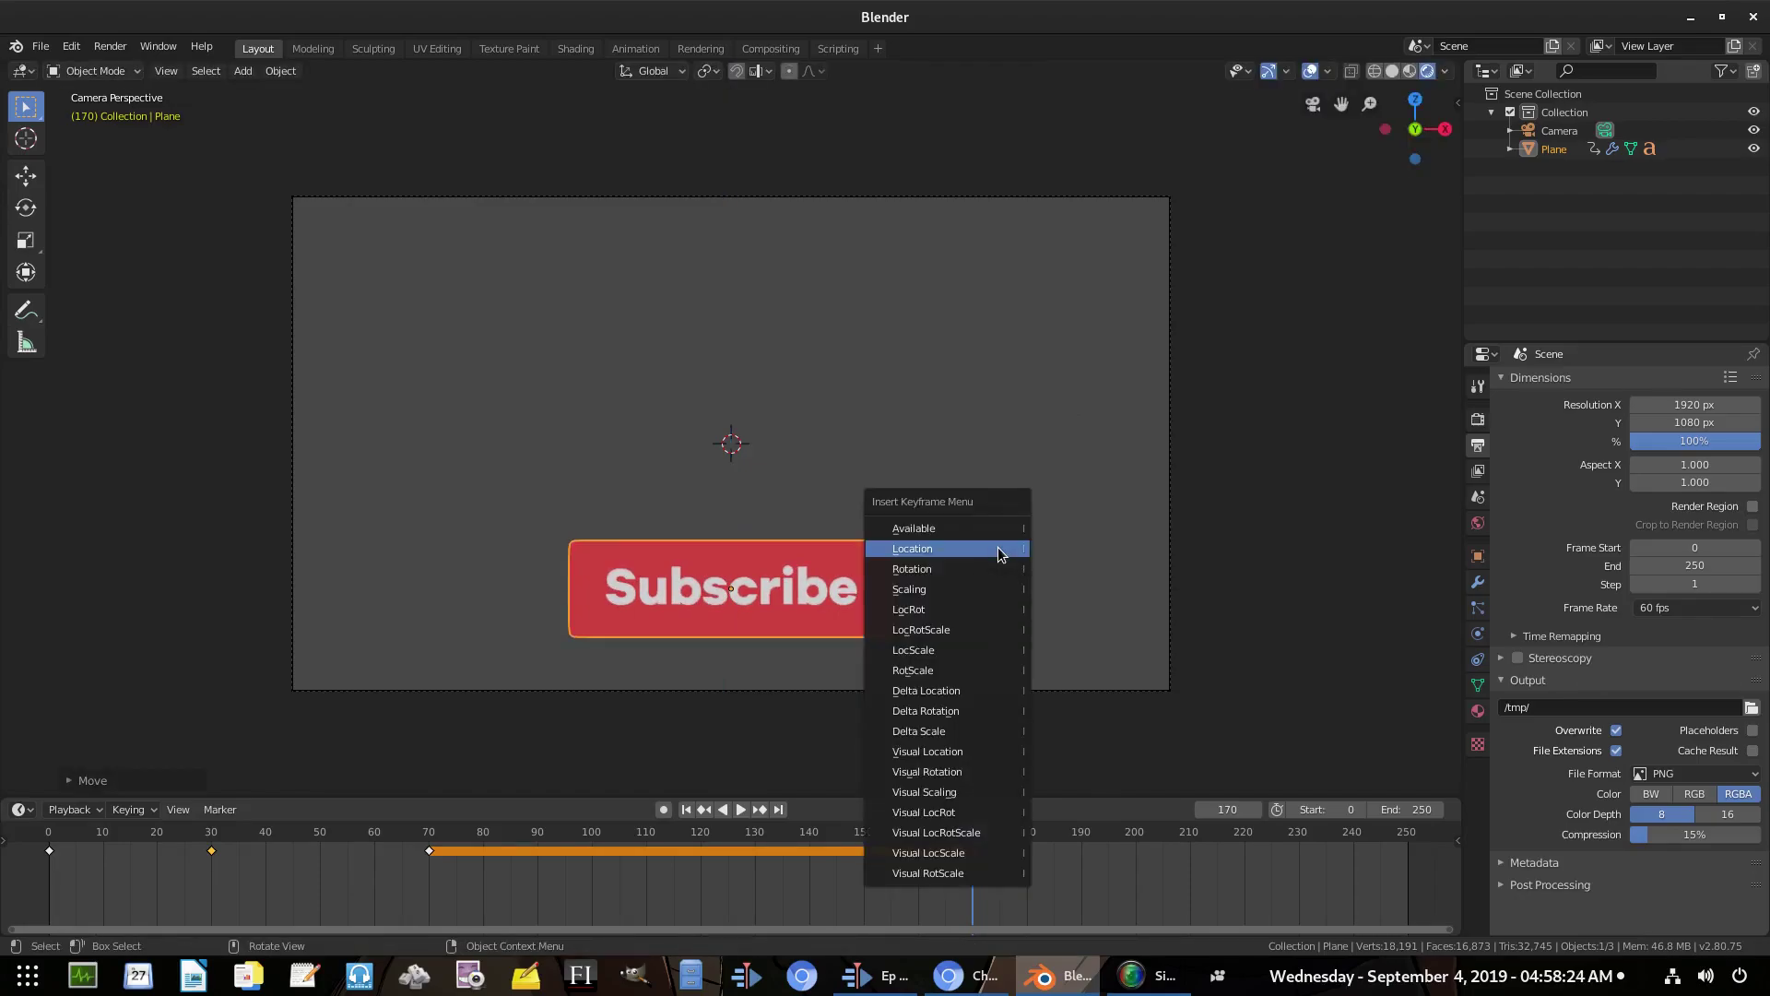
left_click(998, 548)
left_click(686, 809)
left_click(741, 809)
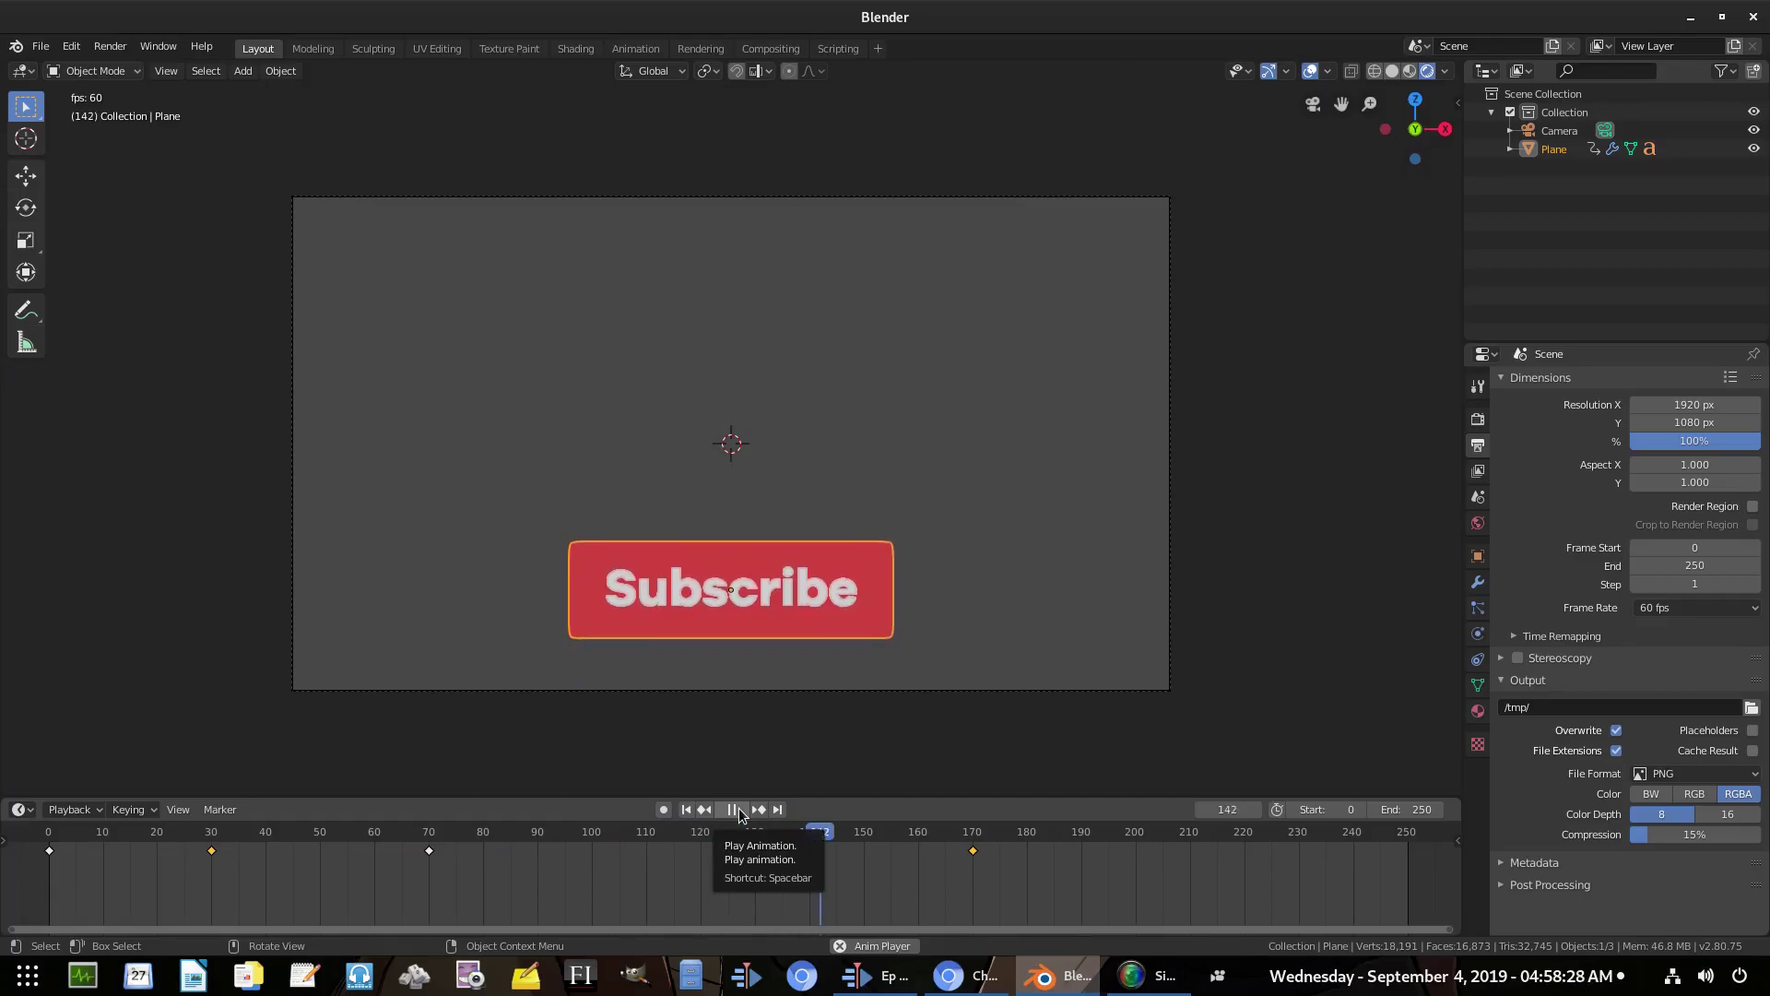
At frame 190, lower the button along Z until it is mostly below the camera frame and insert a Location keyframe
left_click(1082, 840)
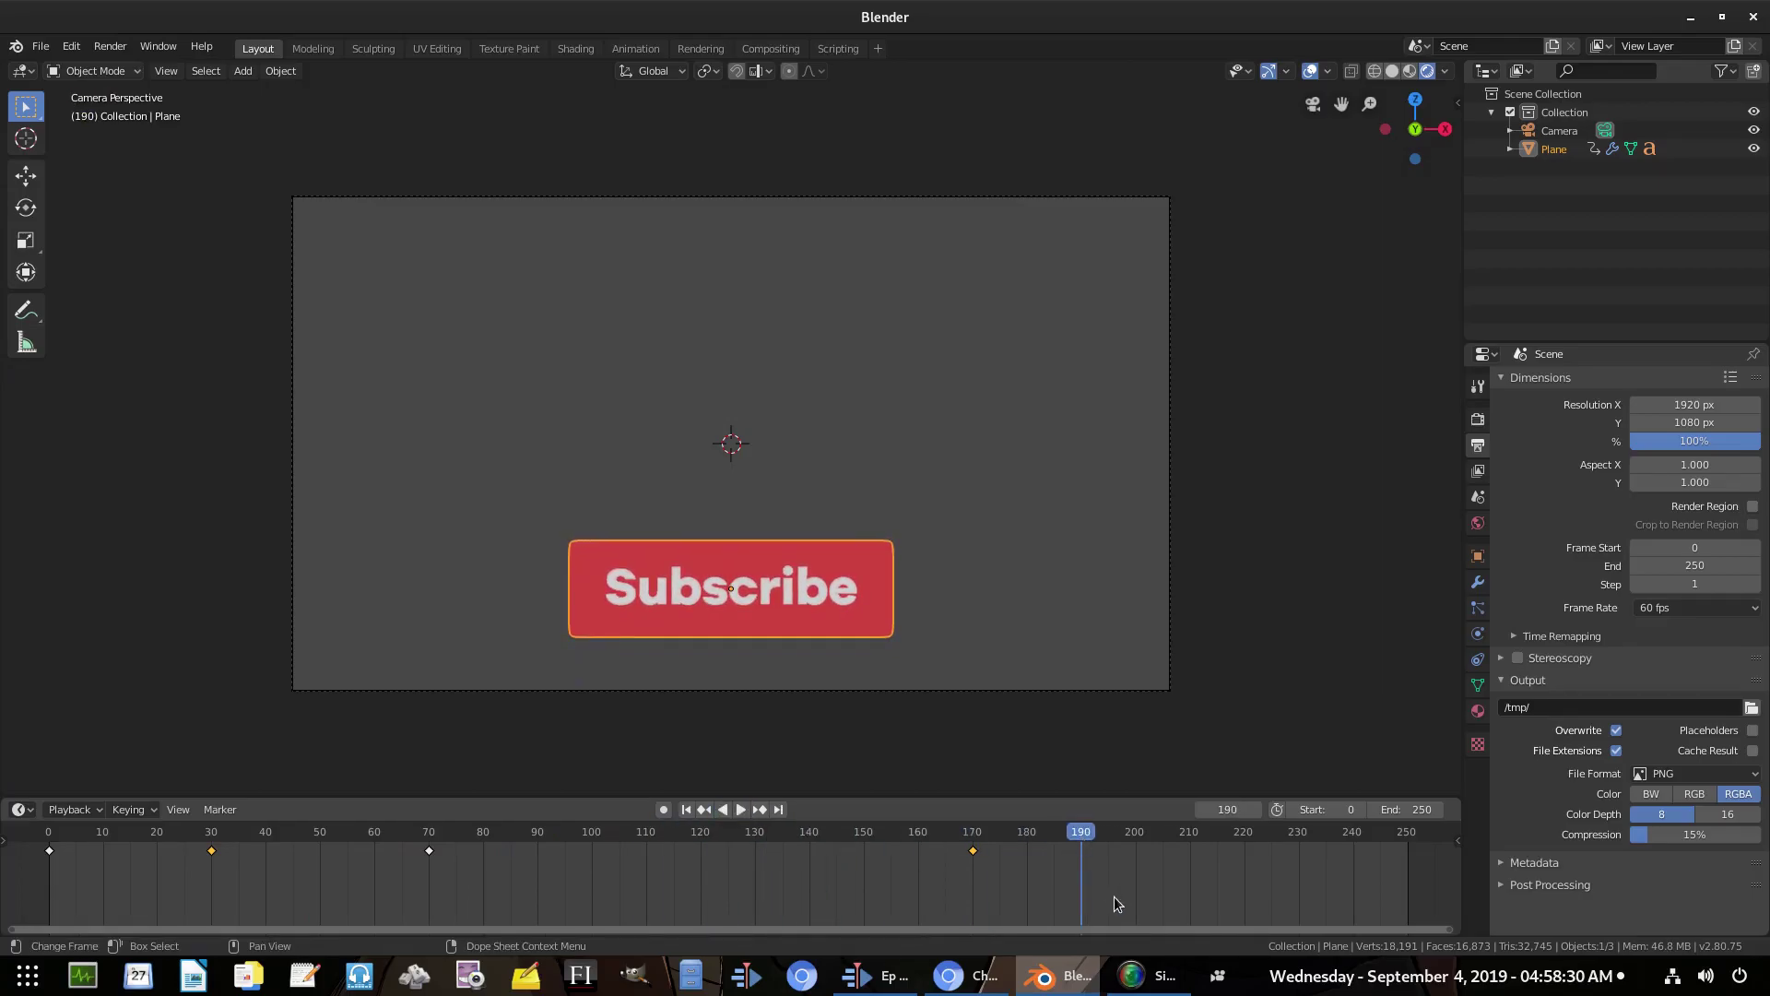
key("g")
key("z")
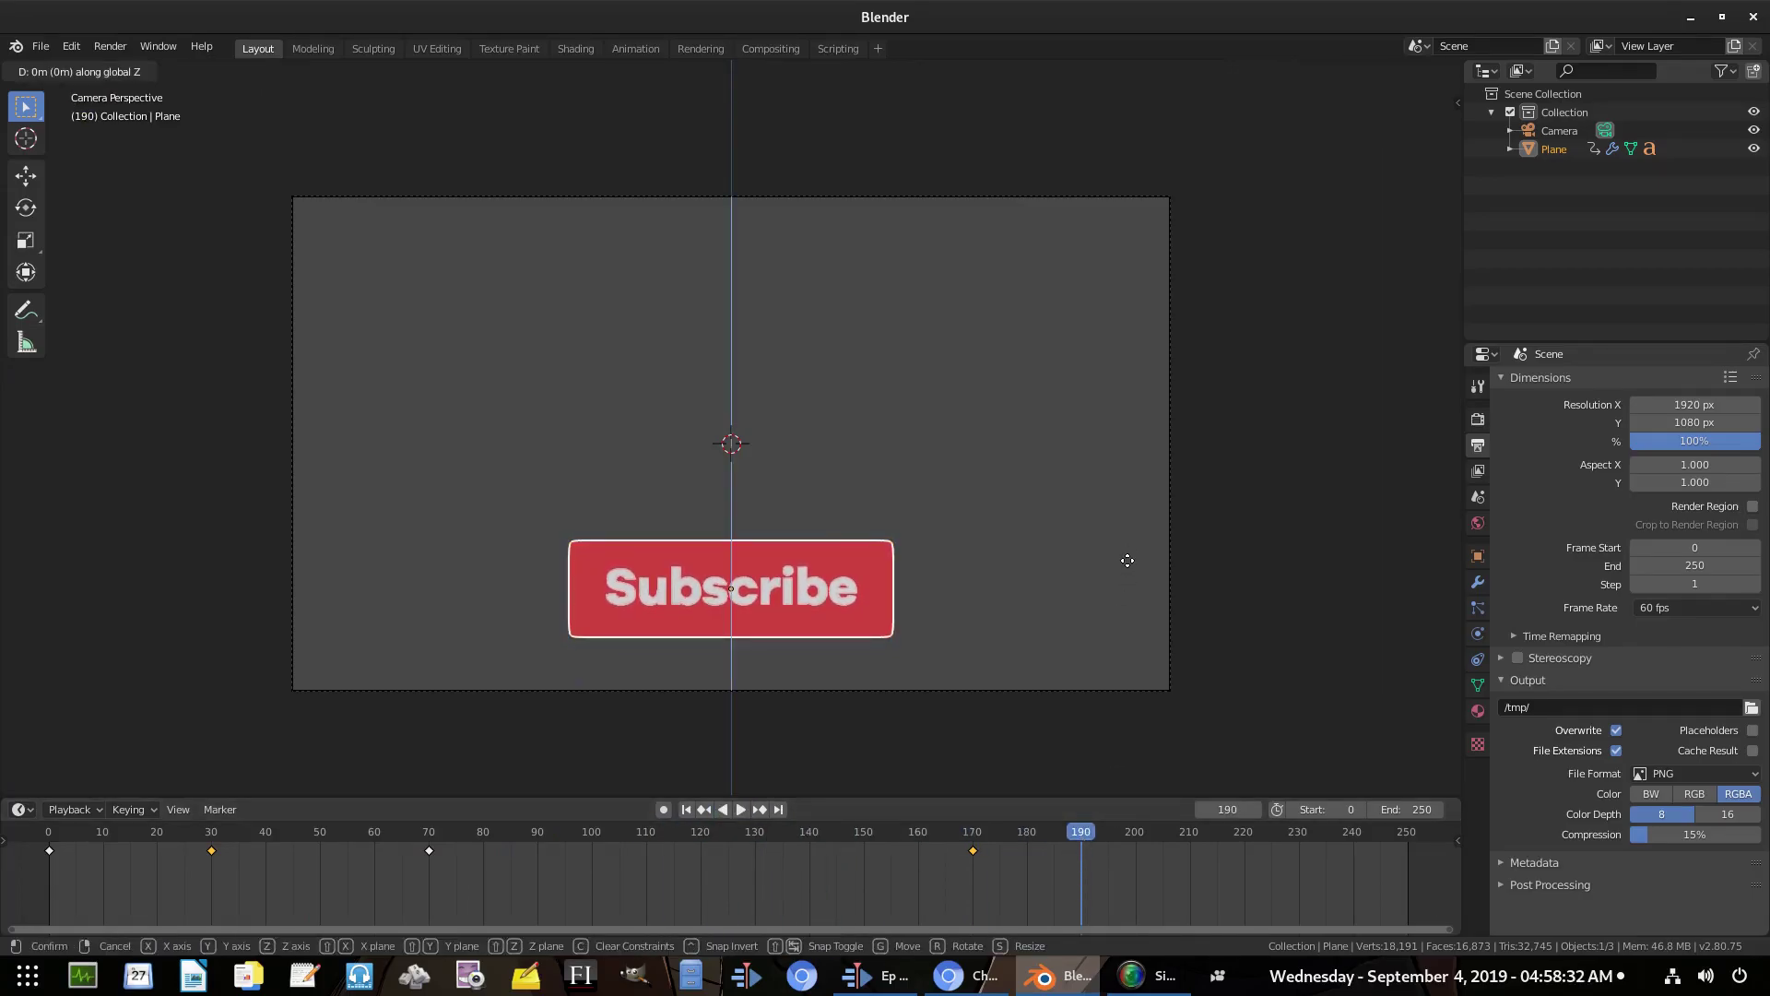
left_click(1099, 655)
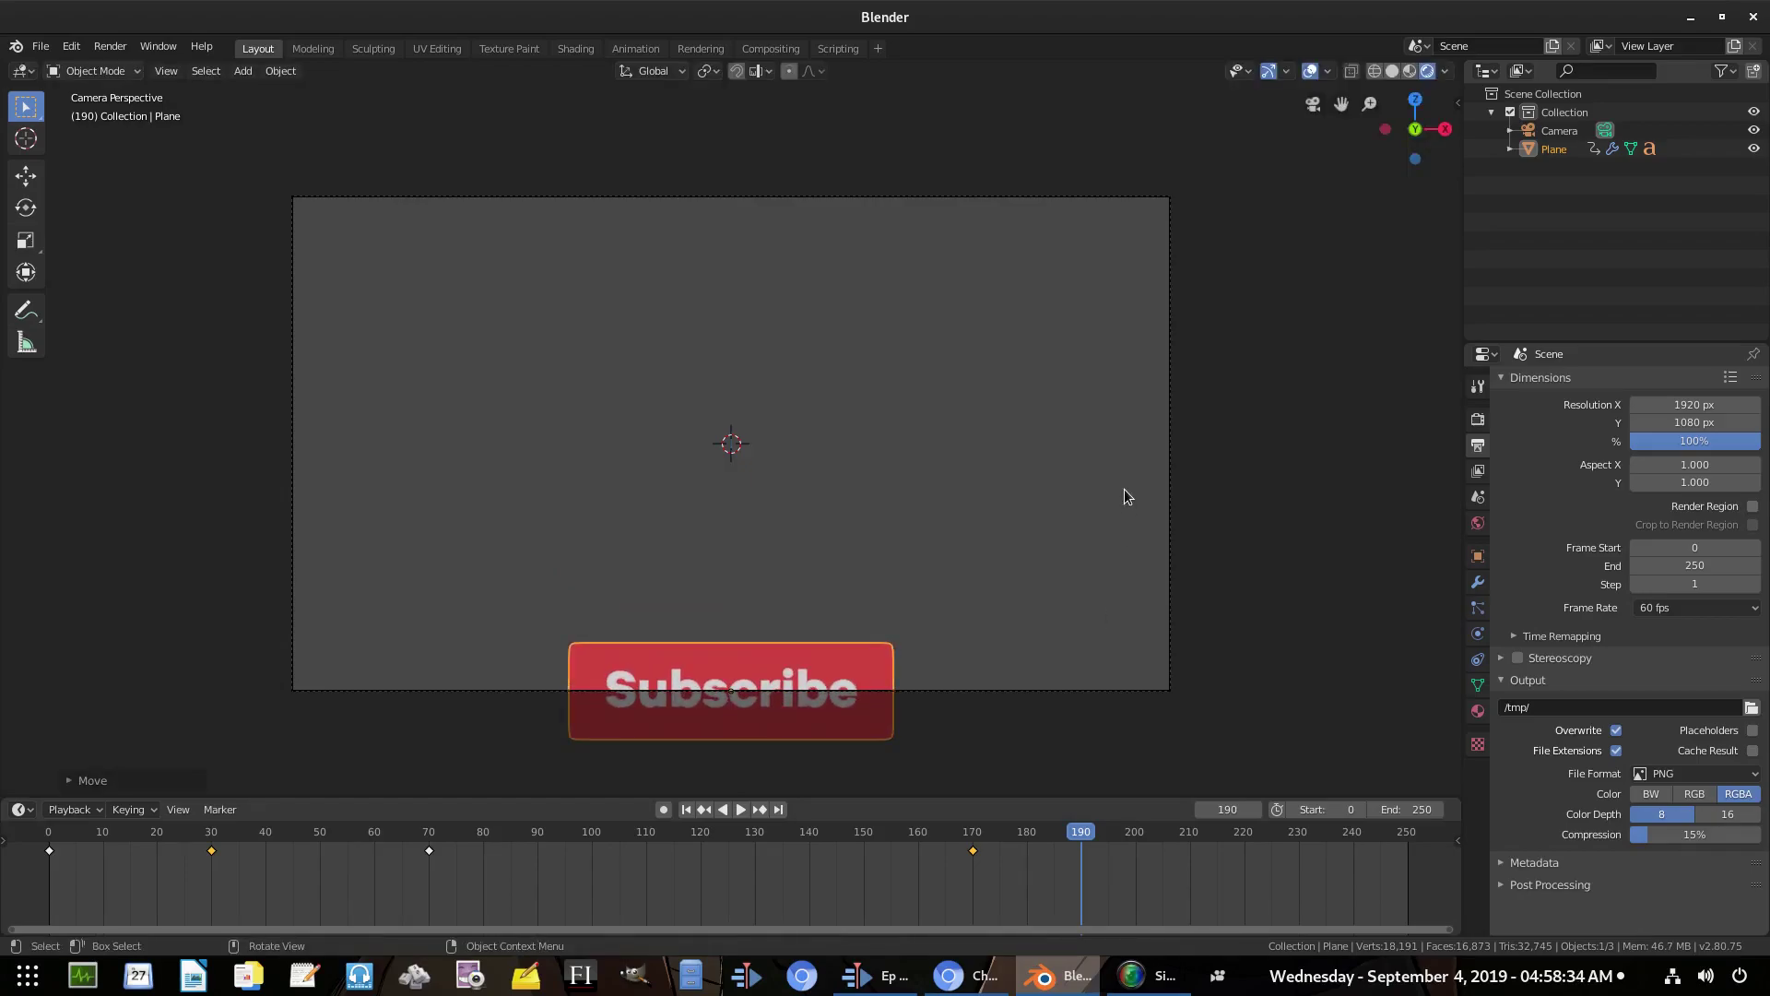
key("g")
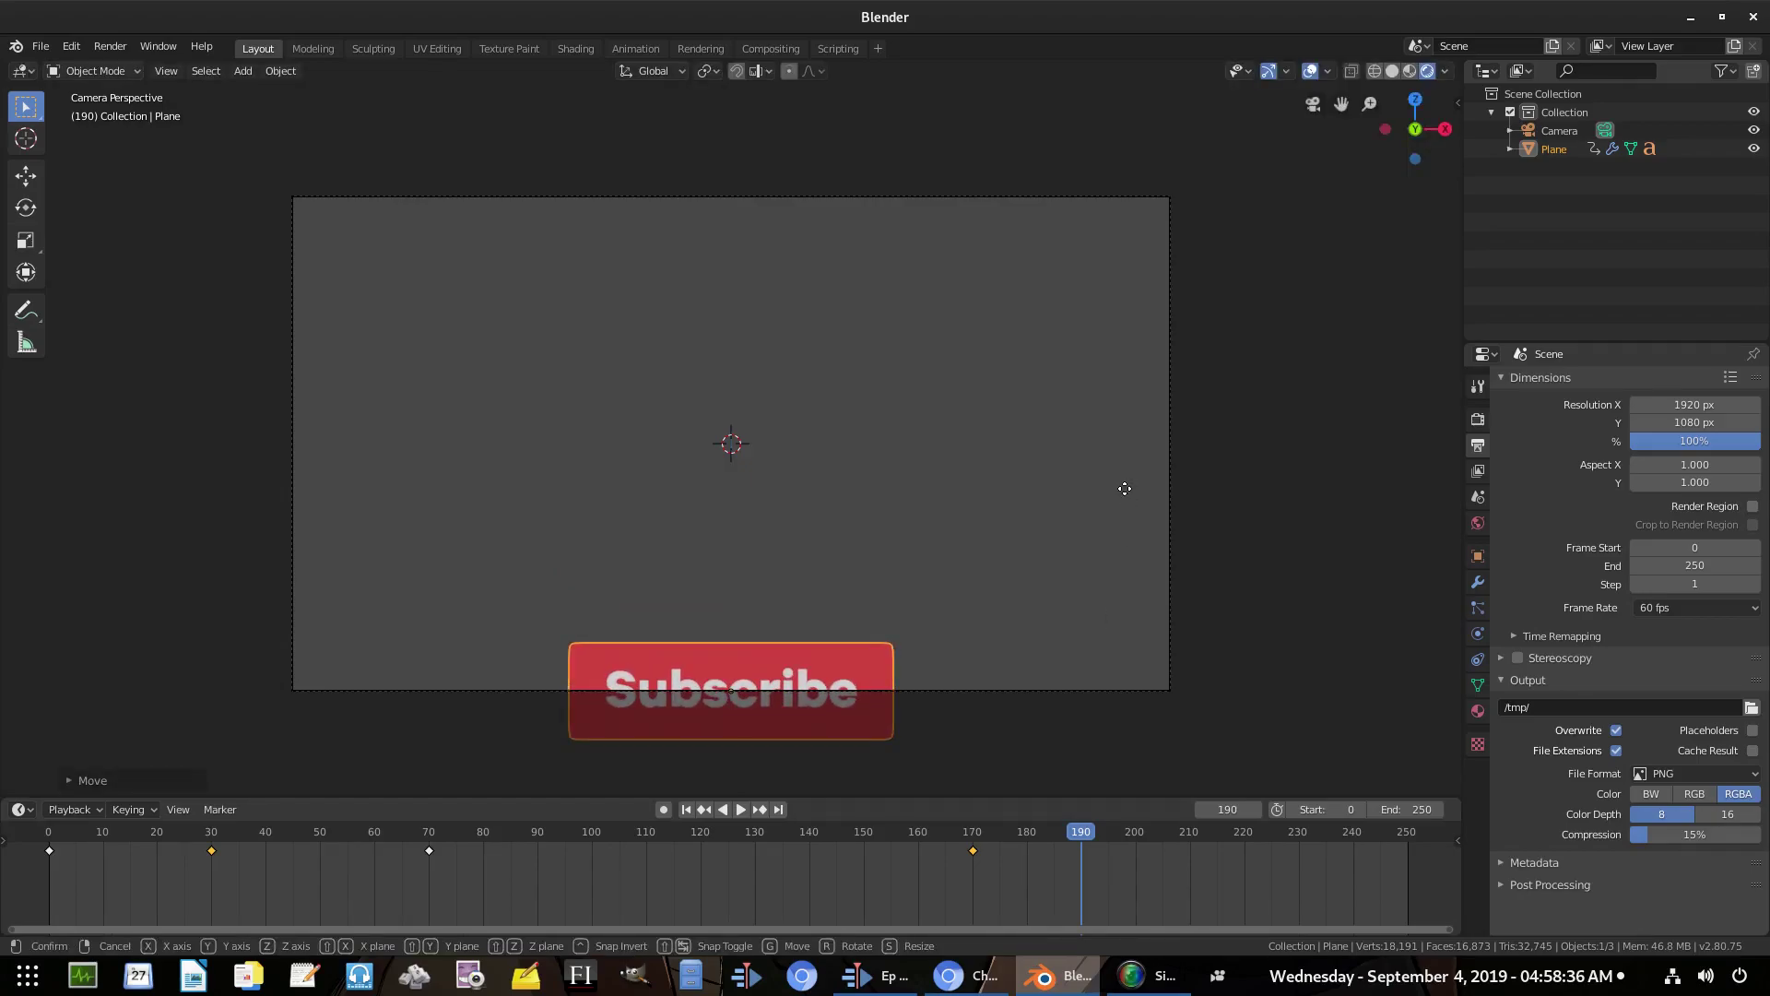
key("z")
left_click(1120, 495)
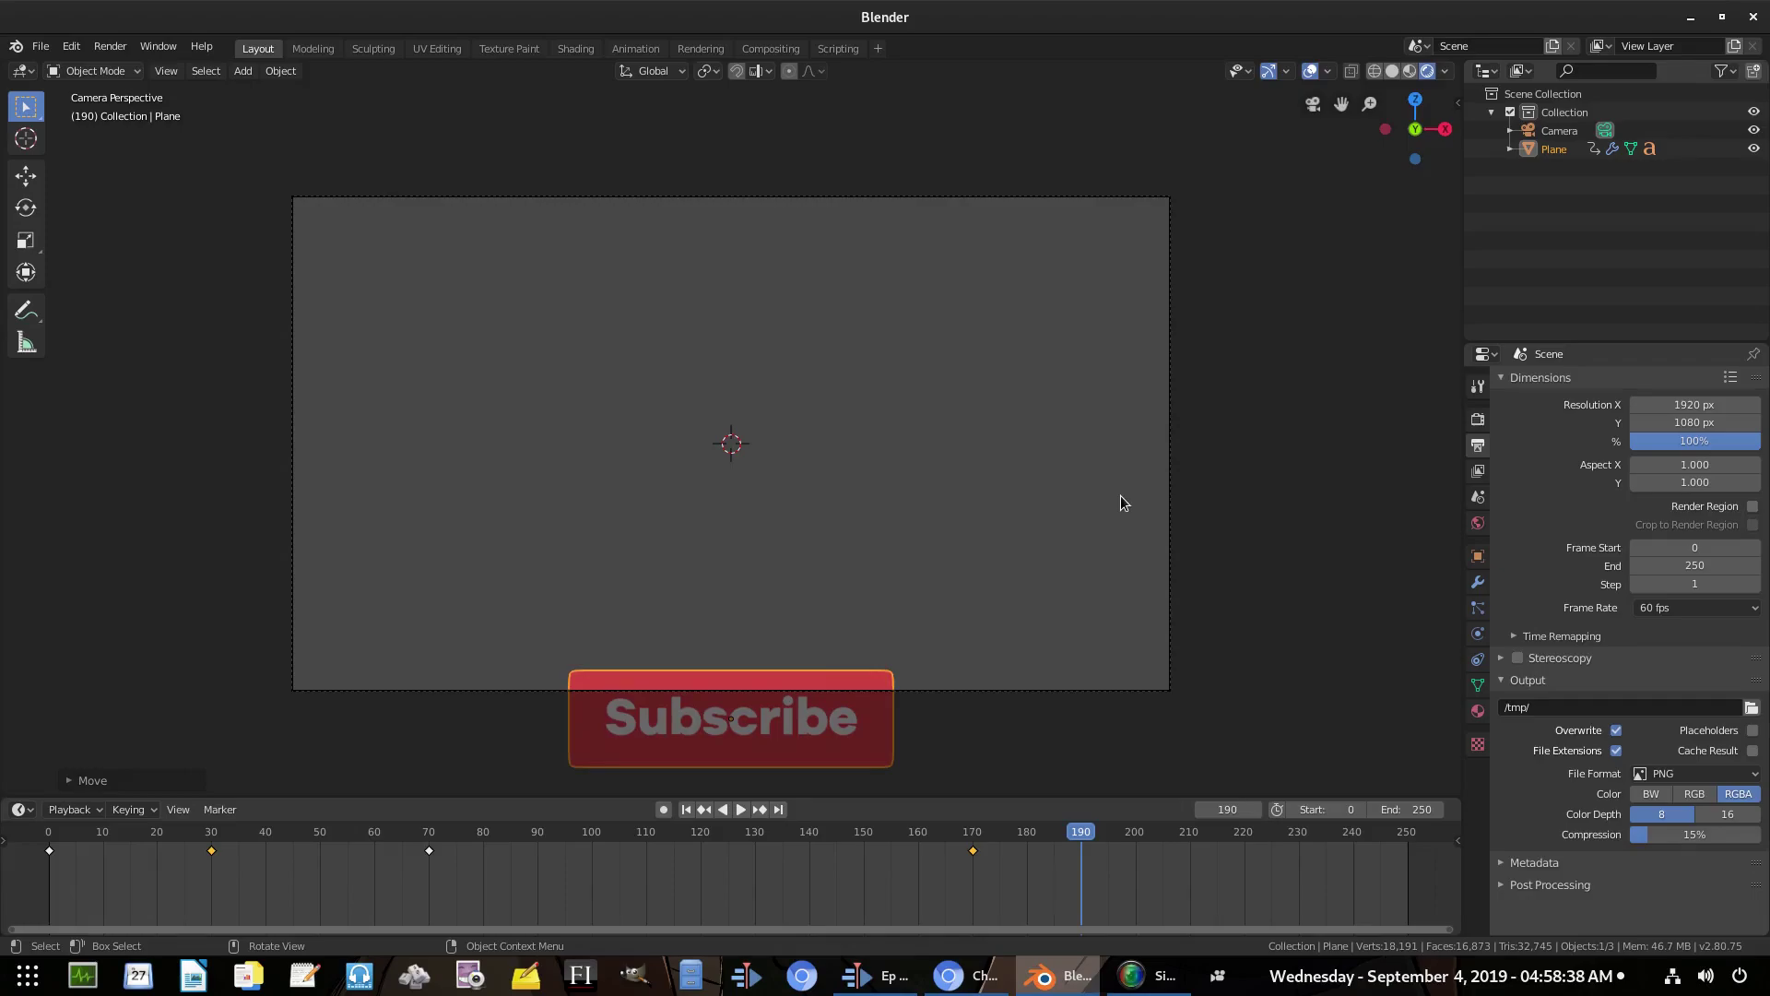
key("i")
left_click(1121, 498)
At frame 200, lower the button along Z completely below the camera frame and insert a Location keyframe
left_click(1136, 834)
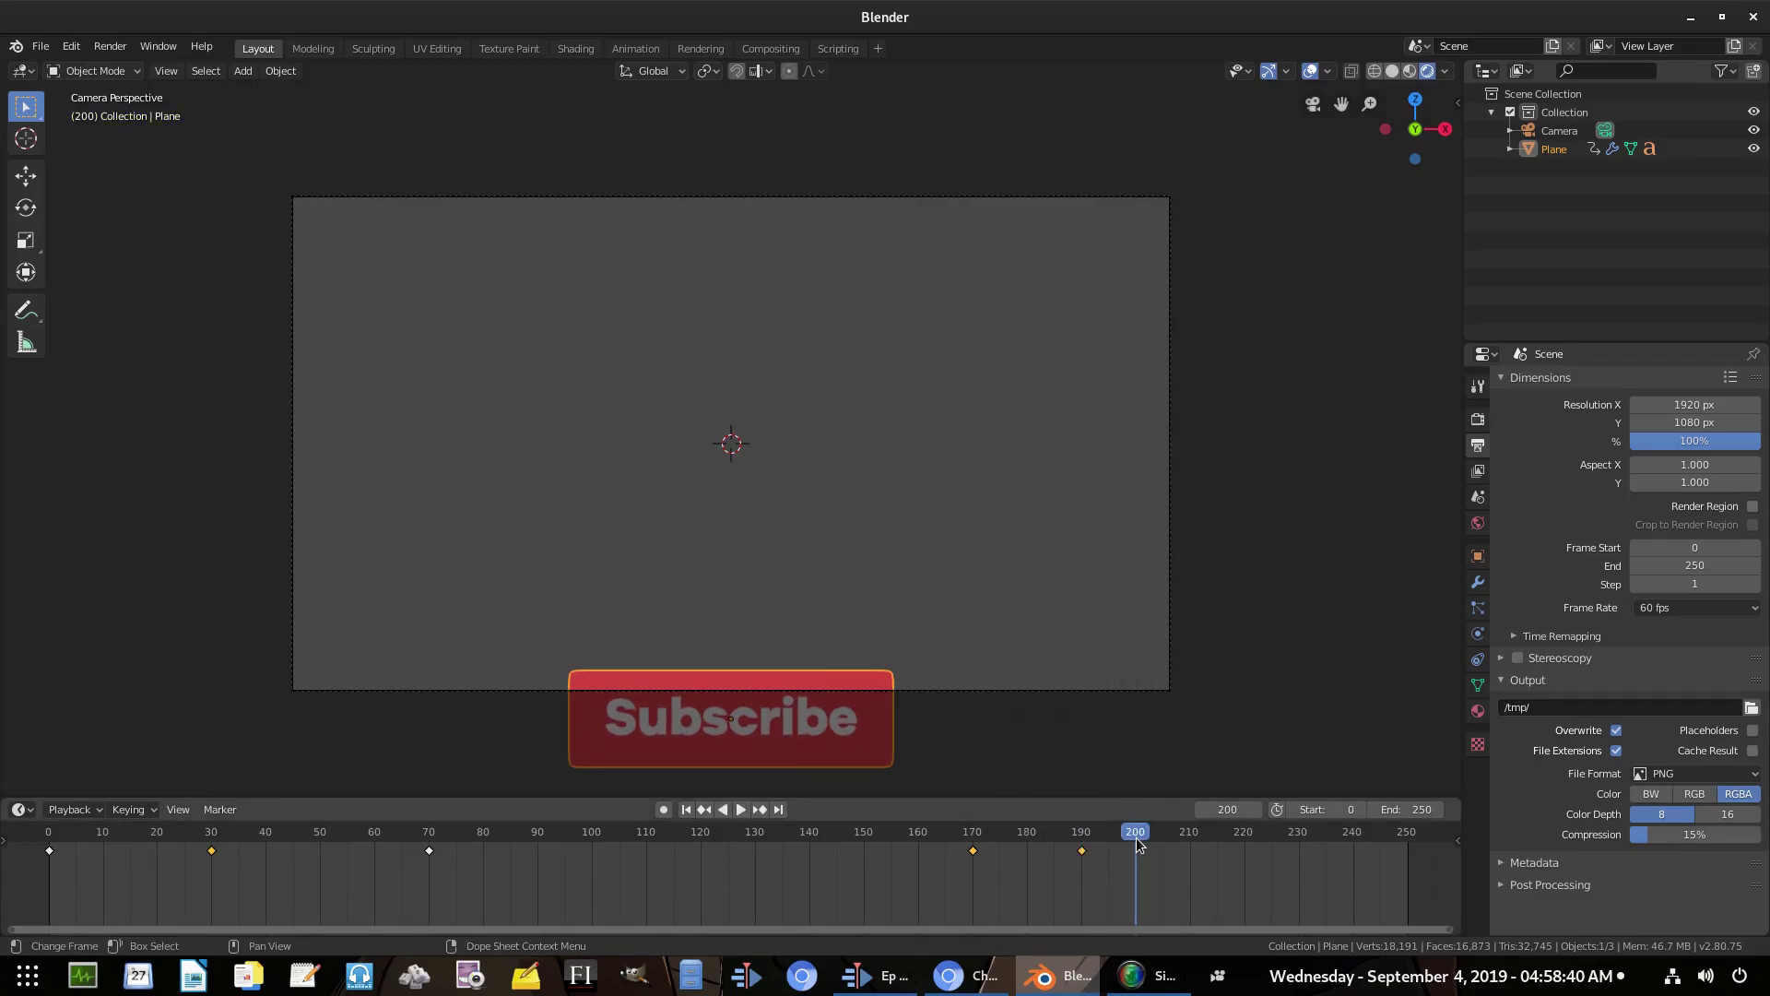
key("g")
key("z")
left_click(1151, 517)
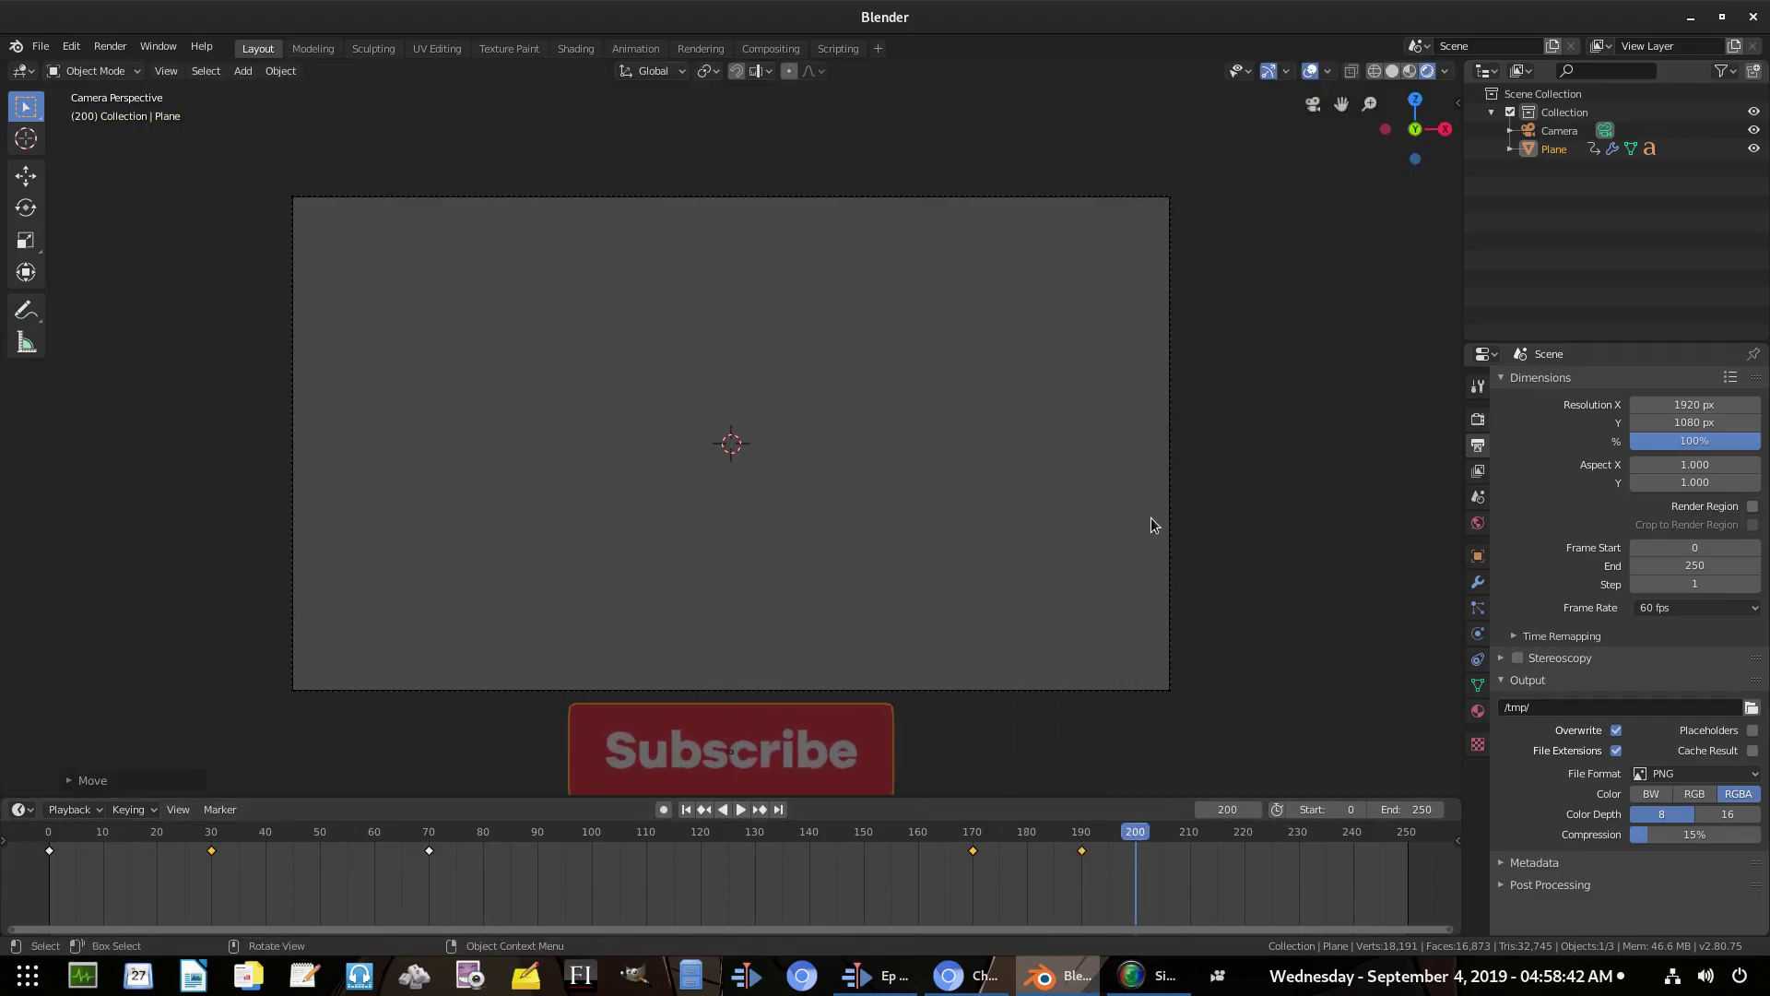
key("i")
left_click(1150, 516)
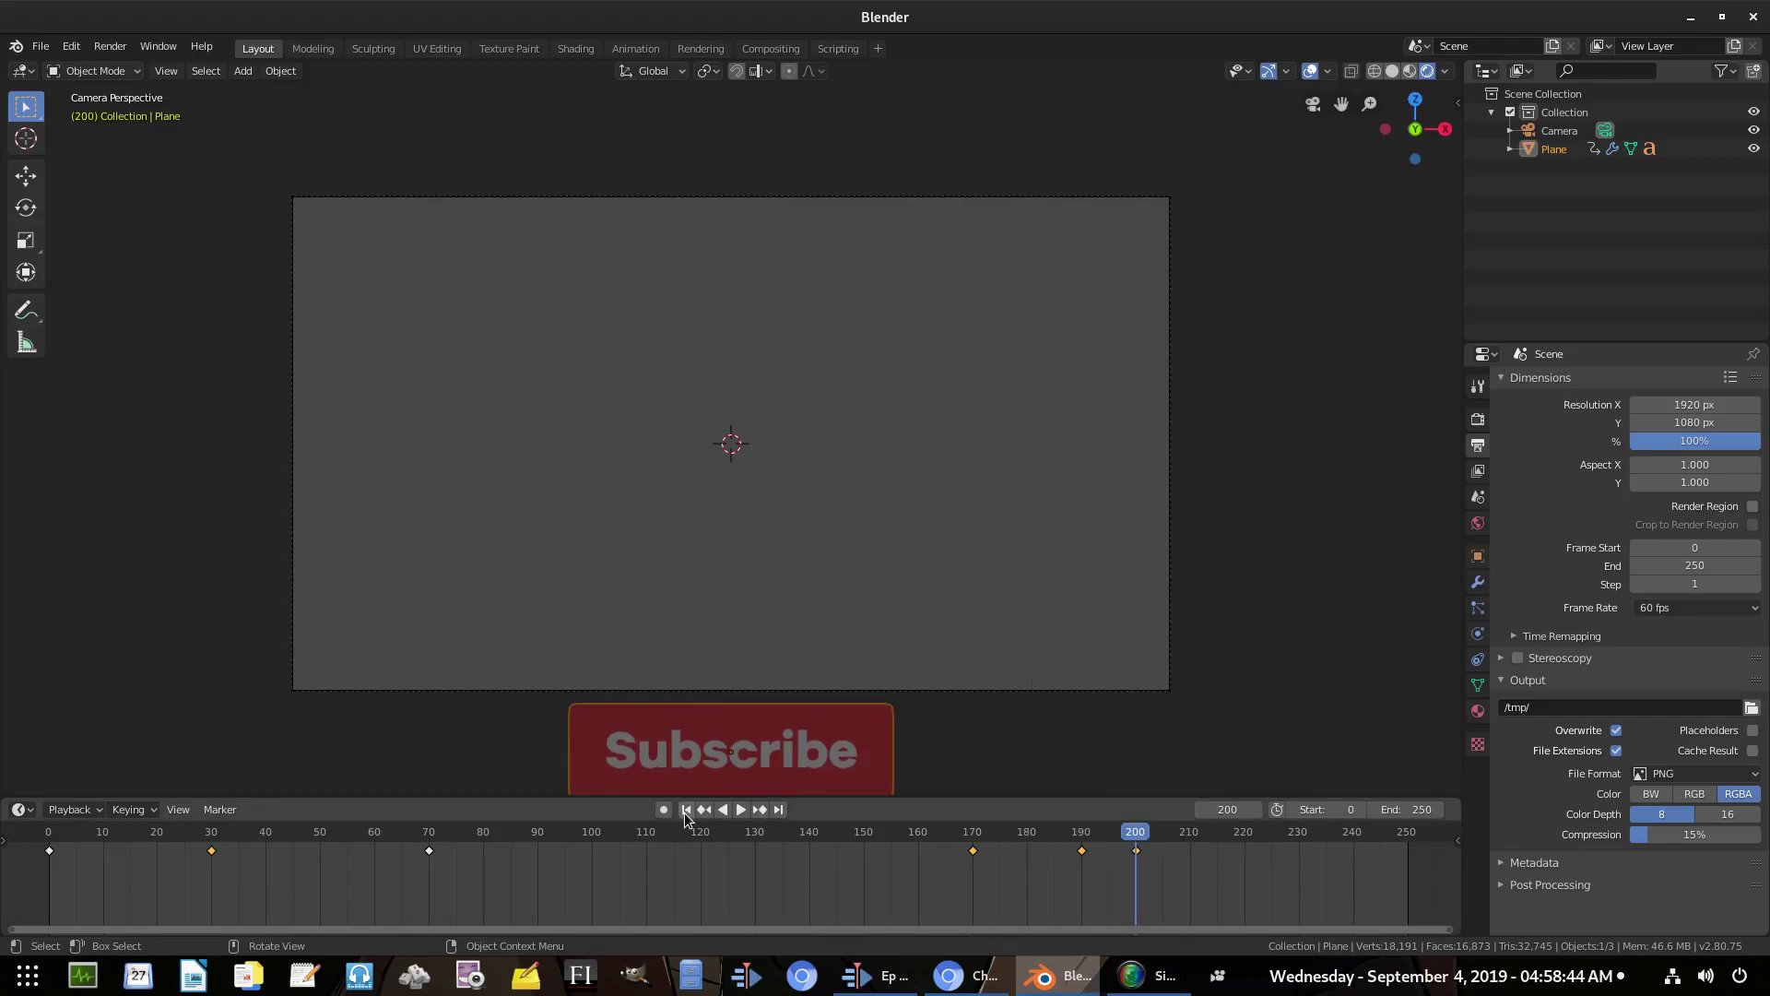
Play the whole animation from the start frame and select the camera
left_click(686, 809)
left_click(741, 809)
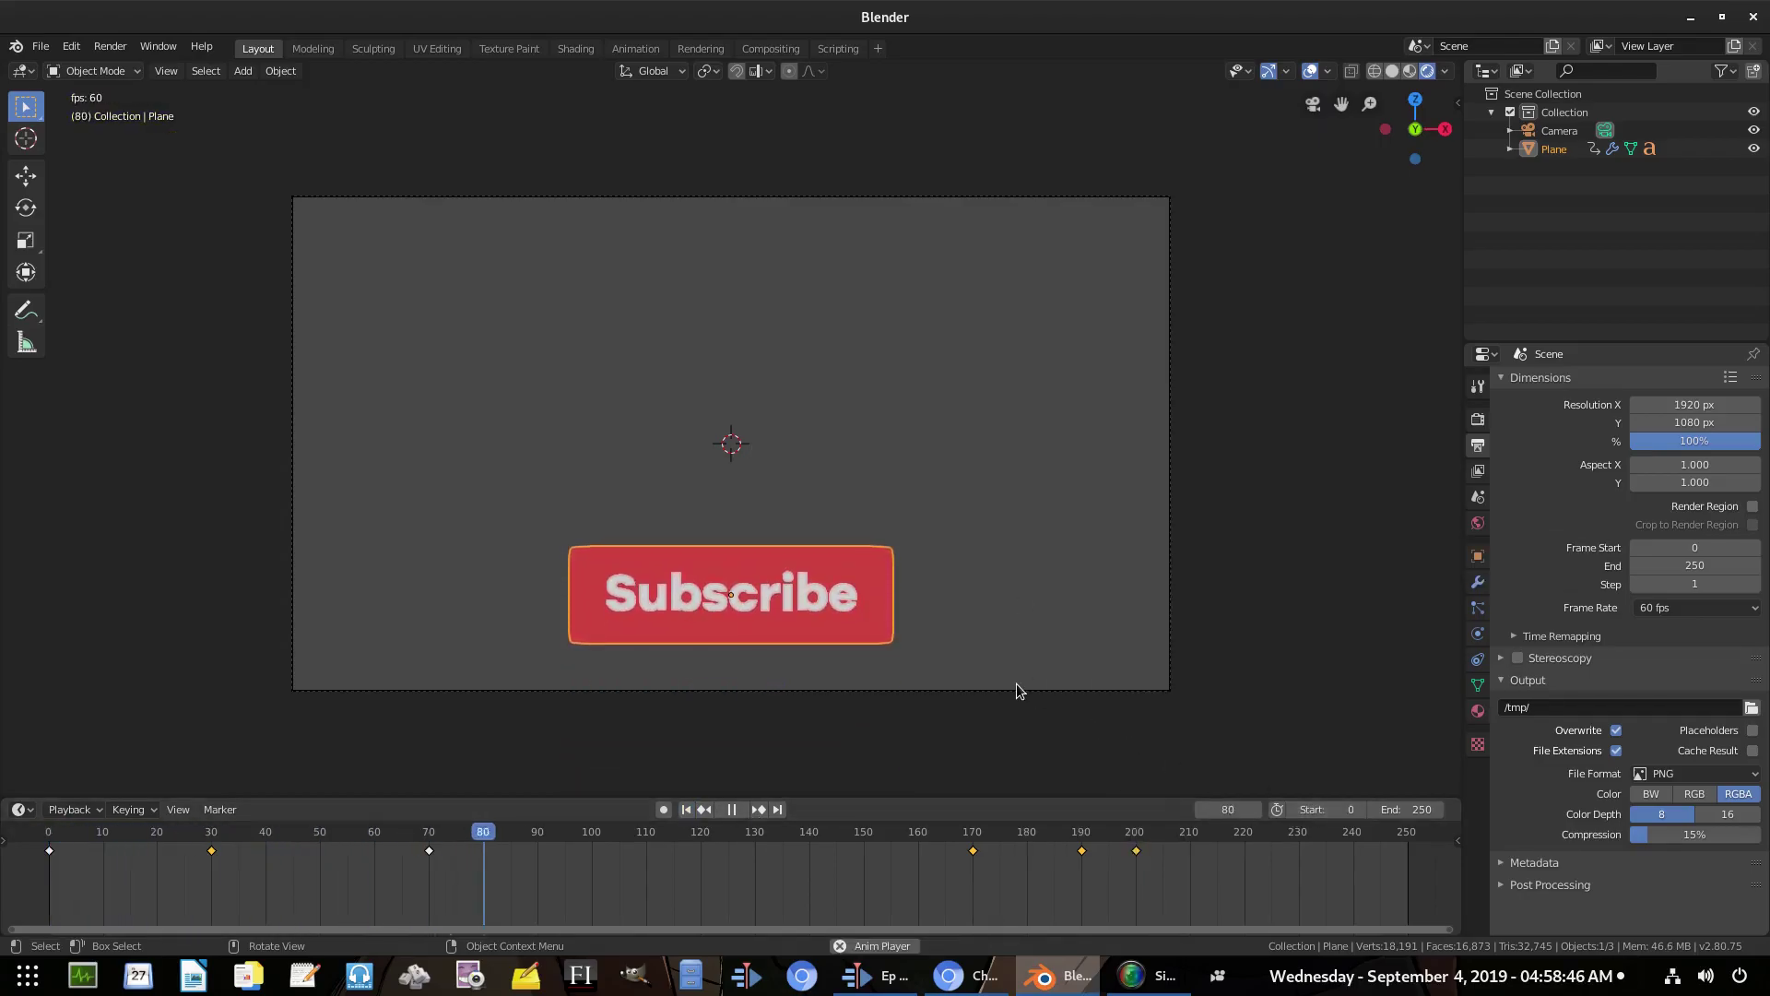
left_click(1018, 690)
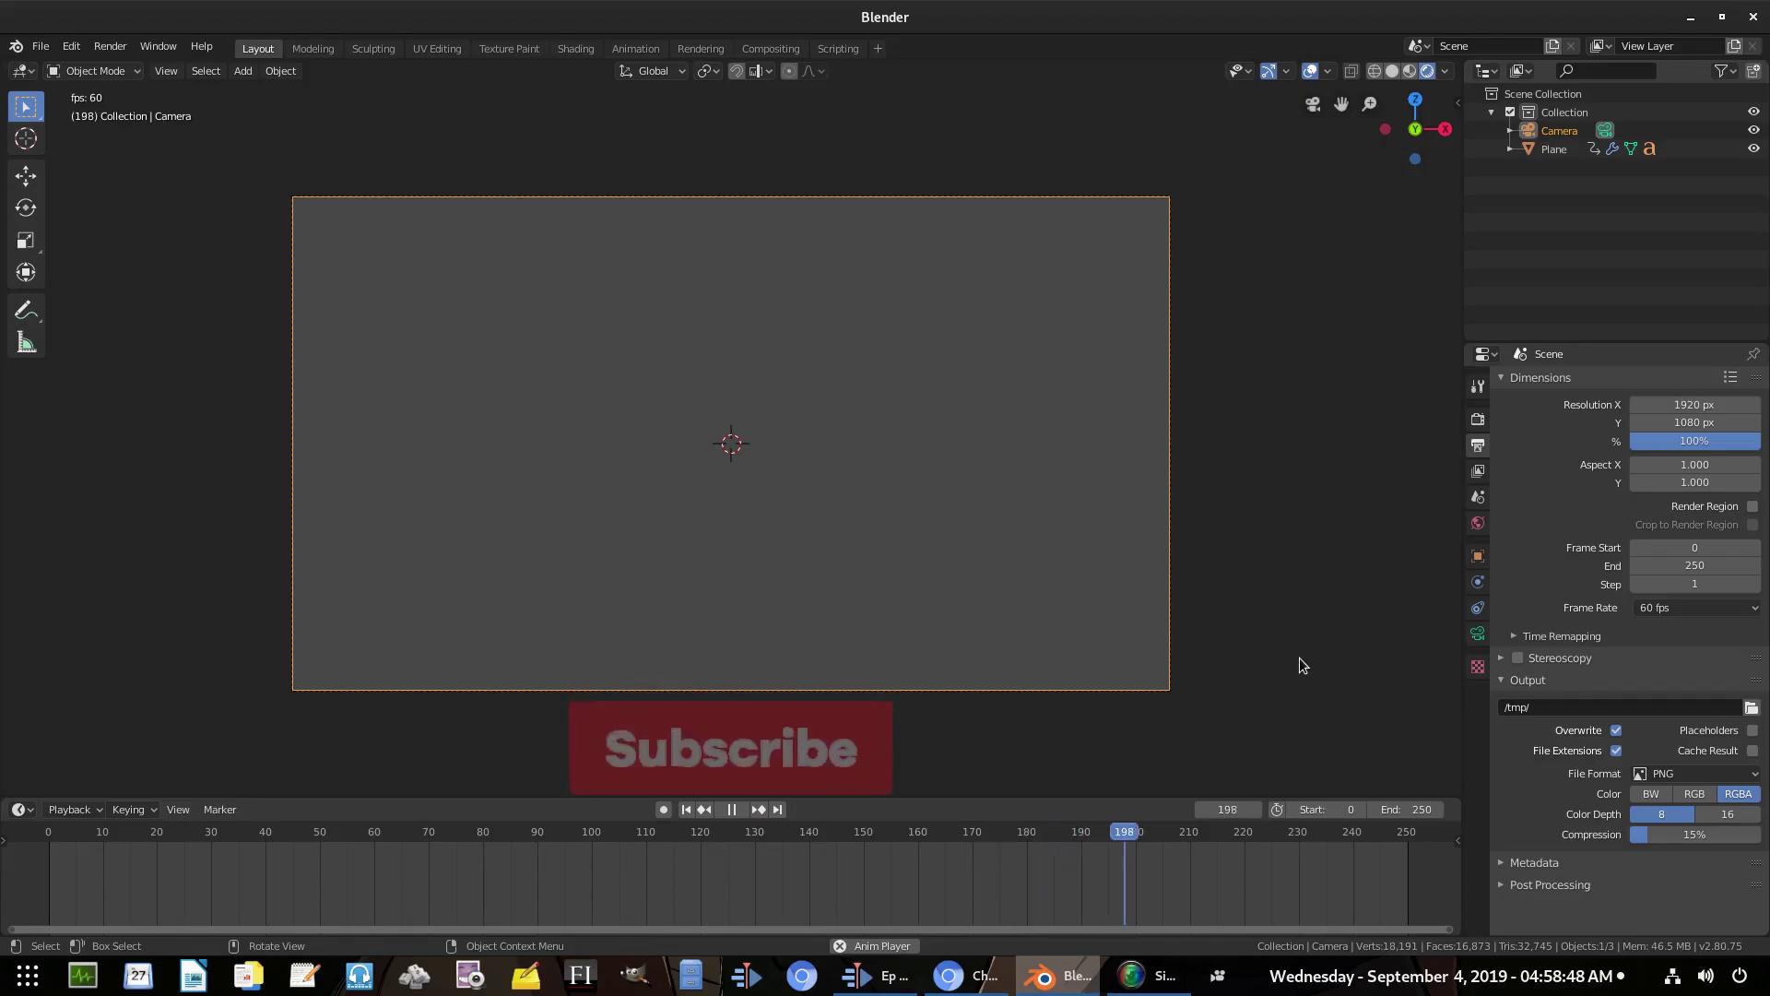
Set the animation's end frame to 210
left_click(1434, 807)
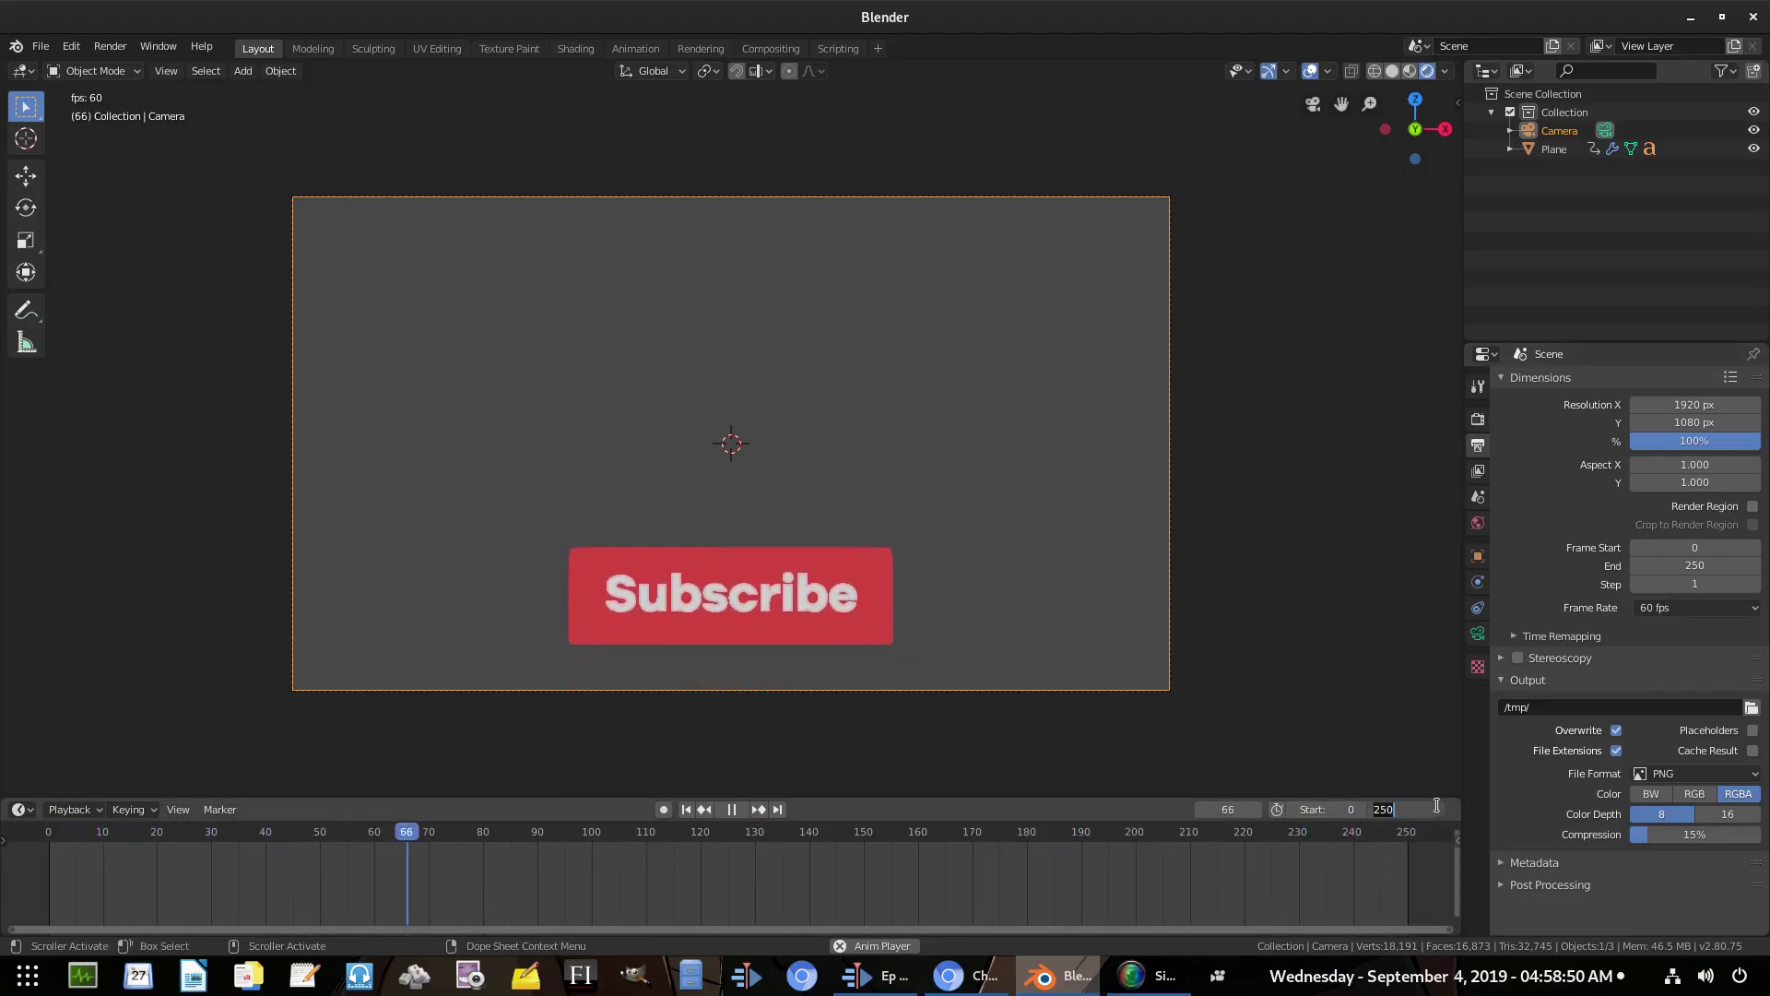
type("210")
key("Return")
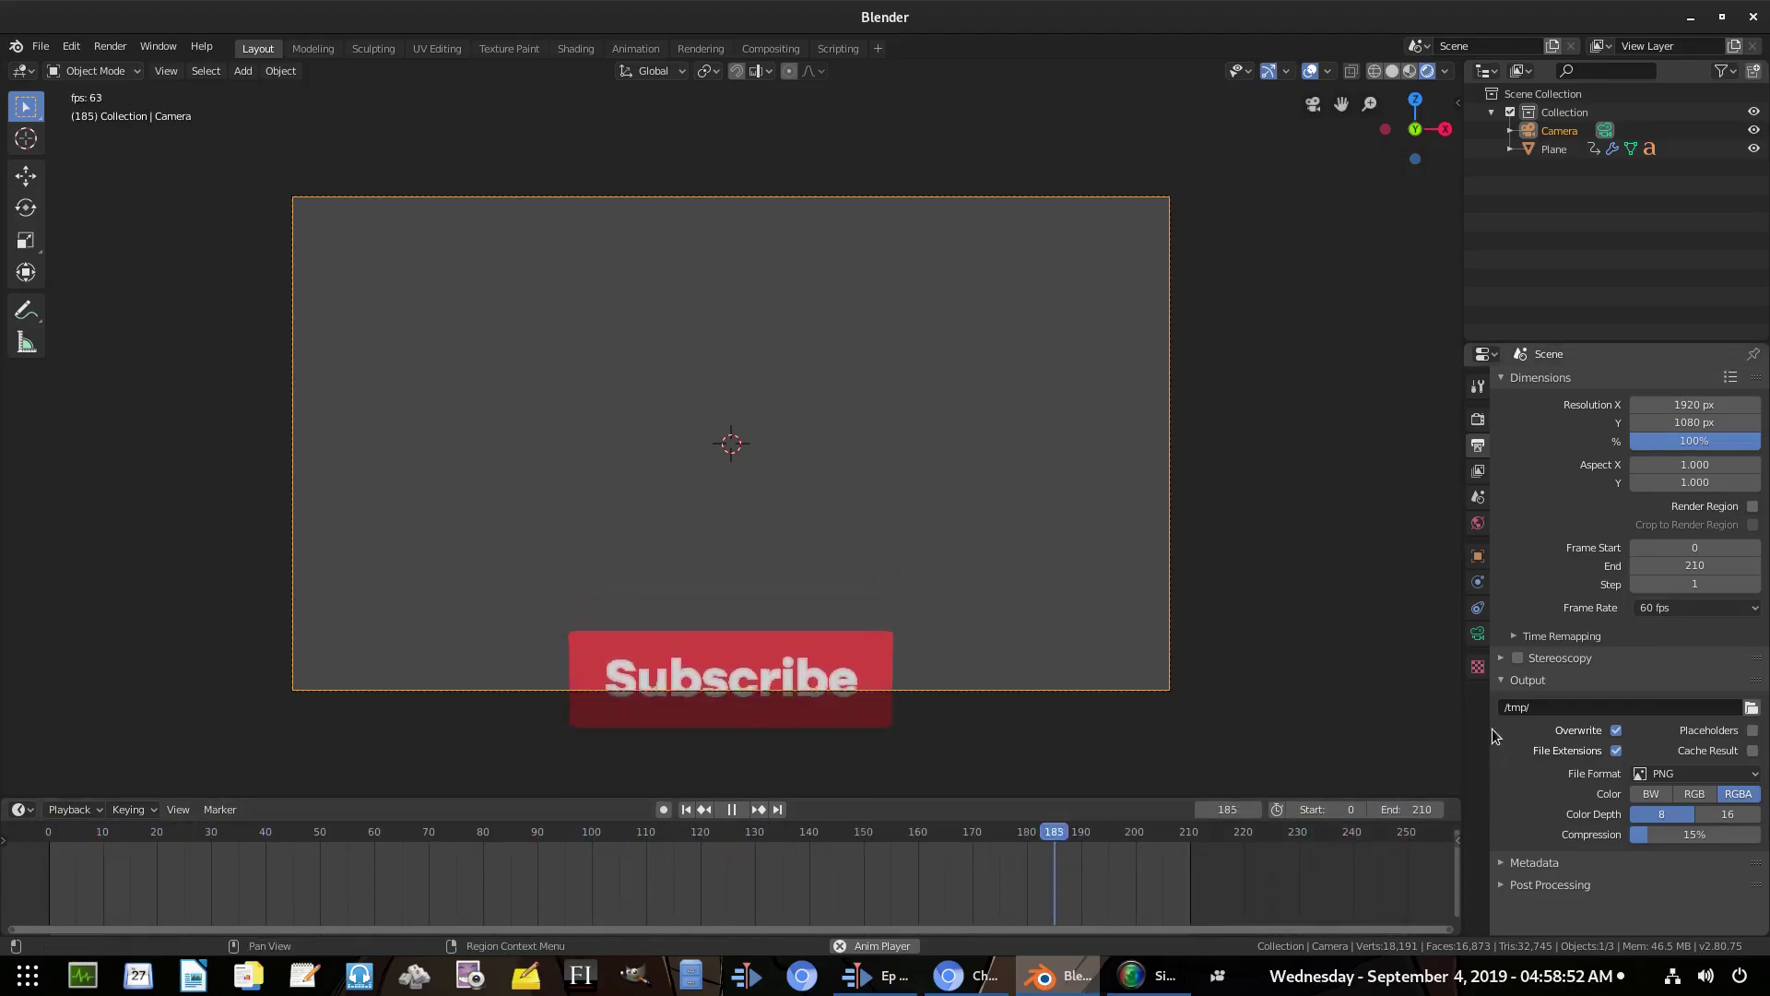
Set the camera's passepartout opacity to 1.000 and hide the viewport overlays
left_click(1478, 634)
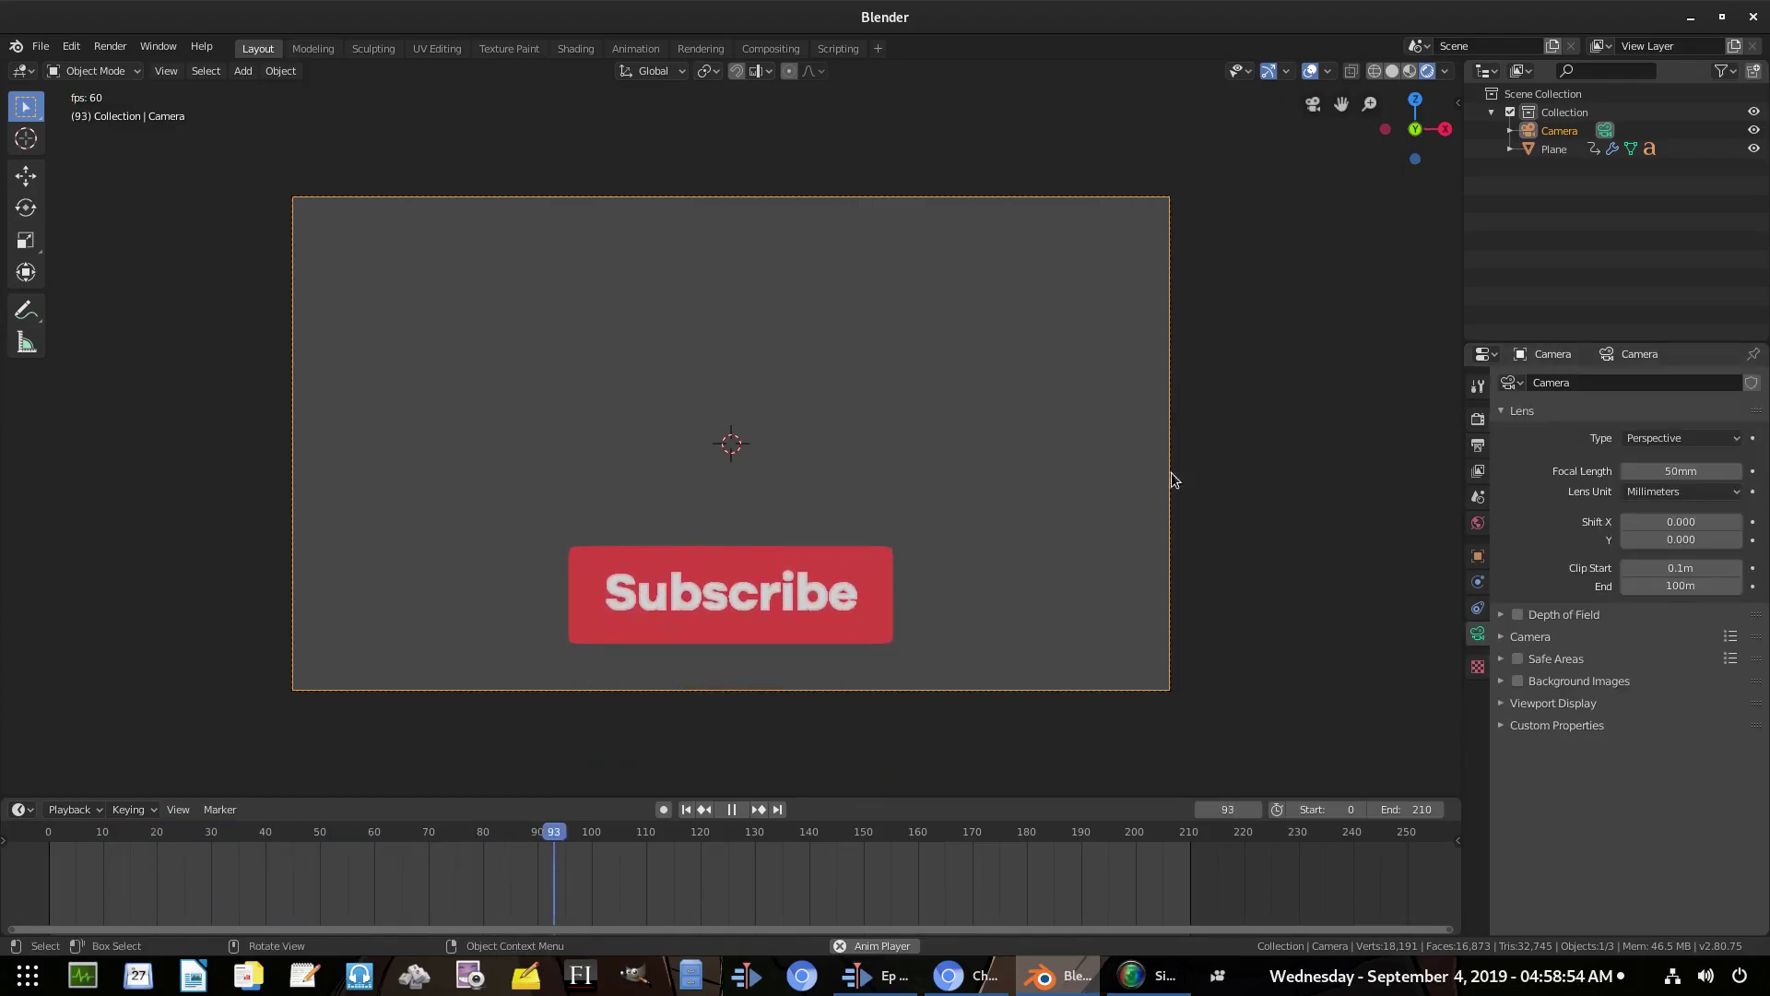
left_click(1553, 703)
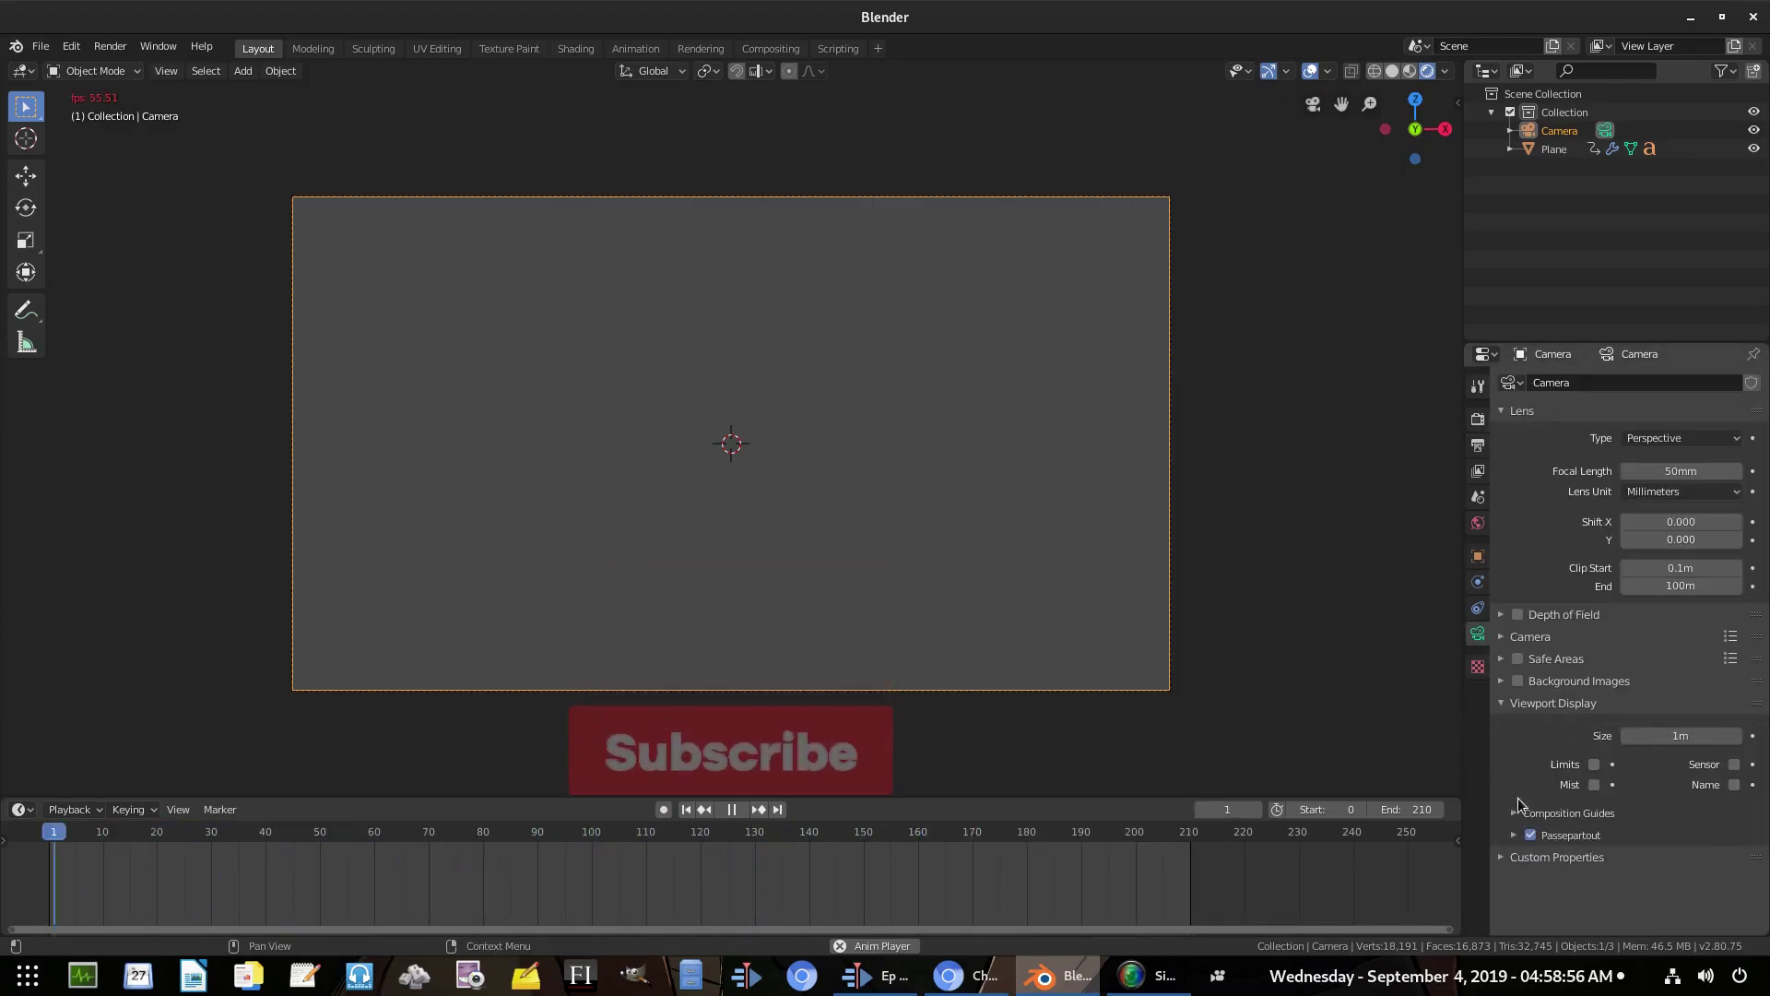
left_click_drag(1680, 863, 1744, 865)
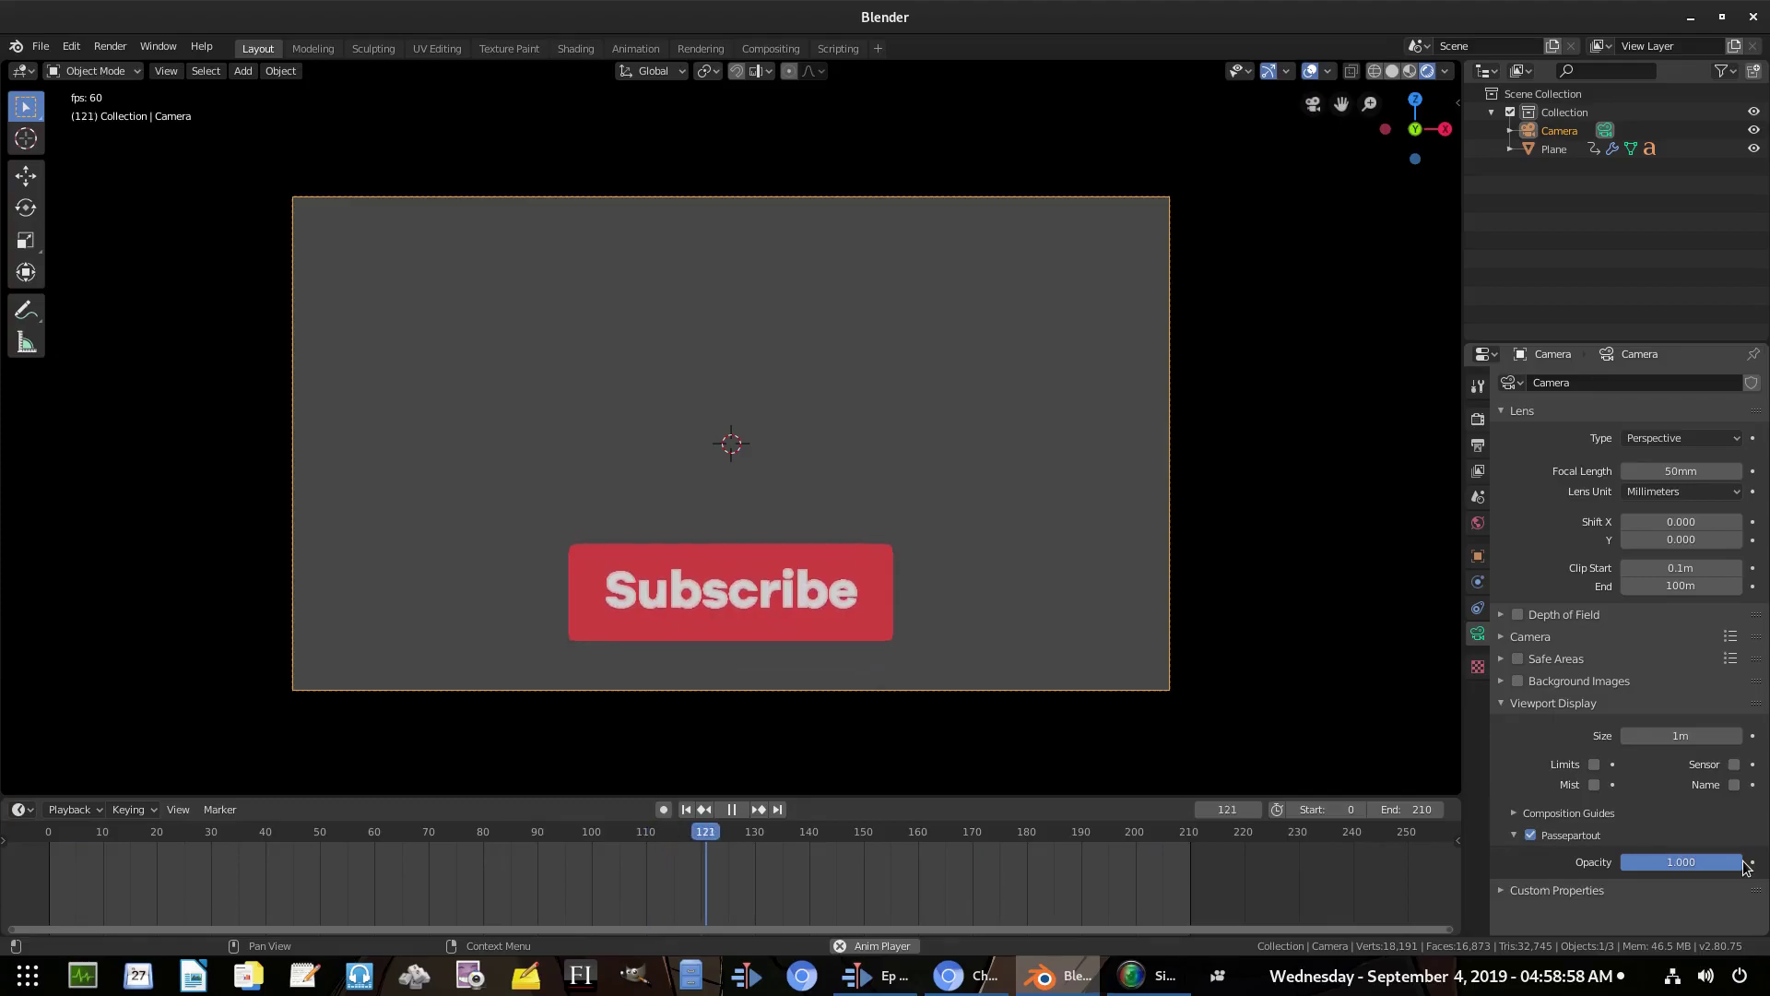
left_click(1310, 71)
scroll(1183, 649, "down", 3)
scroll(1184, 647, "up", 3)
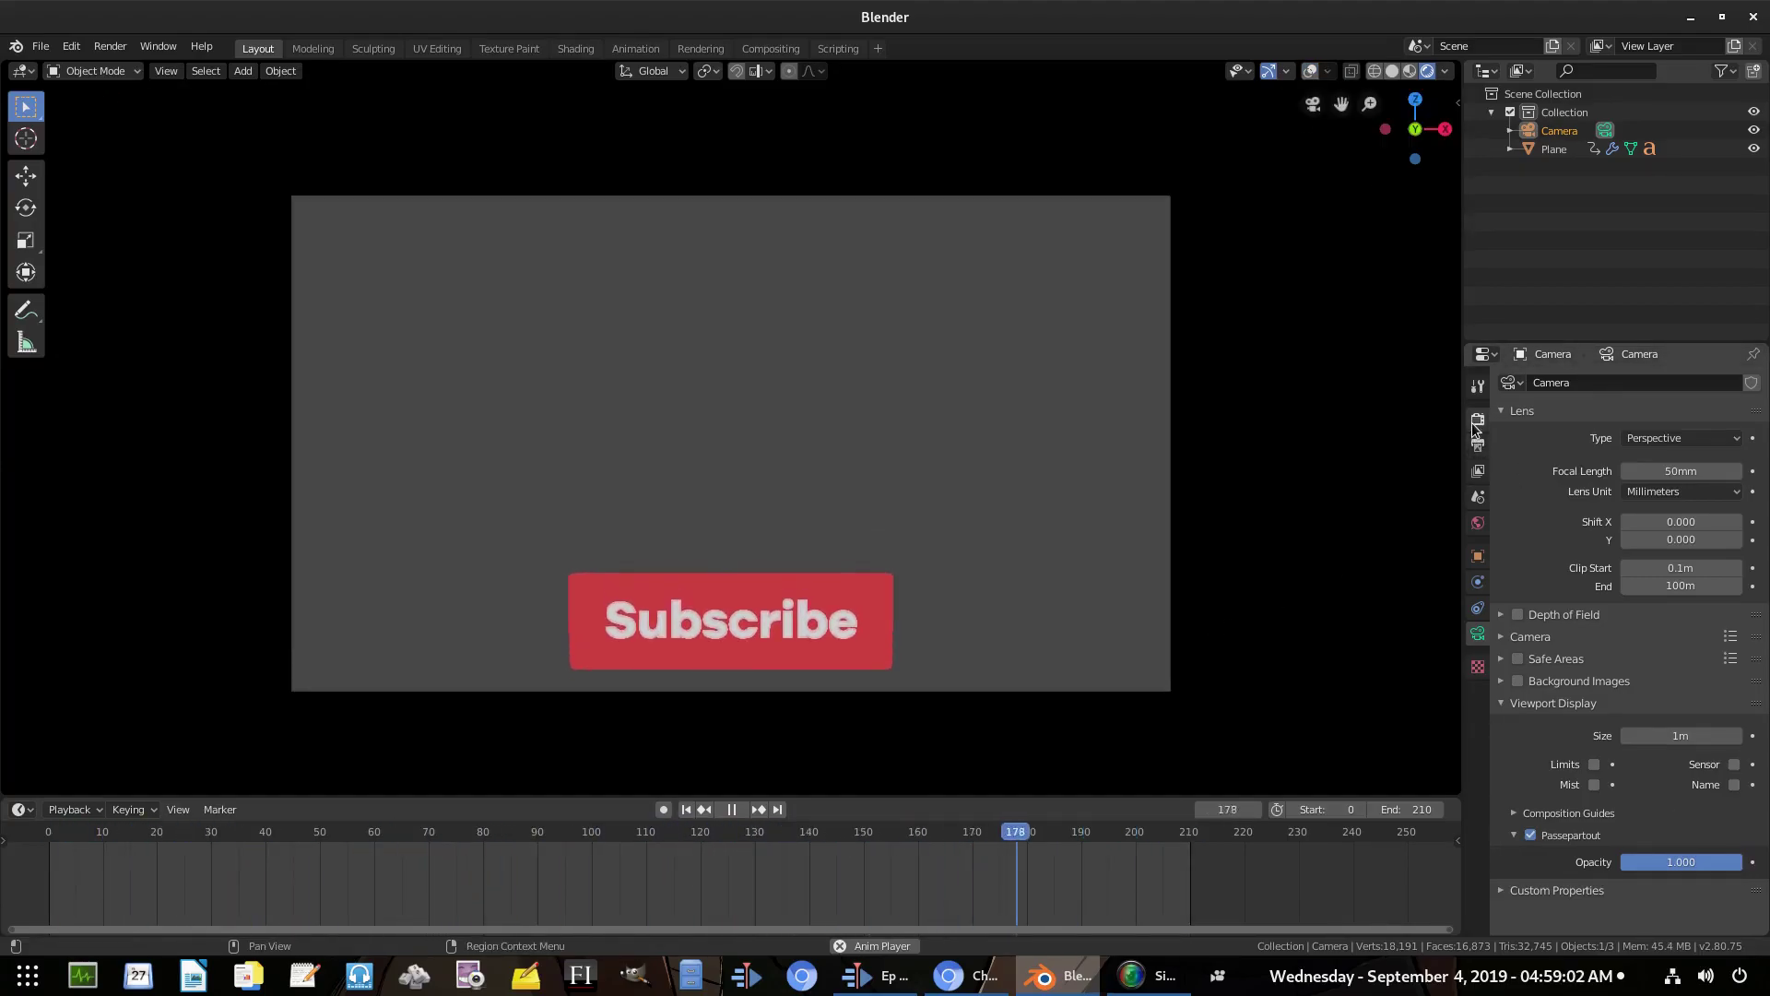
Show the scene's render properties and stop the animation playback
left_click(1478, 421)
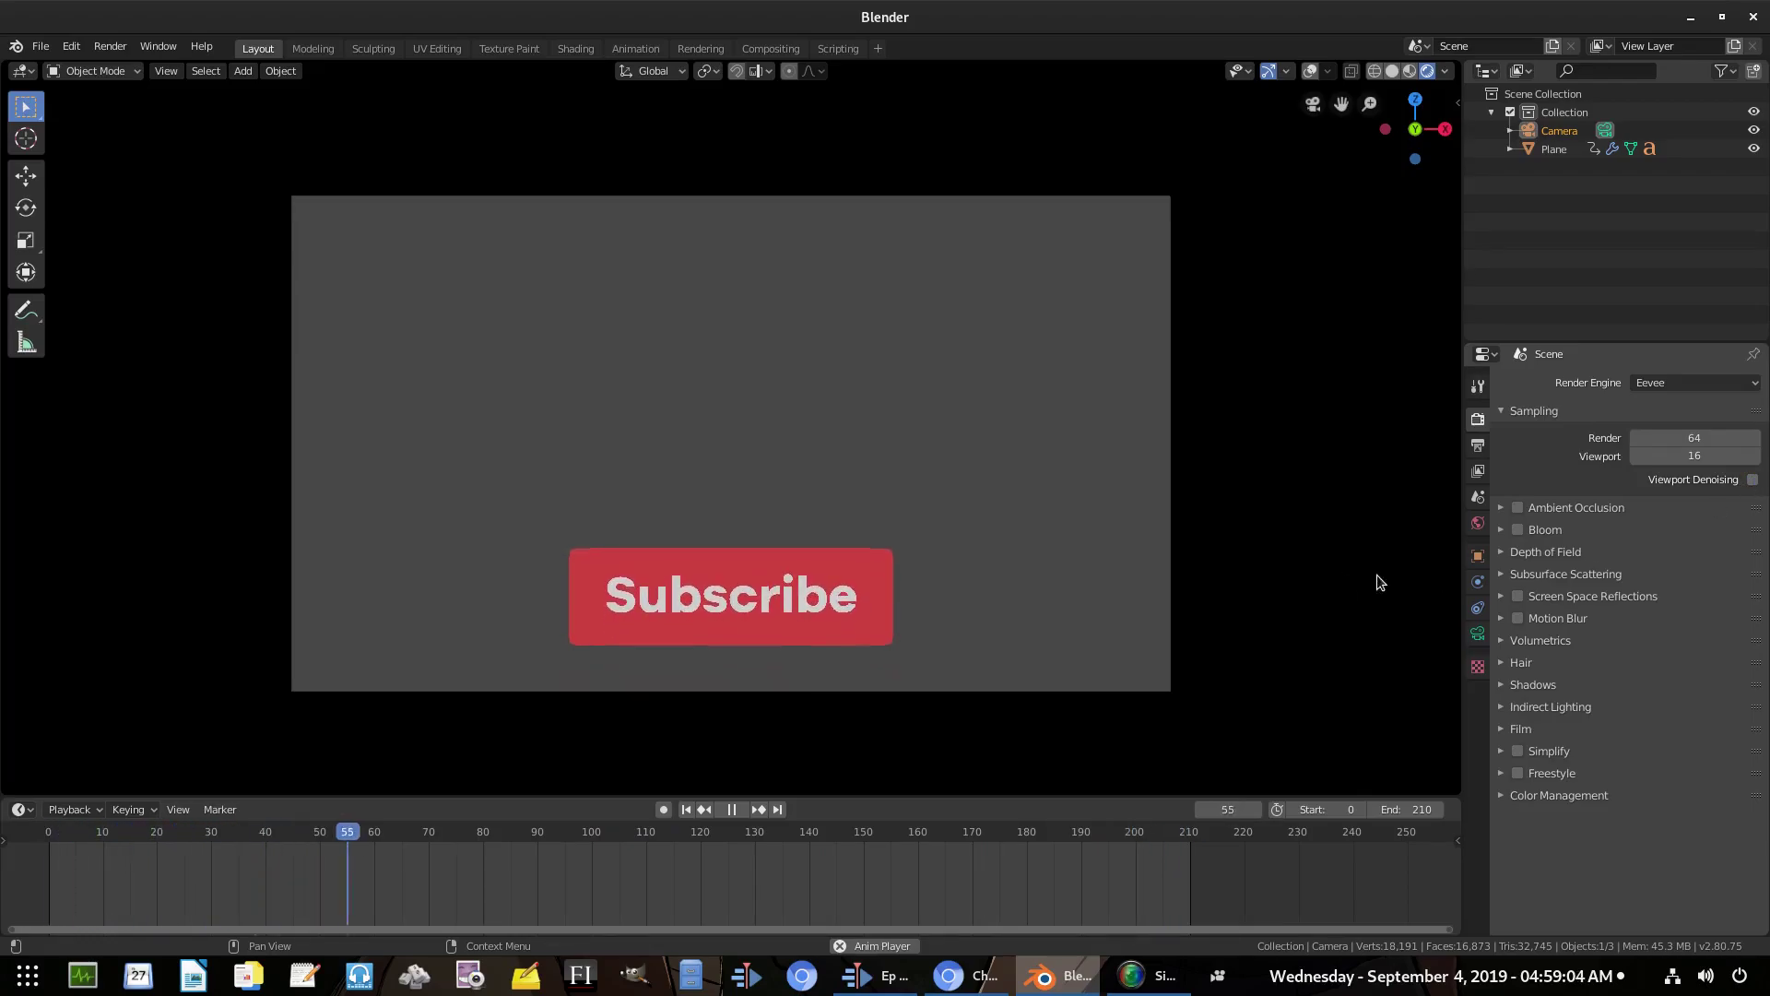
scroll(1330, 530, "down", 1)
scroll(1293, 568, "down", 3)
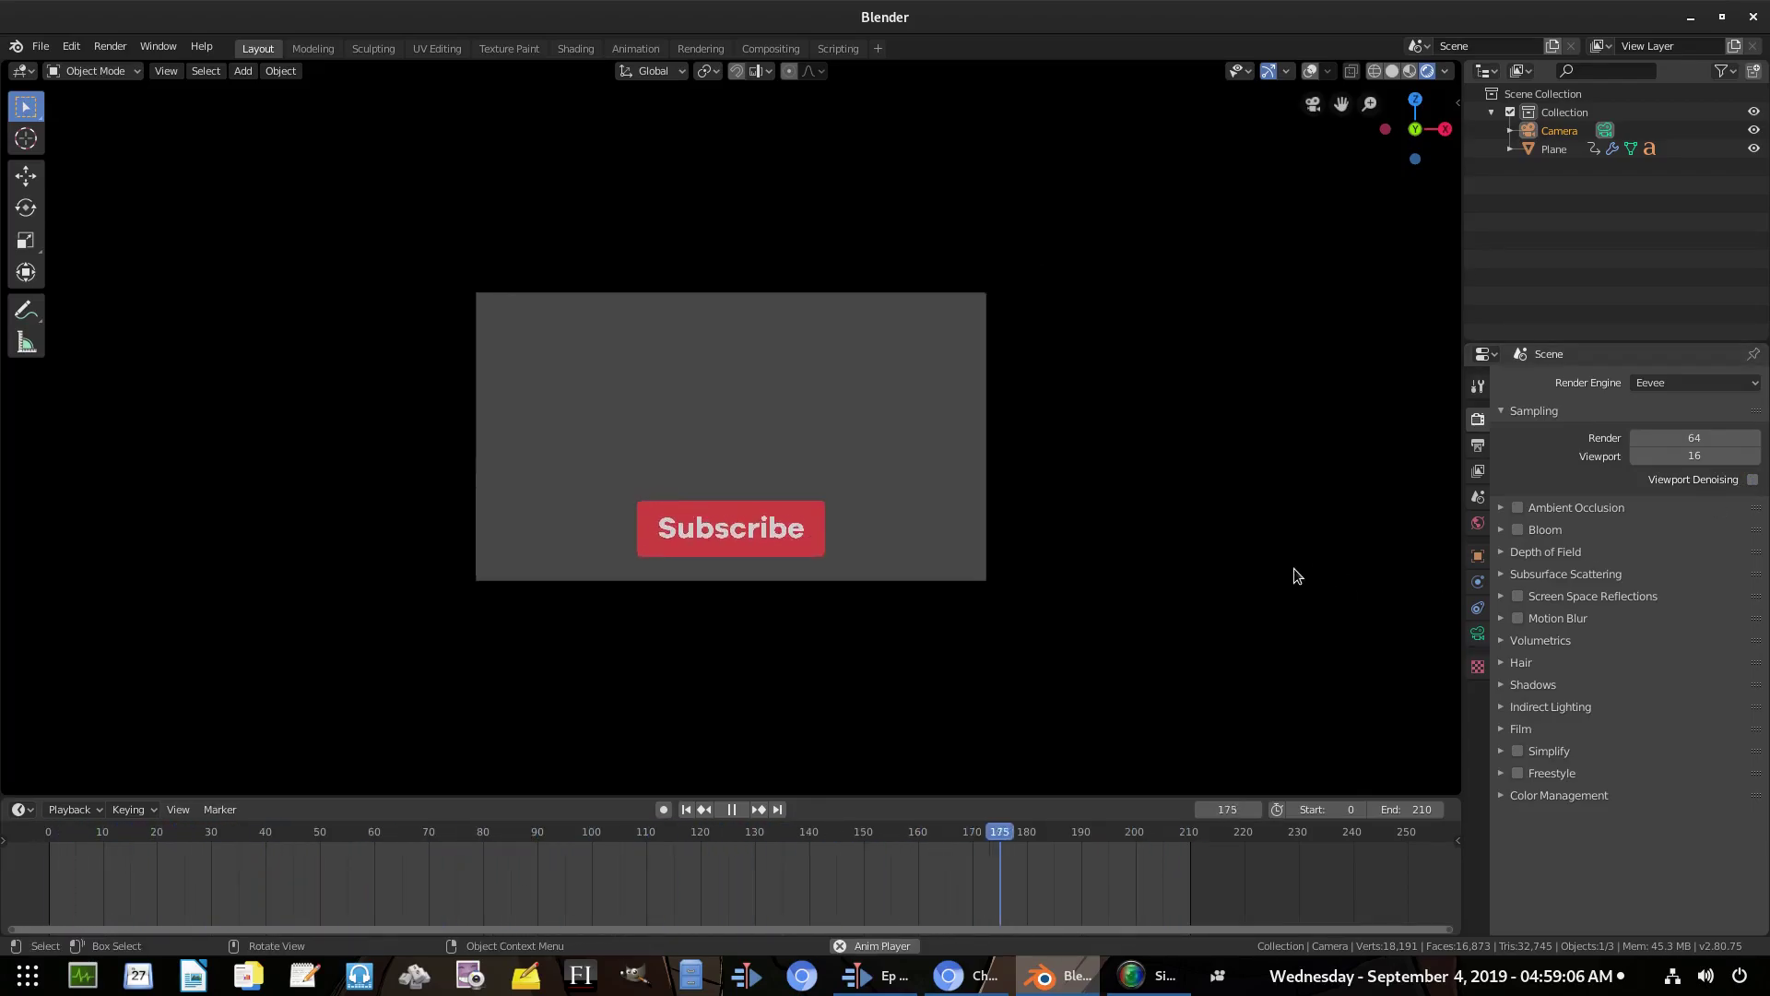
scroll(1293, 568, "up", 2)
left_click(731, 810)
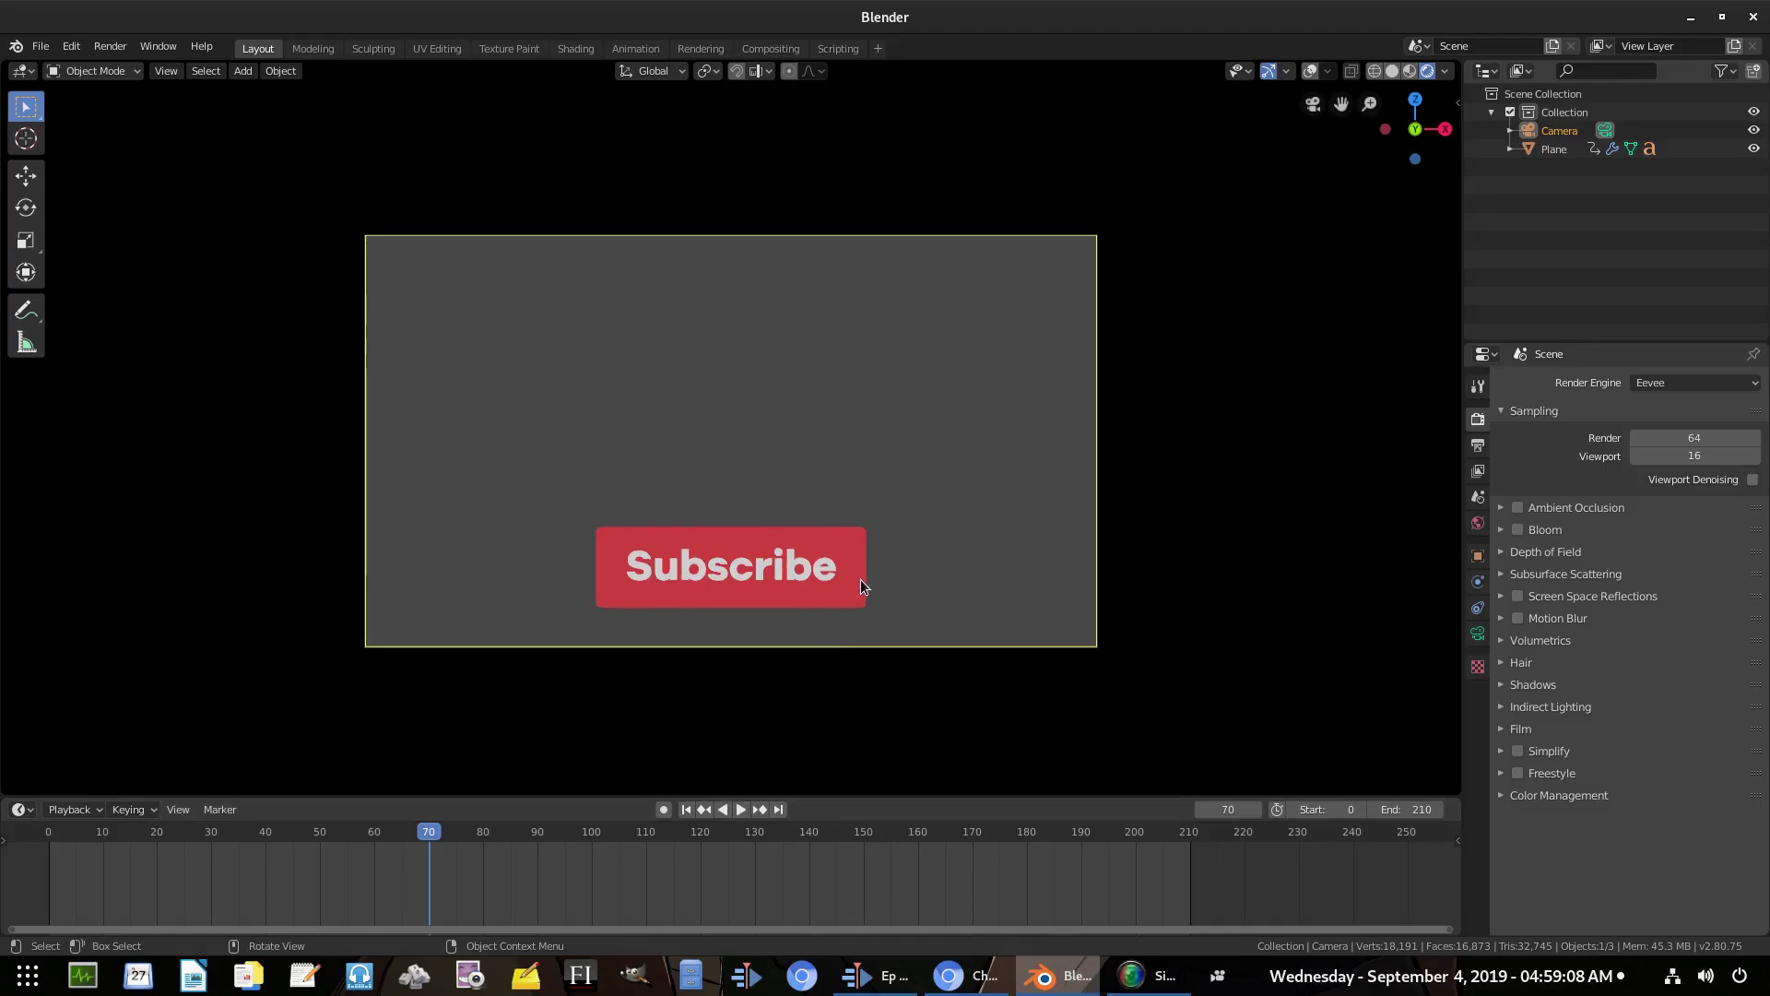
At frame 0, rotate the Subscribe button about 3.5° around global Y and insert a Rotation keyframe
left_click(860, 579)
left_click_drag(212, 839, 19, 845)
key("space")
middle_click_drag(722, 545, 722, 546)
key("r")
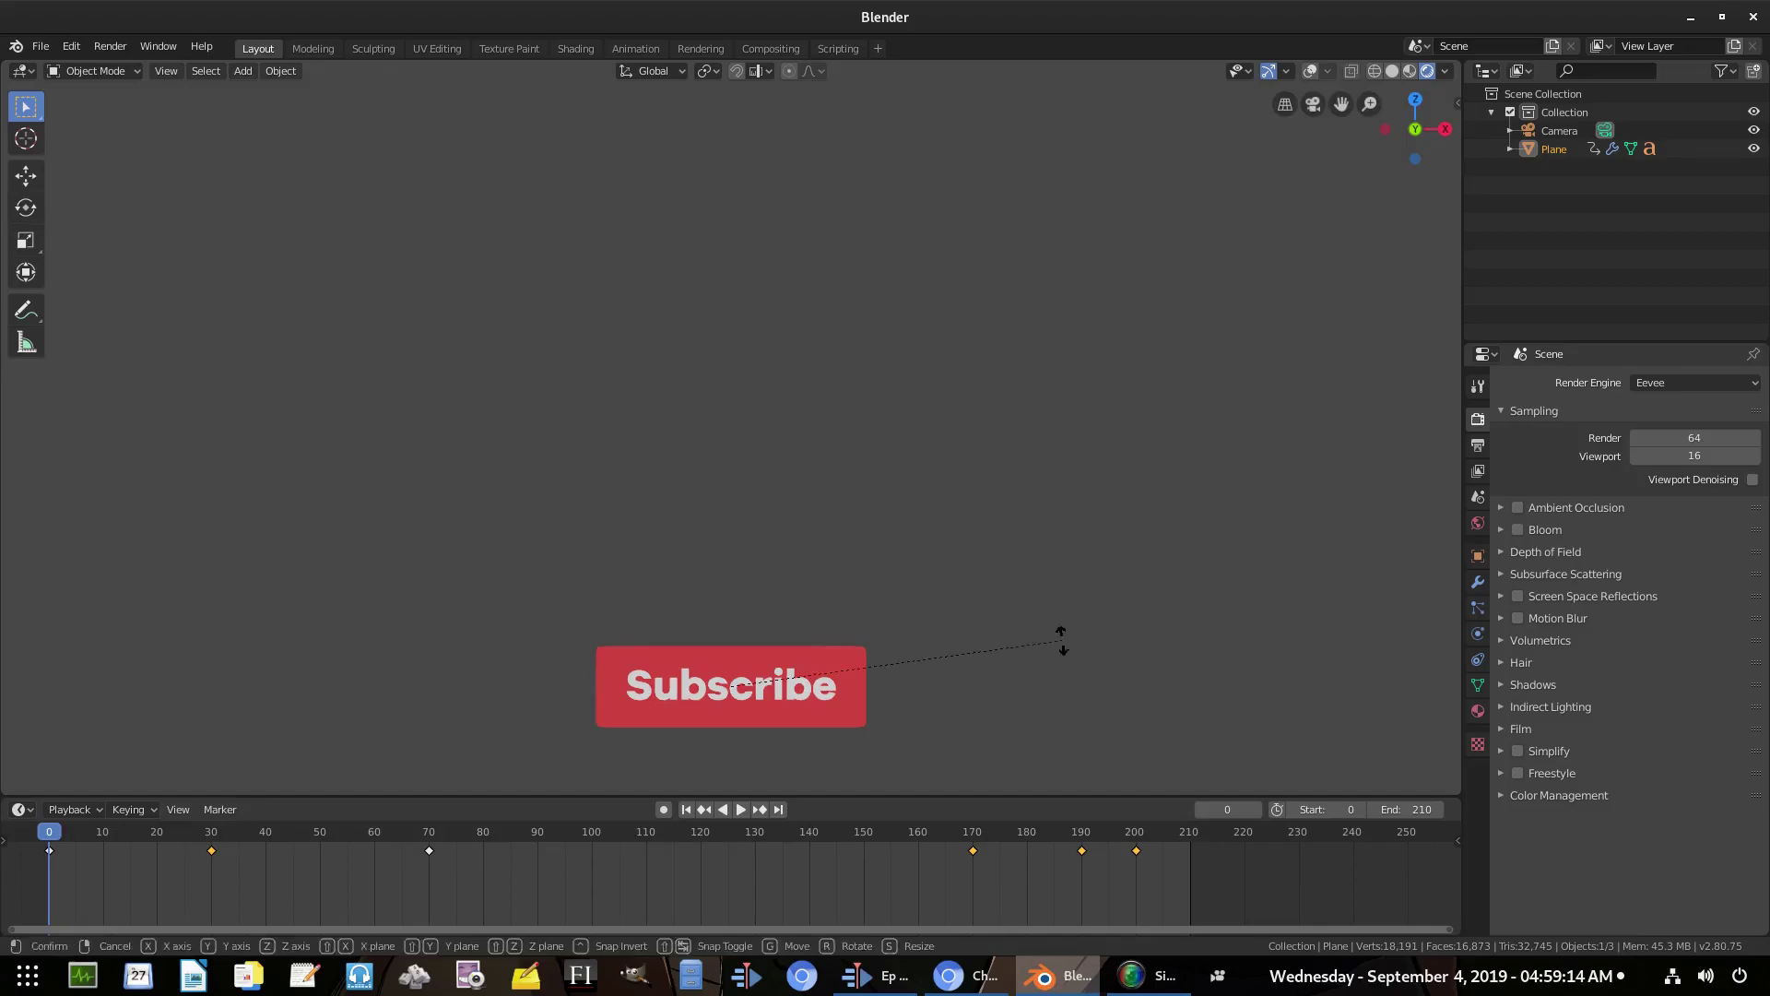
key("y")
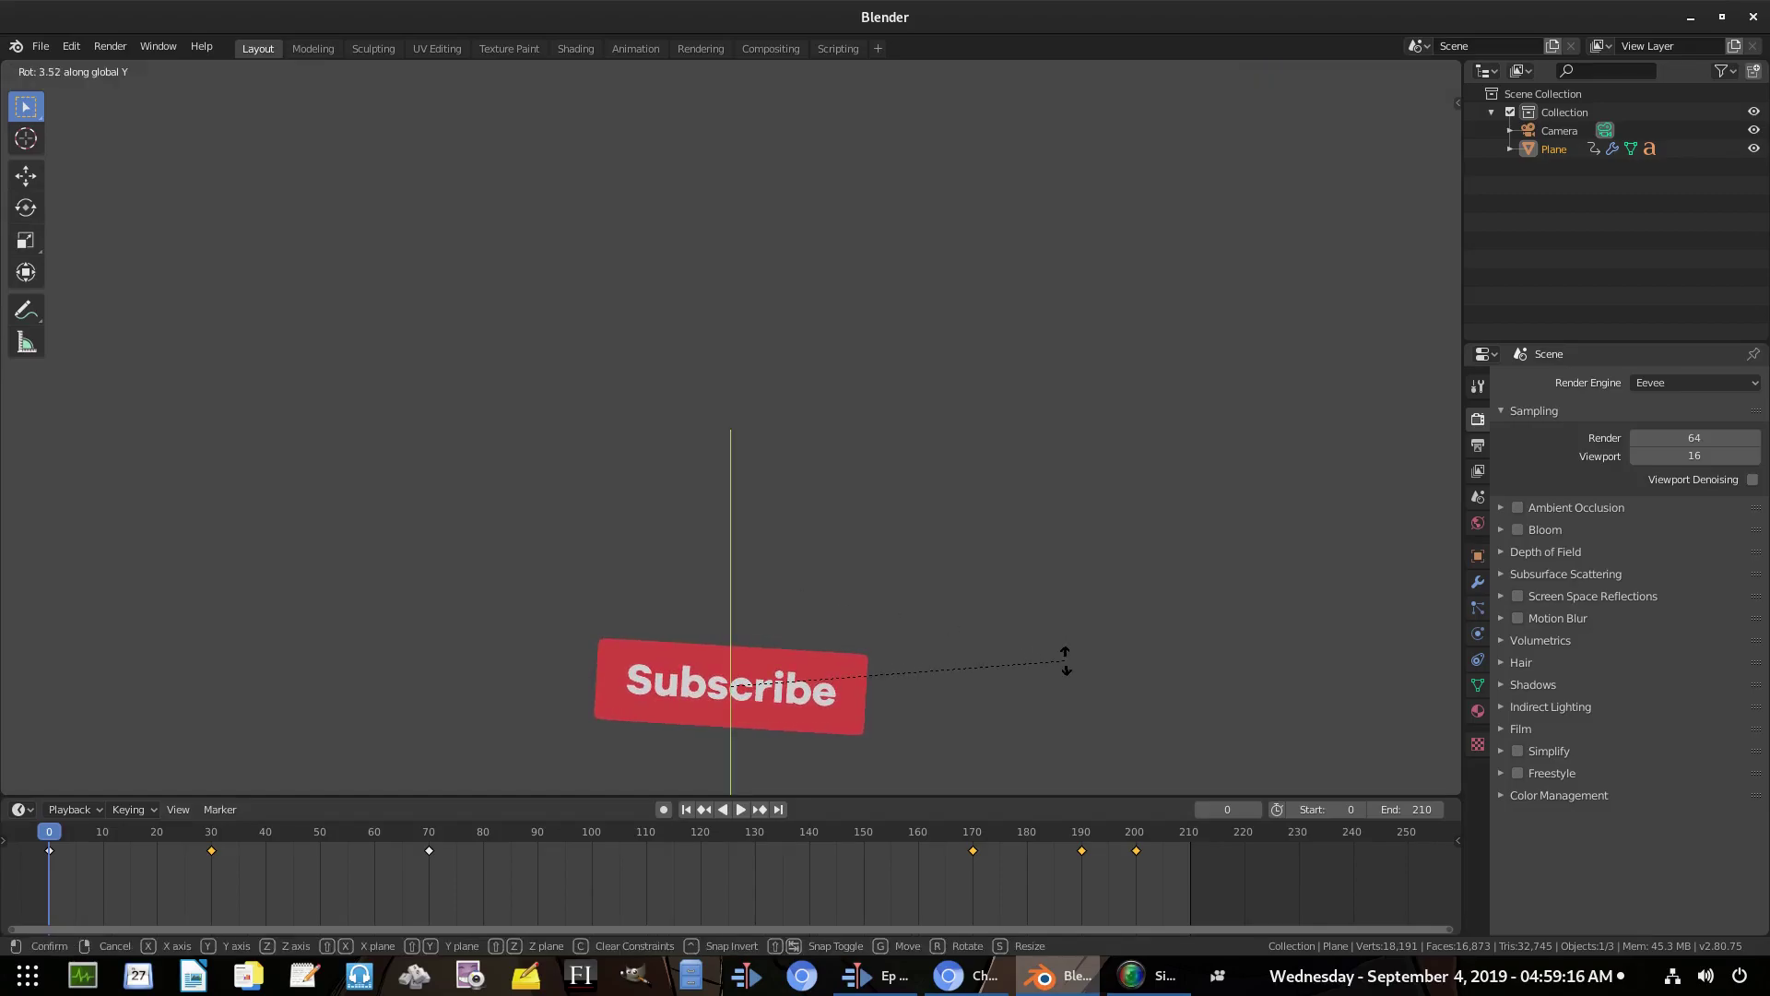
left_click(1065, 658)
key("i")
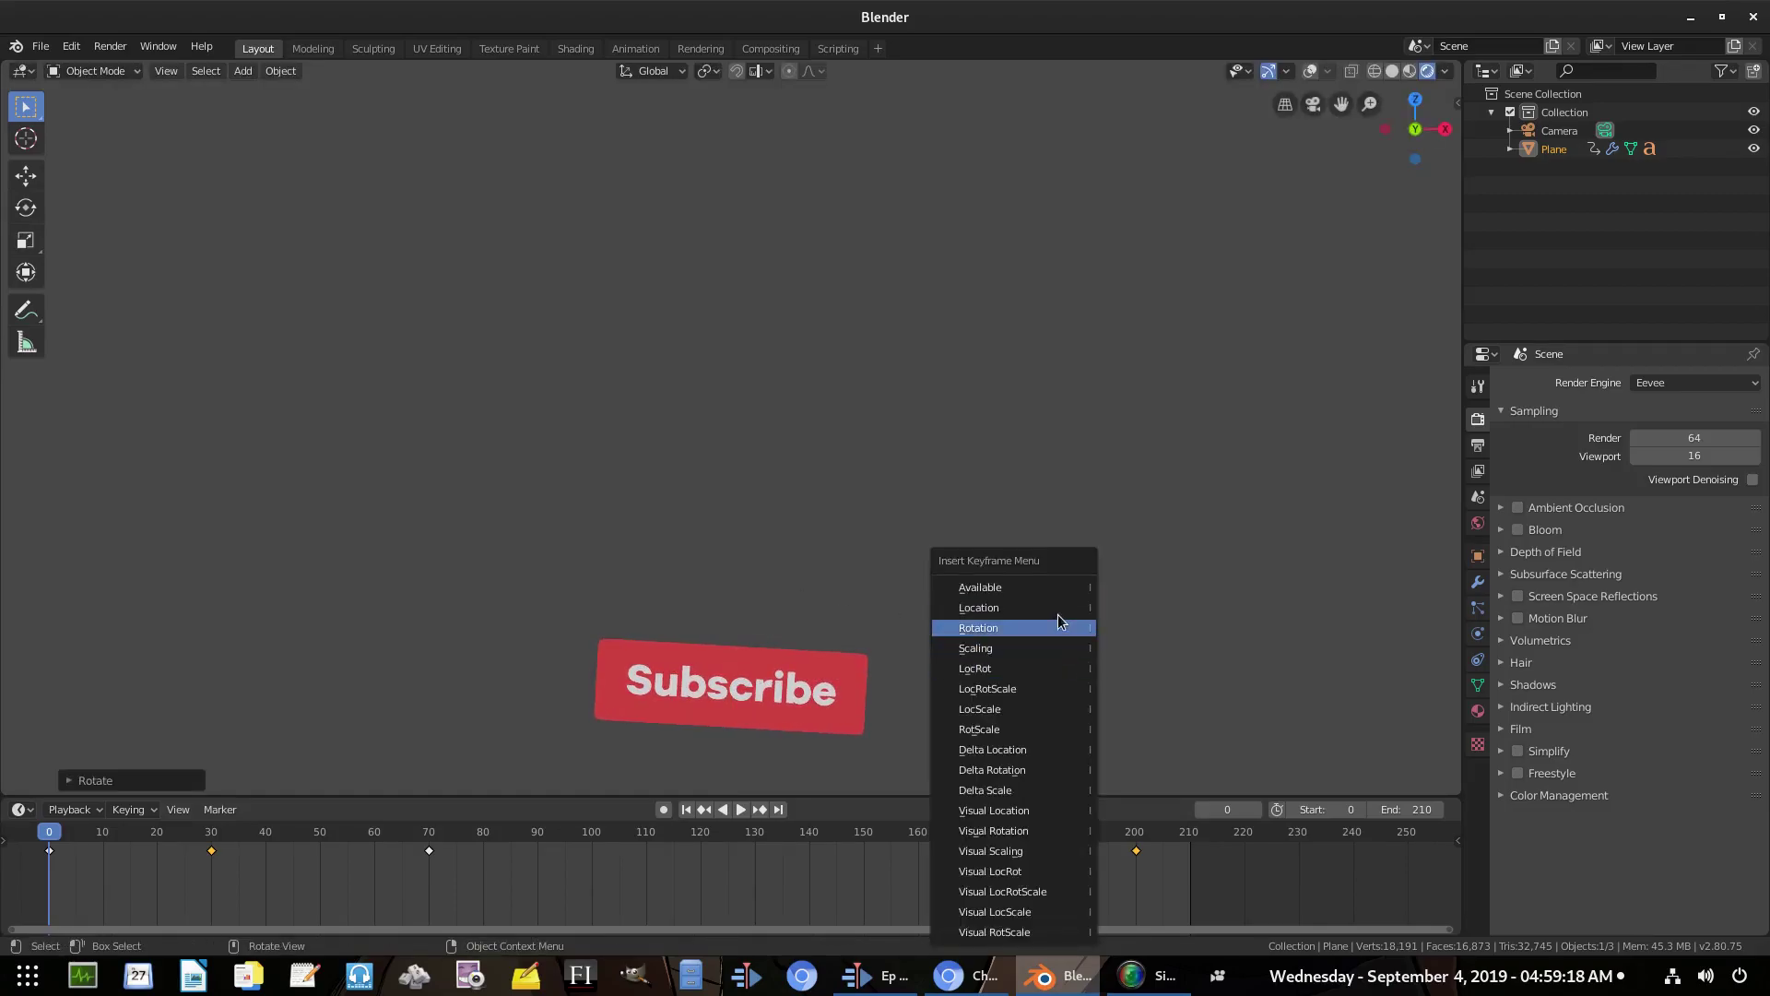
left_click(1060, 627)
key("KP_0")
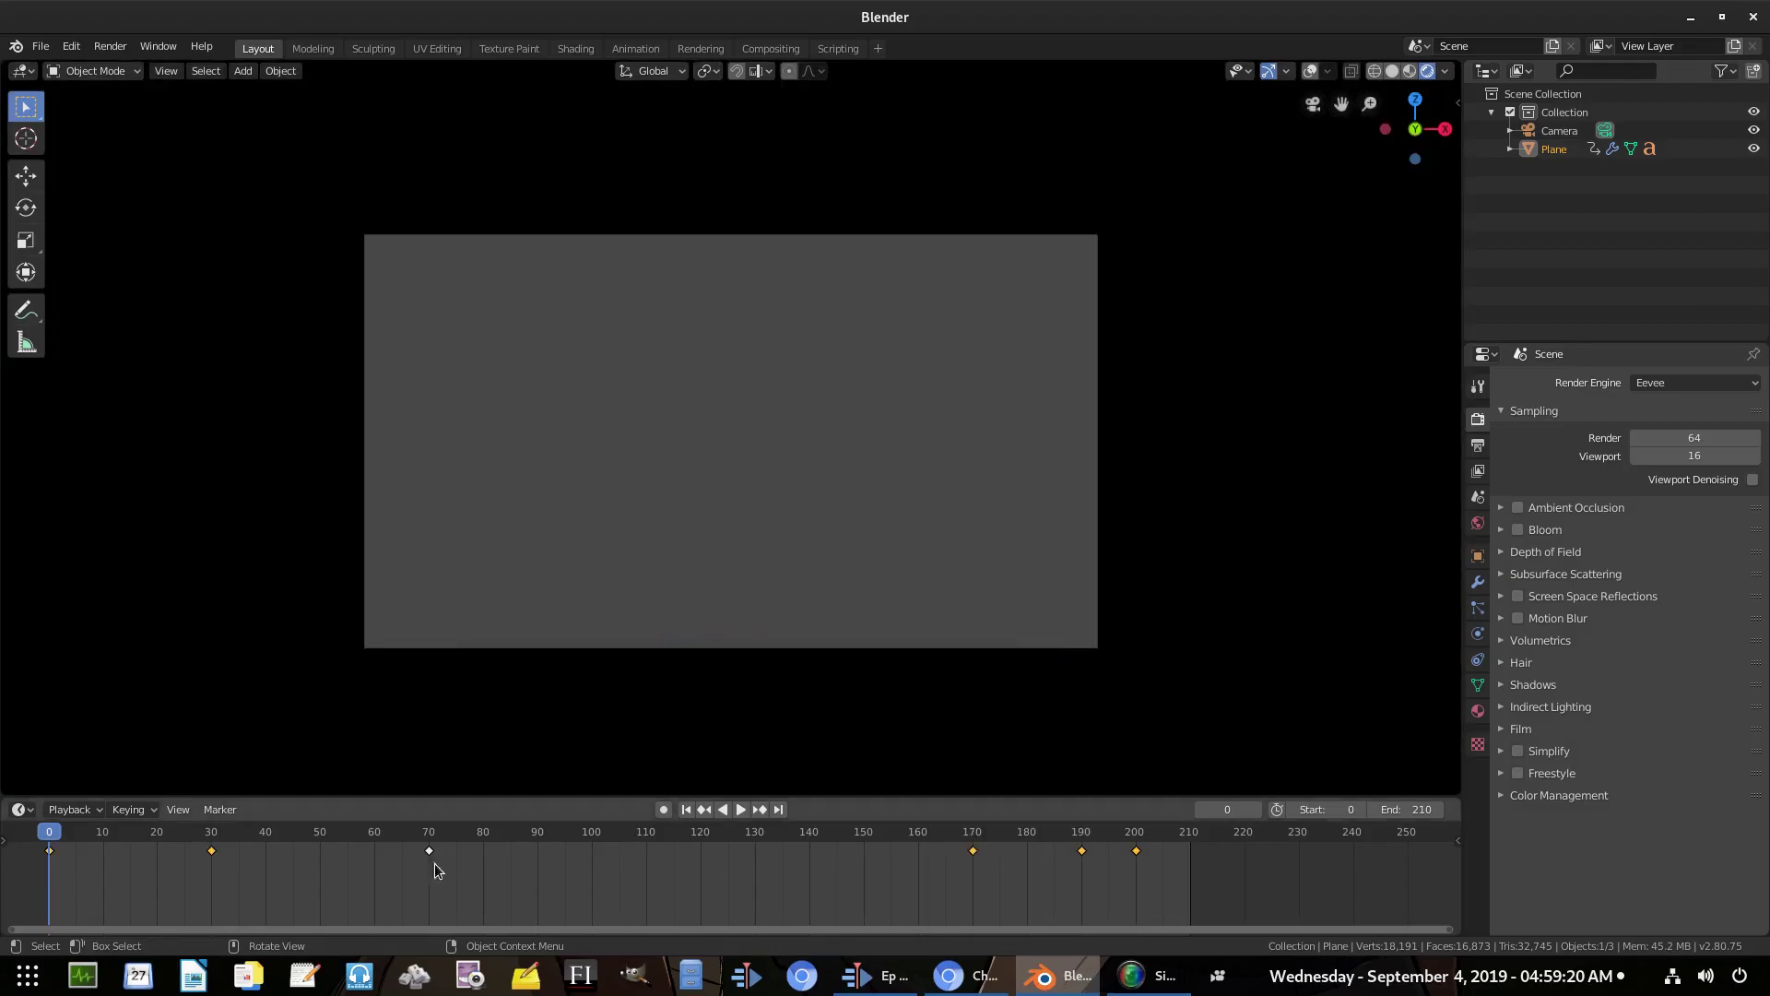
At frame 30, rotate the button around Y to tilt slightly the opposite way, turn on auto keying and insert a Rotation keyframe
key("space")
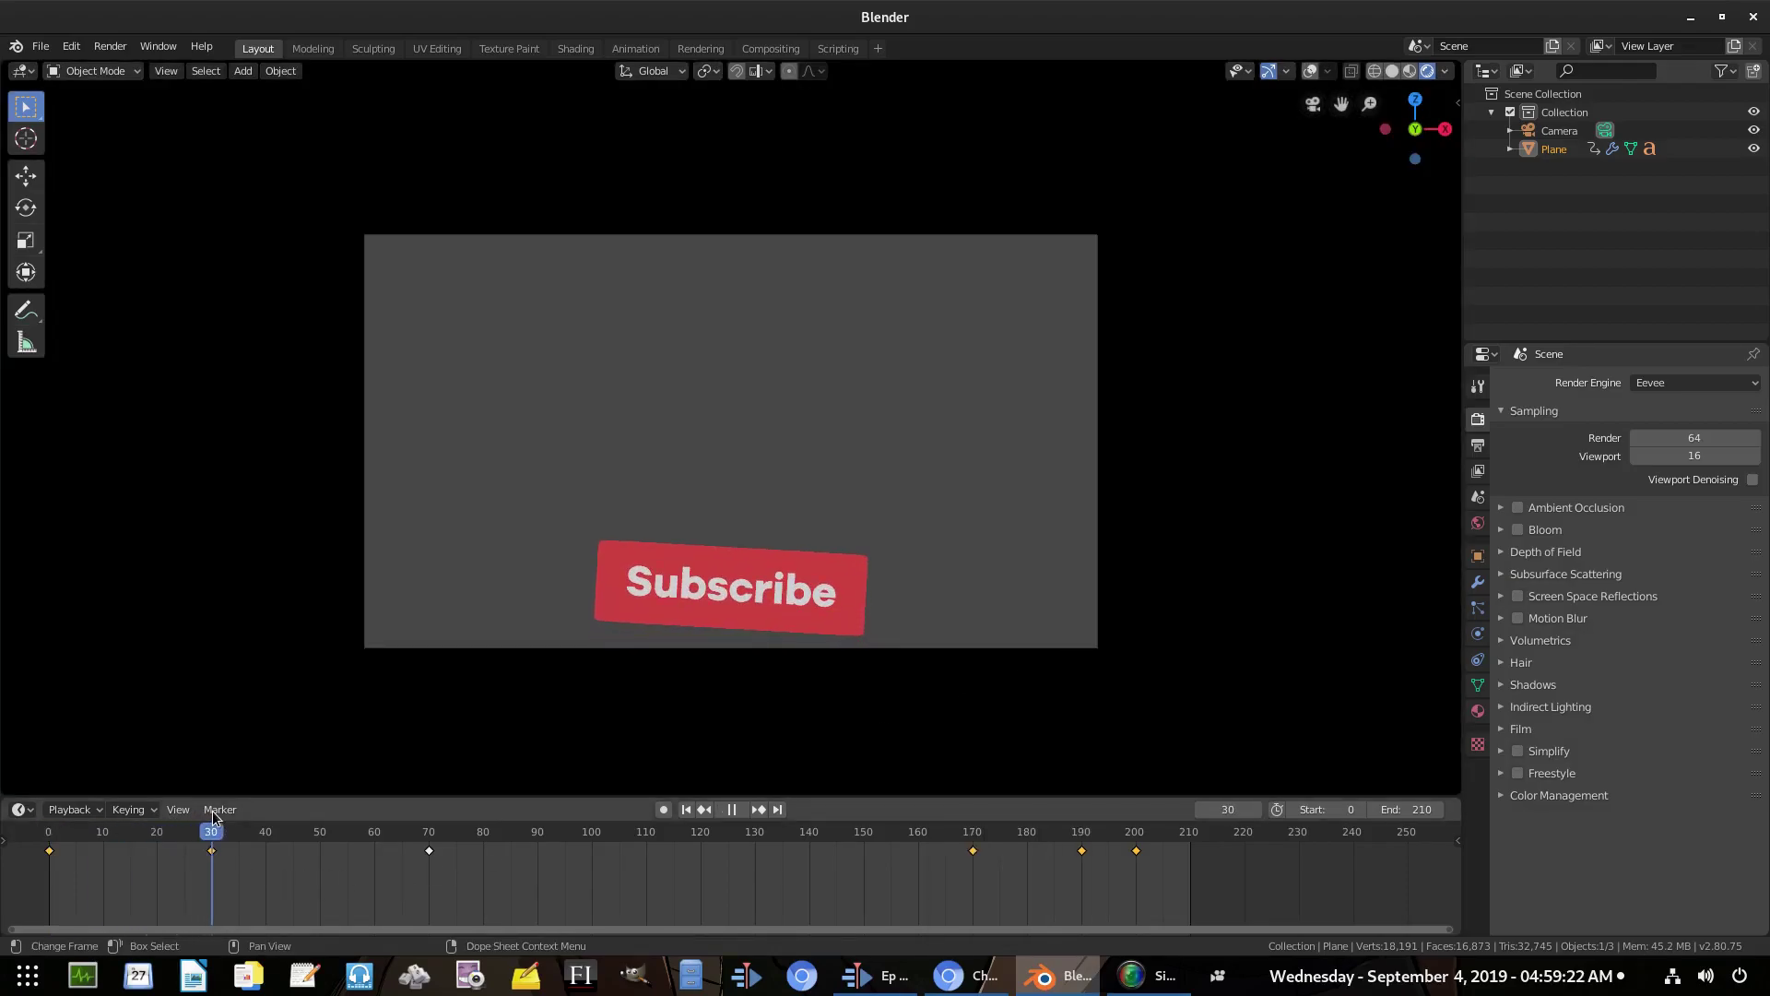
key("space")
key("r")
key("y")
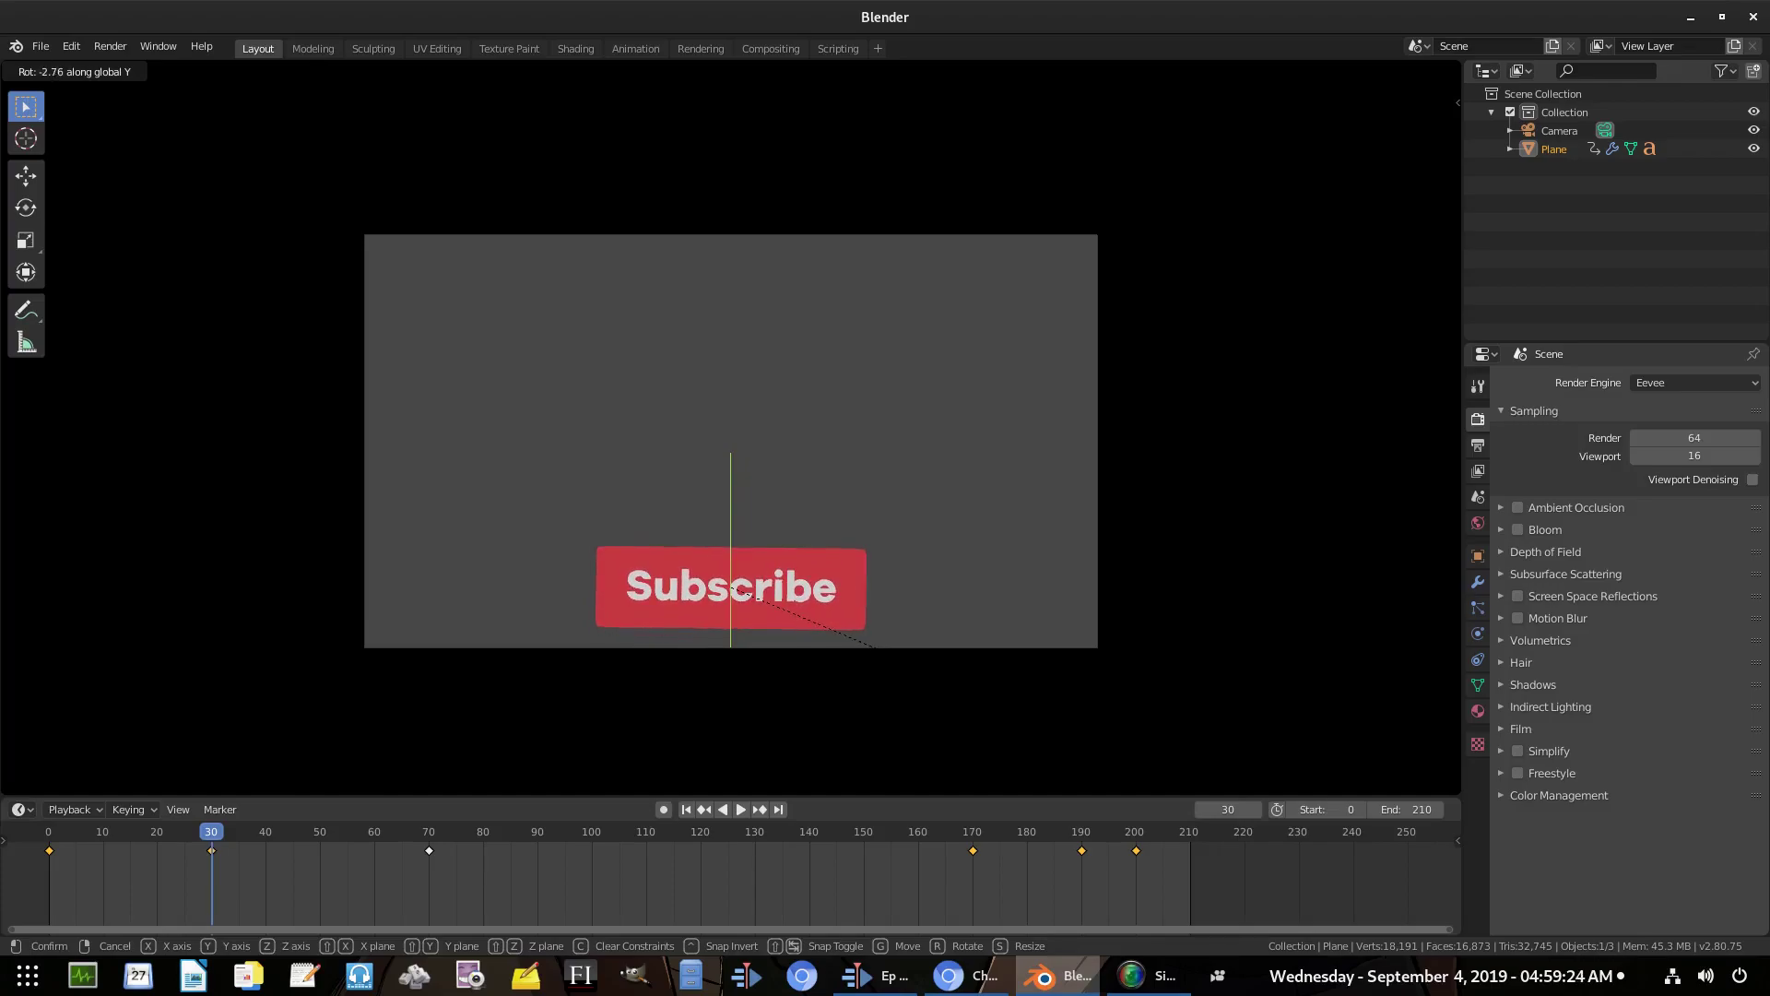
left_click(949, 668)
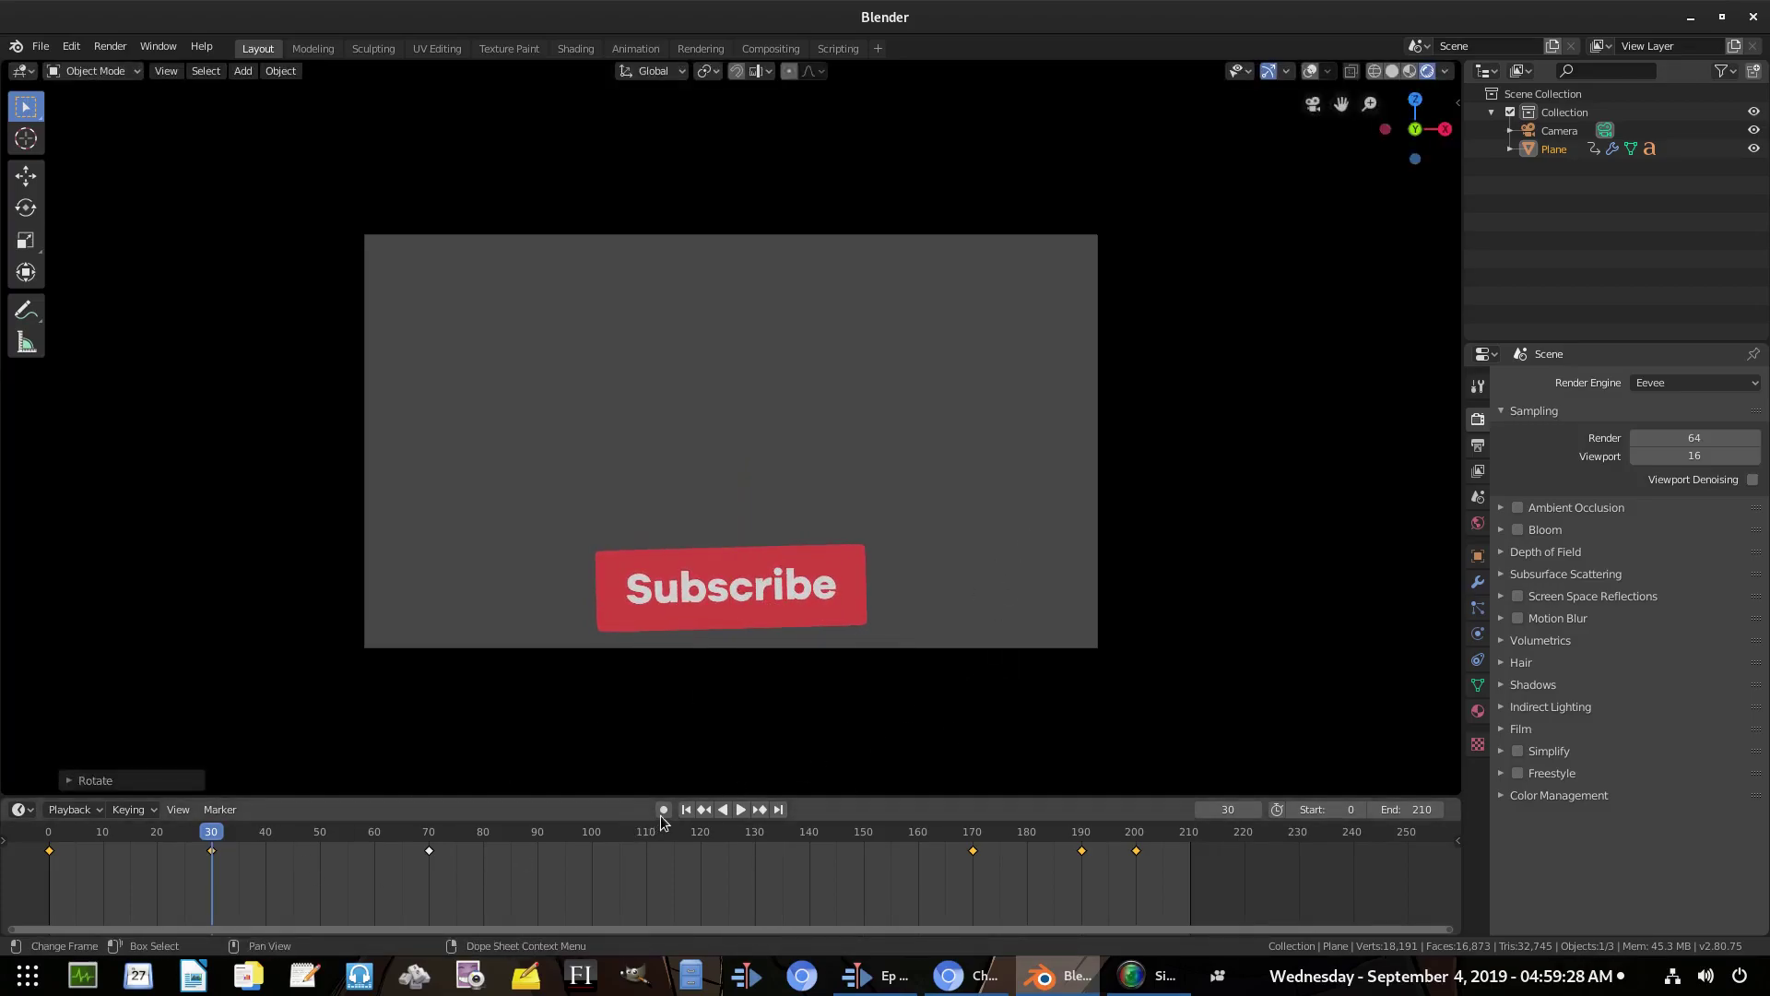
key("i")
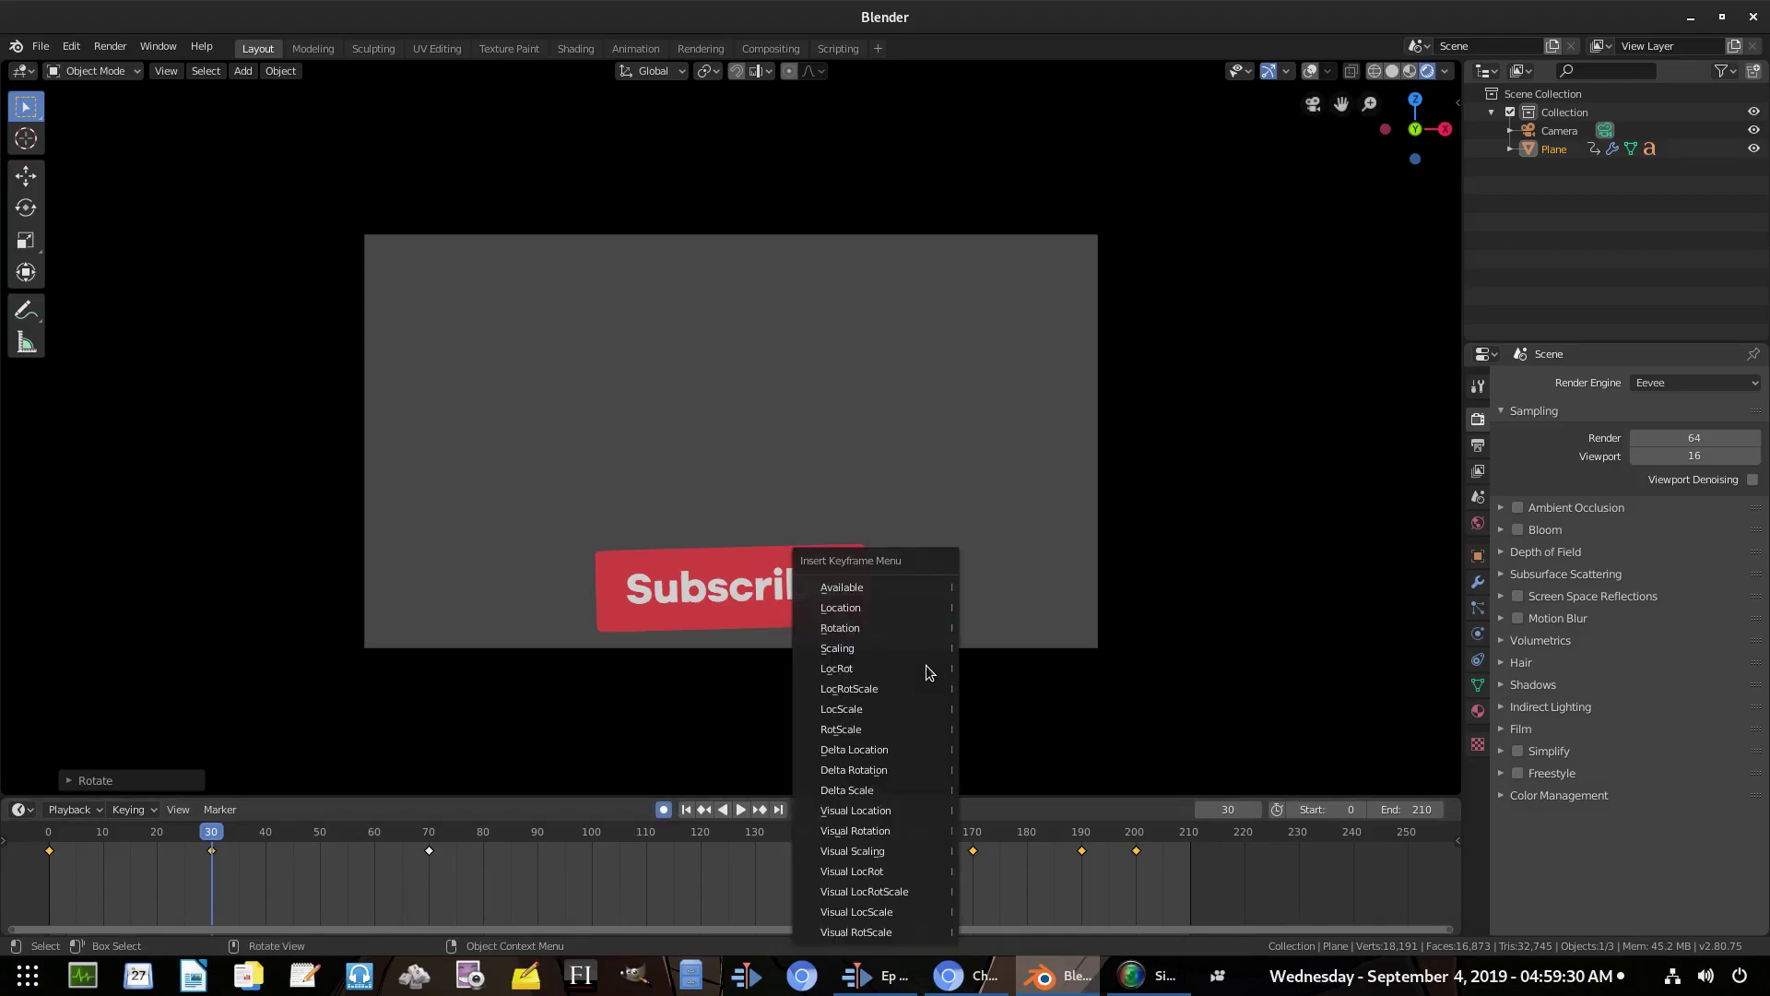
left_click(926, 628)
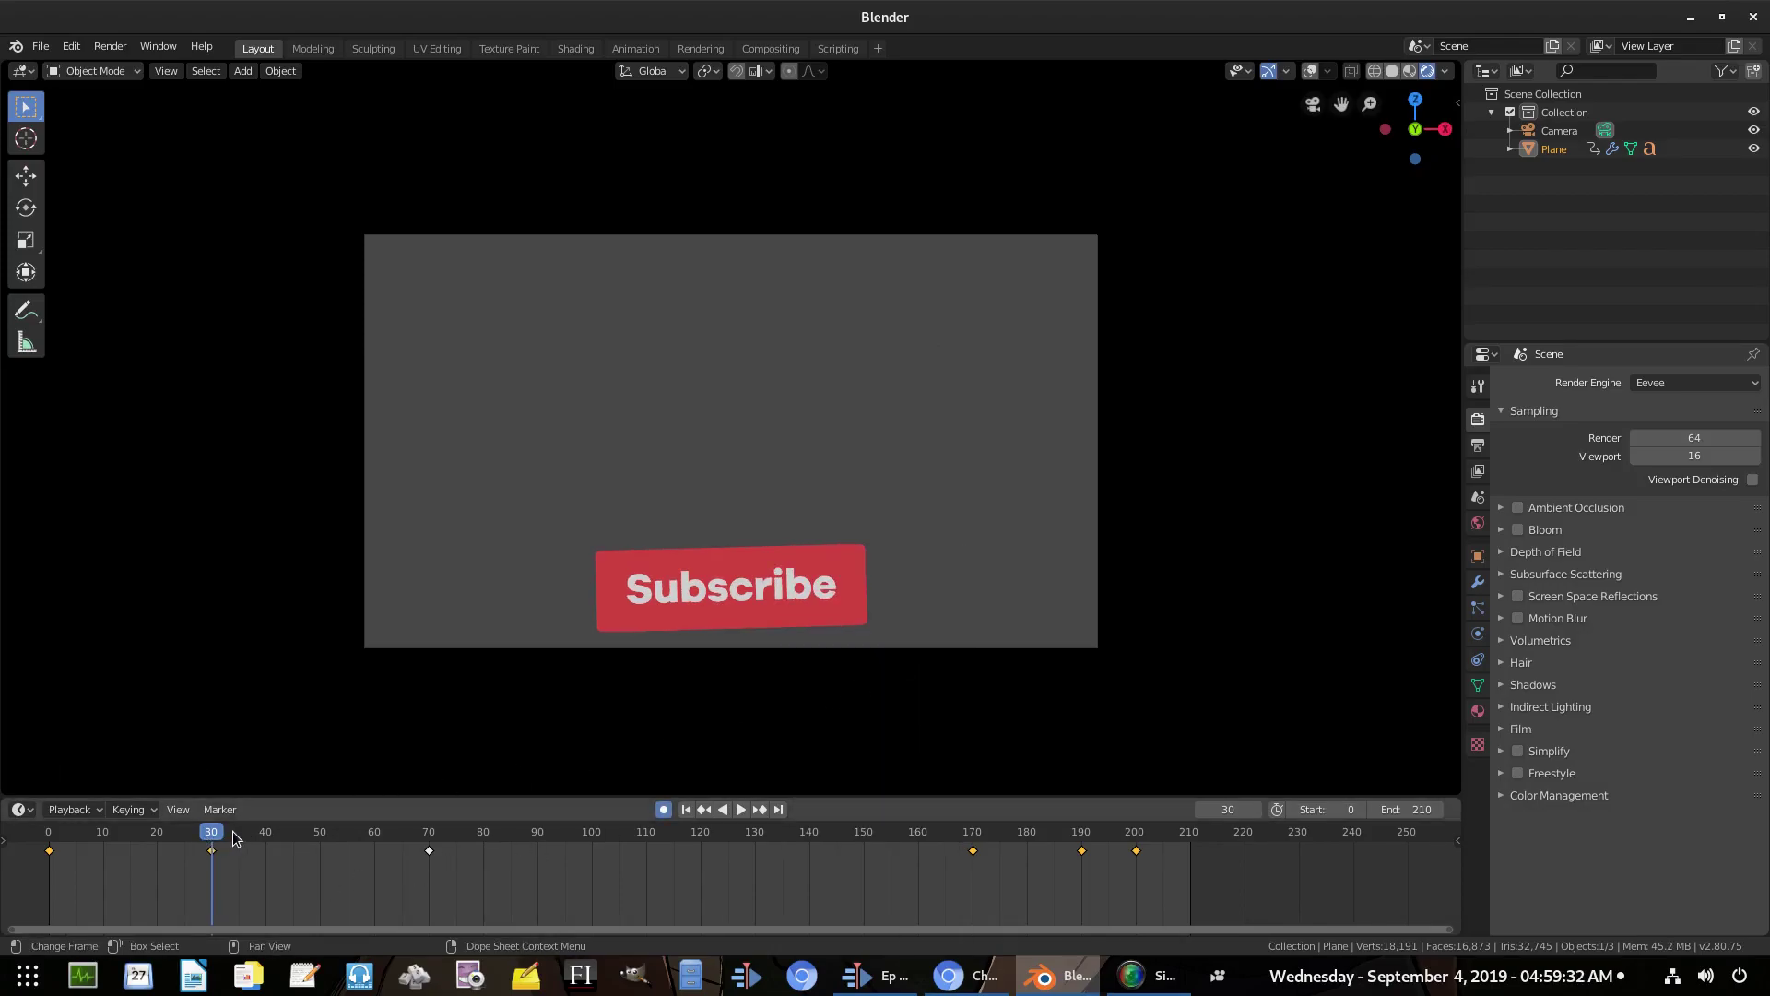
At frame 53, rotate the button about -2.4° around global Y with auto keying on
left_click_drag(233, 838, 329, 831)
key("r")
key("y")
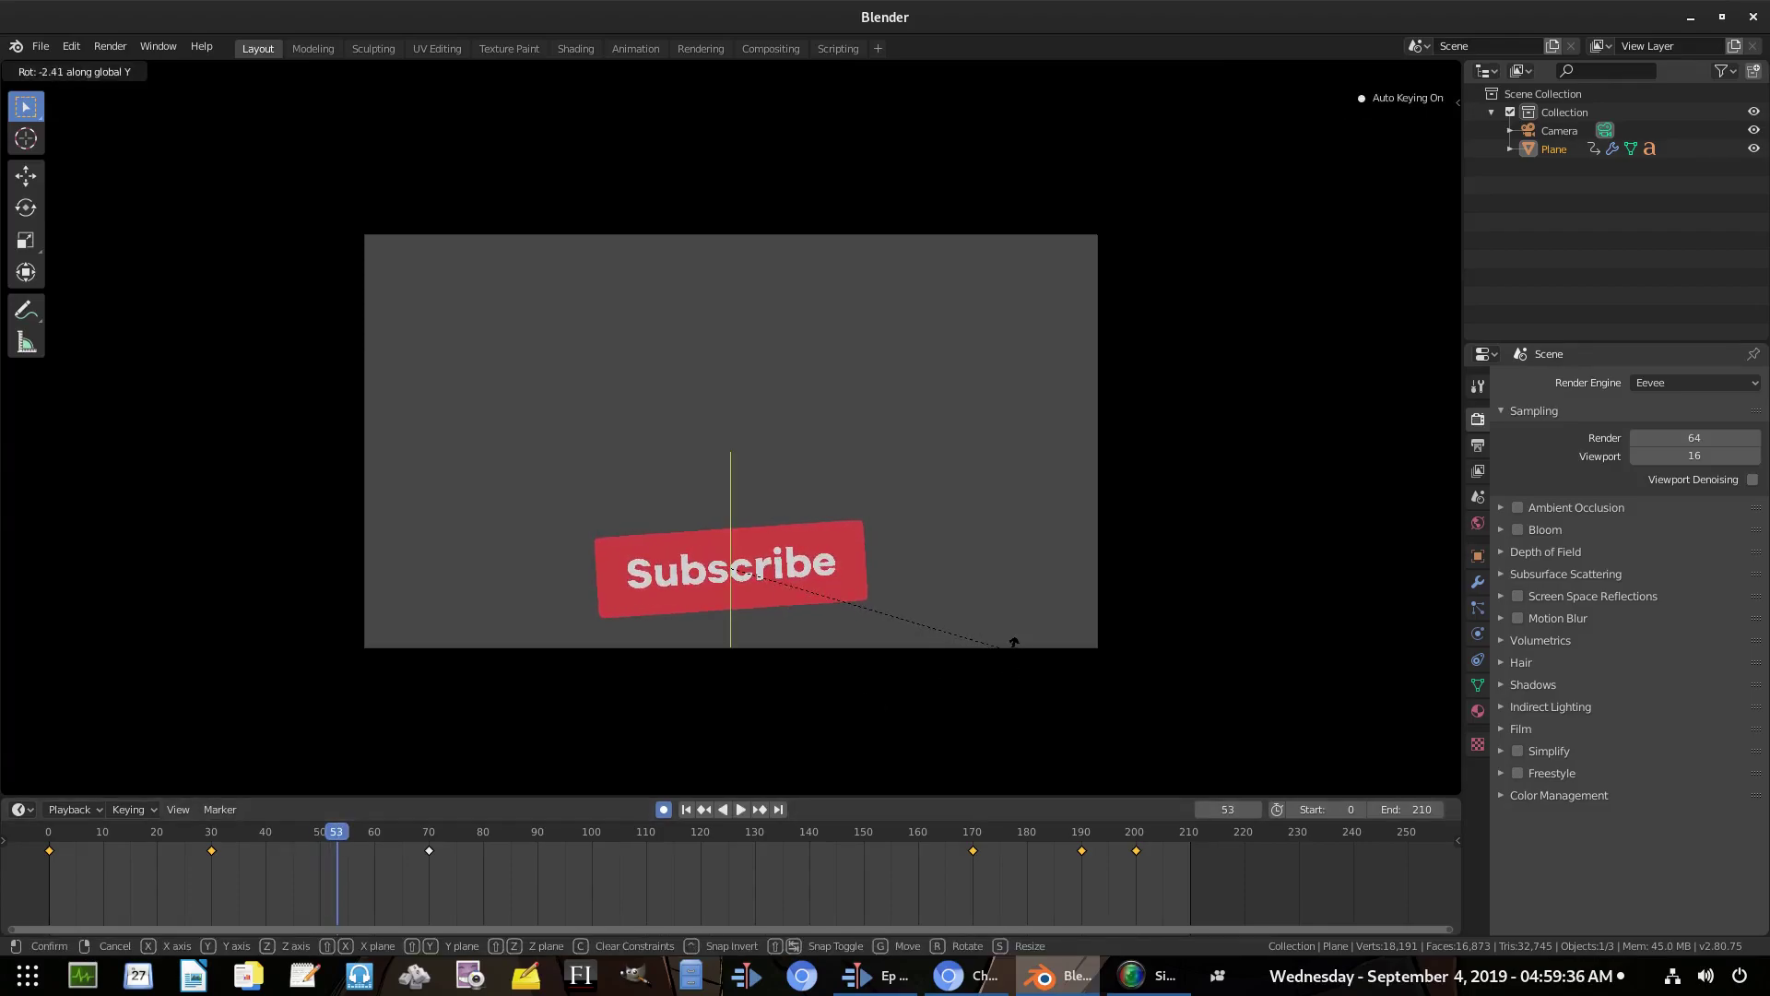
left_click(1014, 643)
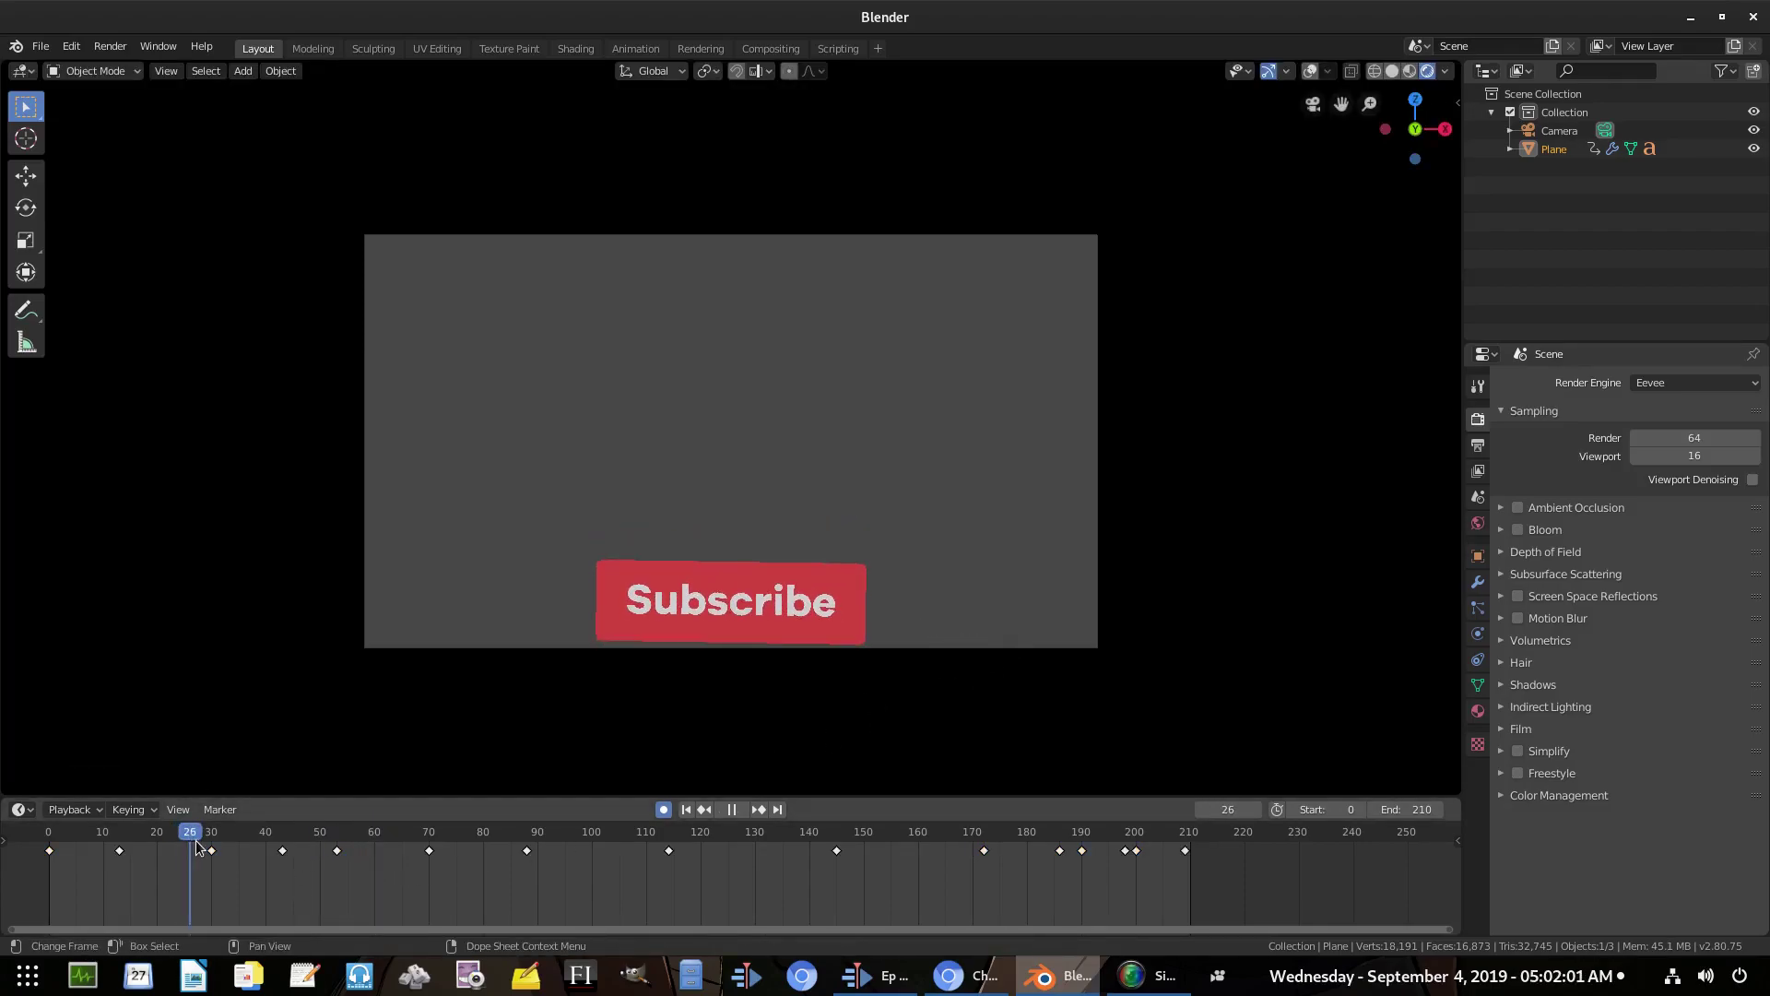
Try to tilt the button freely in 3D with trackball rotation at frame 30
left_click_drag(196, 839, 212, 846)
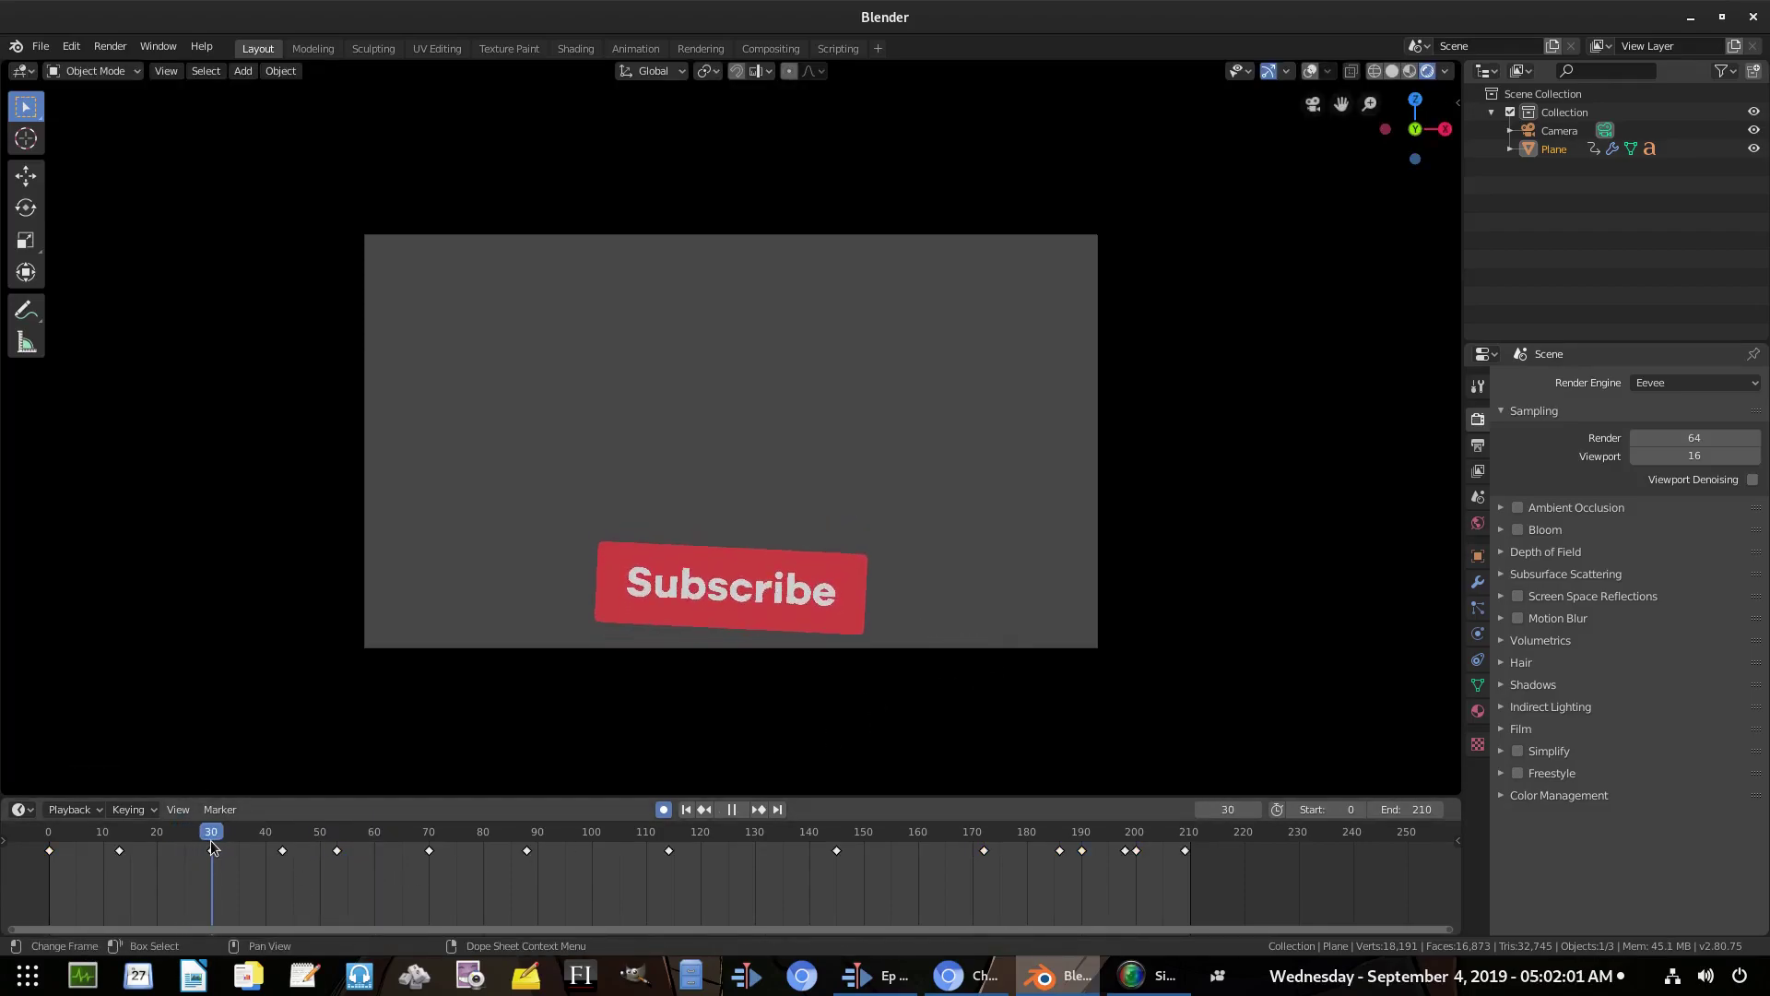
key("r")
key("r")
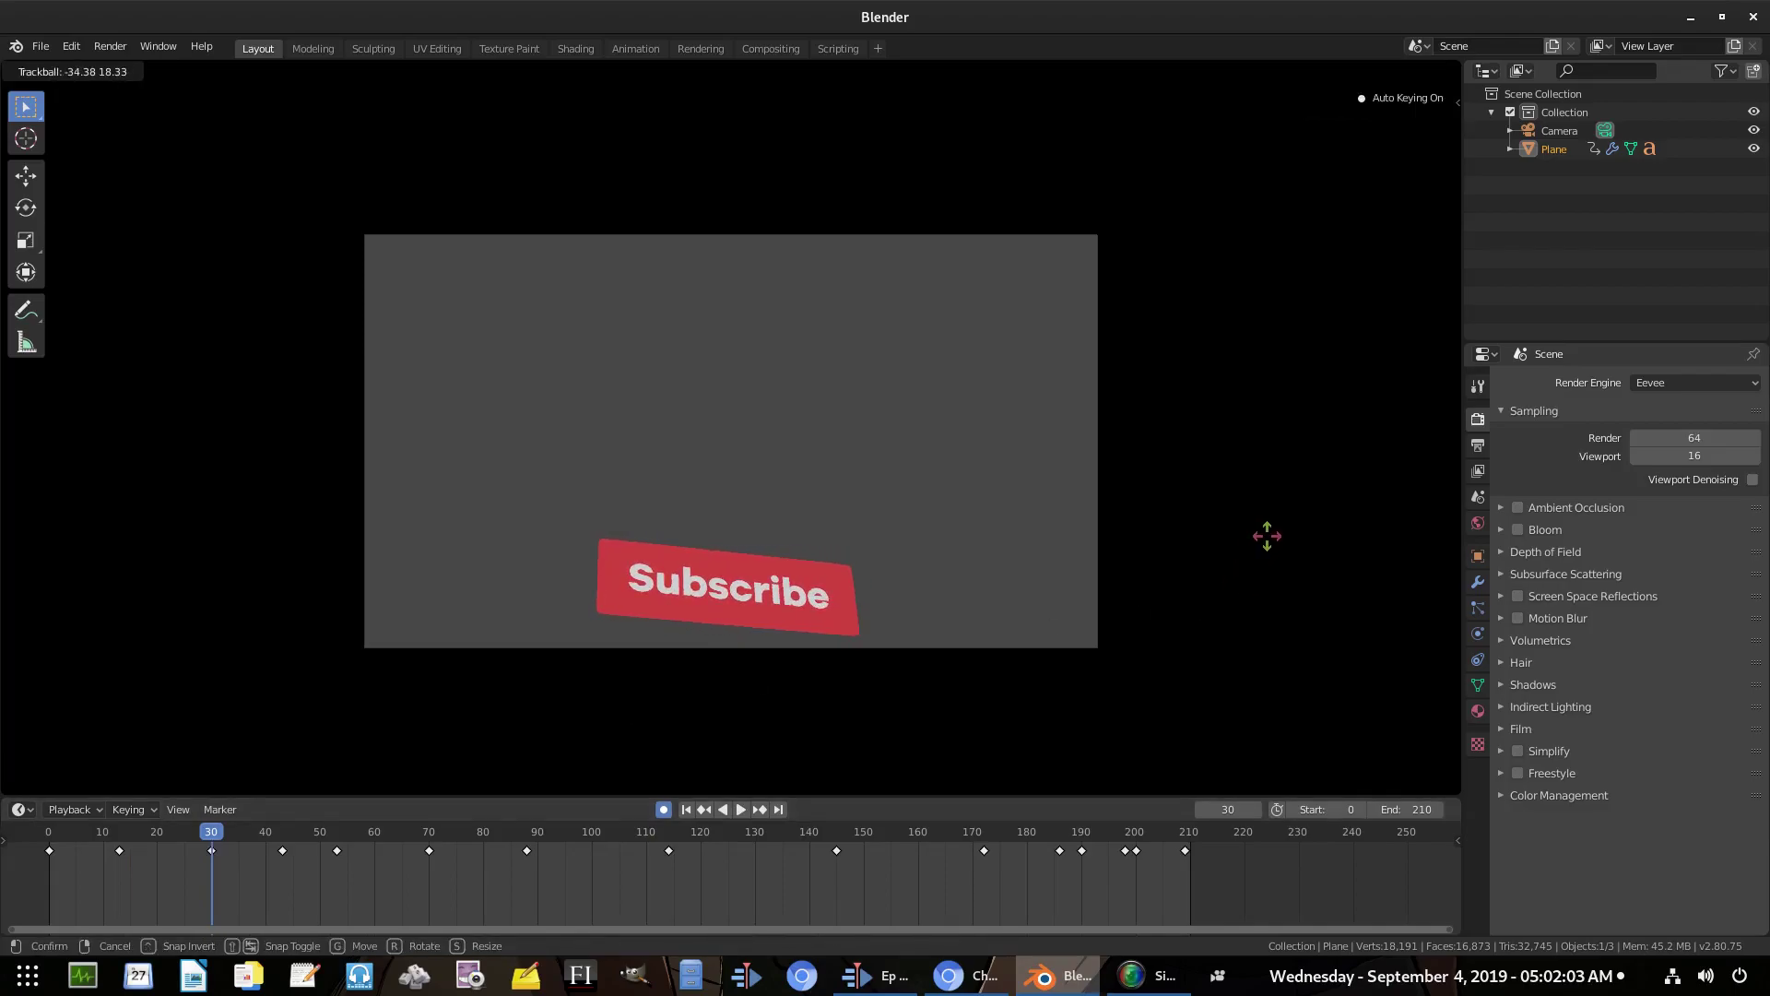
left_click(1267, 535)
left_click_drag(52, 837, 212, 841)
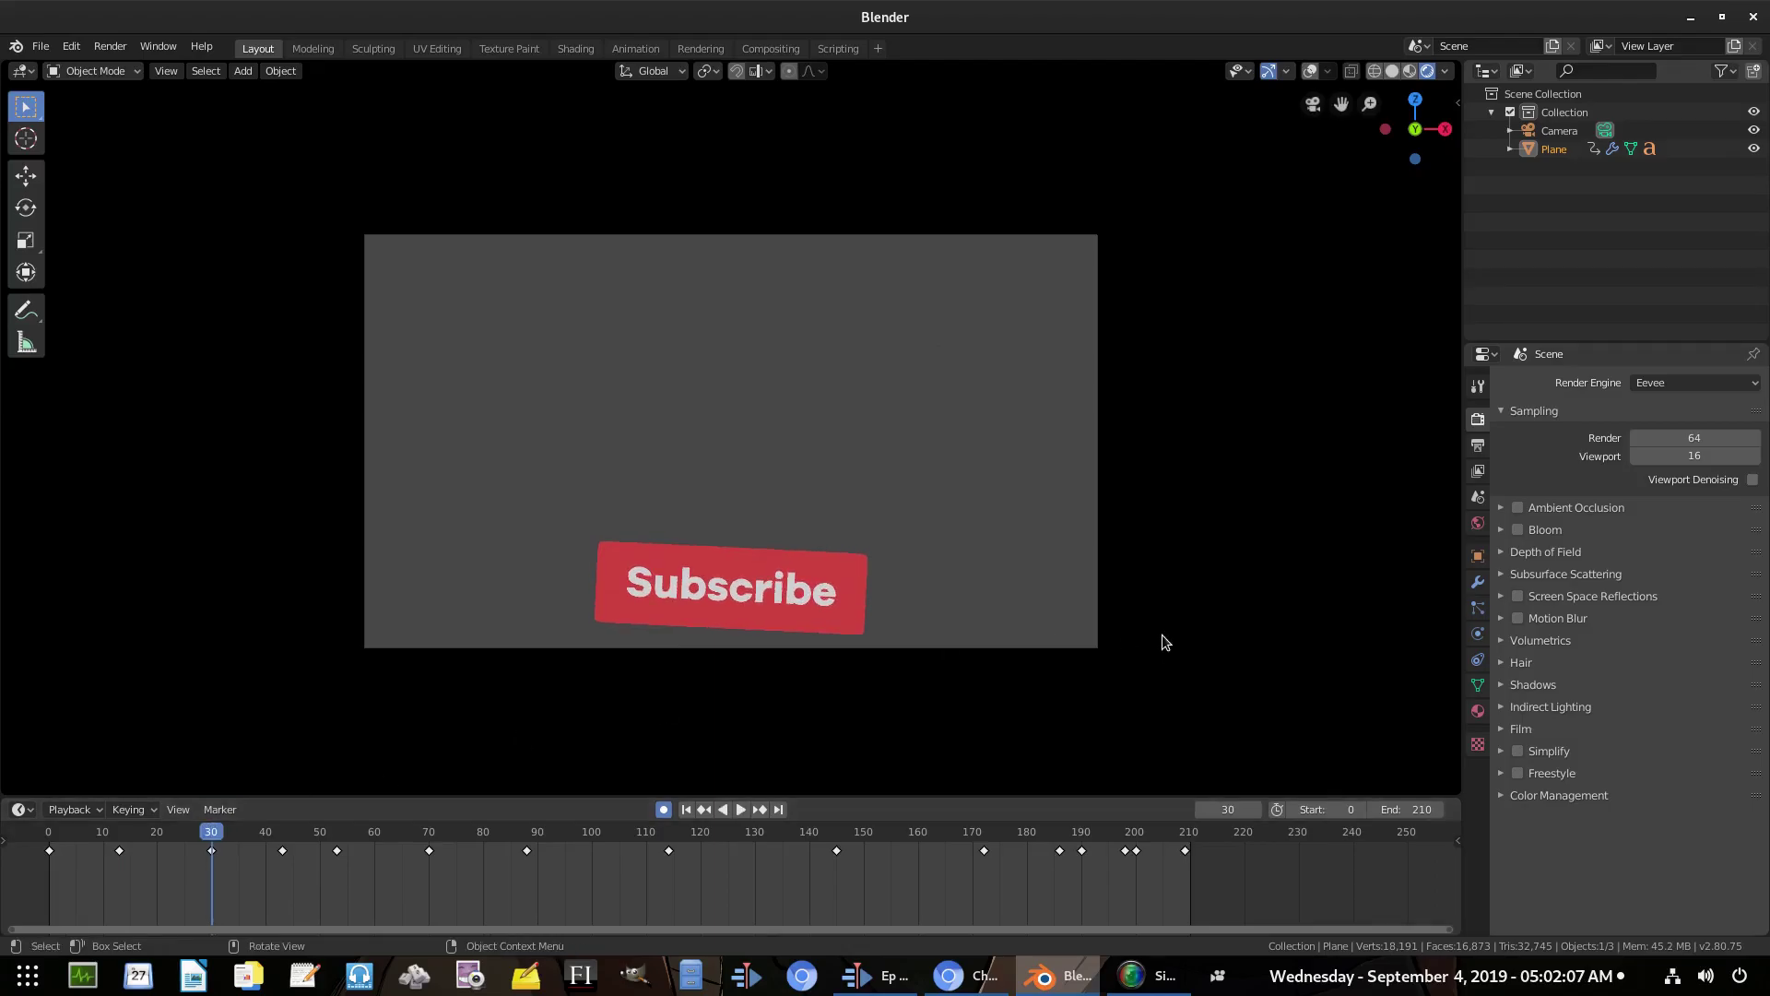
key("r")
key("r")
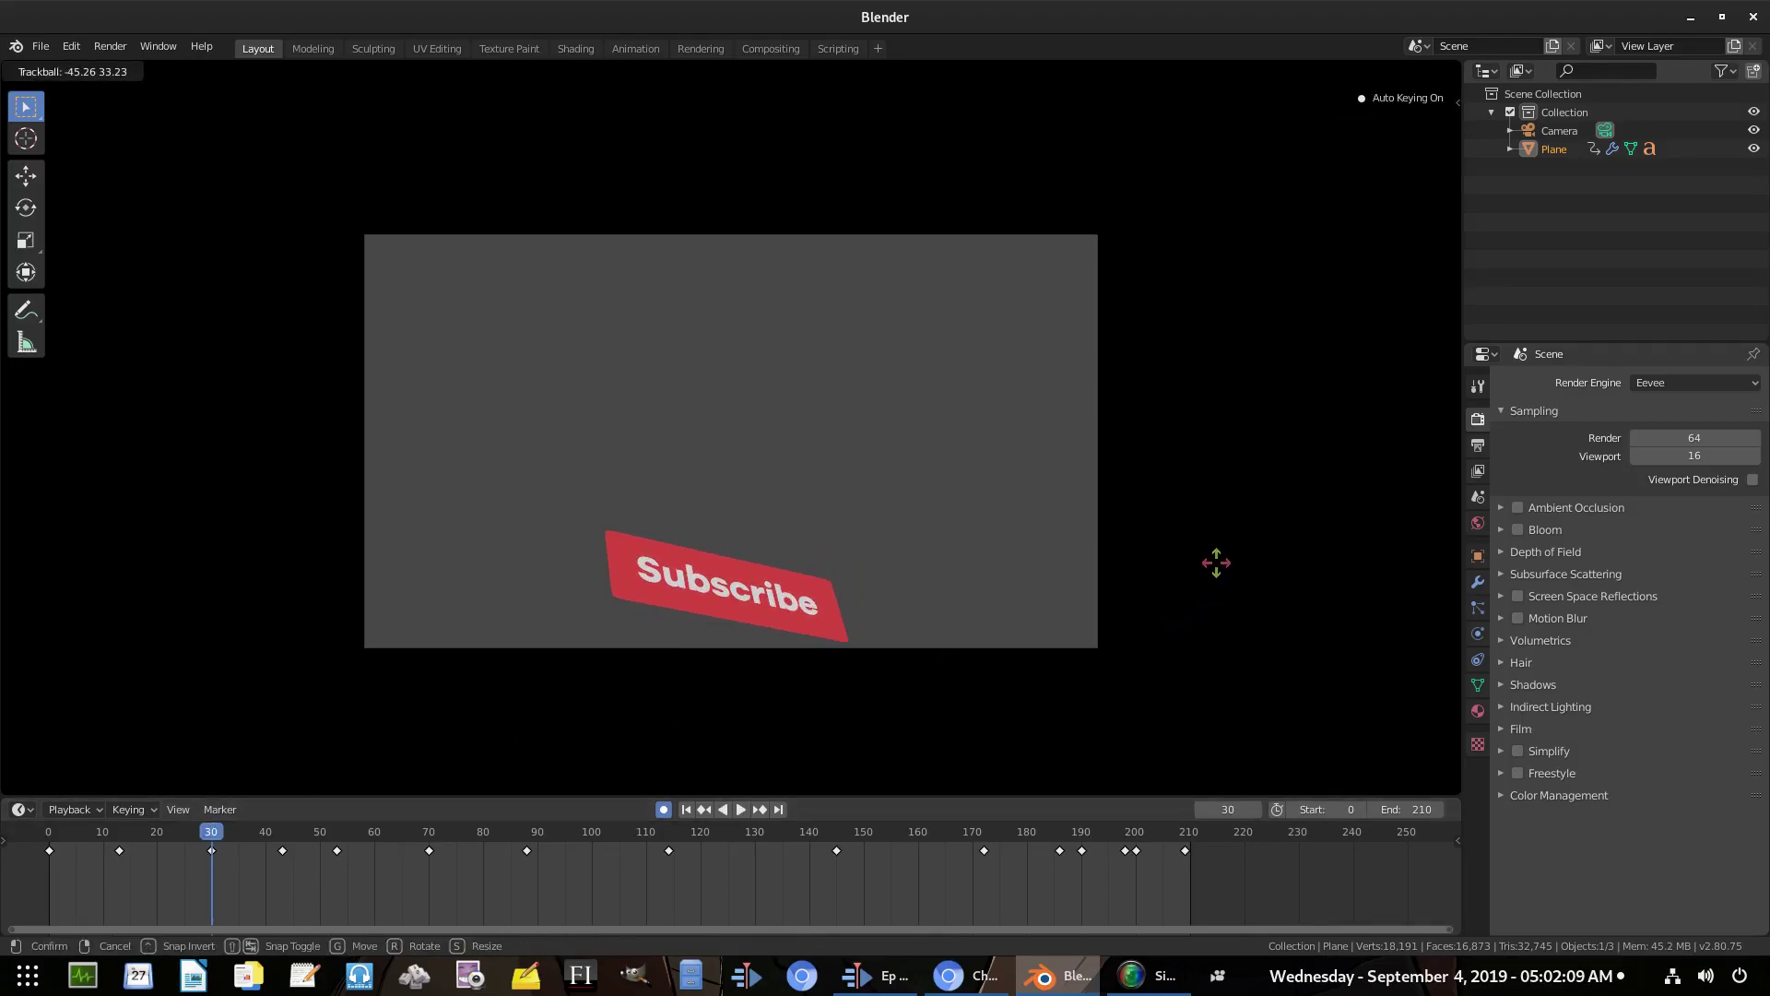
left_click(1217, 562)
left_click_drag(136, 841, 227, 840)
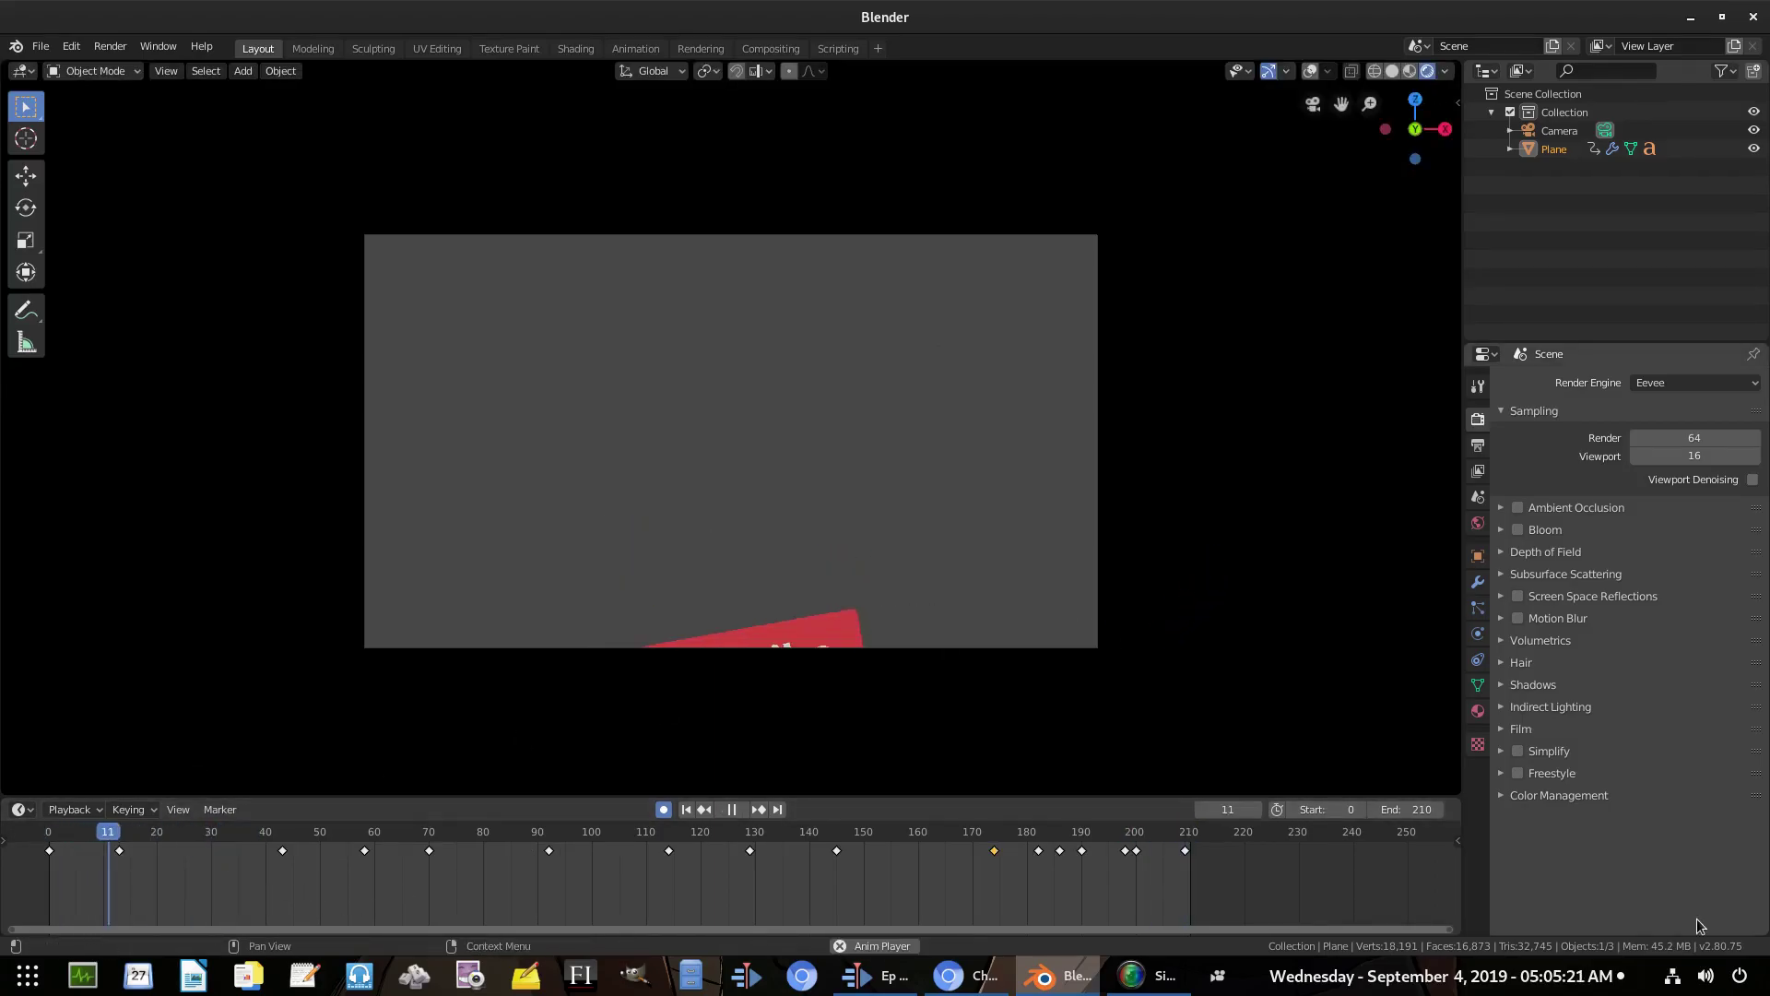
Delete the button's keyframe at frame 190 and play the end of the animation
key("x")
left_click(1082, 859)
left_click(1032, 836)
key("space")
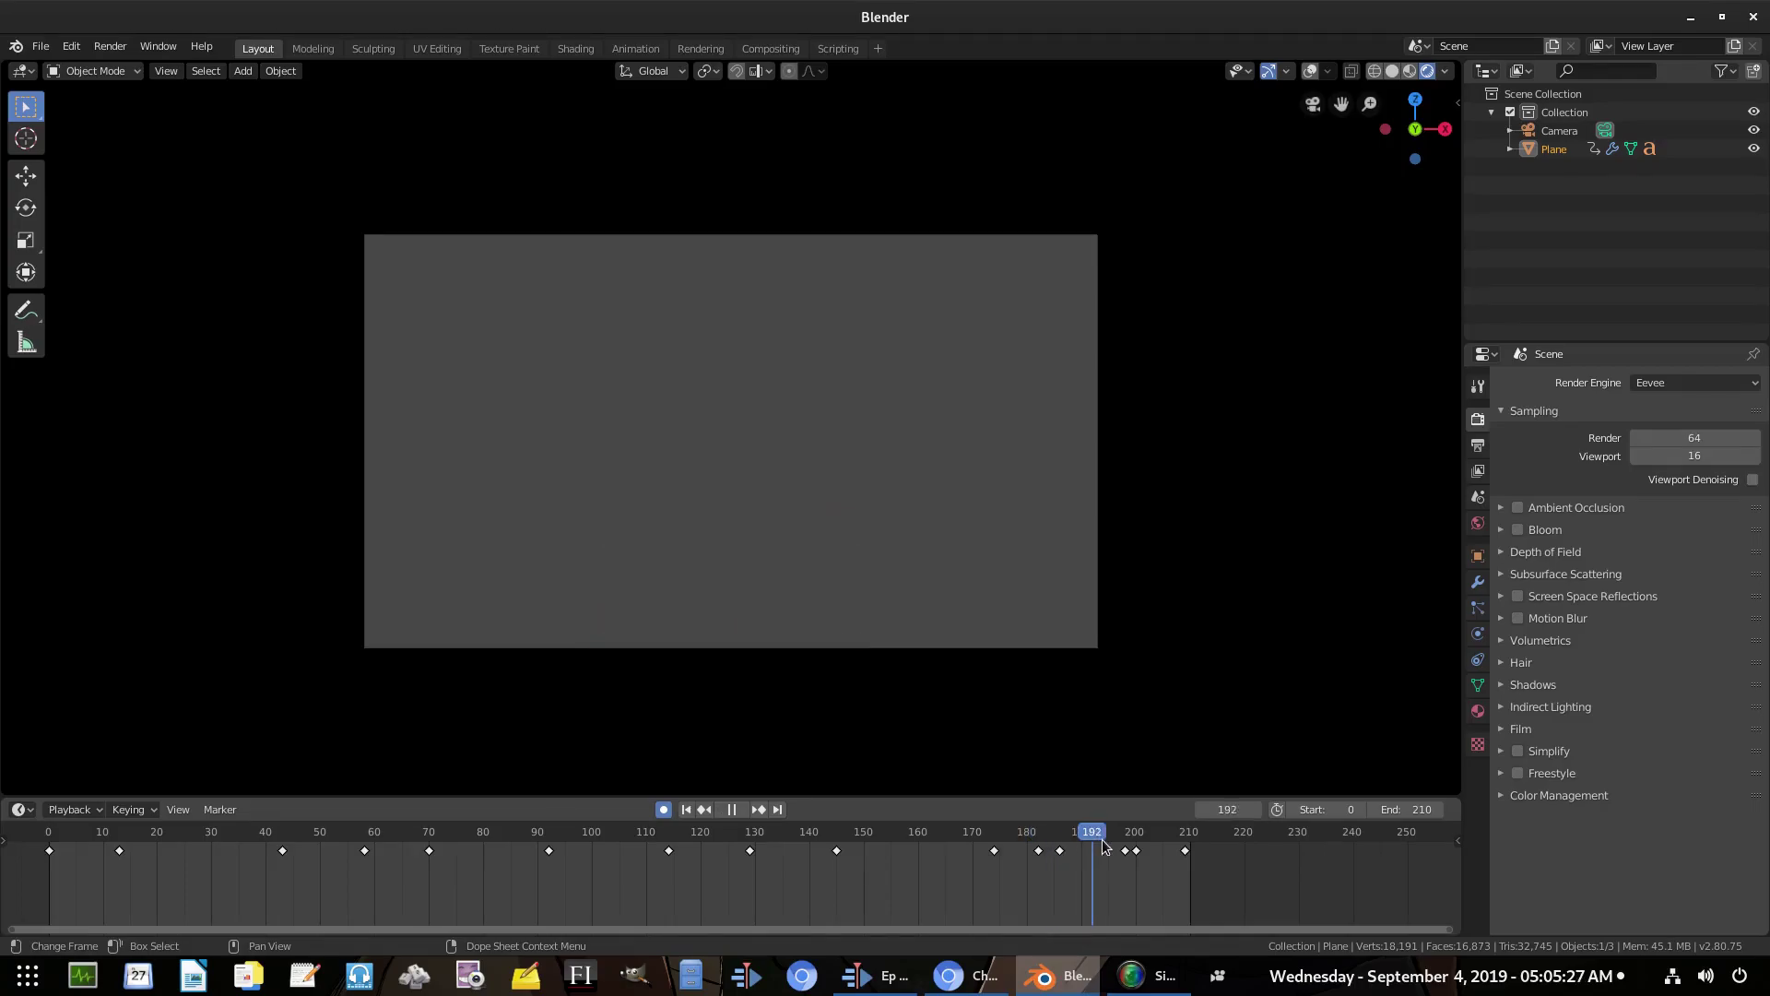
left_click(739, 813)
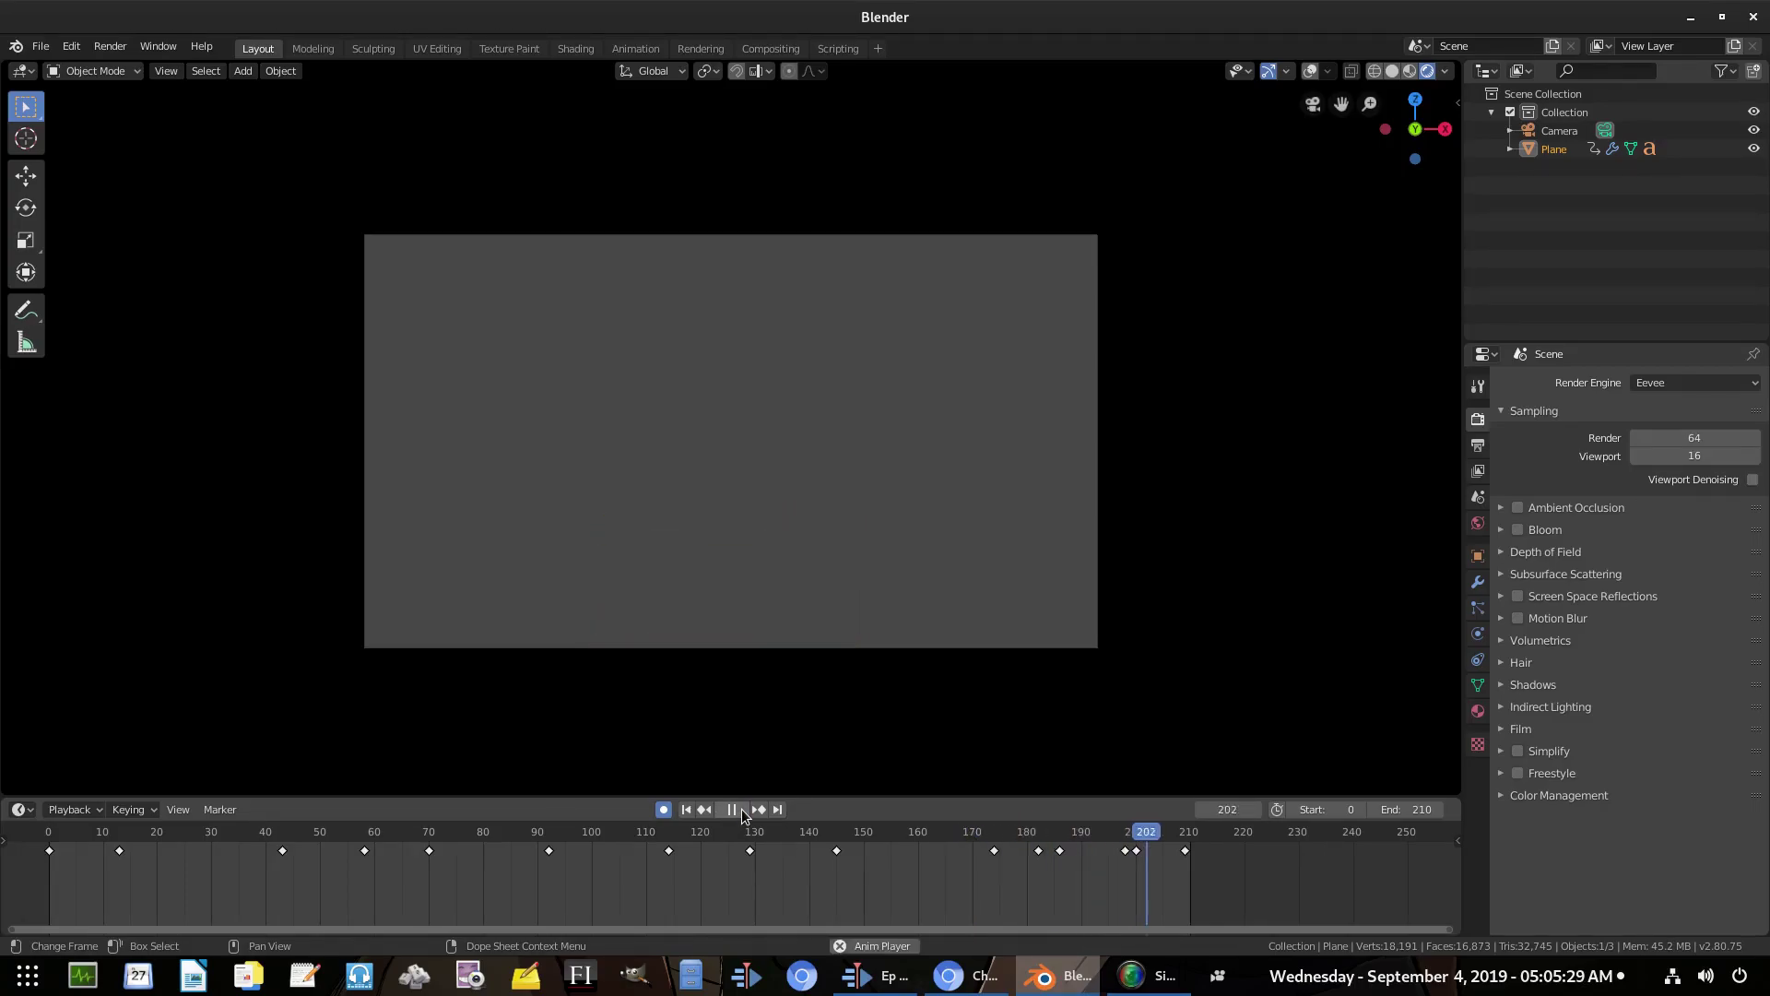